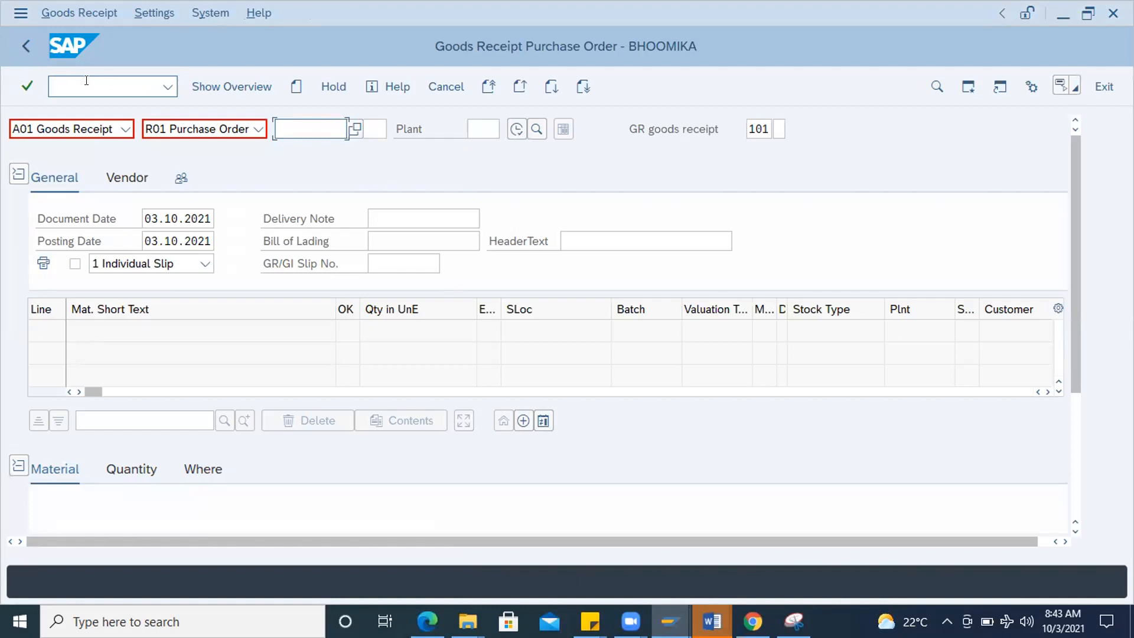
- Load the purchase order into the goods receipt by its number and mark the Spout item as OK
type("40")
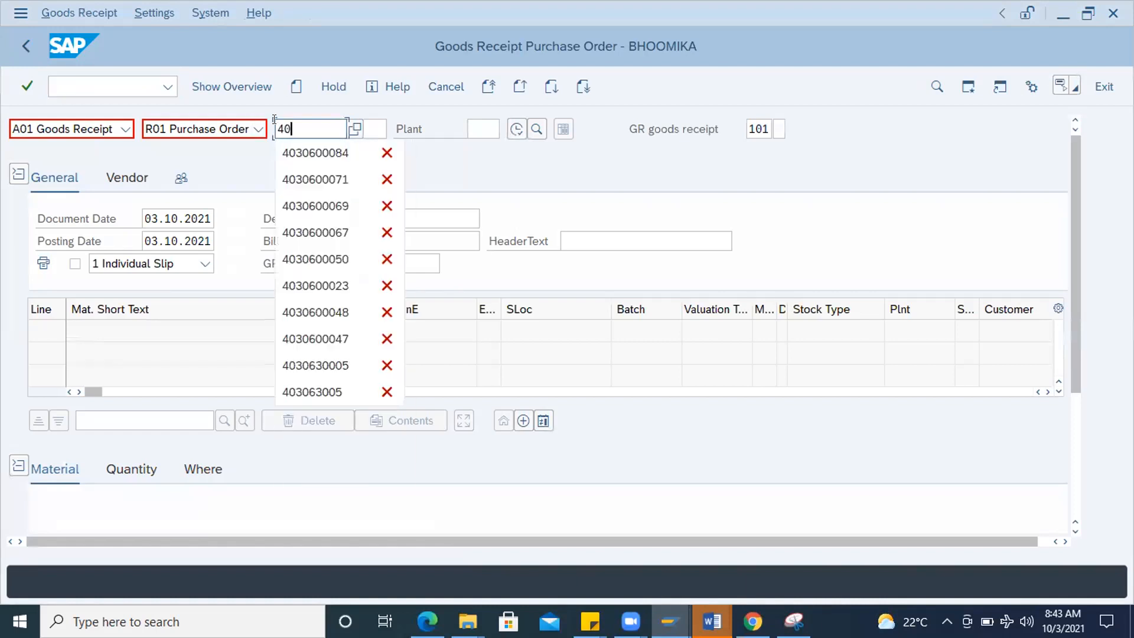
type("30600108")
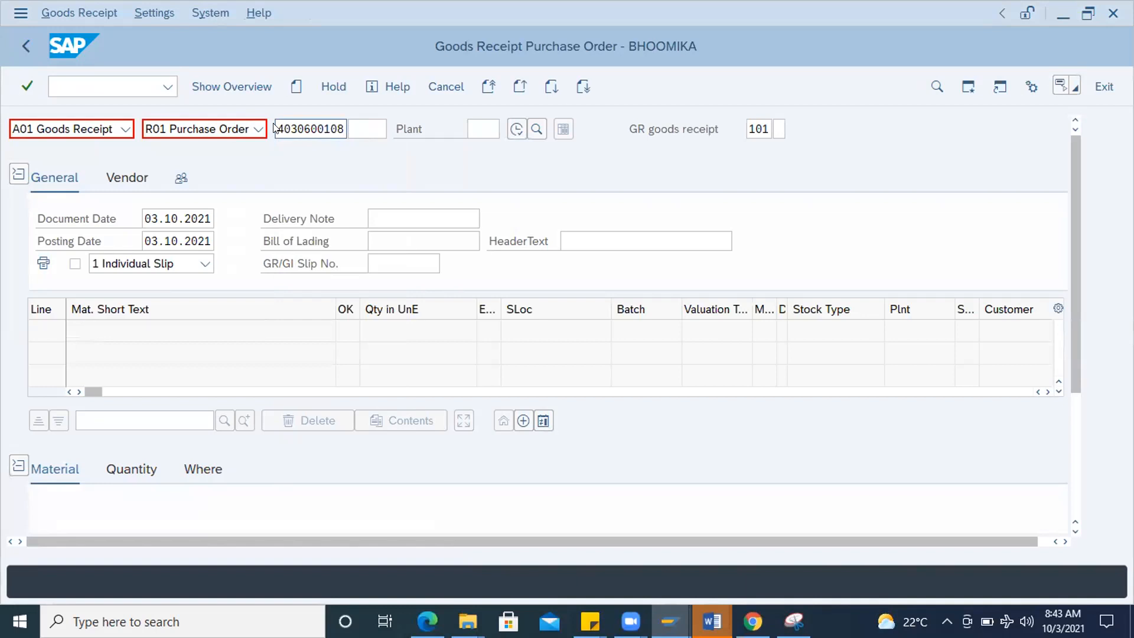
key("Return")
scroll(643, 418, "down", 3)
left_click(82, 510)
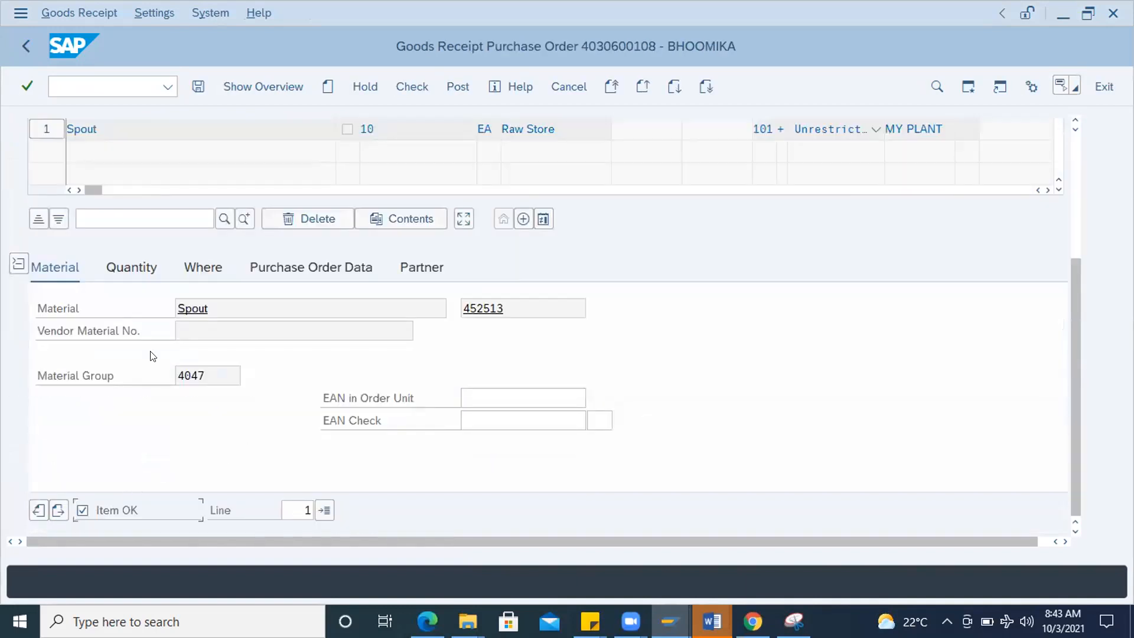
- Review the Spout item's quantity and location details, and evaluate its shipping instruction as Instruction complied with
left_click(132, 269)
left_click(213, 271)
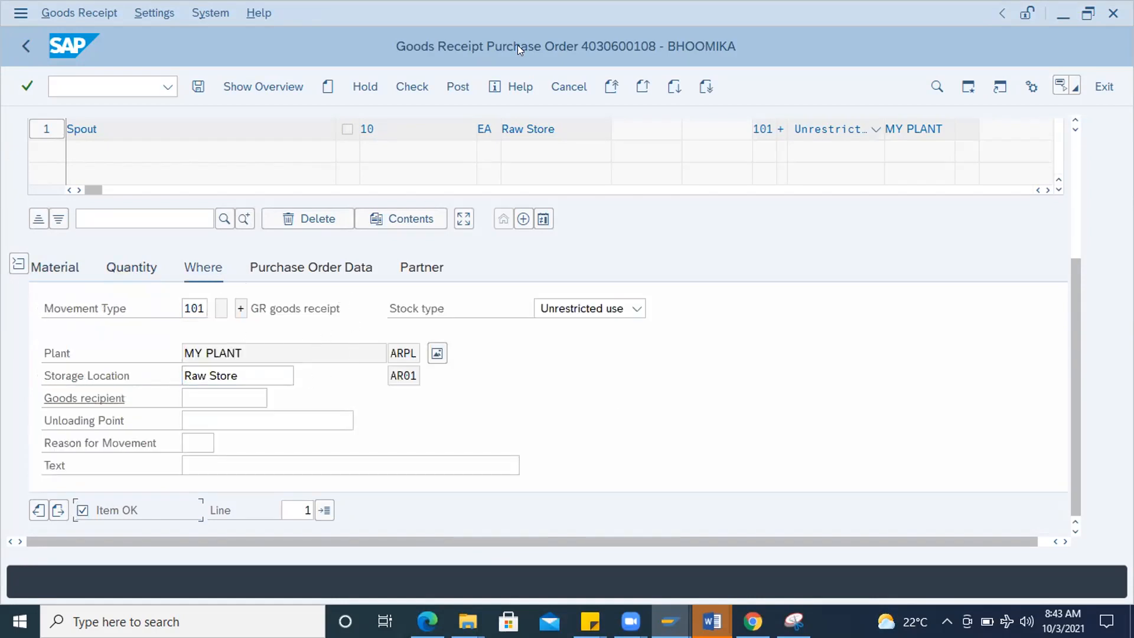
scroll(400, 112, "up", 3)
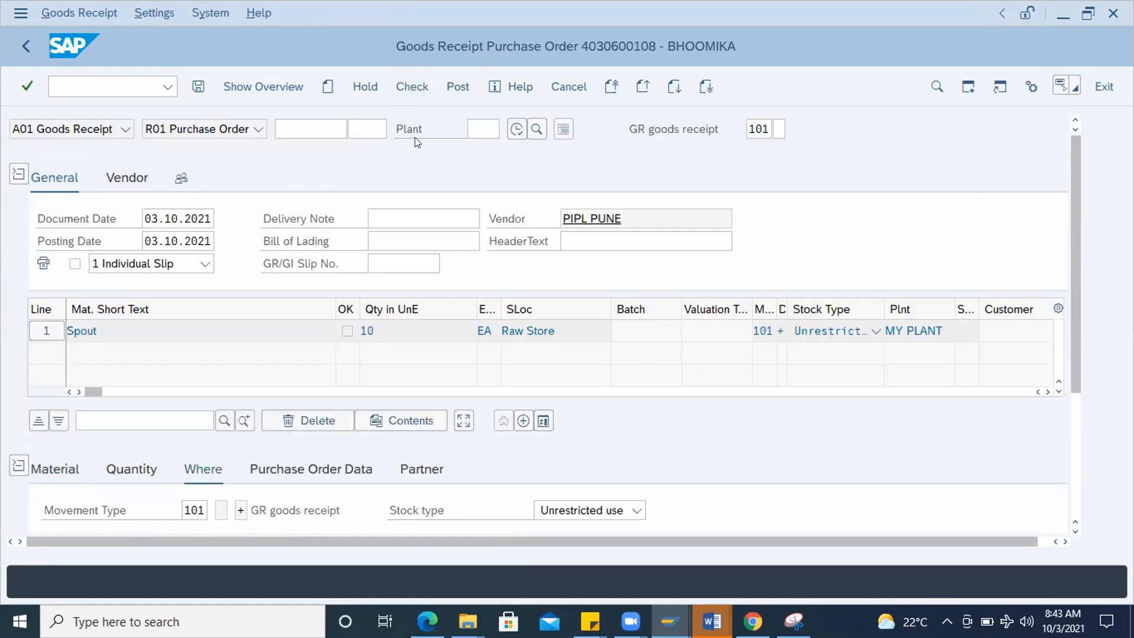
left_click(51, 375)
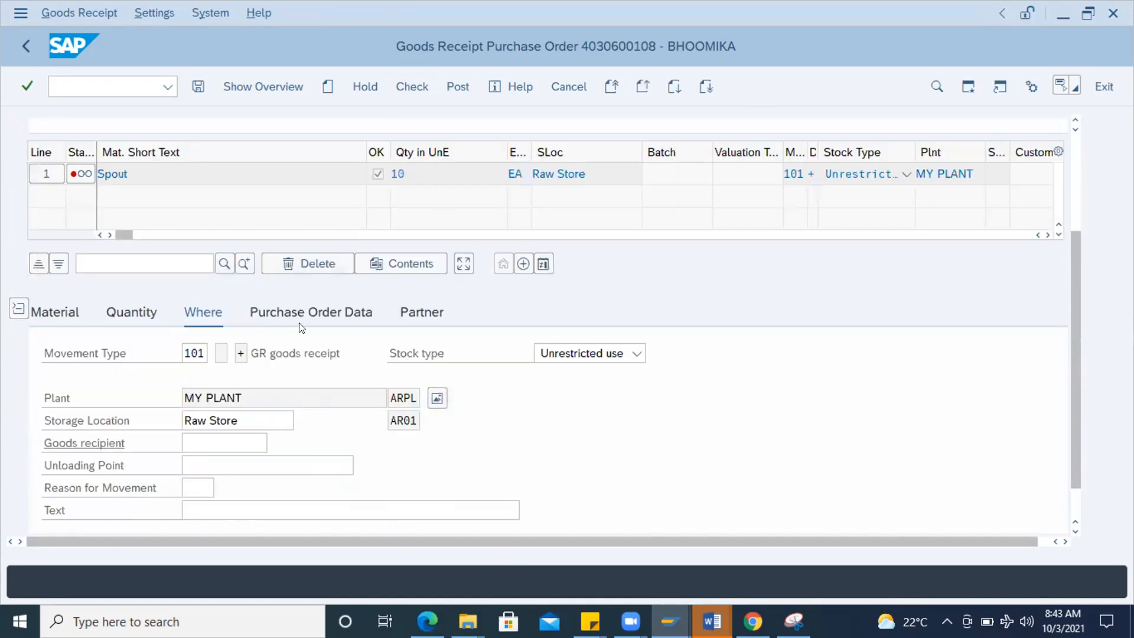
left_click(301, 313)
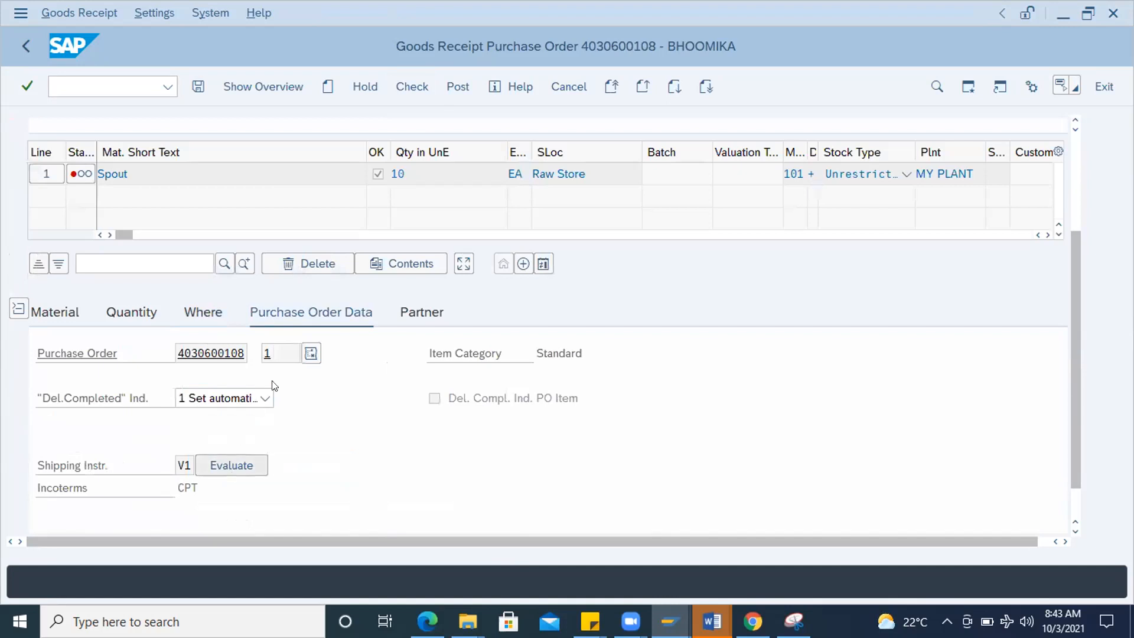
left_click(260, 466)
left_click(301, 586)
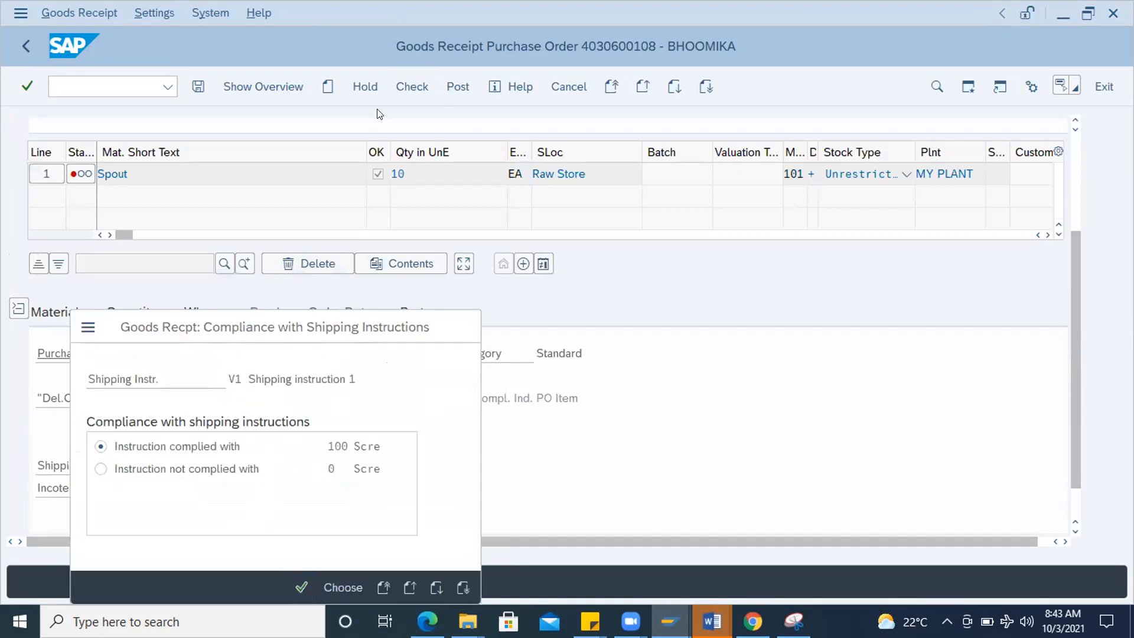
- Check the goods receipt document and try to post it
left_click(411, 87)
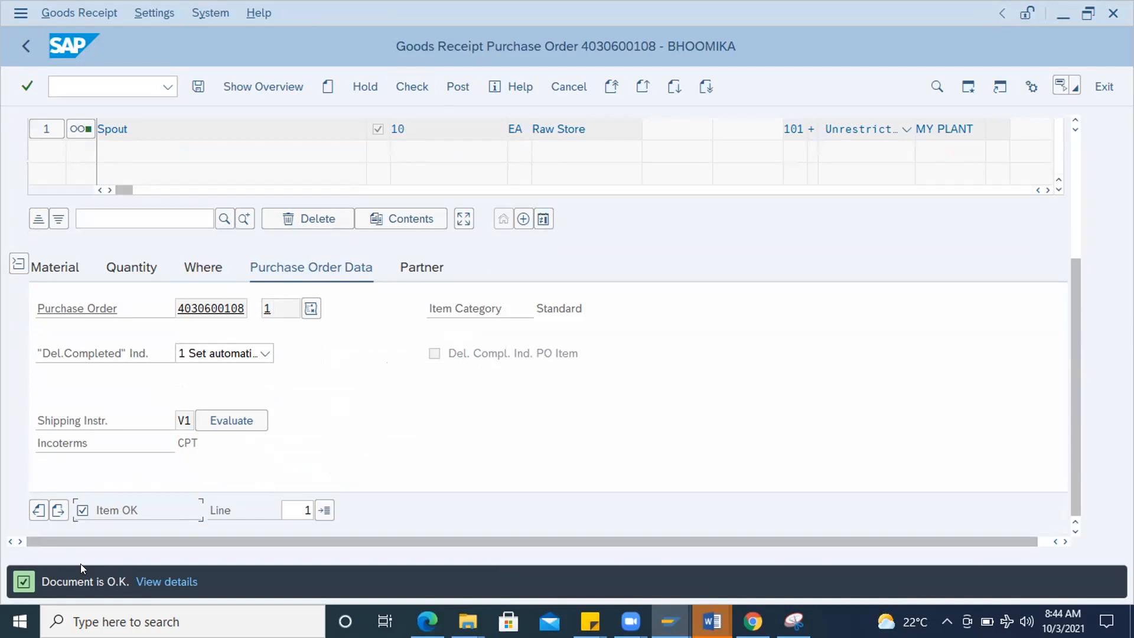
left_click(454, 88)
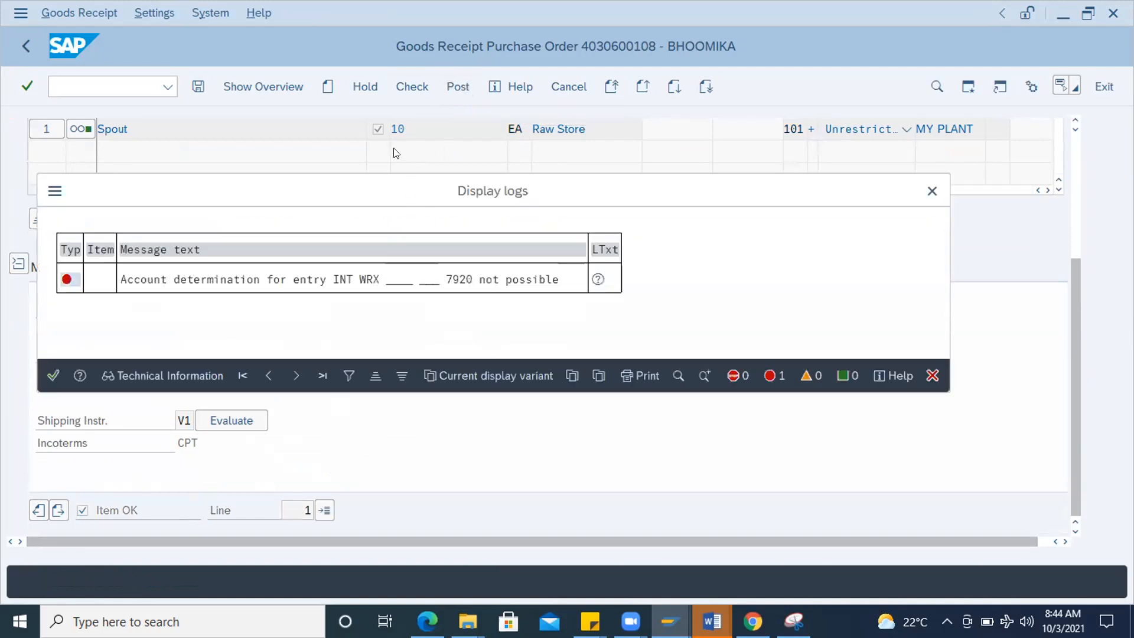
left_click_drag(274, 195, 481, 149)
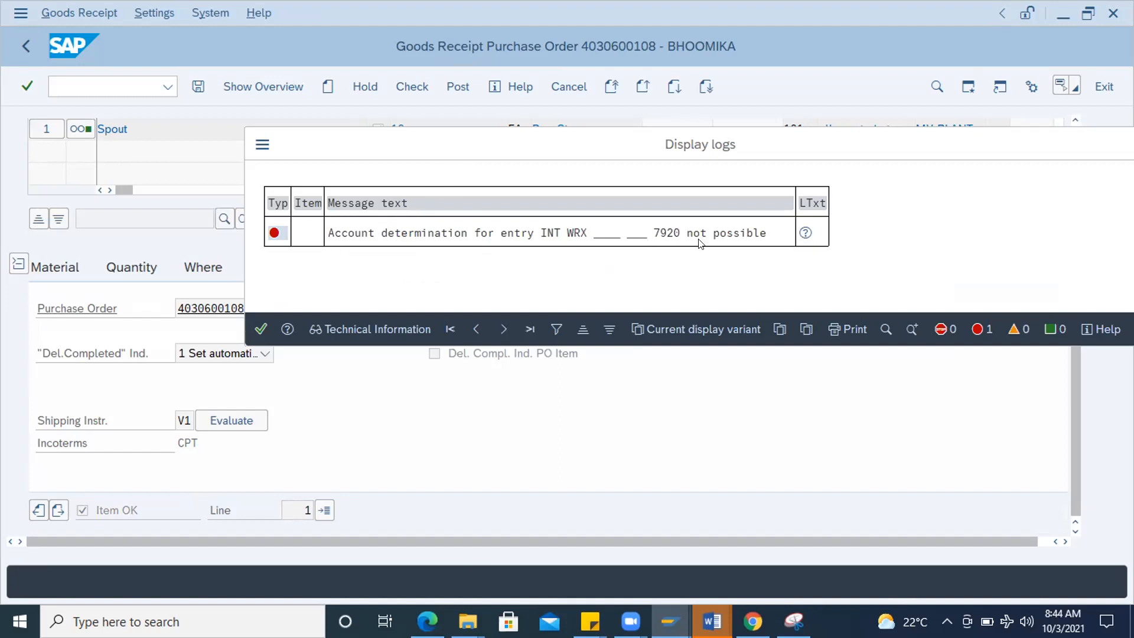
- Open the logged error's long text and copy it from the heading through the Valuation class bullet
left_click(805, 234)
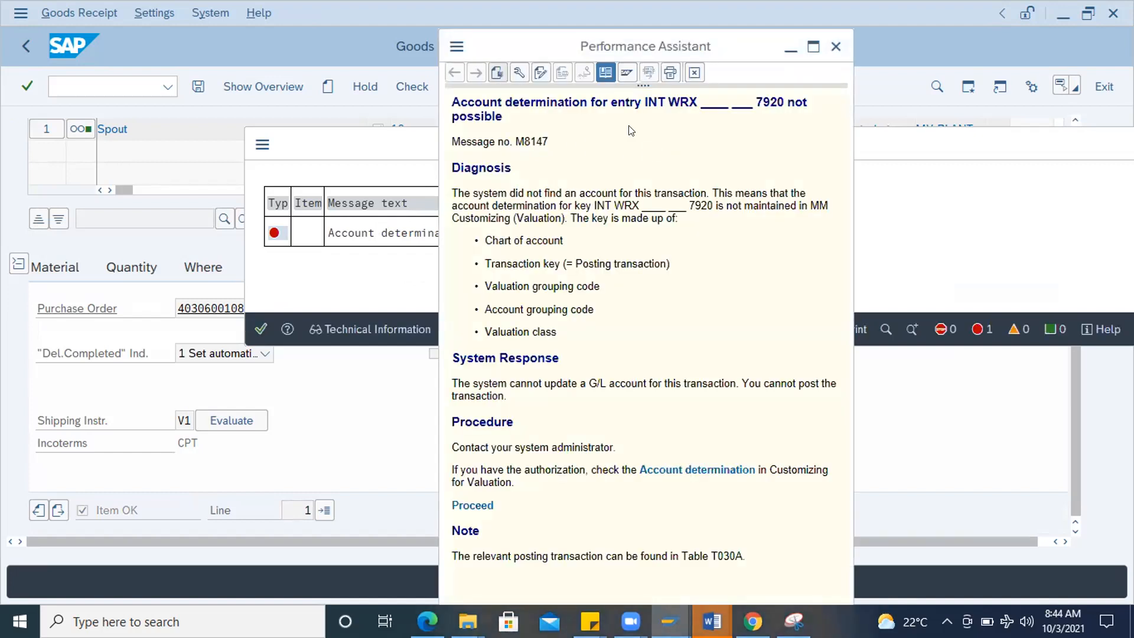
left_click_drag(814, 104, 431, 93)
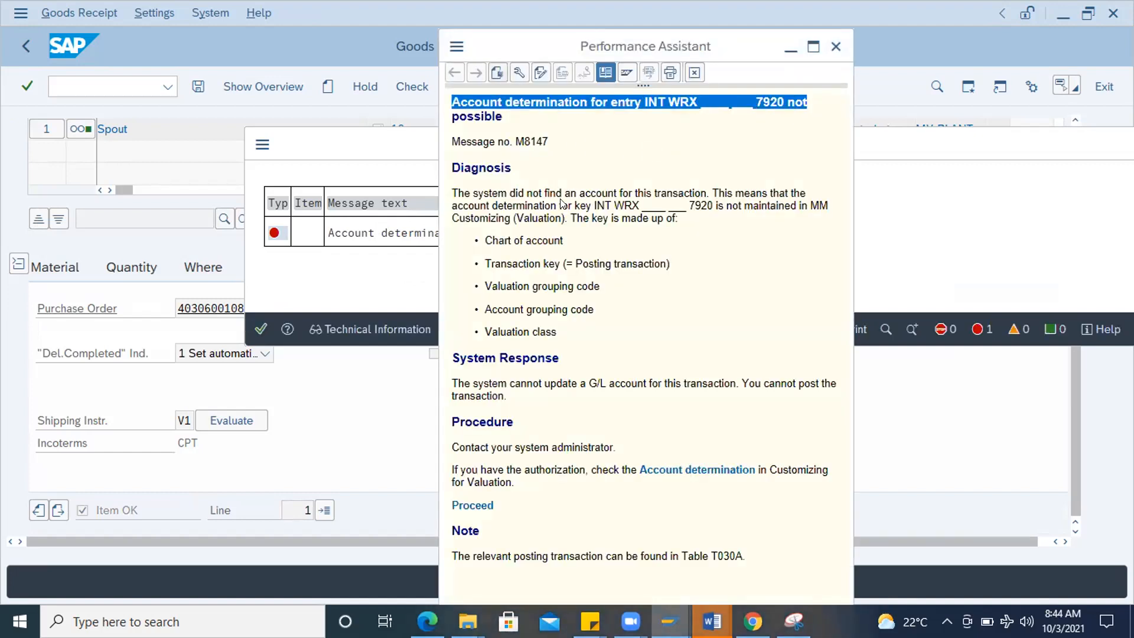
left_click_drag(576, 332, 454, 104)
key("ctrl+c")
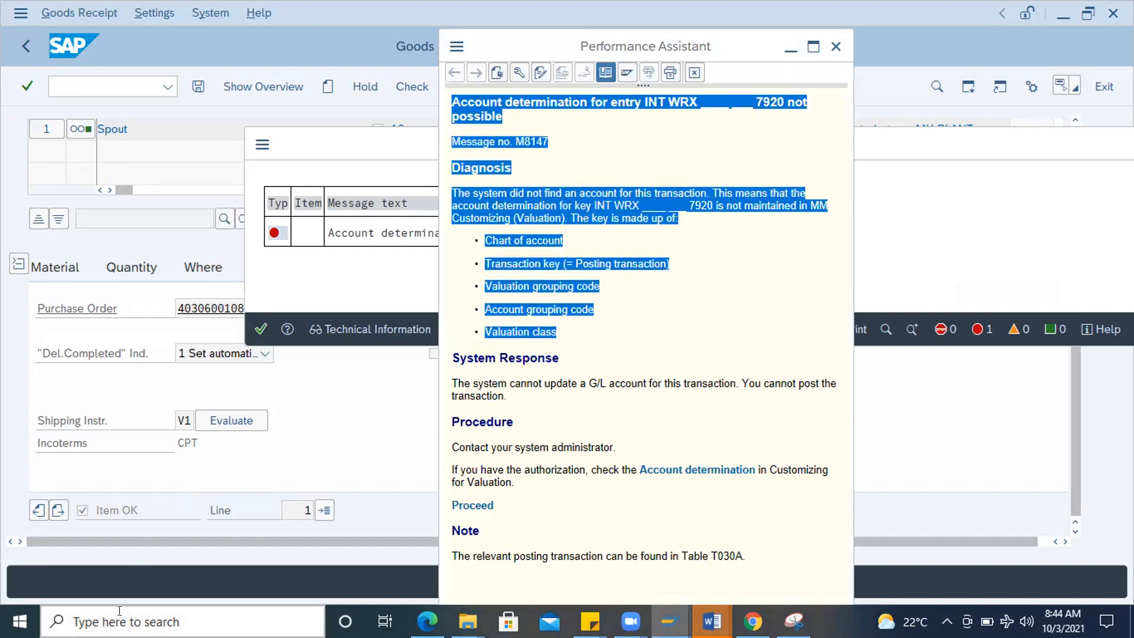
- Switch to Word, create a blank document in a maximized window and paste the copied error text
left_click(148, 621)
type("word")
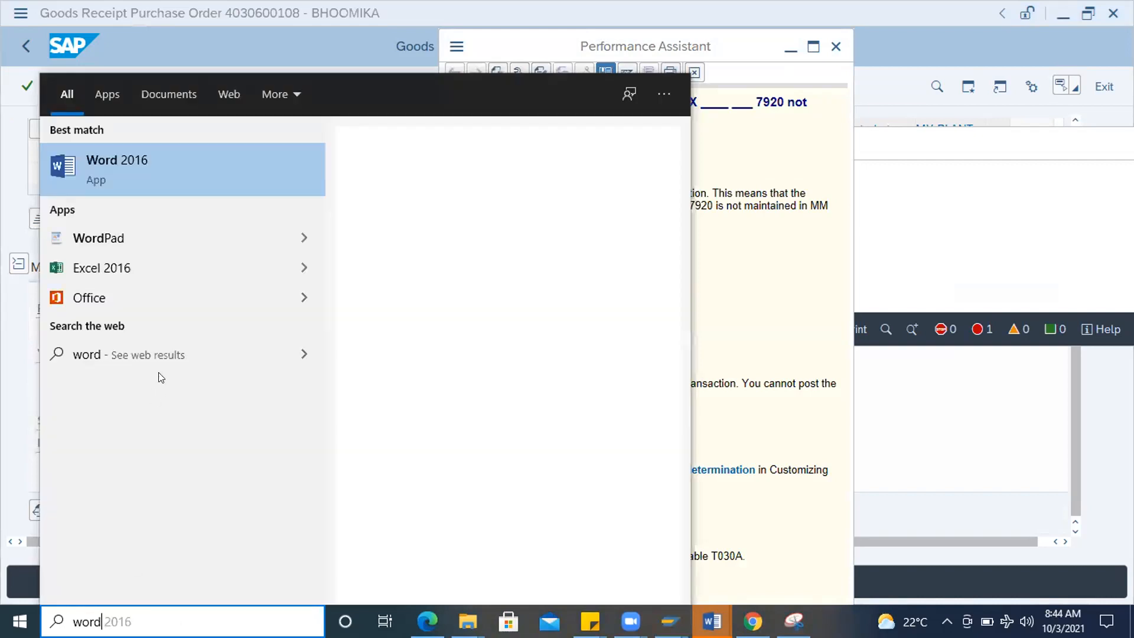
left_click(170, 165)
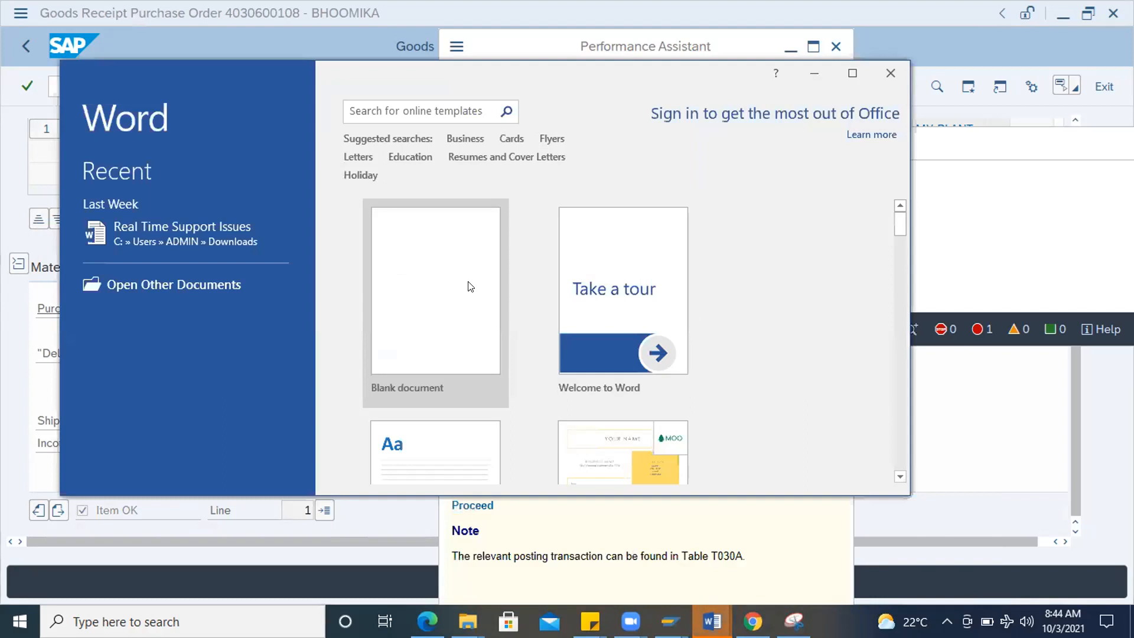
left_click(469, 287)
left_click(850, 72)
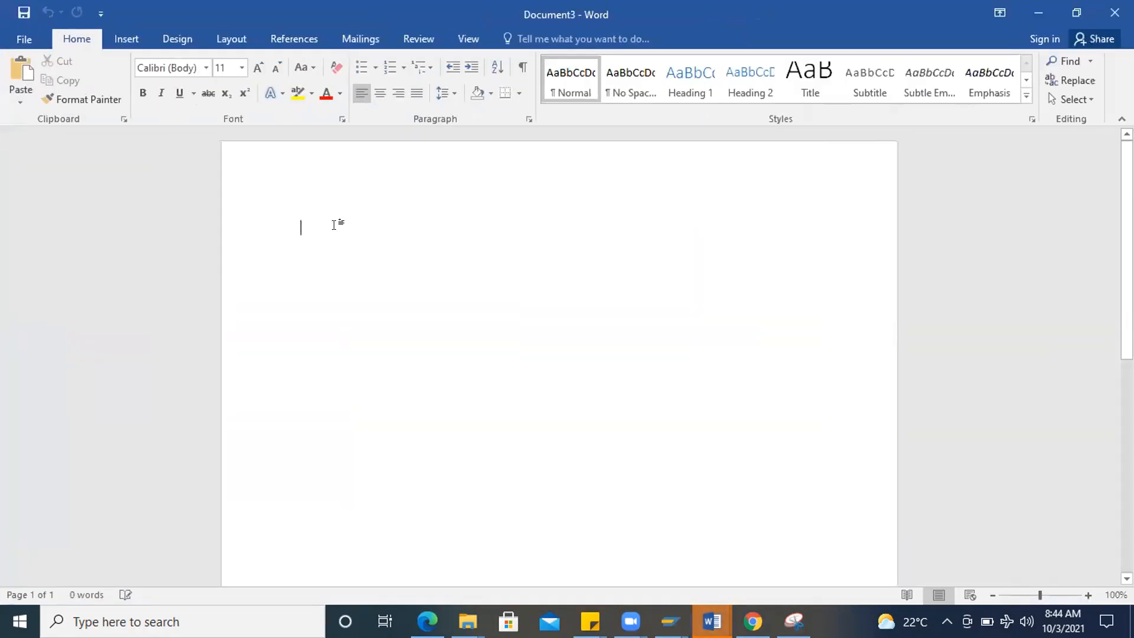
key("ctrl+v")
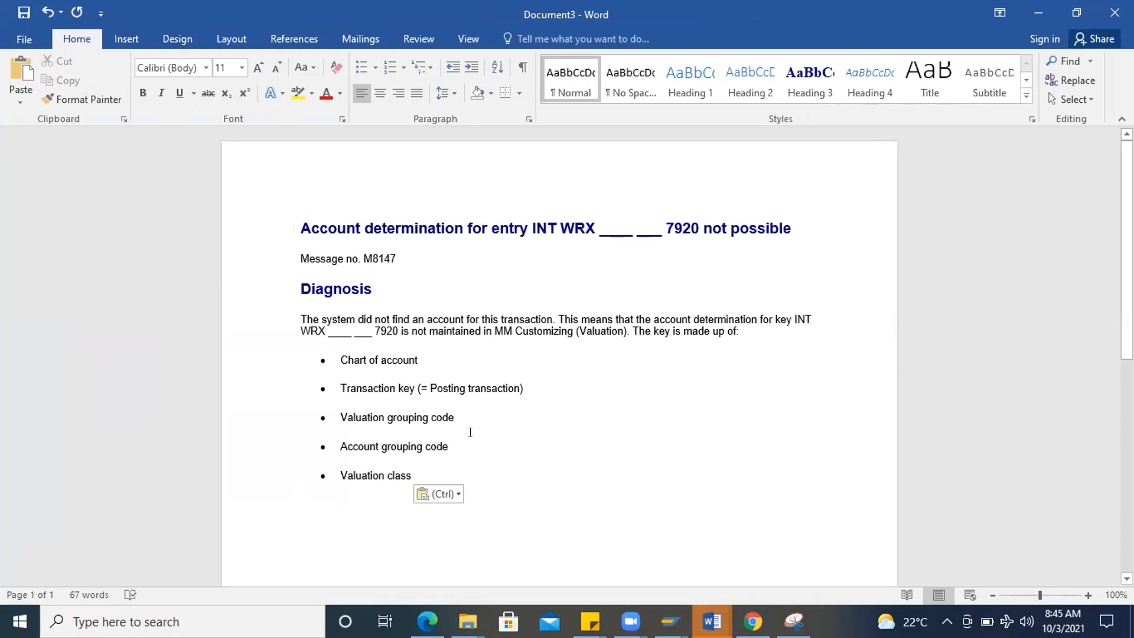
- Append a dash and the INT entry copied from the heading to the Chart of account bullet
scroll(458, 402, "down", 1)
left_click(444, 326)
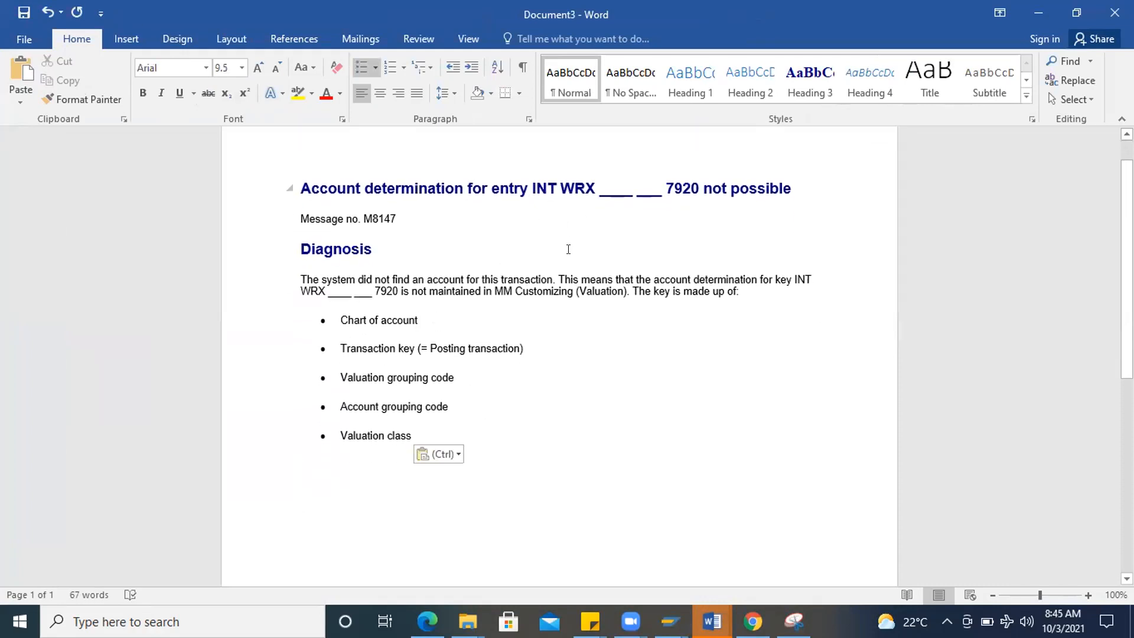
type("-")
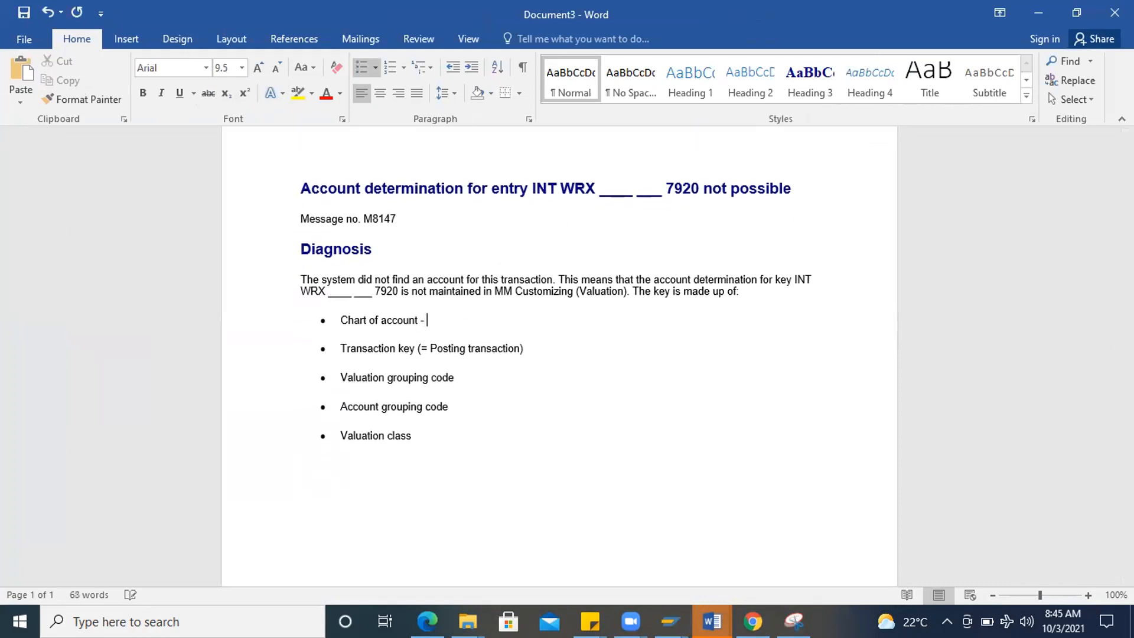
double_click(544, 189)
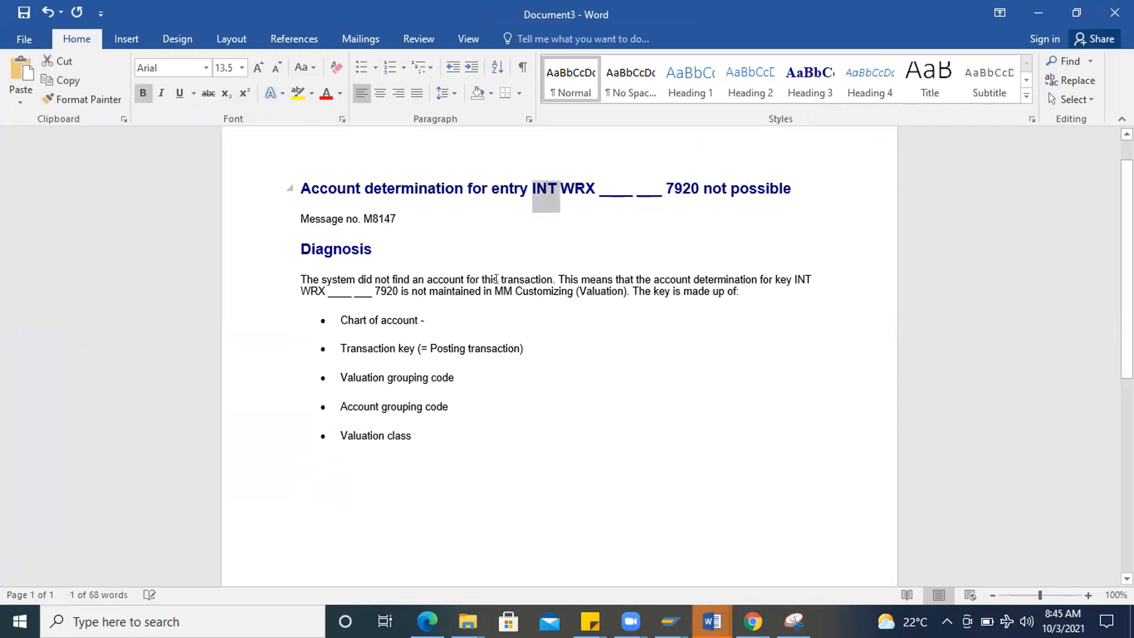
key("ctrl+c")
left_click(458, 314)
key("ctrl+v")
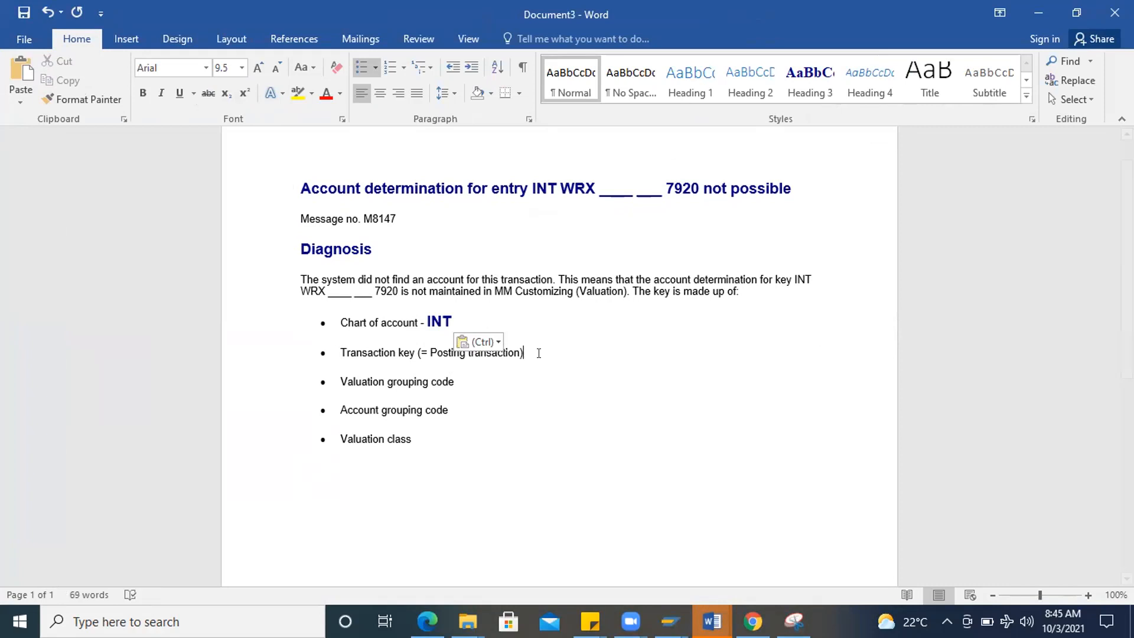
- Append "– BSX , WRX" to the Transaction key bullet
type("- ")
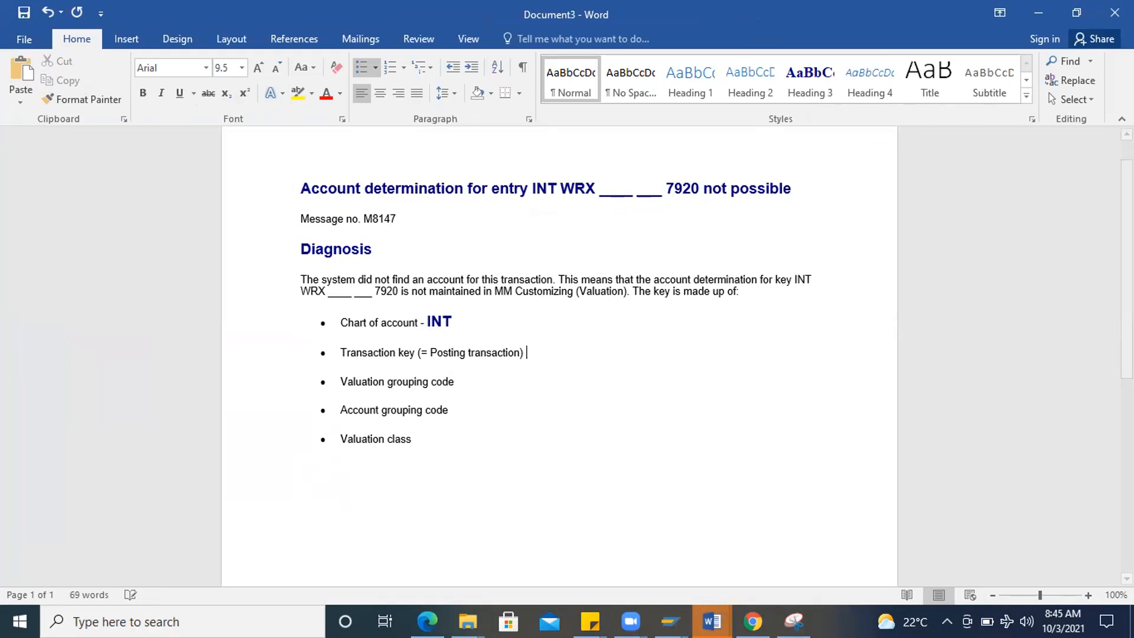
type("BSX")
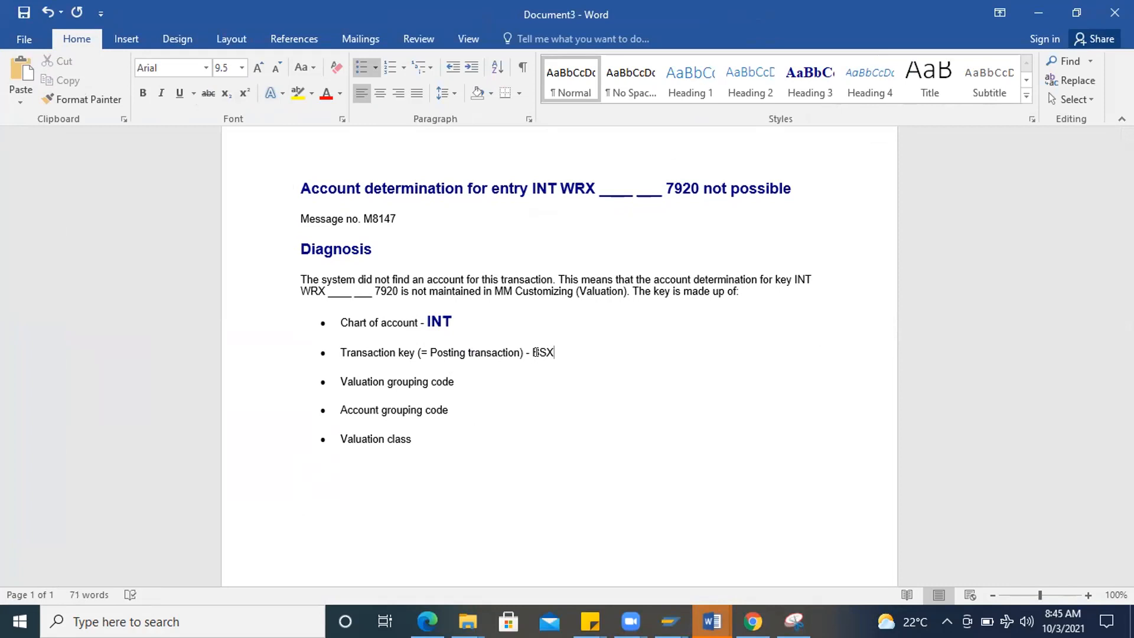
double_click(677, 187)
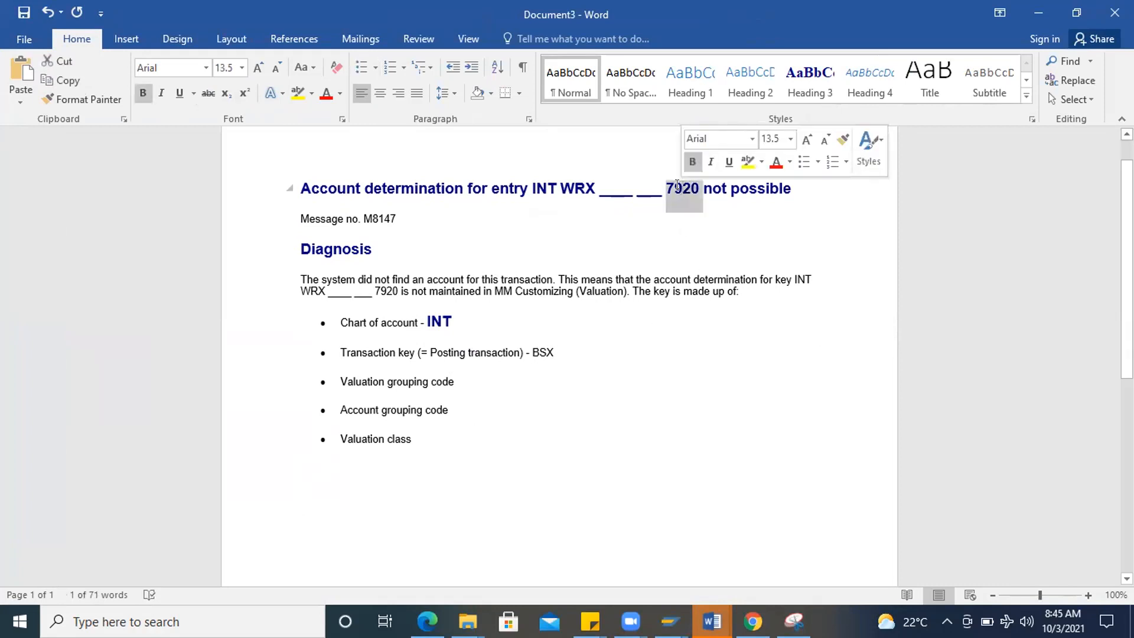
left_click(579, 351)
type(", WRX")
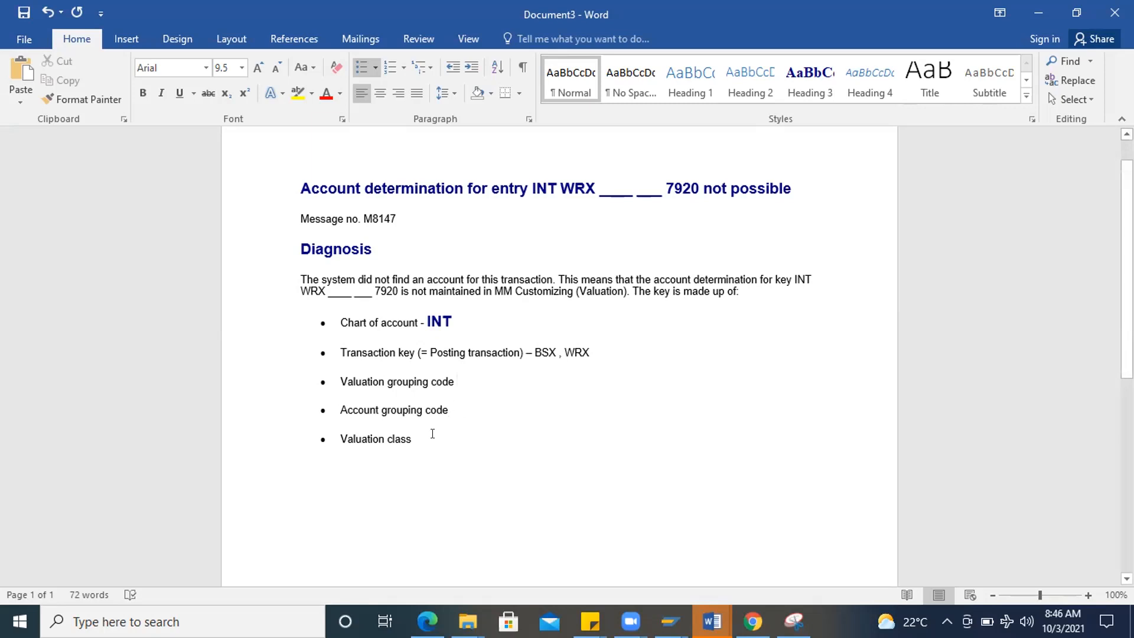
- Append a dash and the value 7920 copied from the heading to the Valuation class bullet
left_click(656, 184)
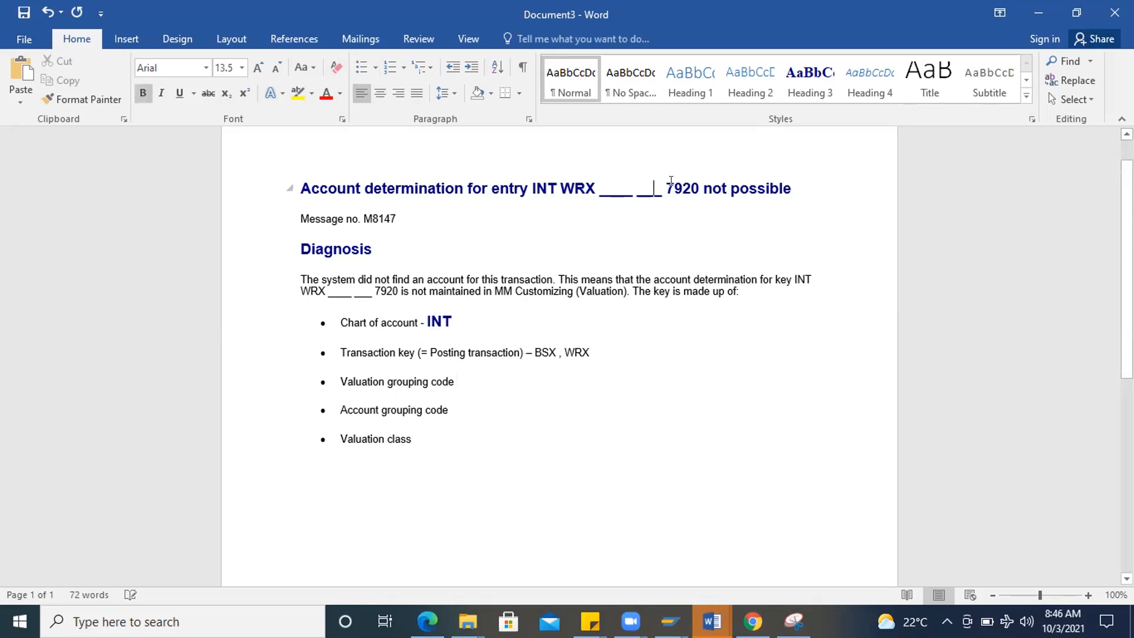
double_click(671, 188)
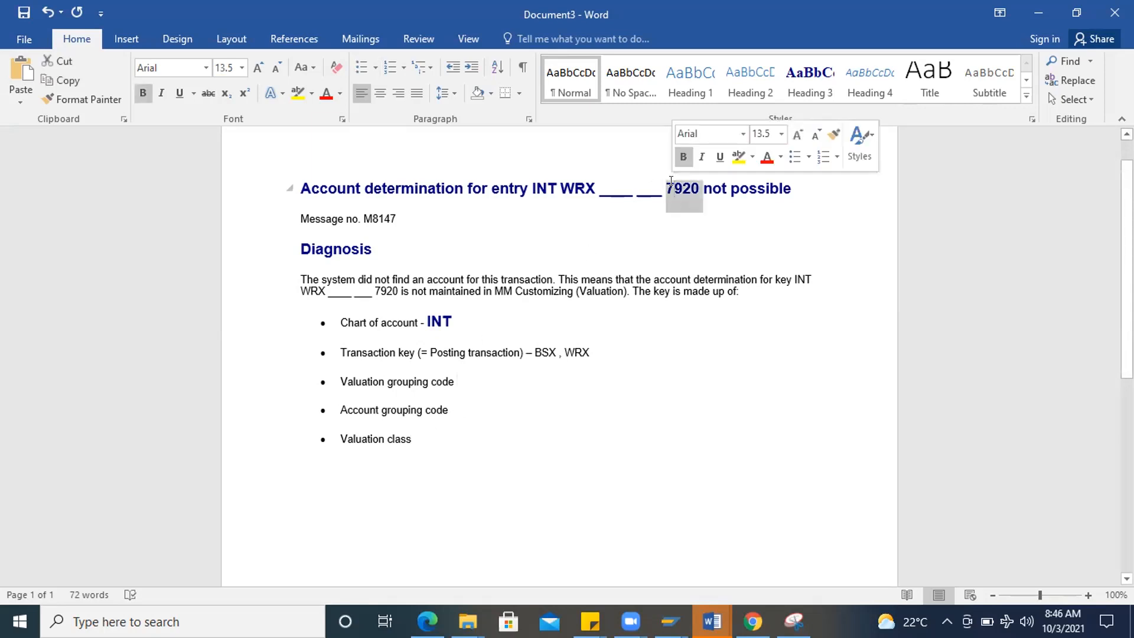
key("ctrl+c")
left_click(422, 438)
type("-")
key("ctrl+v")
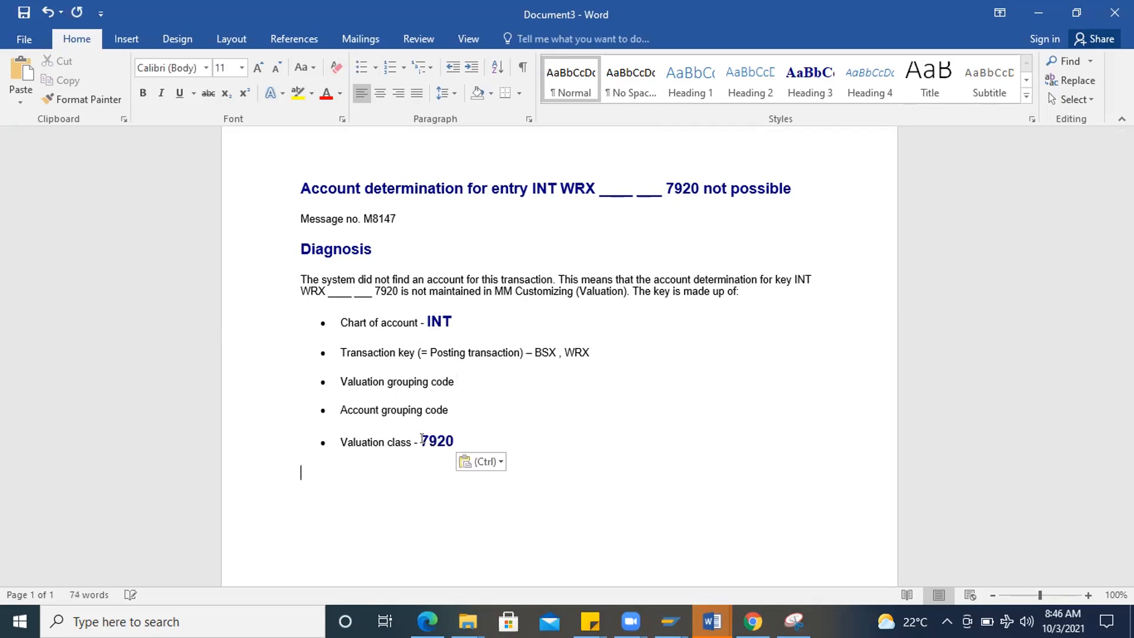
- Replace the transaction key entries with WRX copied from the heading, and put Valuation grouping code back on its own bullet
double_click(578, 188)
key("ctrl+c")
left_click_drag(530, 349, 591, 347)
key("ctrl+v")
key("Delete")
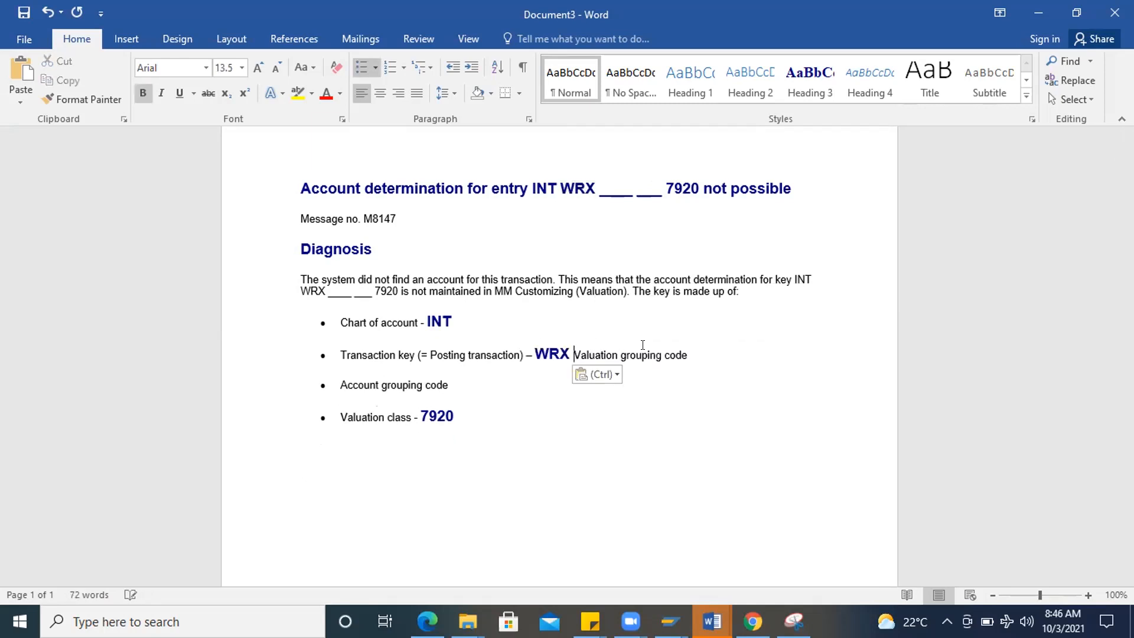
key("Return")
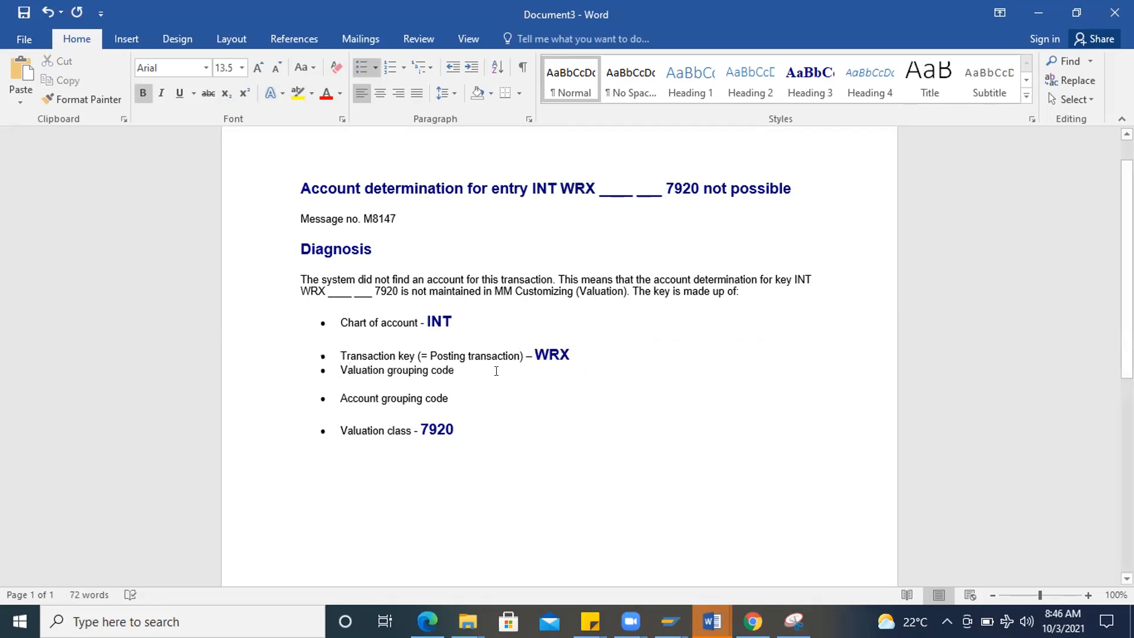
key("Return")
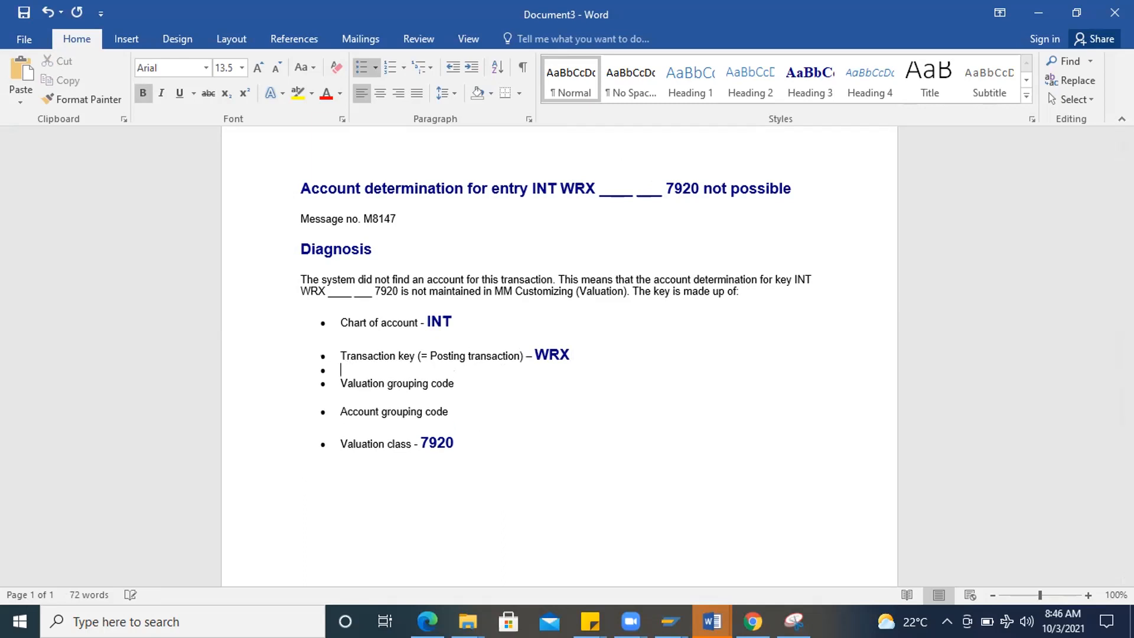
key("BackSpace")
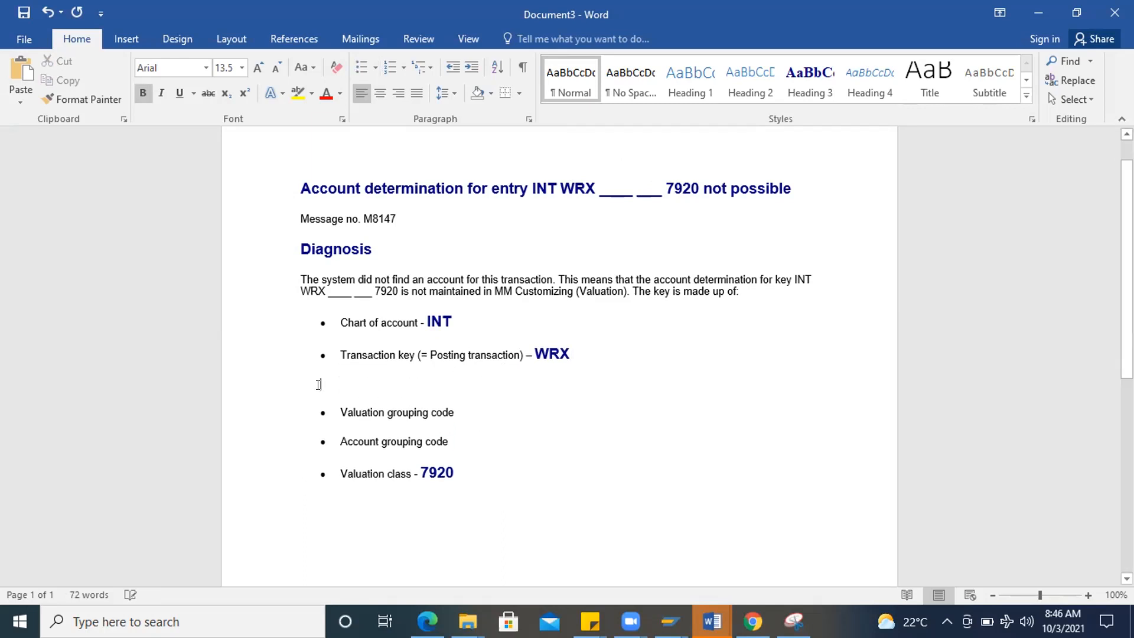
key("BackSpace")
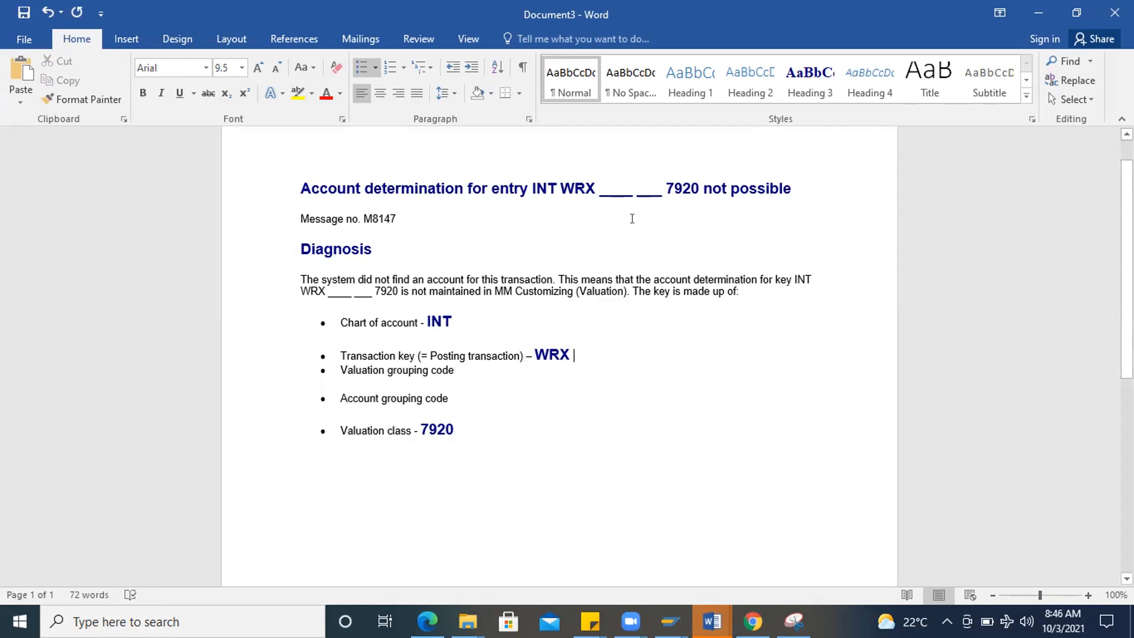
- Add a "Material:" line below the Valuation class bullet
left_click(490, 433)
key("Return")
key("Return")
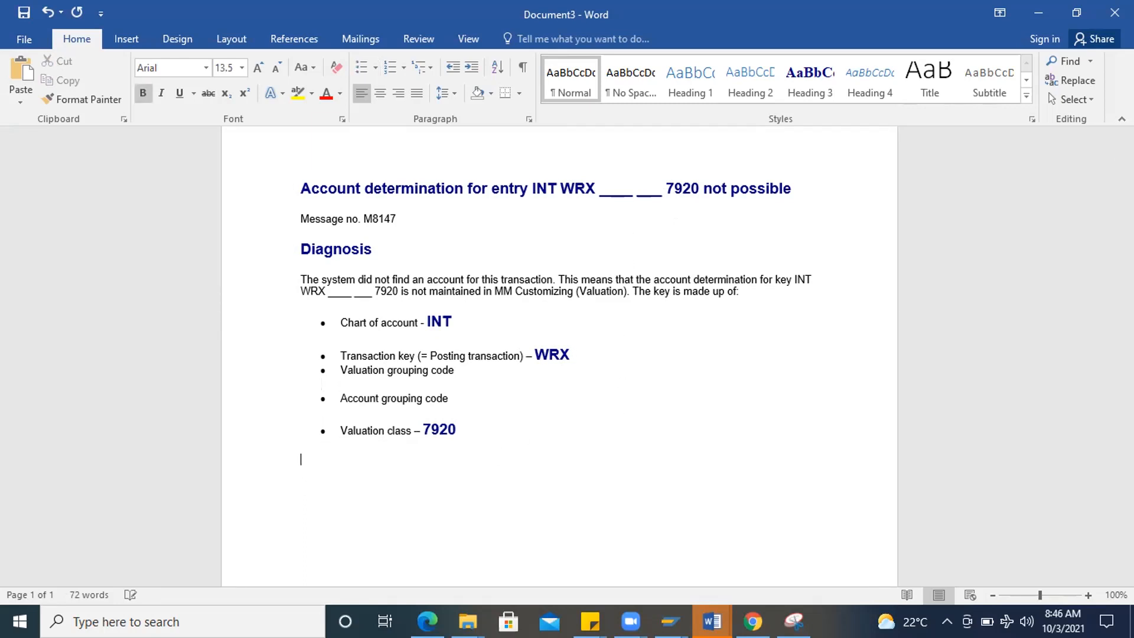
type("Material:")
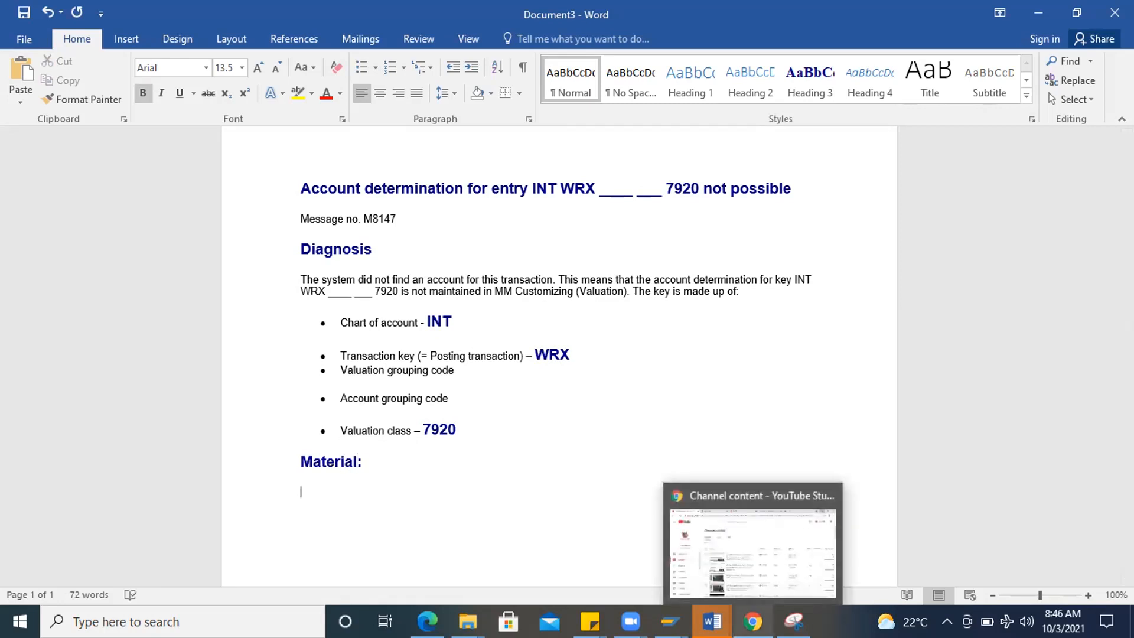
- Switch to the SAP goods receipt, close its message log, and display the Spout material from the item's purchase order
mouse_move(671, 621)
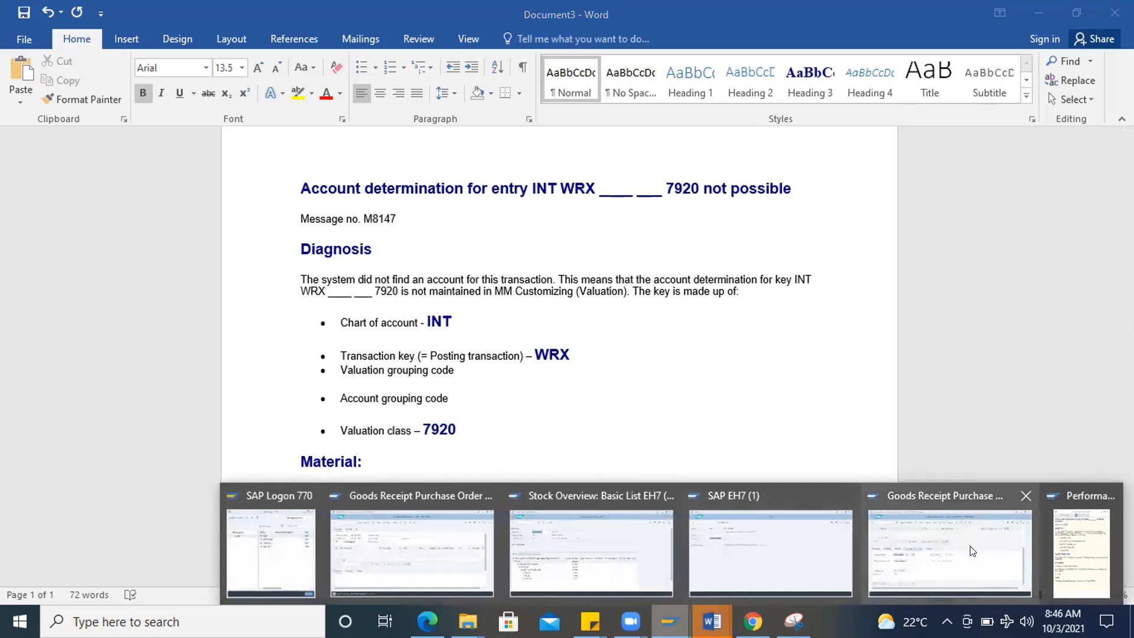
left_click(973, 550)
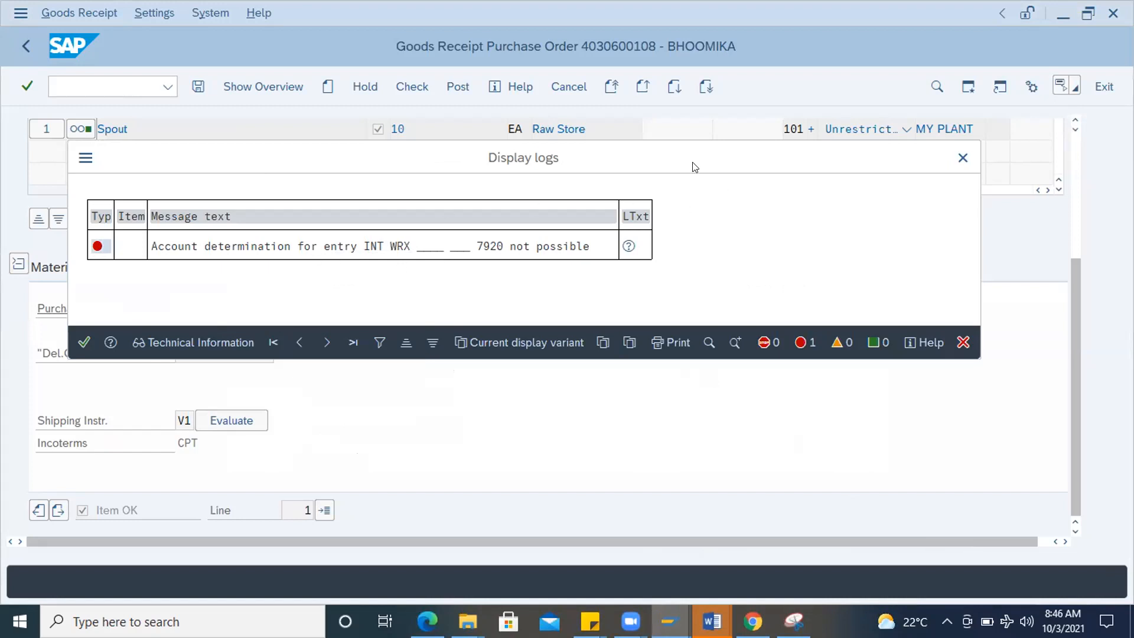
left_click(962, 158)
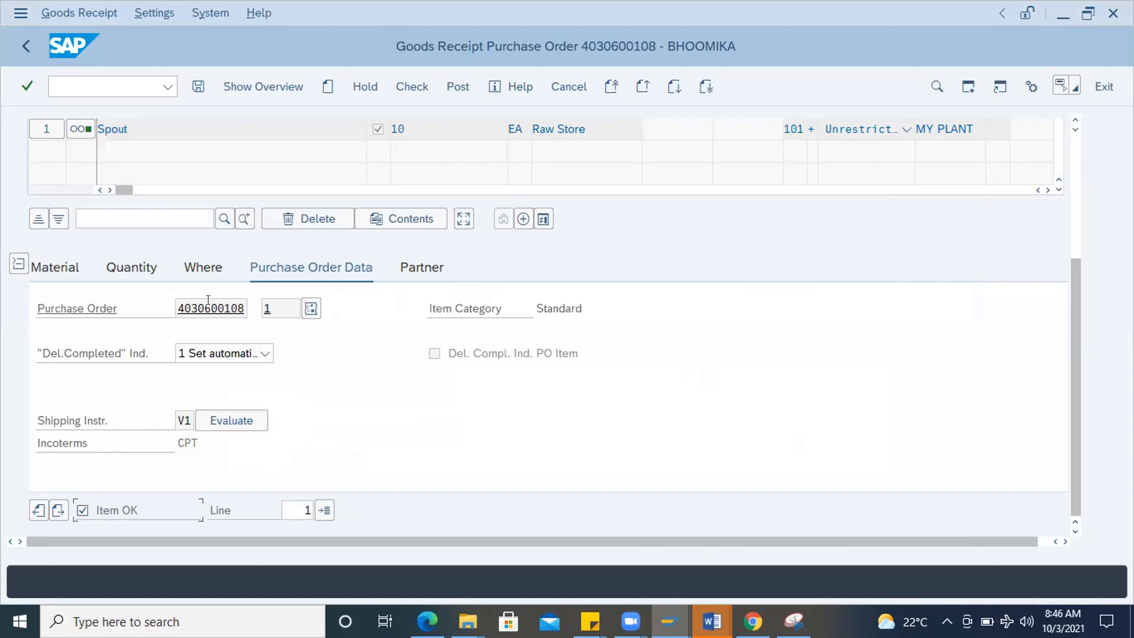
left_click(208, 303)
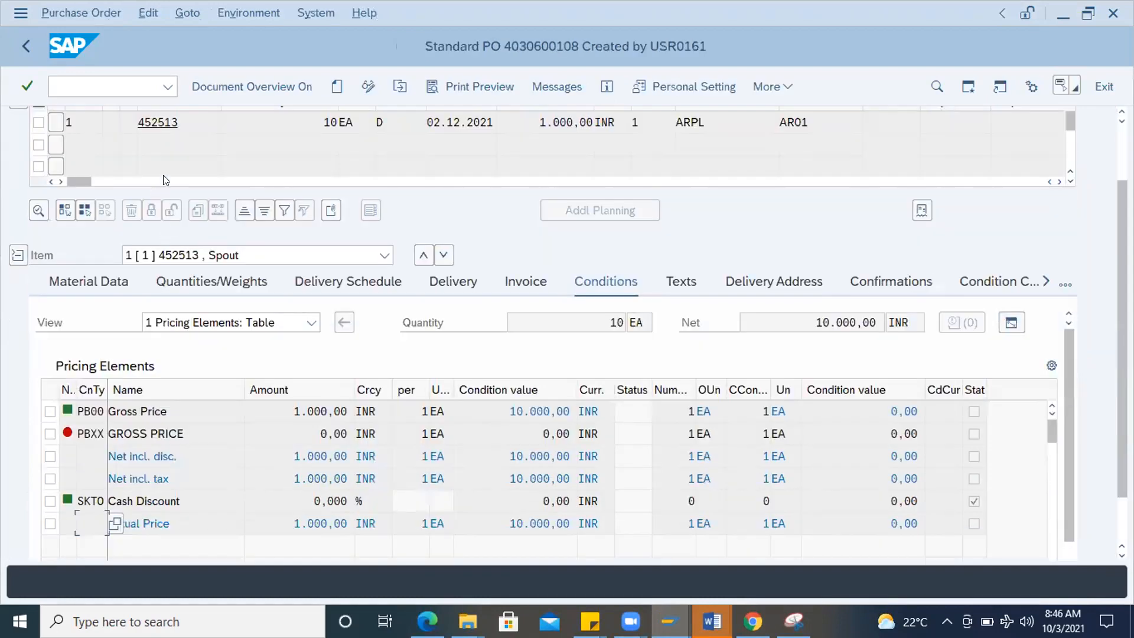
left_click(167, 122)
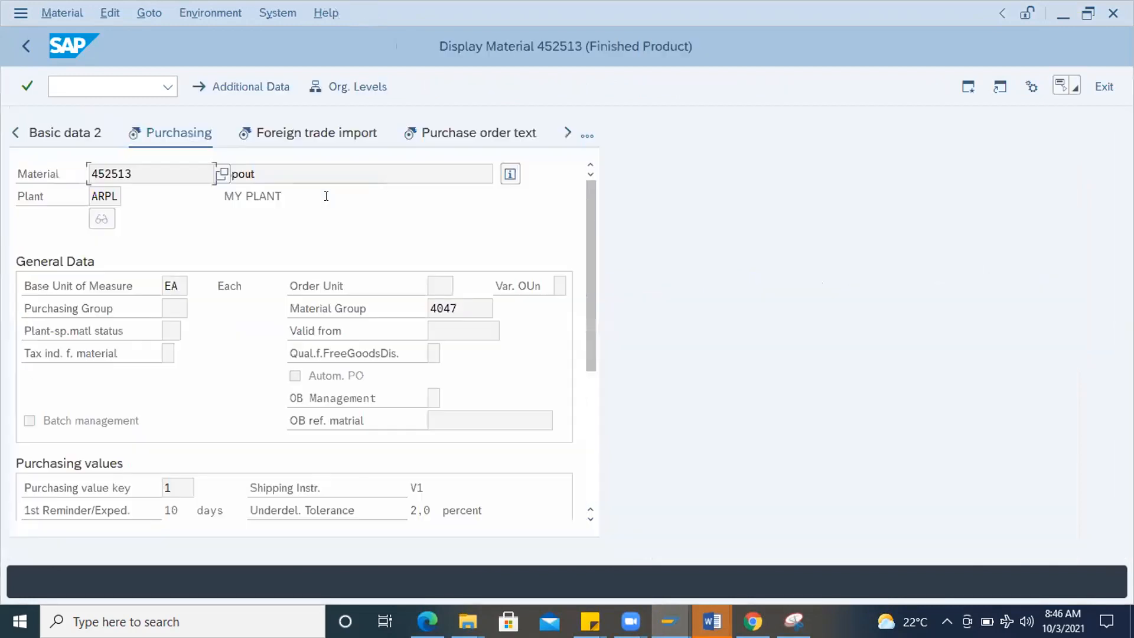
- Check the valuation class in the material's Accounting 1 view and review the available valuation classes
left_click(587, 136)
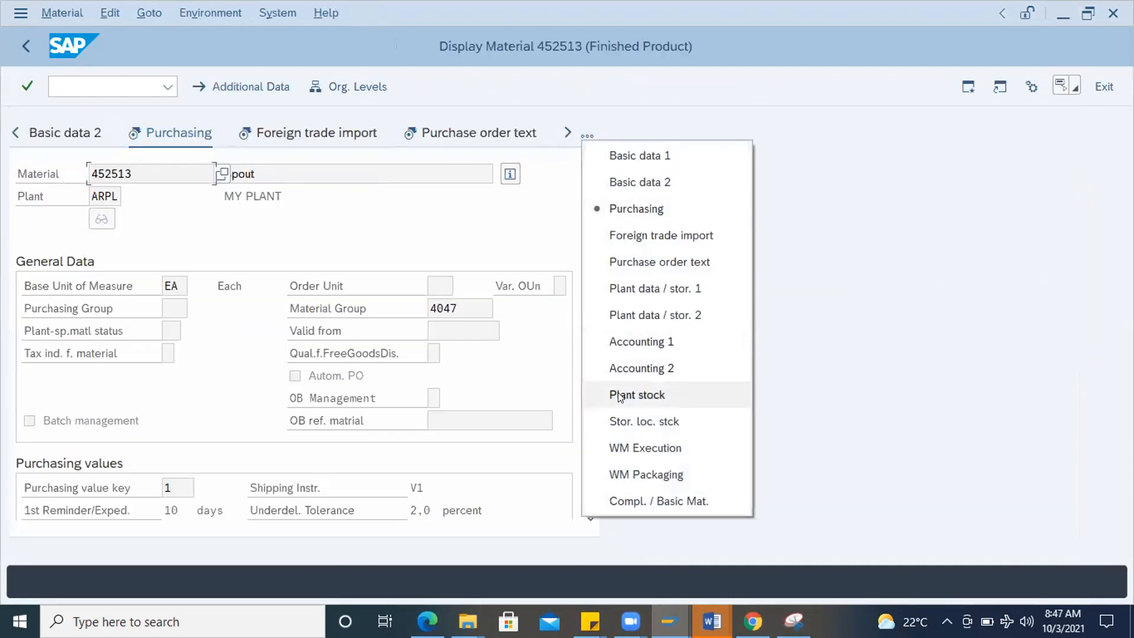
left_click(638, 343)
left_click(190, 402)
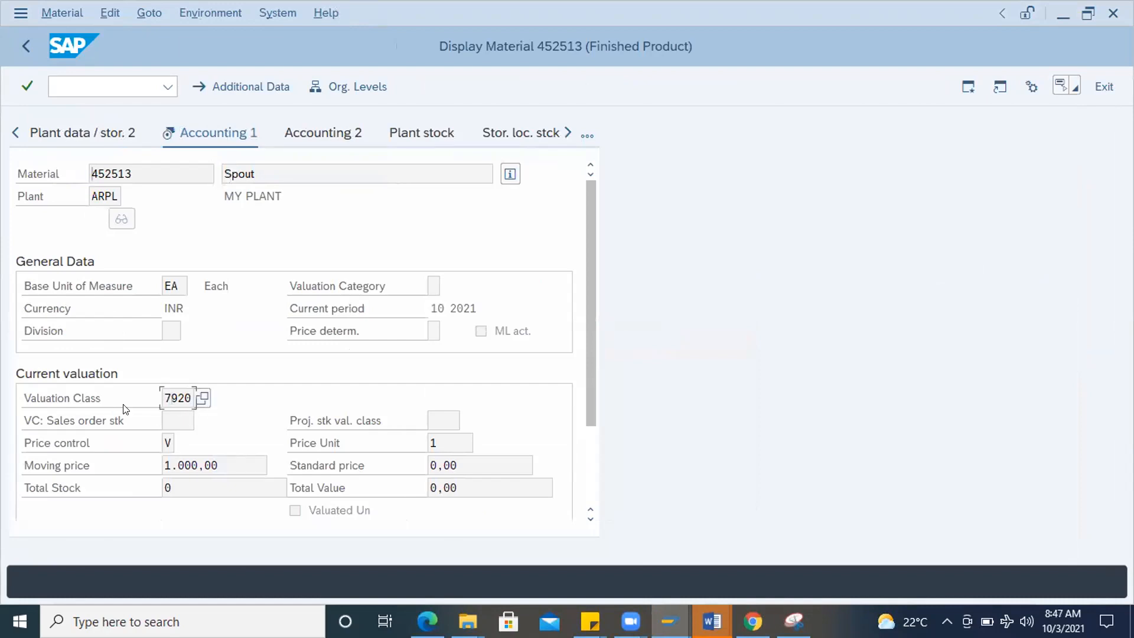
left_click(202, 397)
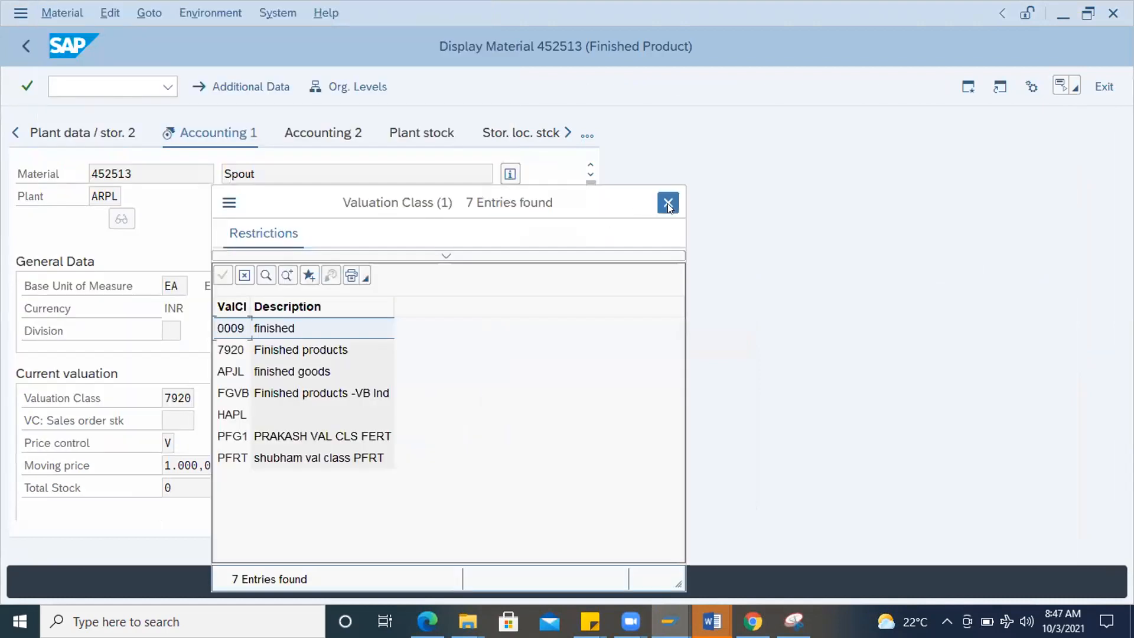
left_click(668, 200)
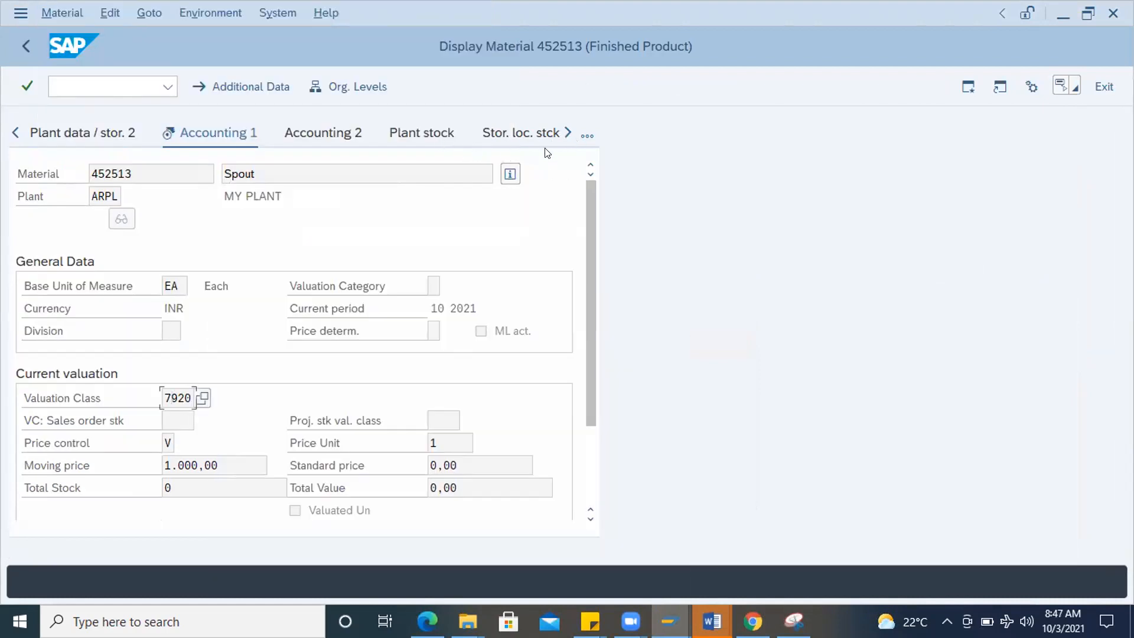
- Check the material's industry sector, material type and status in its information display
left_click(509, 175)
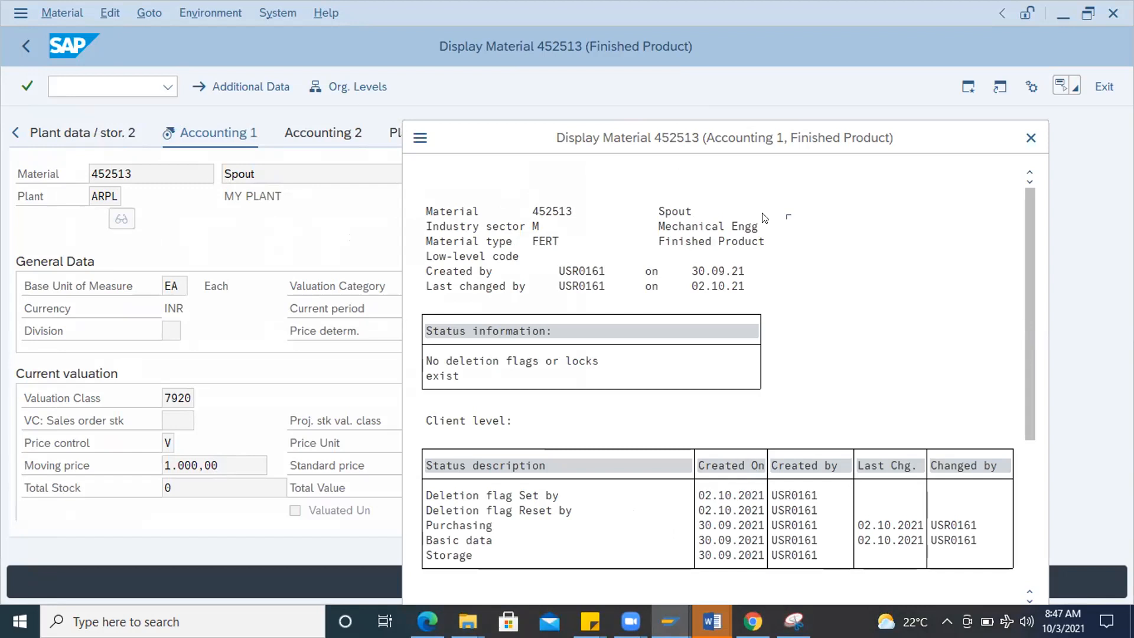
left_click(1029, 138)
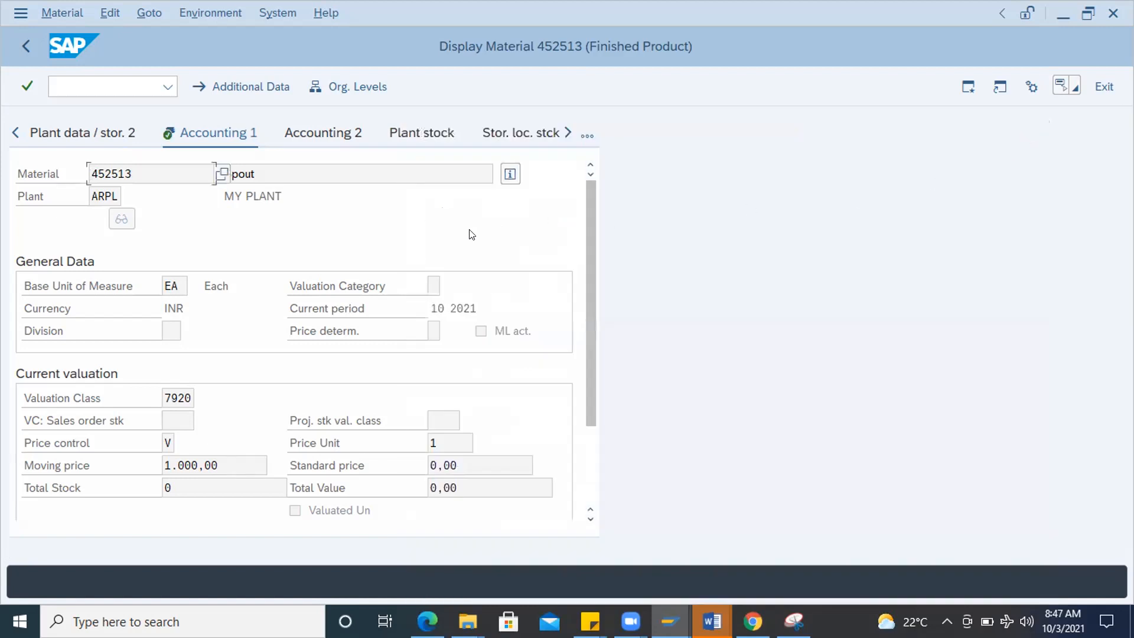
left_click_drag(587, 275, 586, 219)
- Start transaction SPRO with /nspro and display the SAP Reference IMG
left_click(57, 87)
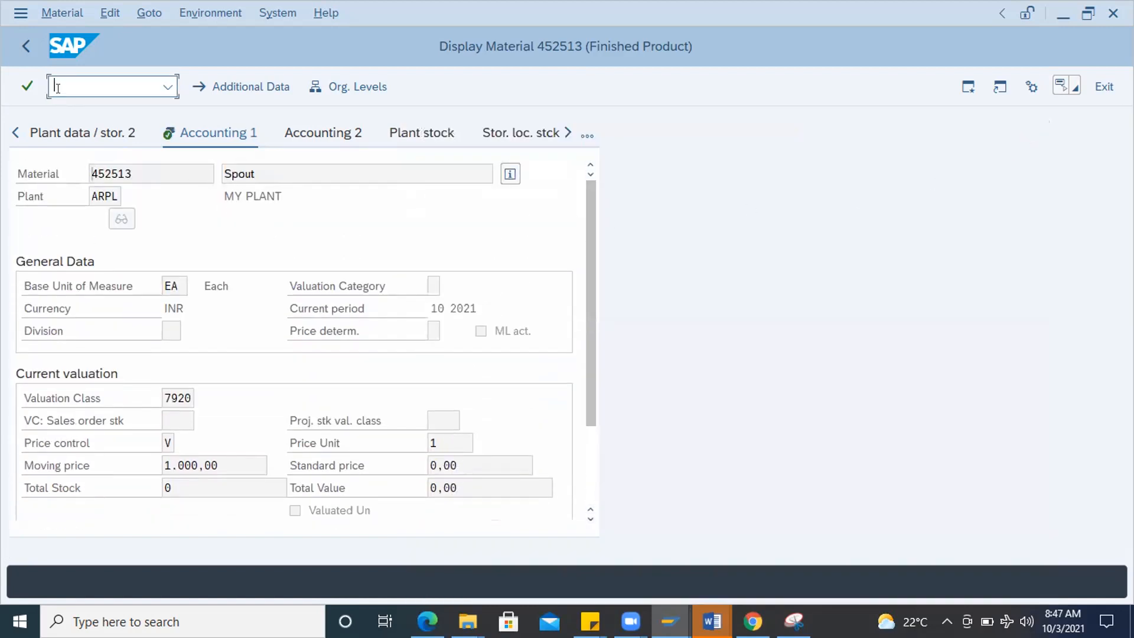
type("/nspro")
key("Return")
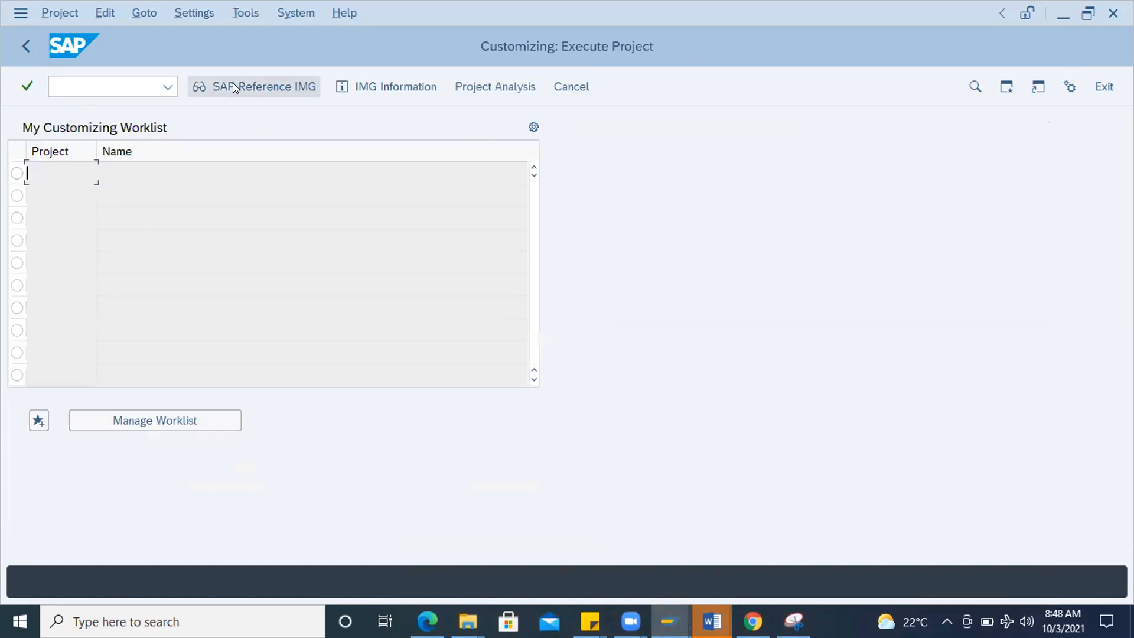
left_click(252, 93)
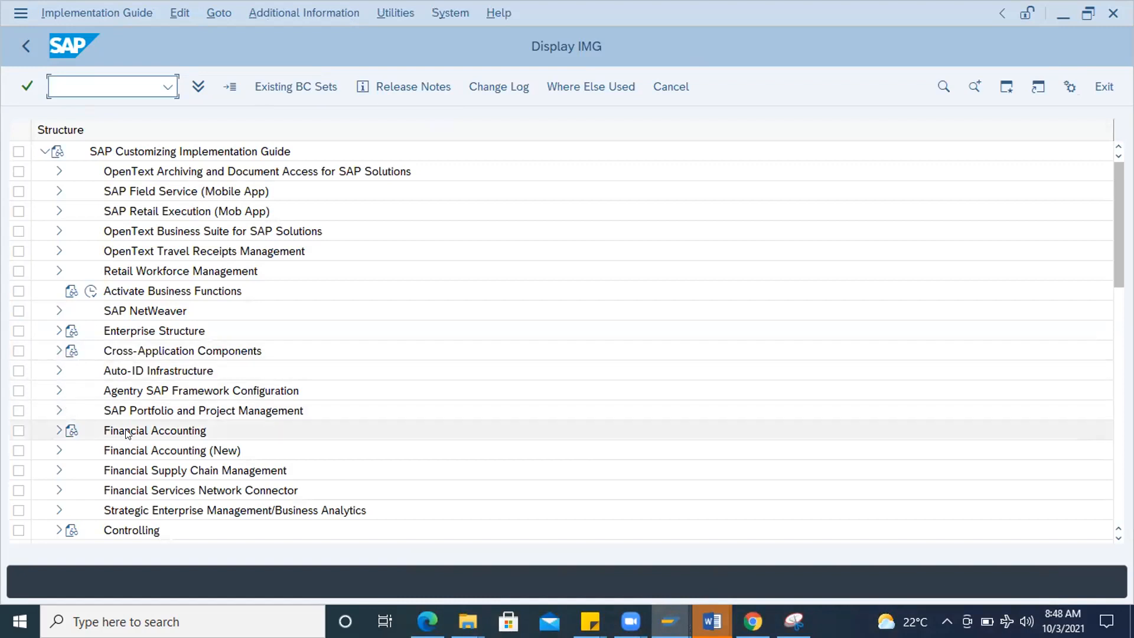
- Expand Materials Management and its Valuation and Account Assignment node in the IMG structure
scroll(125, 433, "down", 2)
scroll(125, 433, "down", 7)
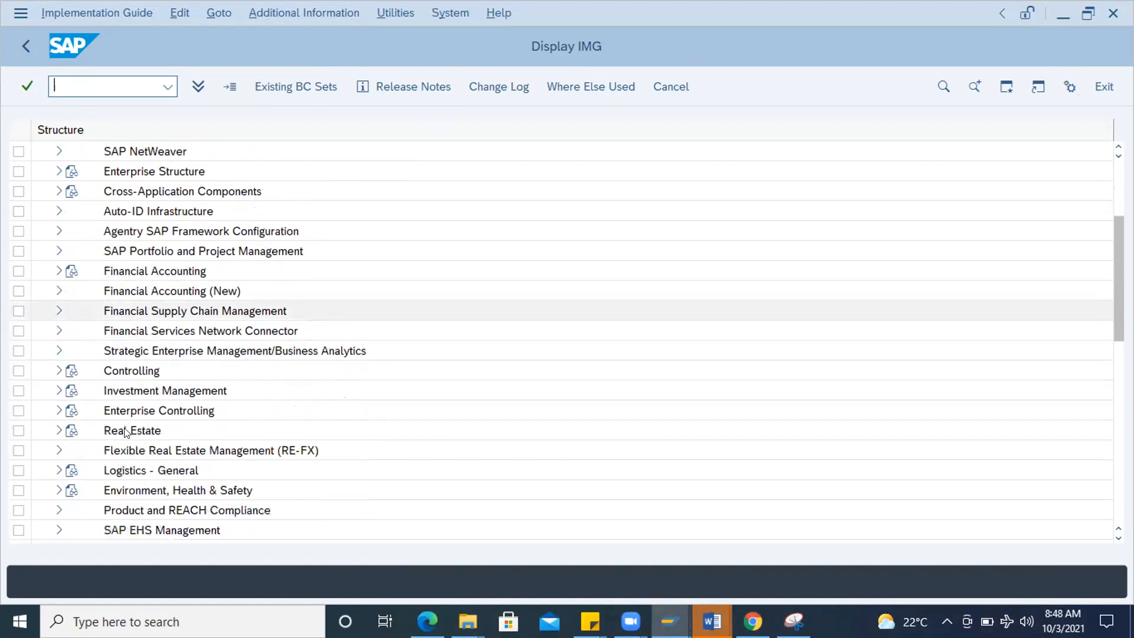
scroll(126, 433, "down", 5)
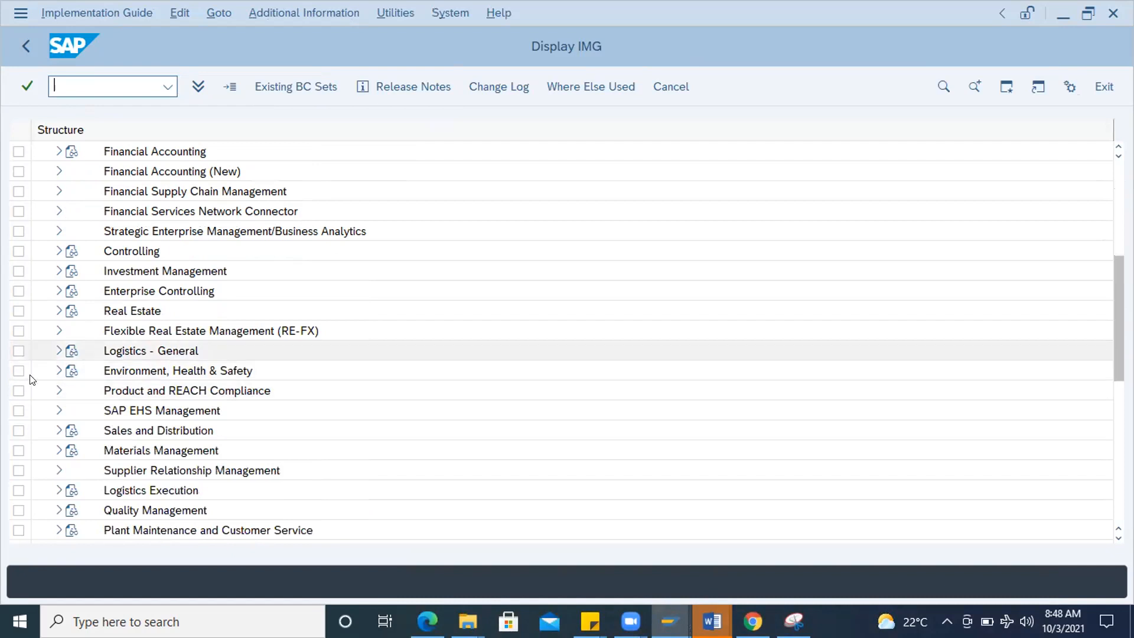
left_click(57, 450)
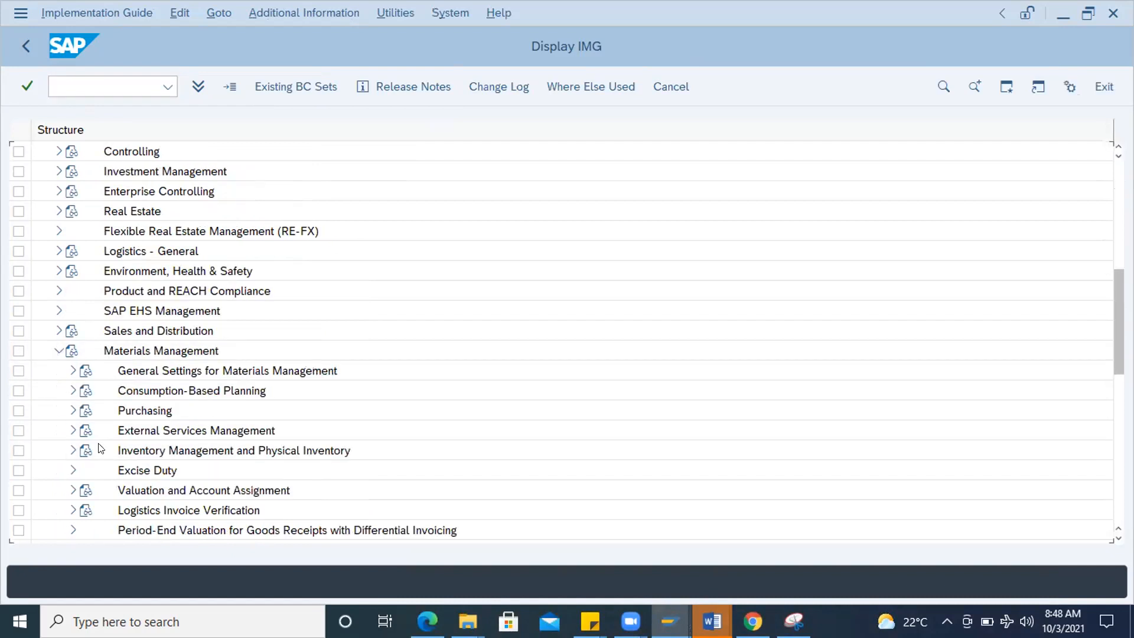
scroll(155, 448, "down", 2)
scroll(154, 448, "down", 2)
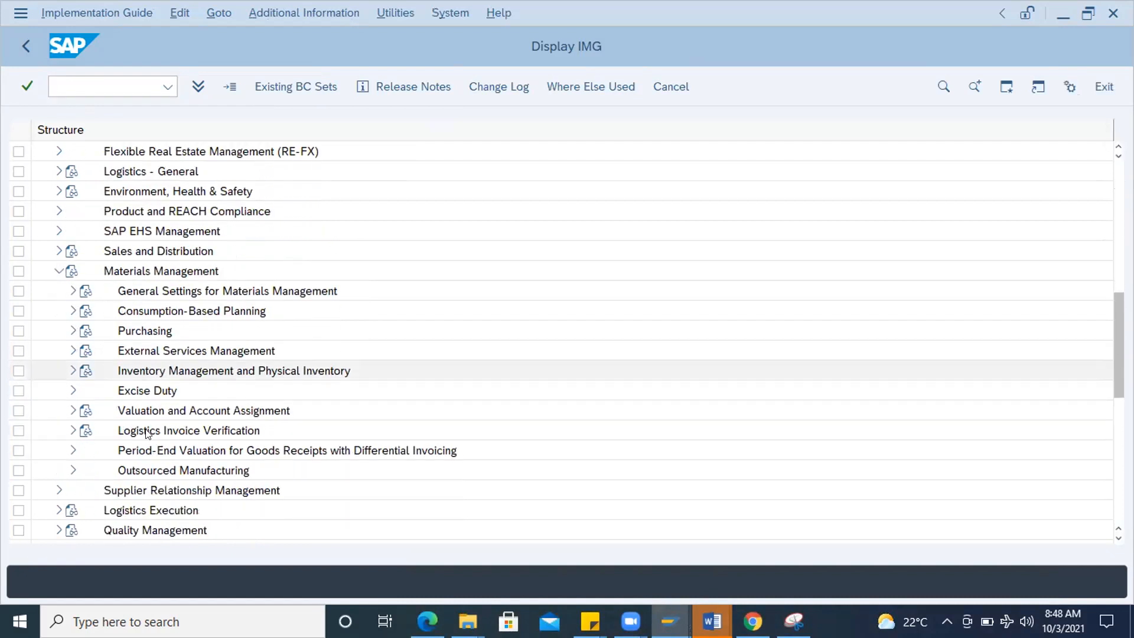
scroll(97, 444, "down", 1)
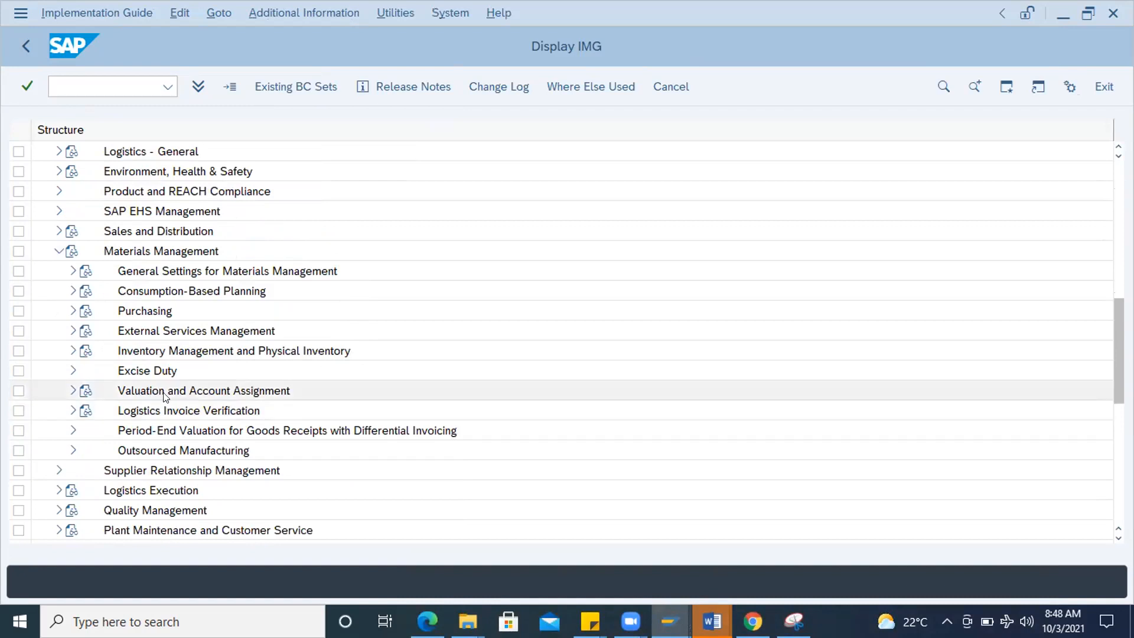
left_click(70, 392)
scroll(129, 409, "down", 1)
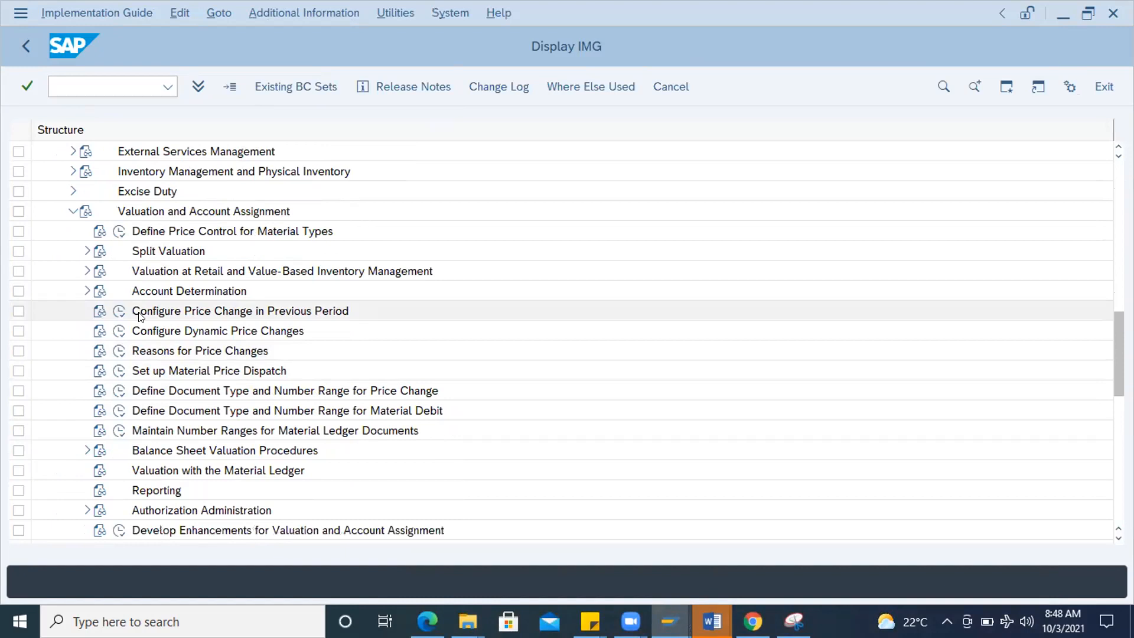
- Expand Account Determination down to Account Determination Without Wizard and check the grouping code setting in Define Valuation Control
left_click(86, 291)
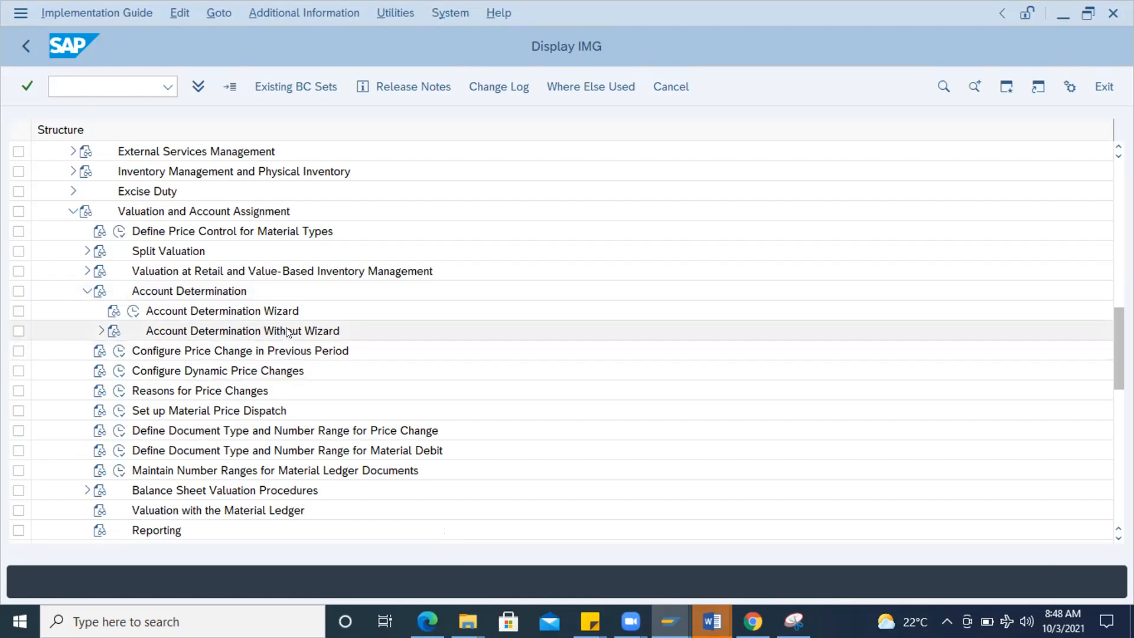
left_click(101, 331)
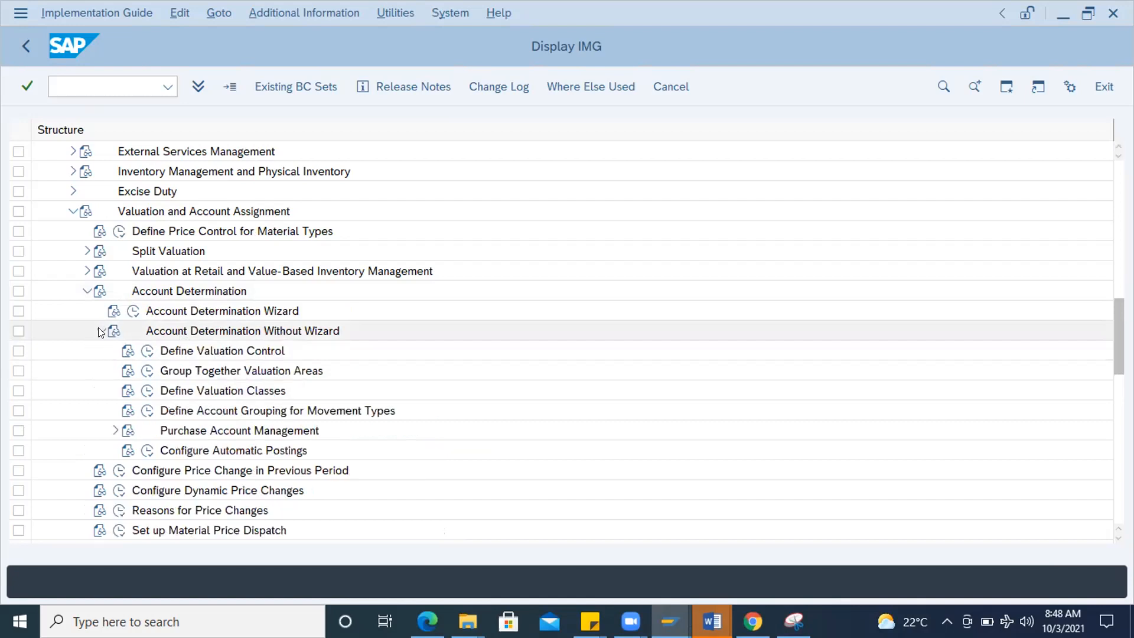
left_click(148, 352)
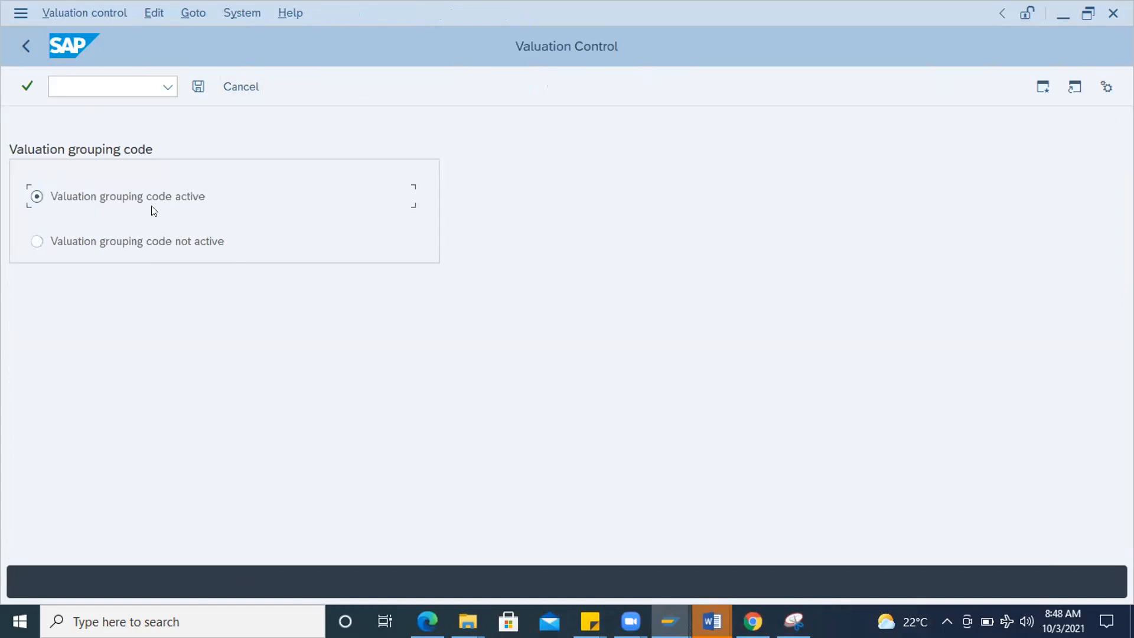
left_click(26, 46)
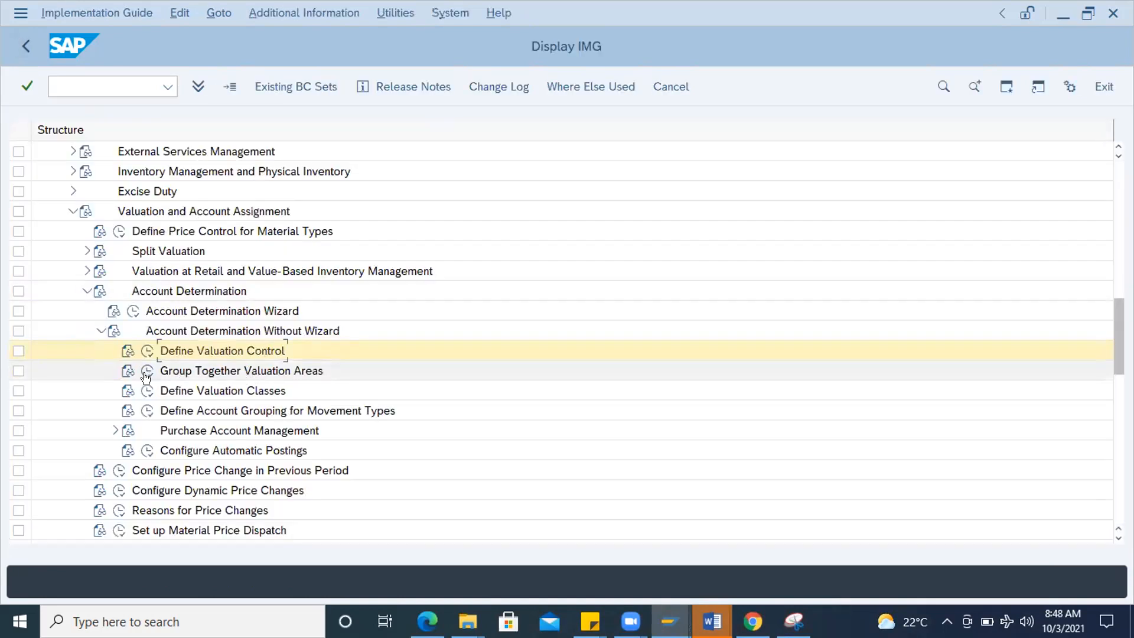
- Open Group Together Valuation Areas and position the list at valuation area ARPL
left_click(147, 372)
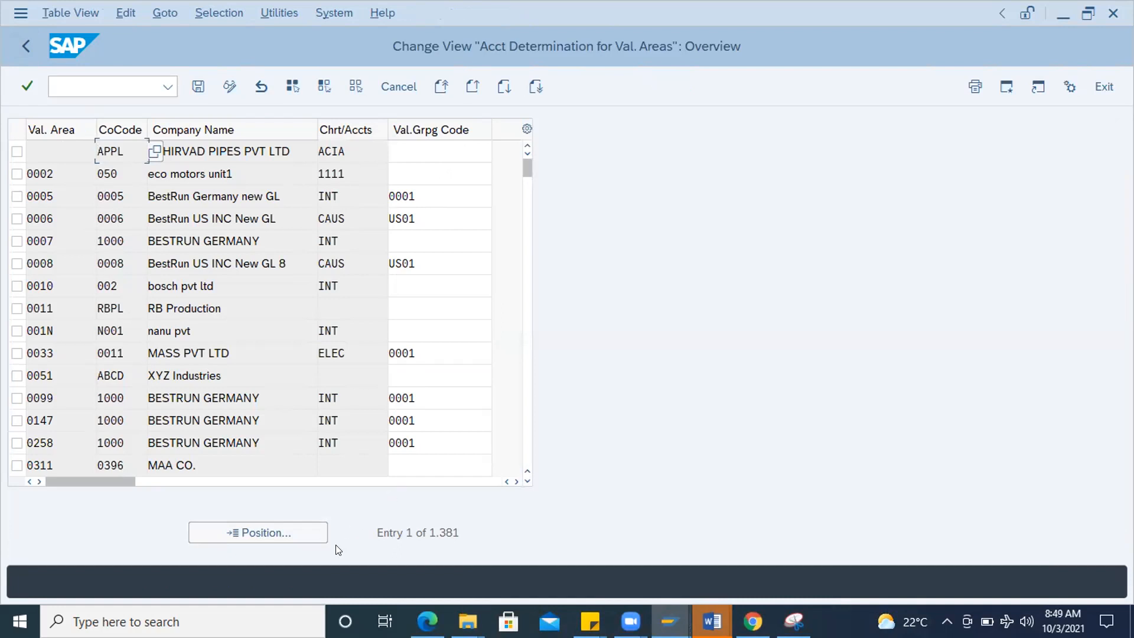
left_click(278, 532)
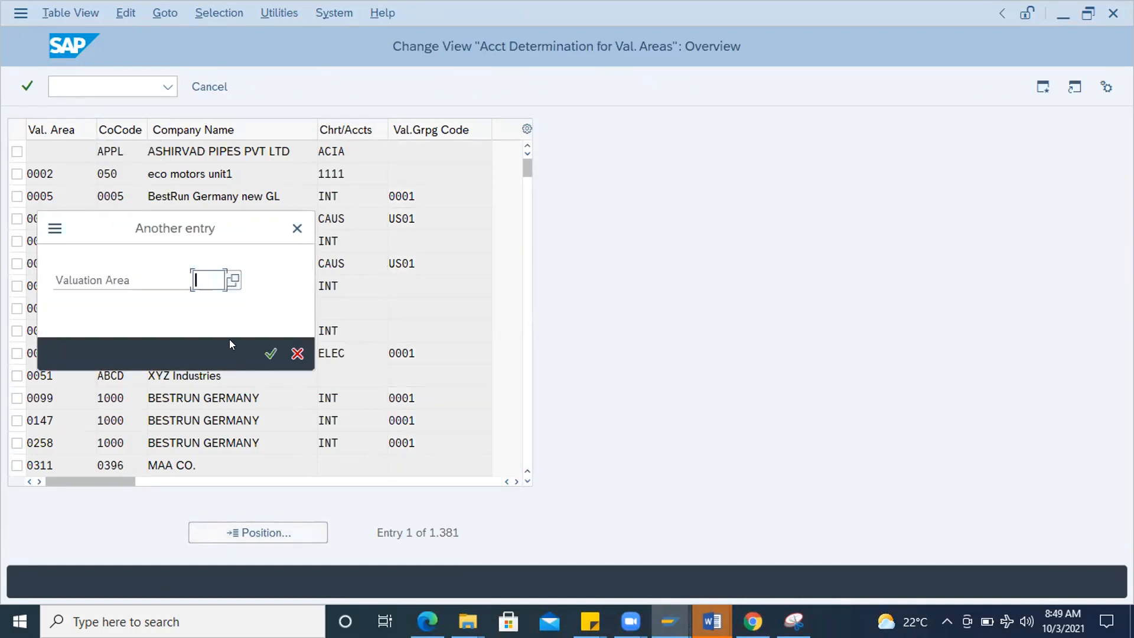
mouse_move(669, 622)
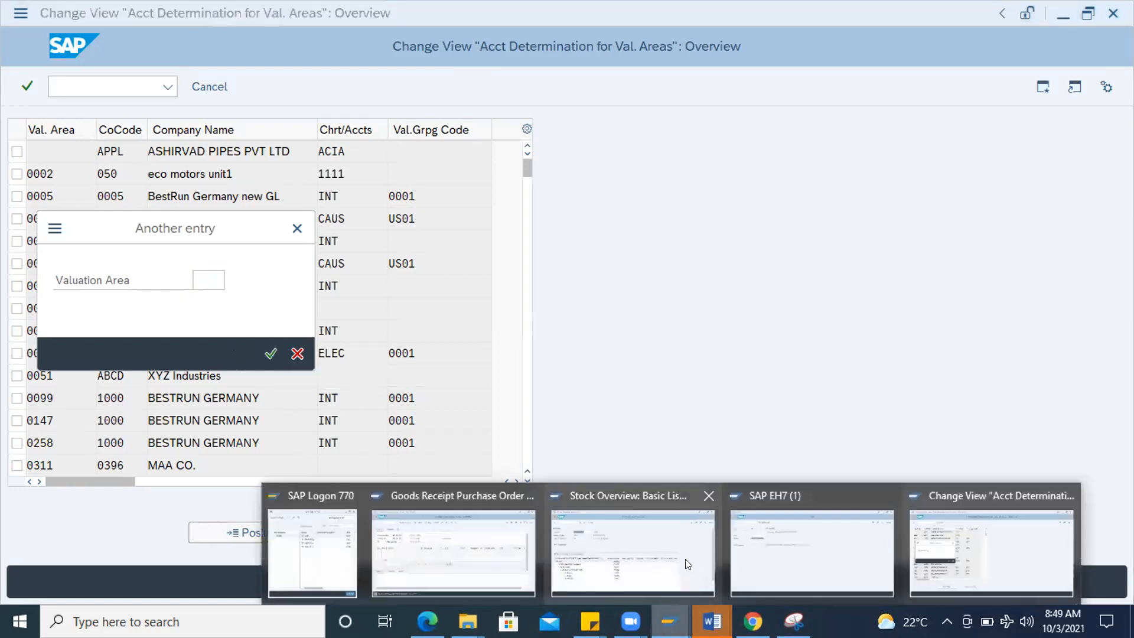
left_click(208, 280)
type("ABPL")
key("Return")
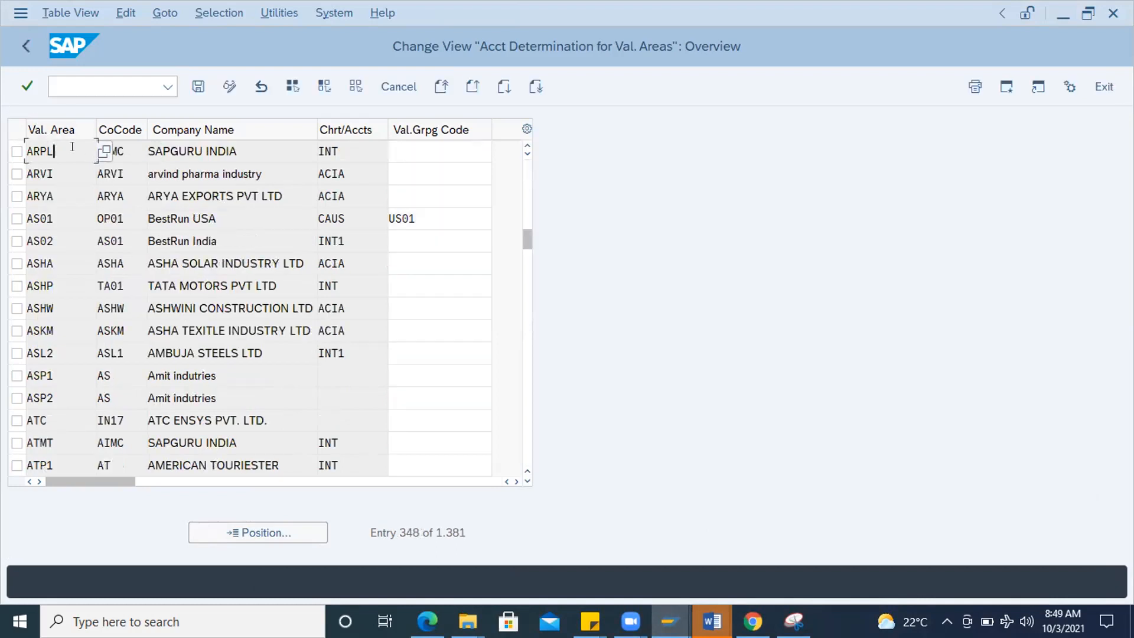
- Examine the company code and chart of accounts assigned to valuation area ARPL, comparing the chart with those of neighbouring areas
left_click(126, 151)
left_click(259, 141)
left_click(355, 151)
left_click_drag(354, 151, 317, 151)
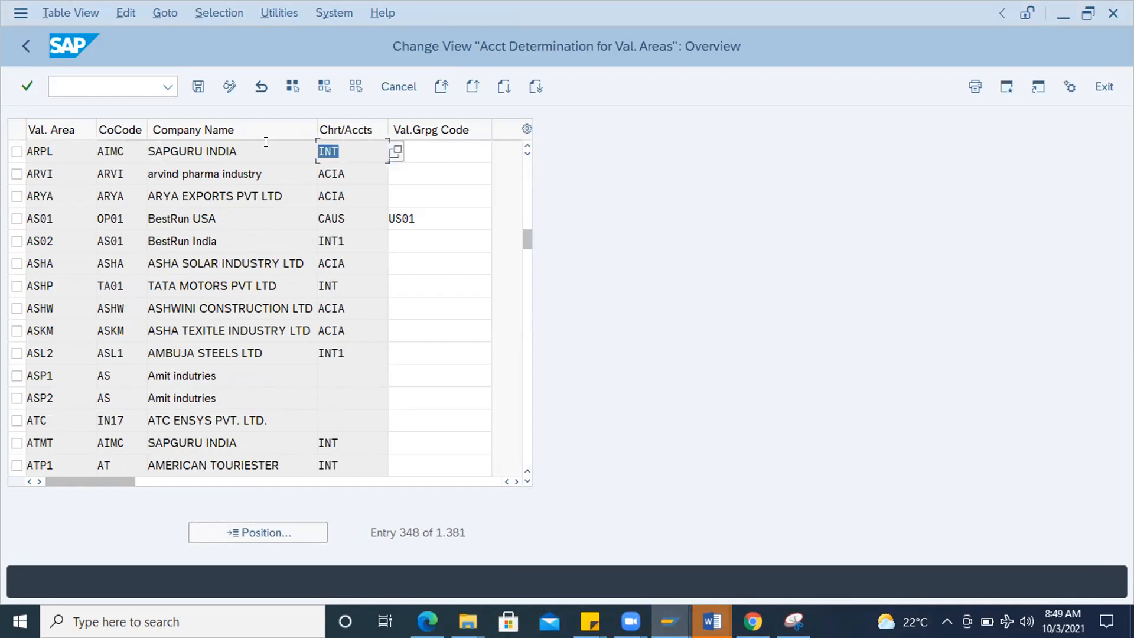
double_click(353, 169)
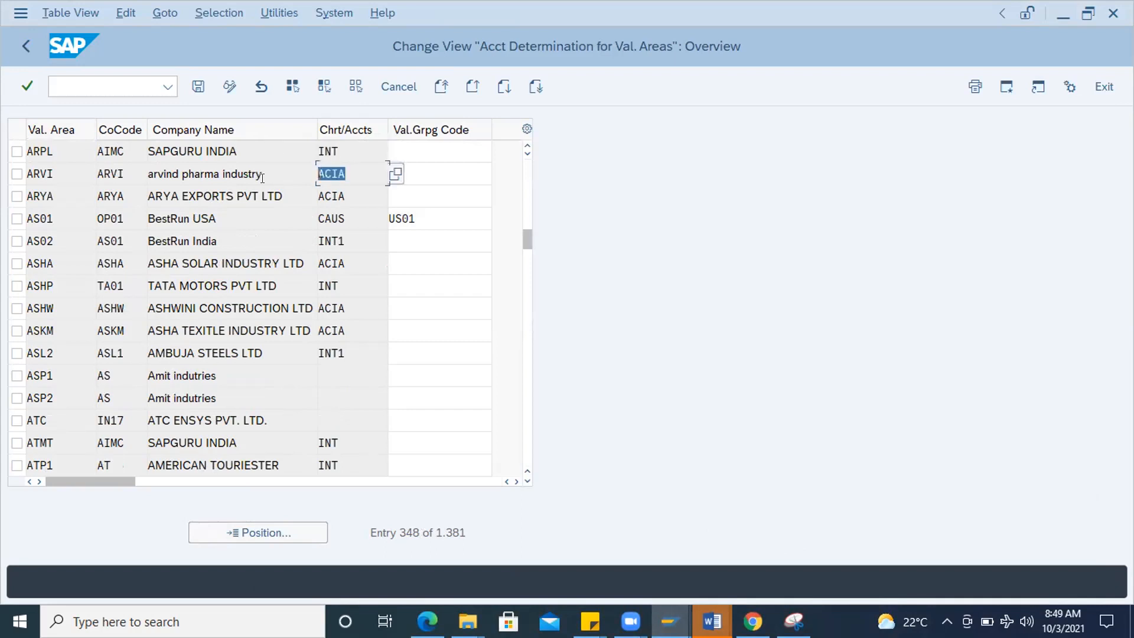
double_click(351, 213)
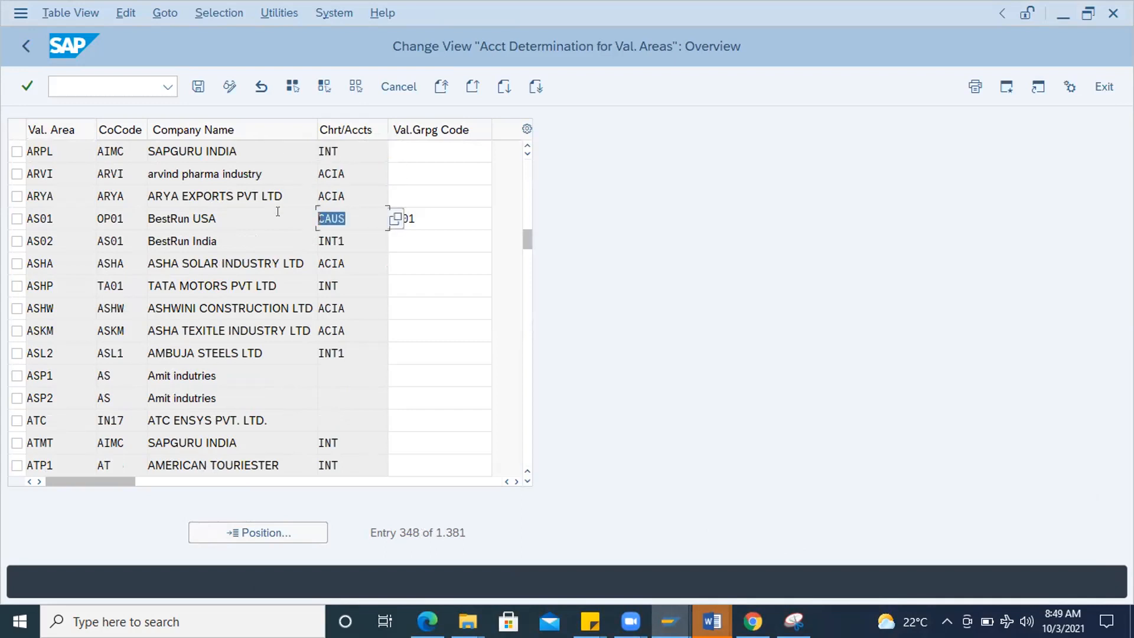
double_click(341, 240)
double_click(346, 262)
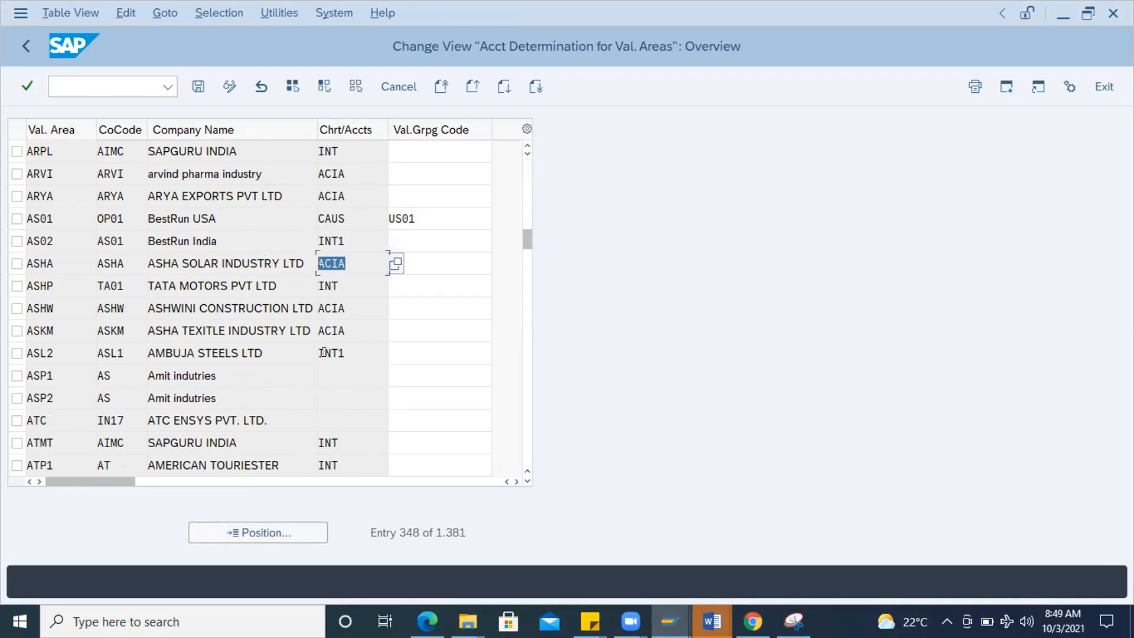
double_click(337, 151)
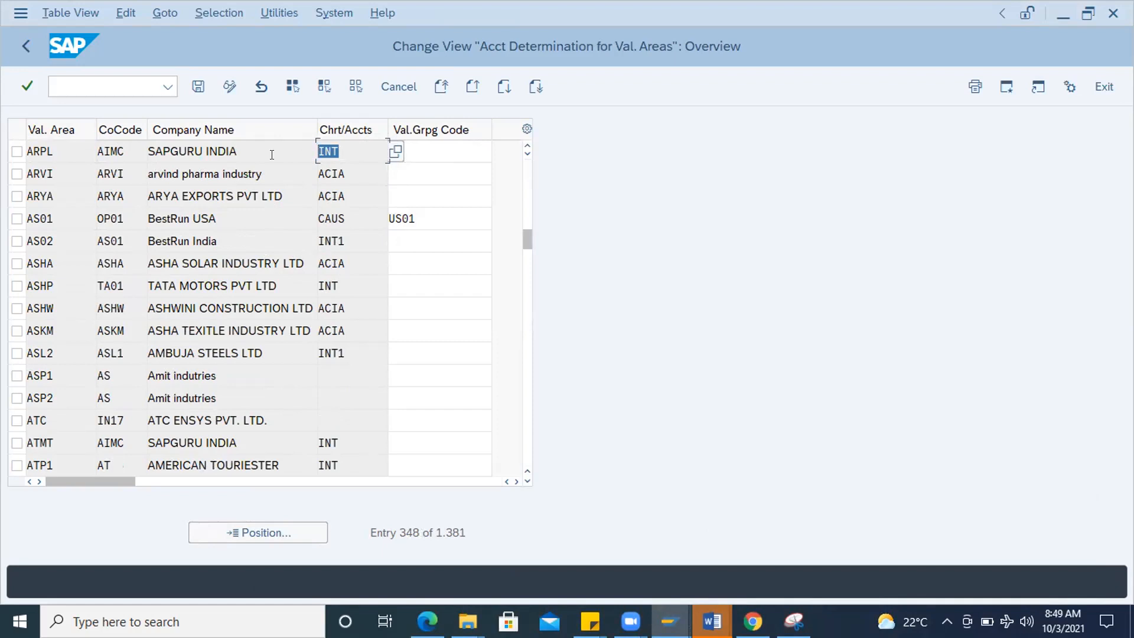
- Examine the valuation grouping codes of area ARPL and other valuation areas, and return to the IMG structure
left_click(420, 146)
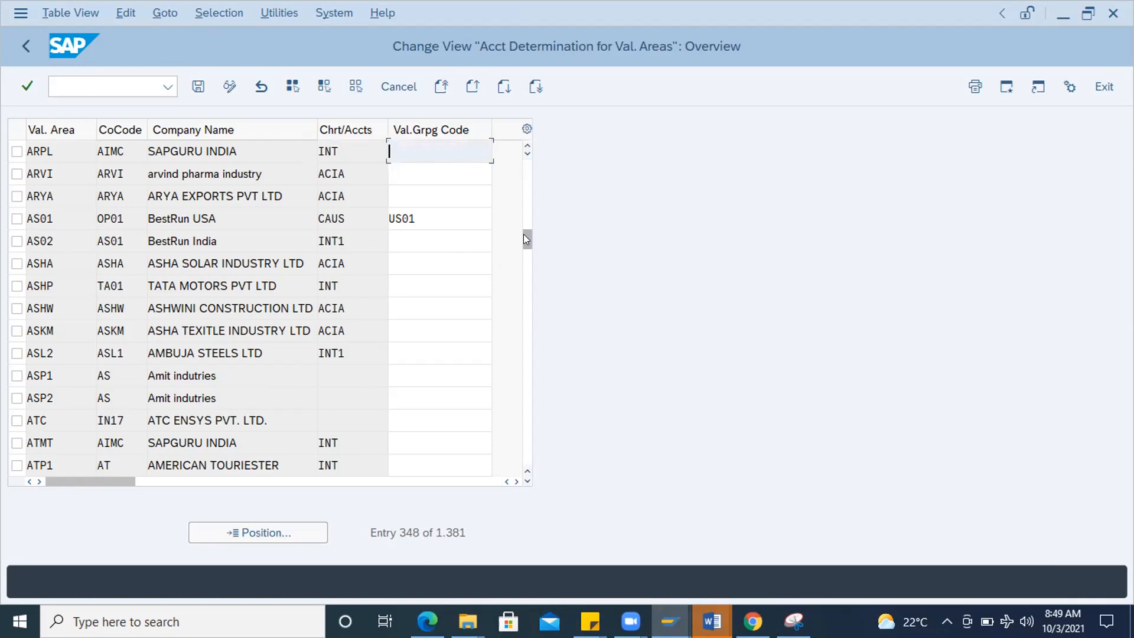
left_click_drag(523, 234, 354, 304)
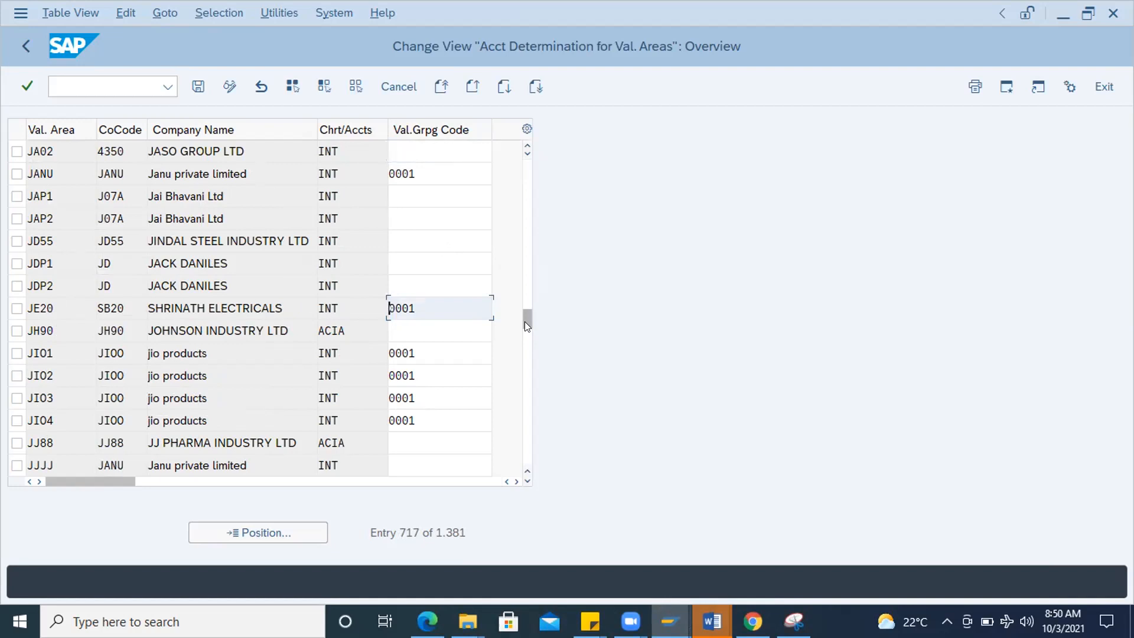
left_click_drag(522, 283, 520, 232)
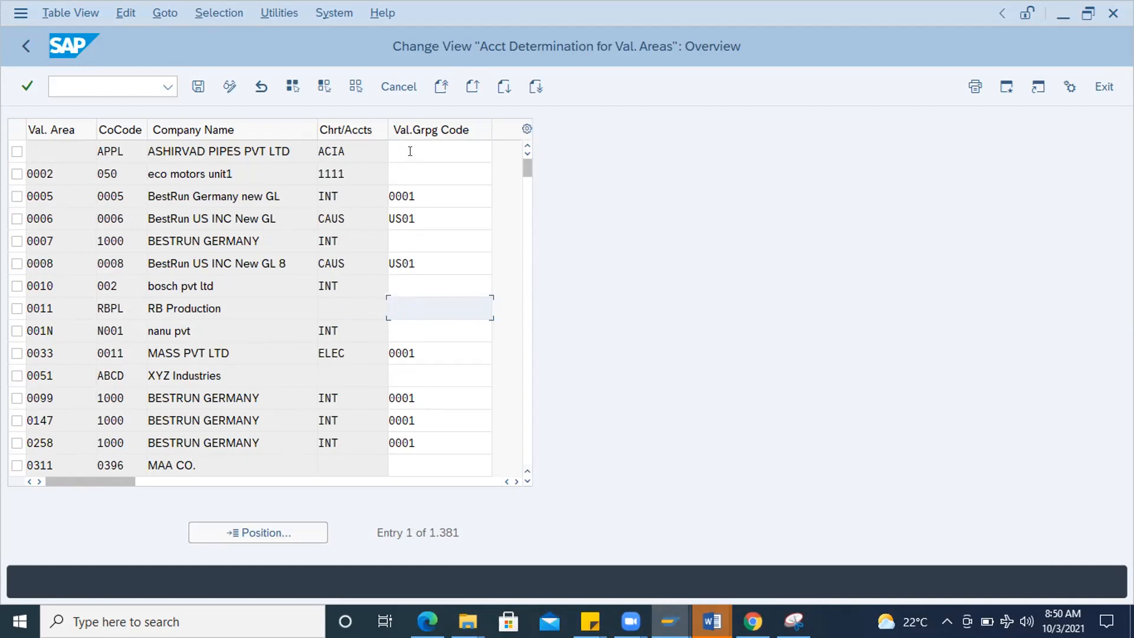
double_click(421, 196)
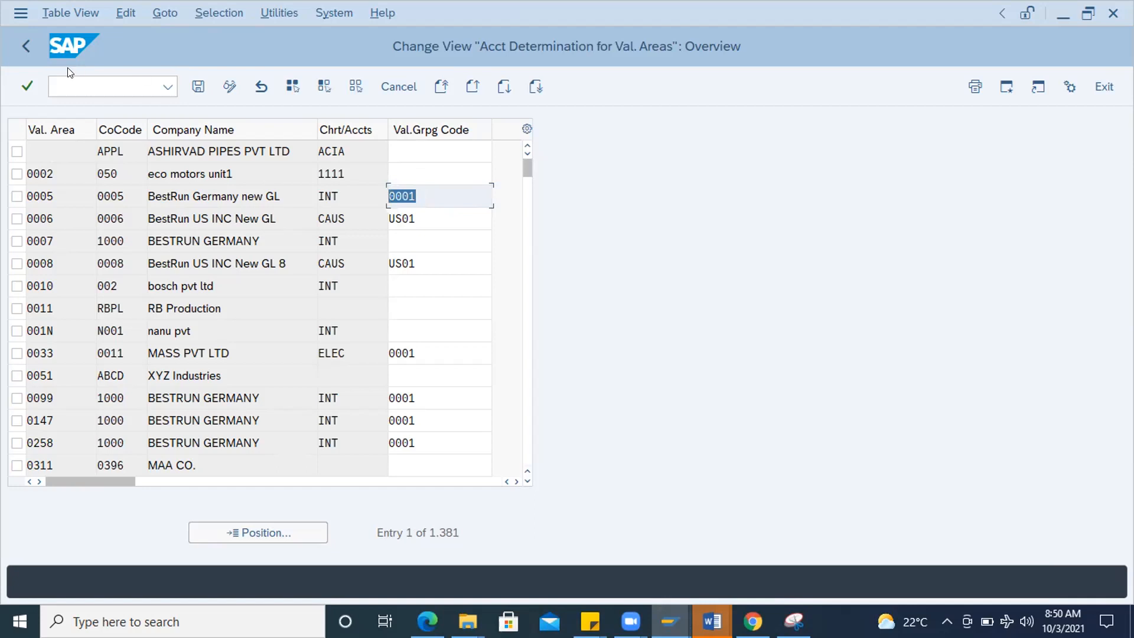
left_click(26, 46)
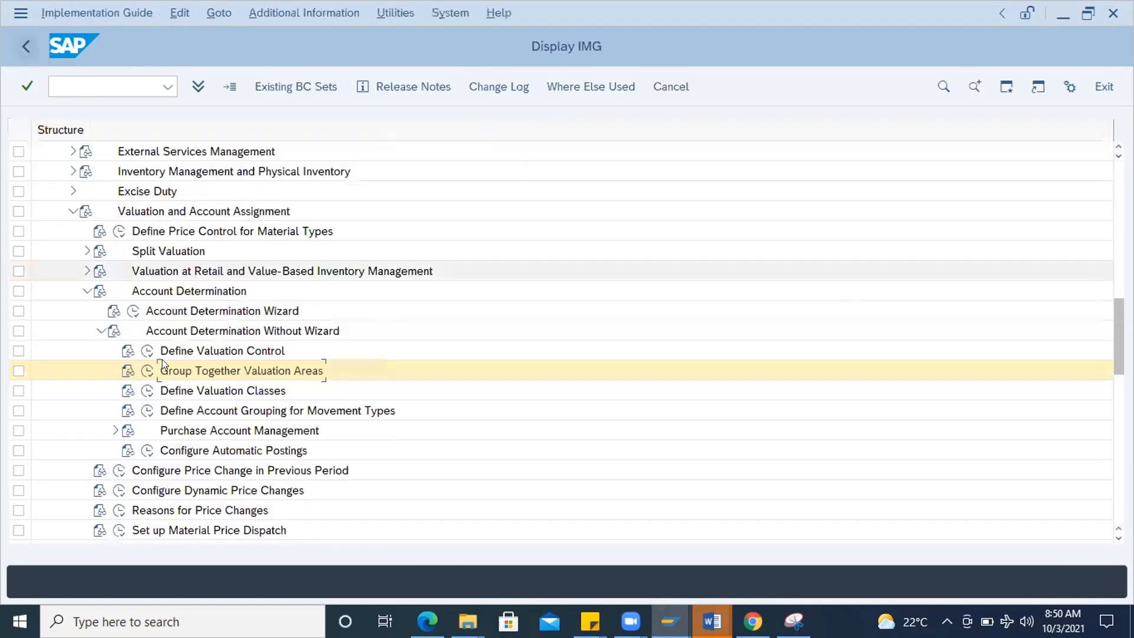
- Open the Valuation Class list under Define Valuation Classes and widen its valuation class and account reference columns
left_click(148, 391)
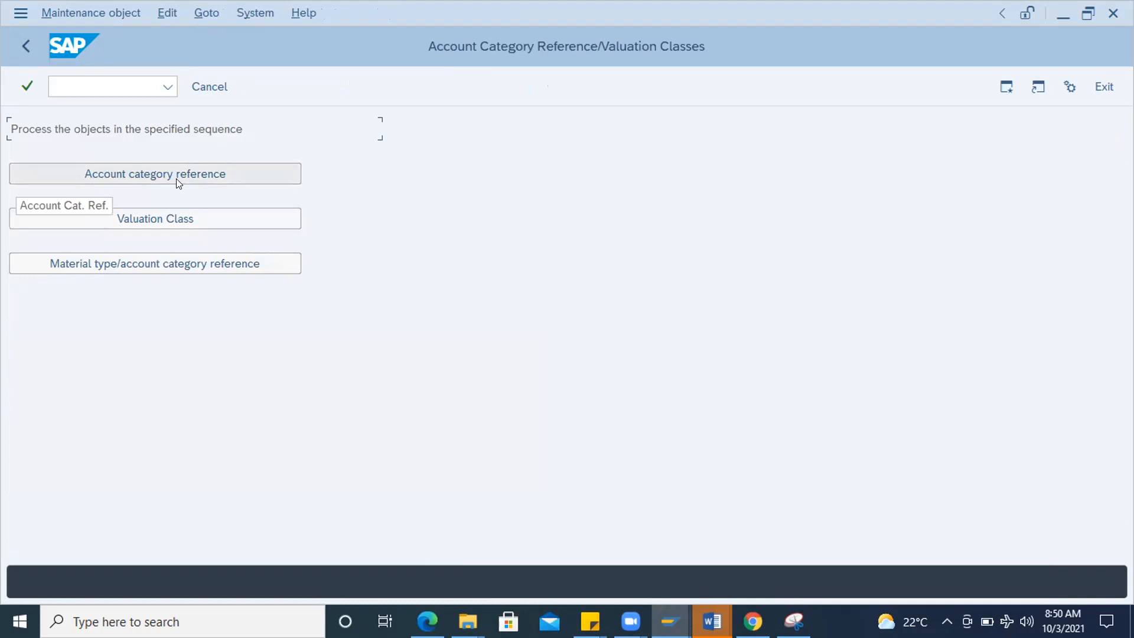
left_click(168, 220)
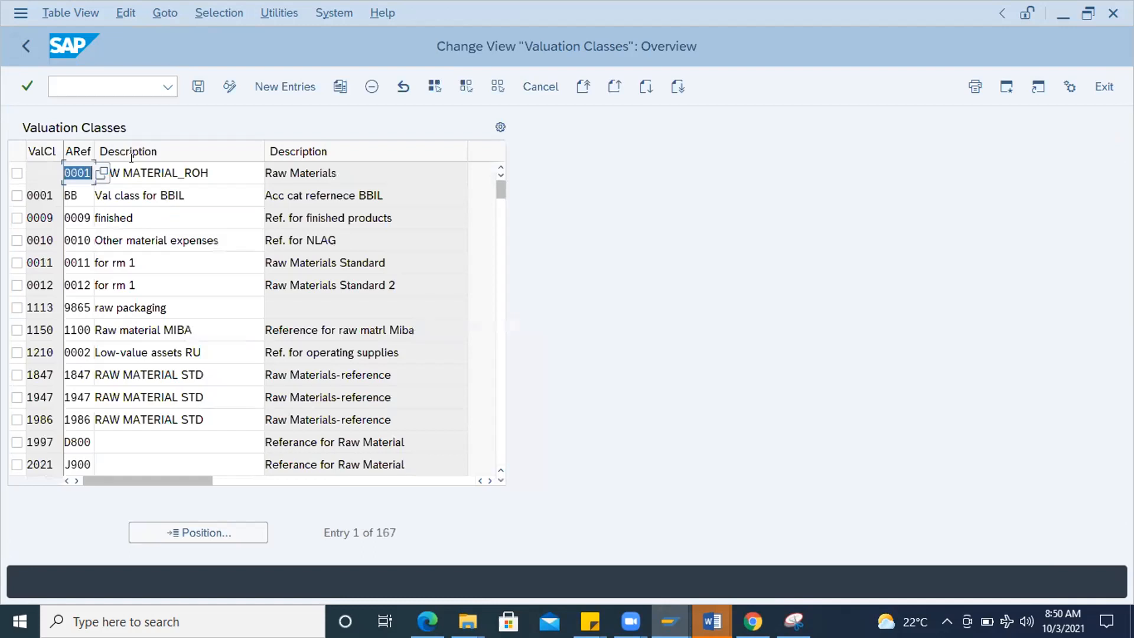
left_click_drag(88, 145, 135, 145)
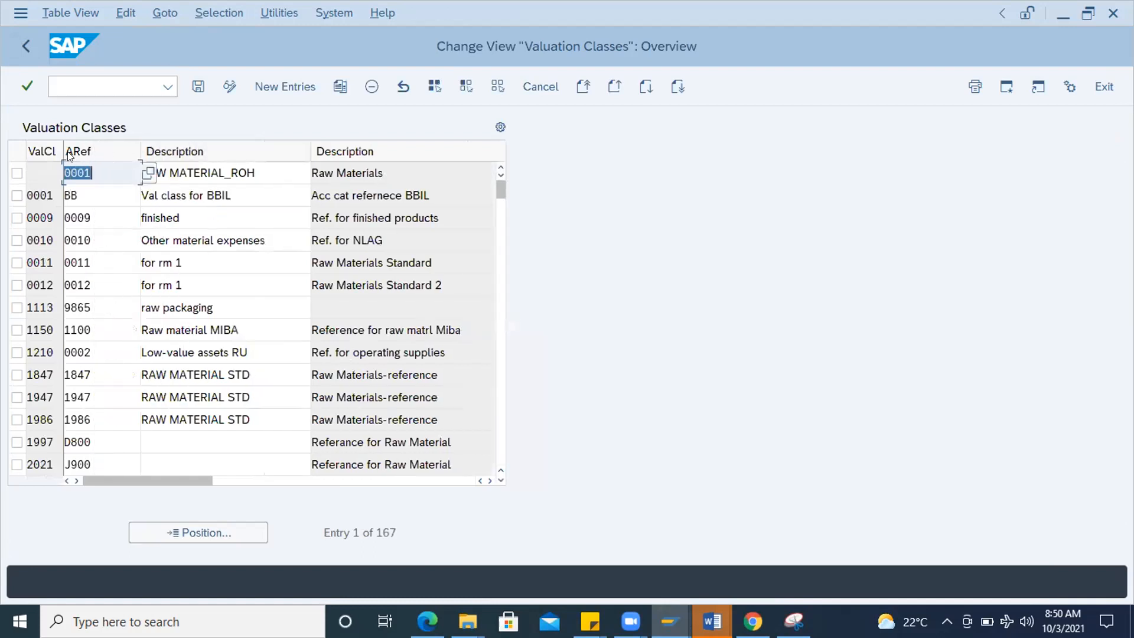
left_click_drag(58, 142, 84, 142)
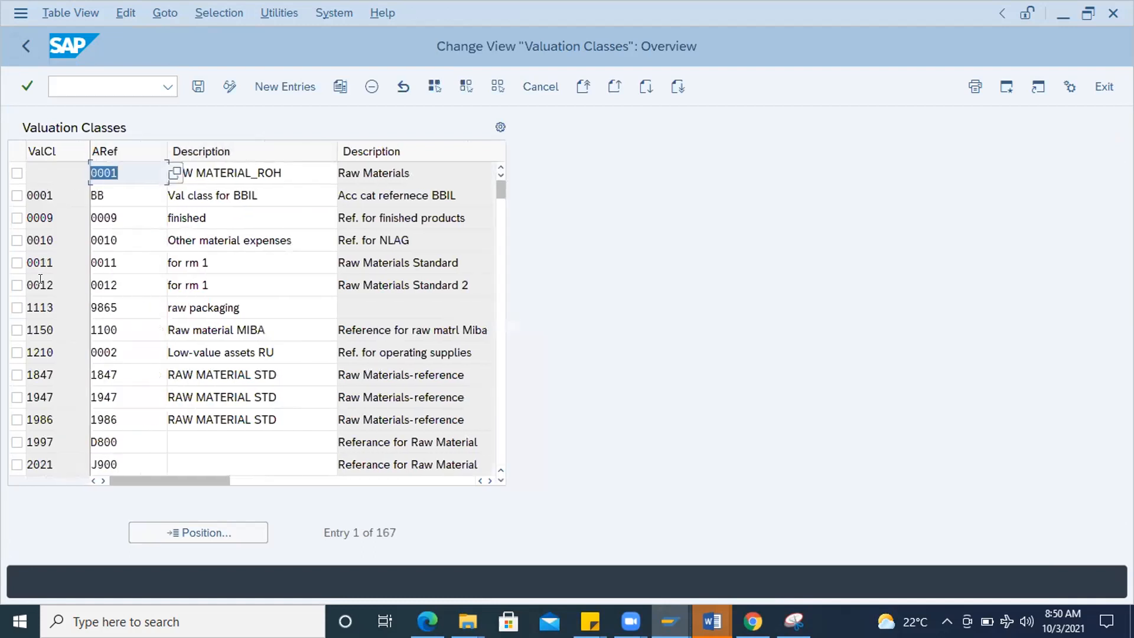
- Position the list at valuation class 7920 and check its account category reference
left_click(232, 534)
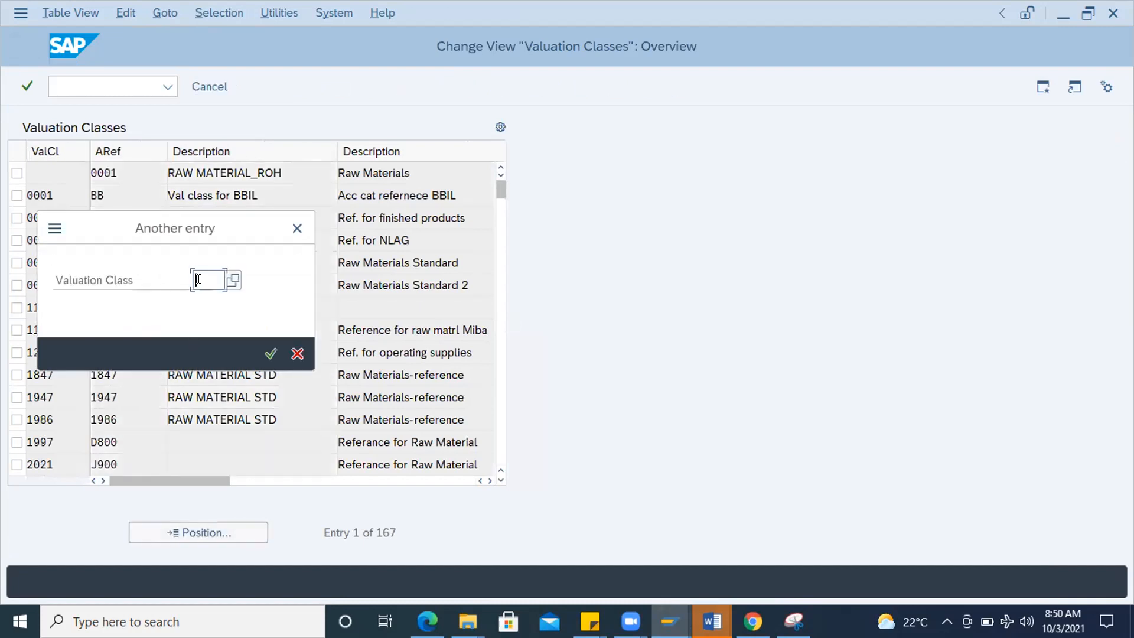
type("7920")
key("Return")
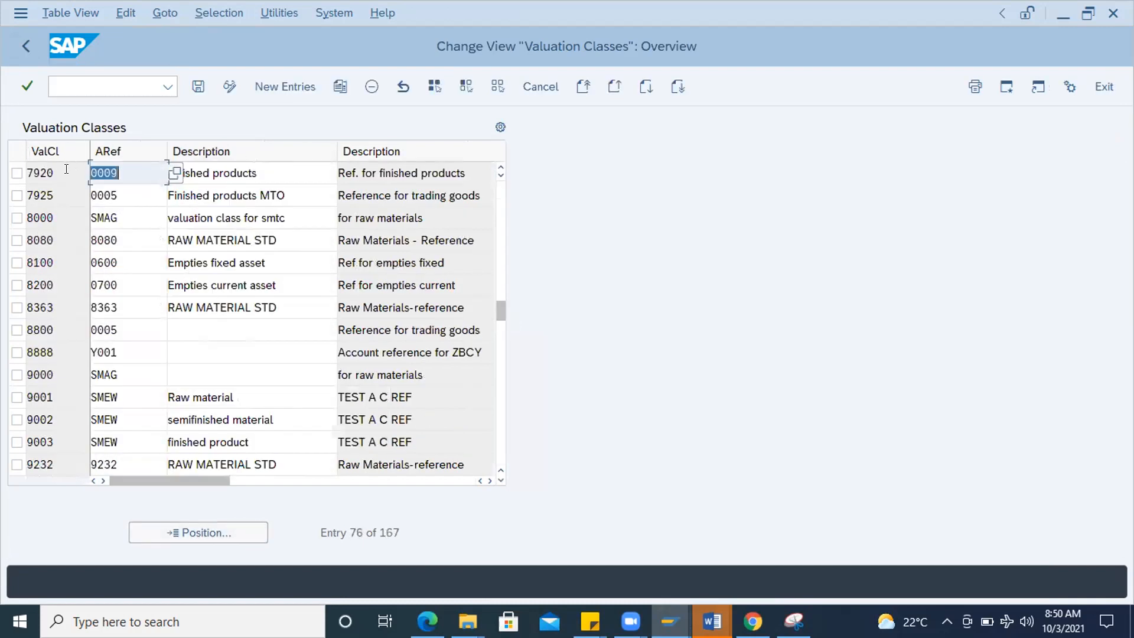
left_click(118, 172)
double_click(118, 171)
left_click(116, 171)
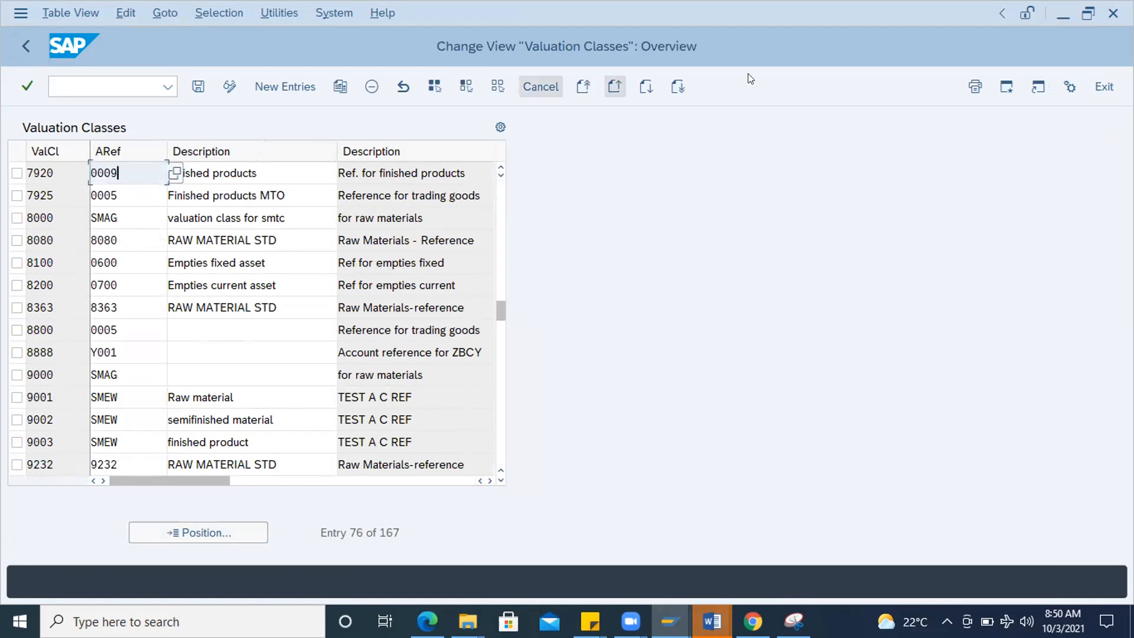
- Open transaction OMS2 in a new session and position the material types list at FERT
left_click(1006, 88)
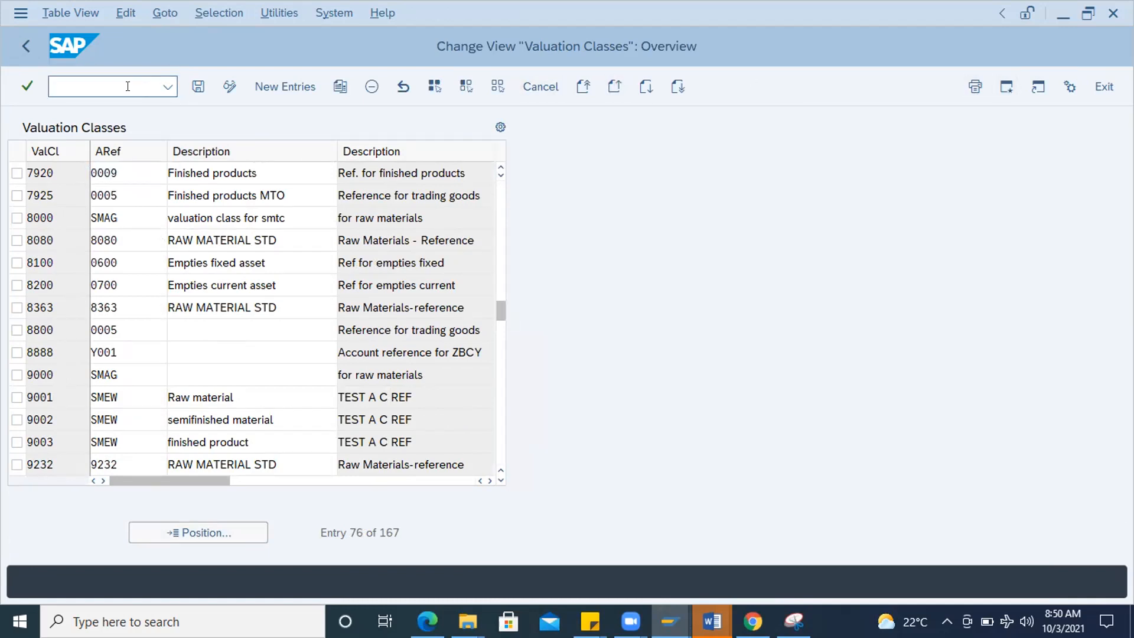
type("OMS2")
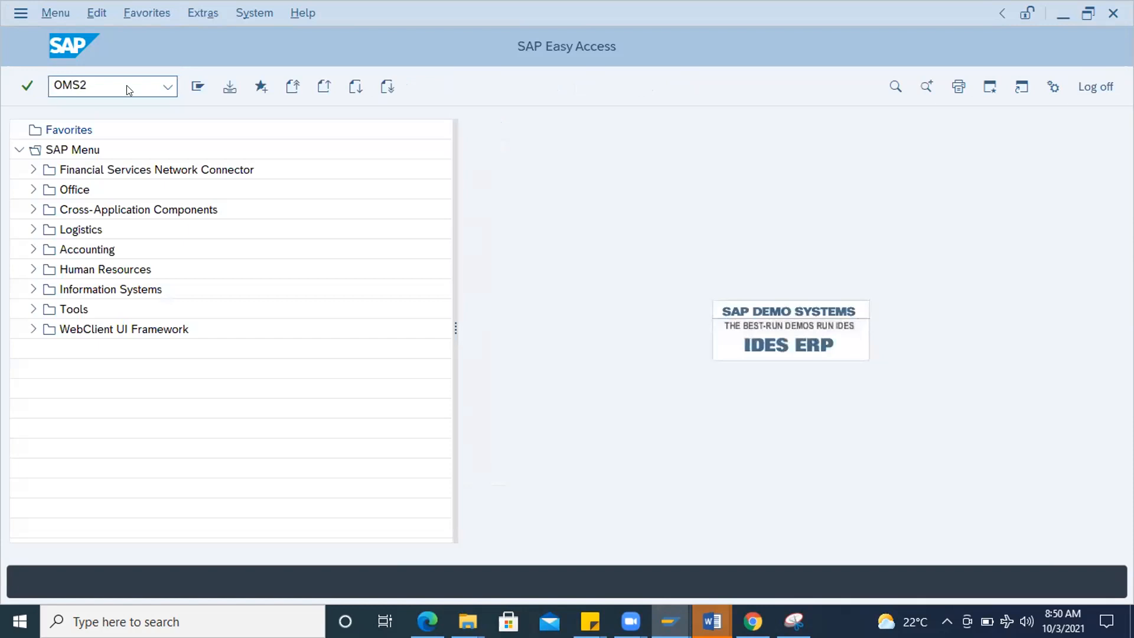
key("Return")
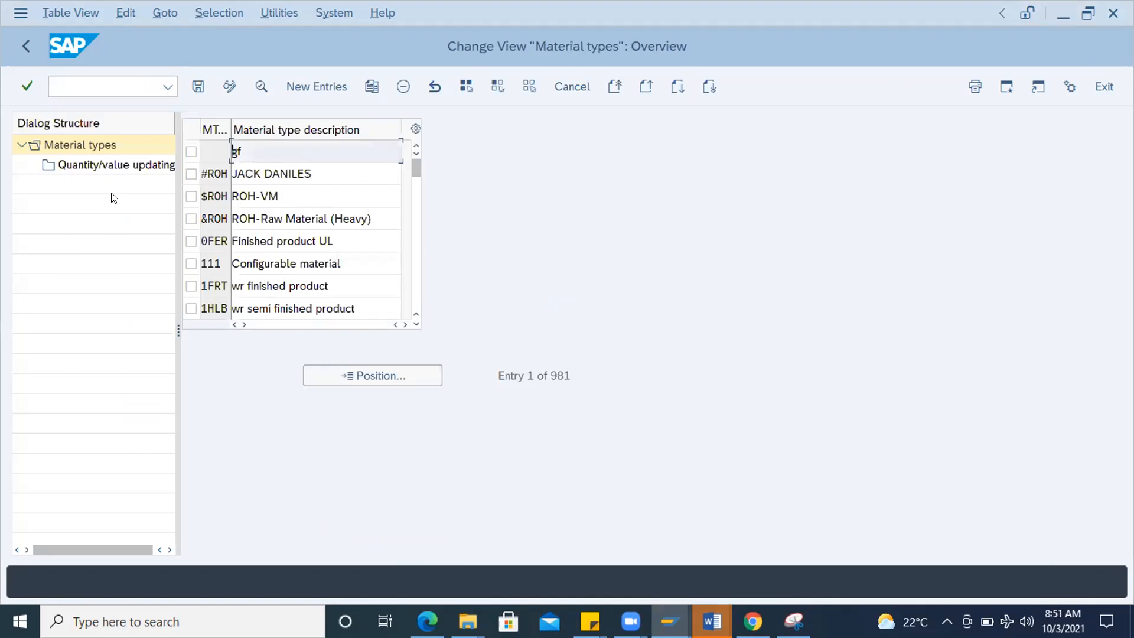
left_click(385, 376)
type("FERT")
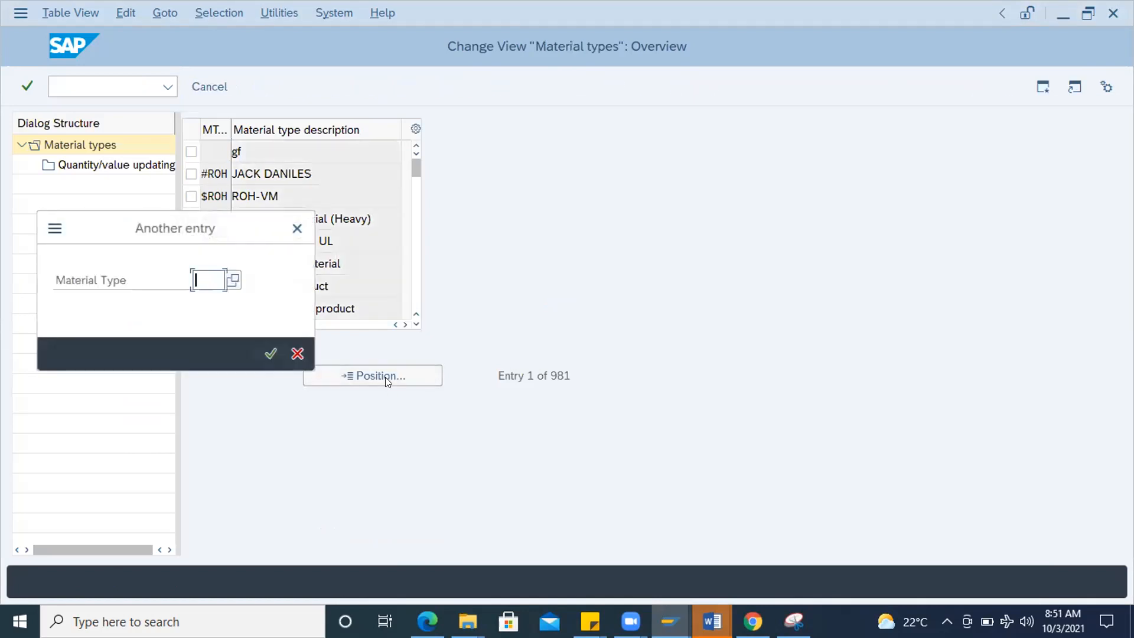
key("Return")
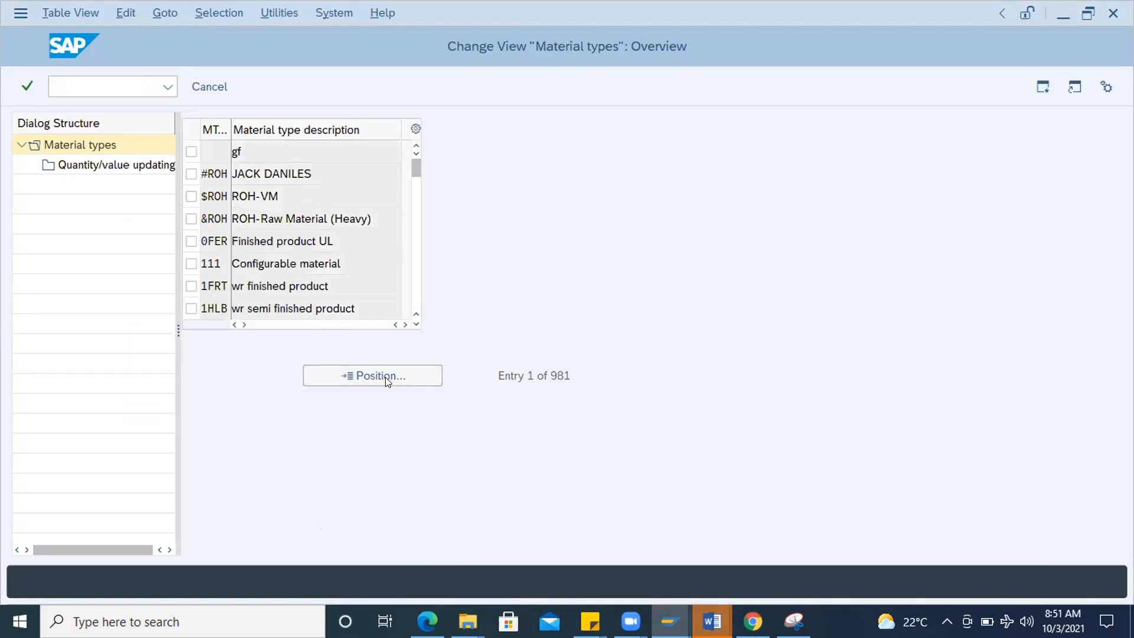
- Display the details of material type FERT and check its account category reference in the valuation settings
left_click(191, 151)
left_click(261, 87)
scroll(441, 400, "down", 5)
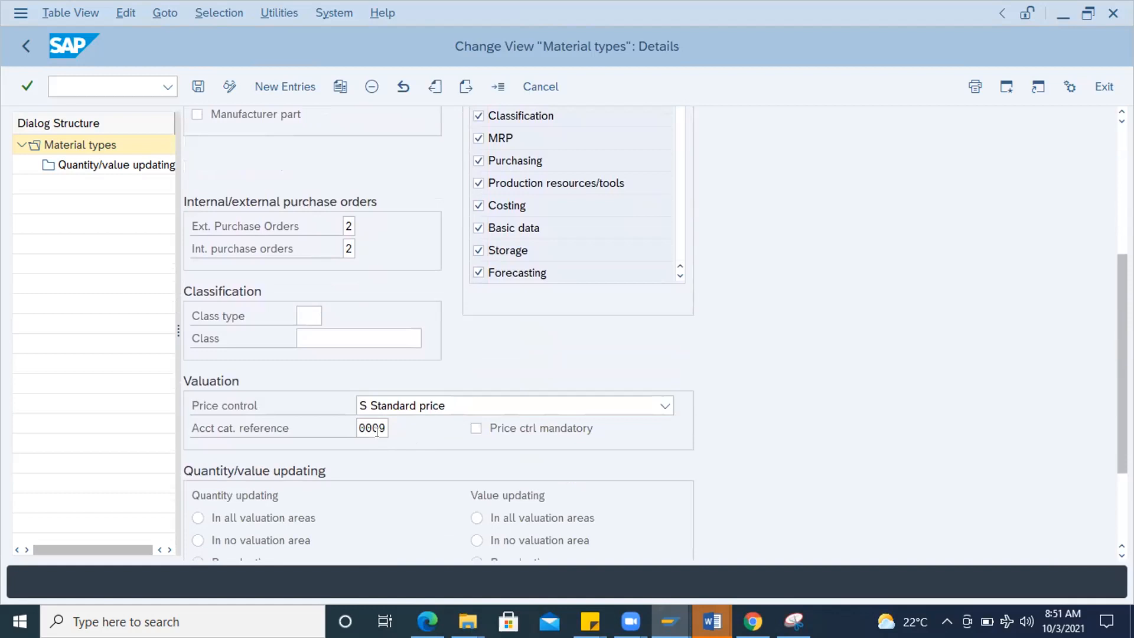
double_click(377, 428)
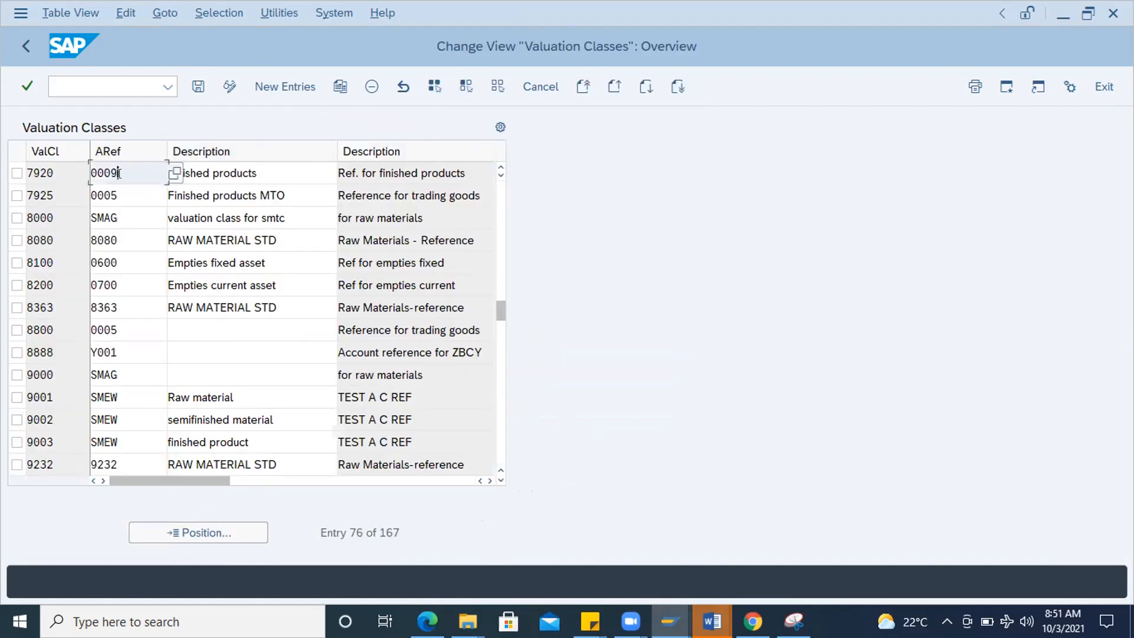
- Return to the valuation classes session and check the finished products entry in the Account Category Reference list
left_click(26, 45)
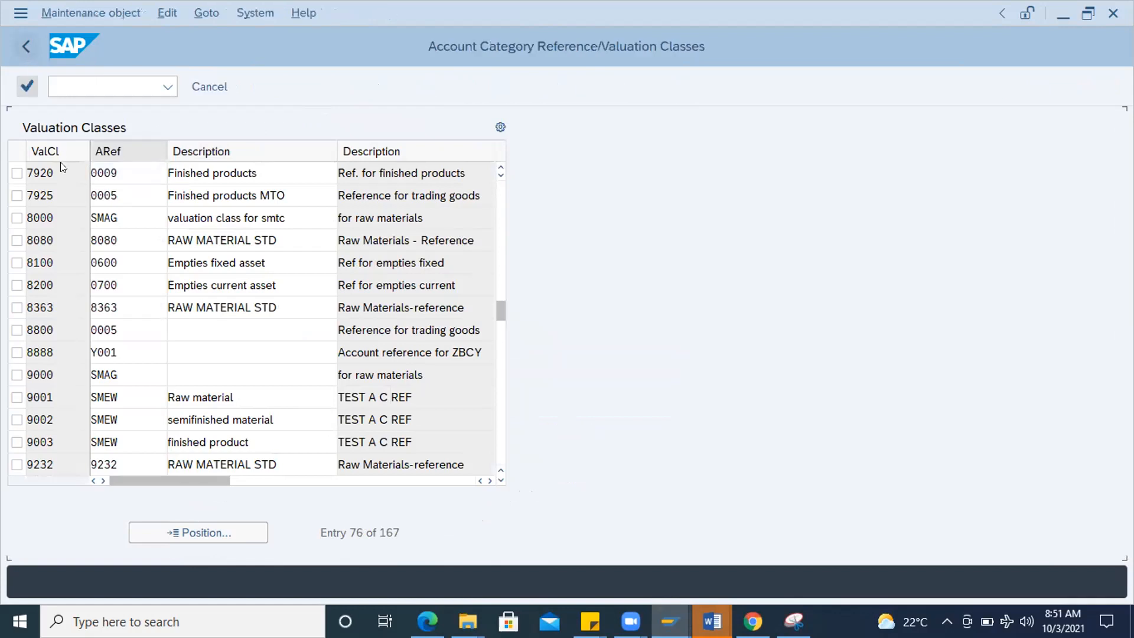
left_click(135, 171)
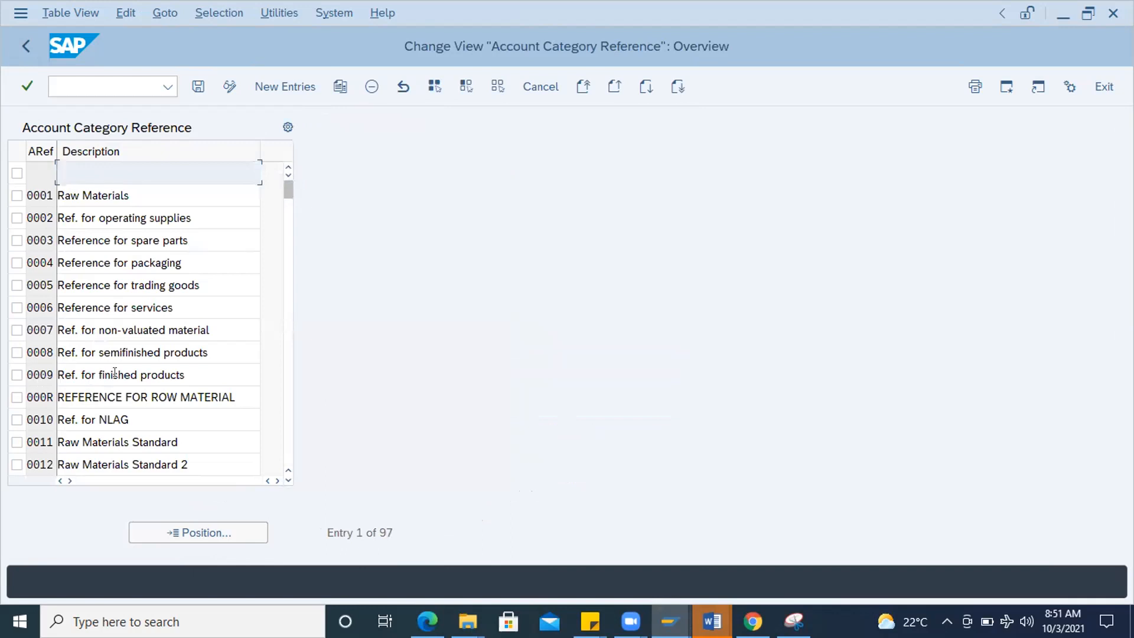
left_click_drag(184, 373, 51, 373)
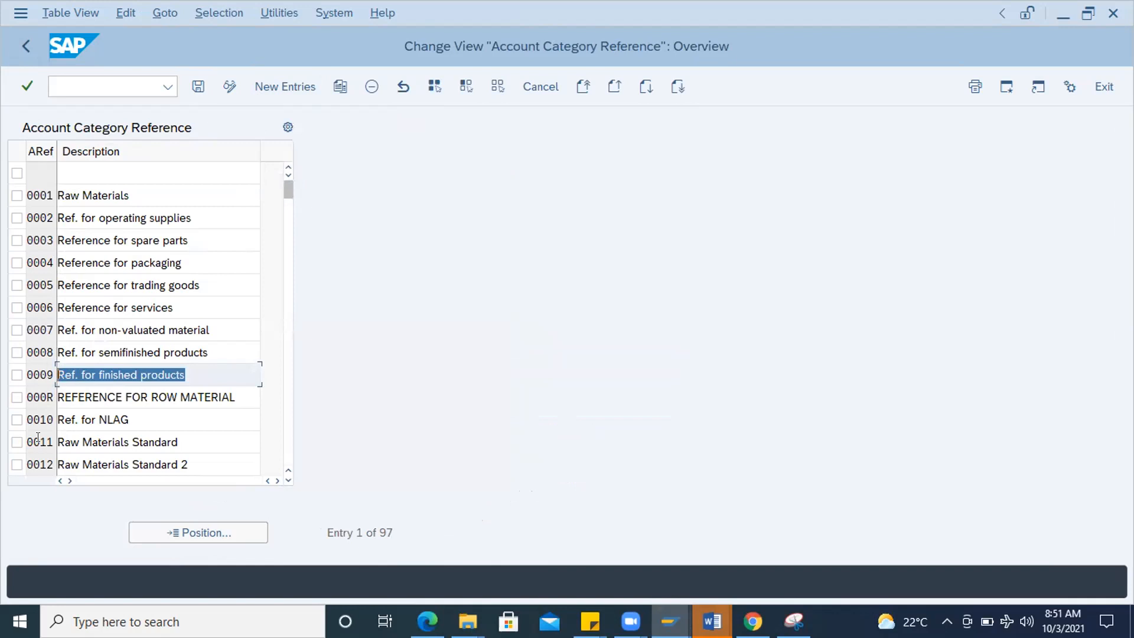
left_click(23, 49)
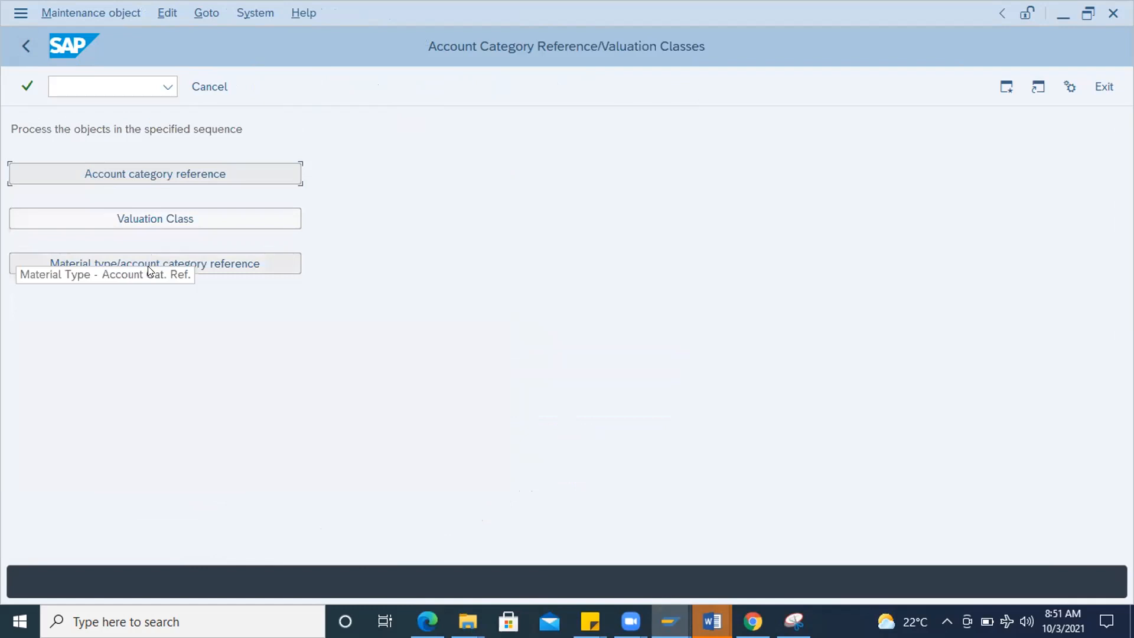
- Exit the material types transaction in the other session and cancel the locked-data display for material type/account category reference
left_click(232, 266)
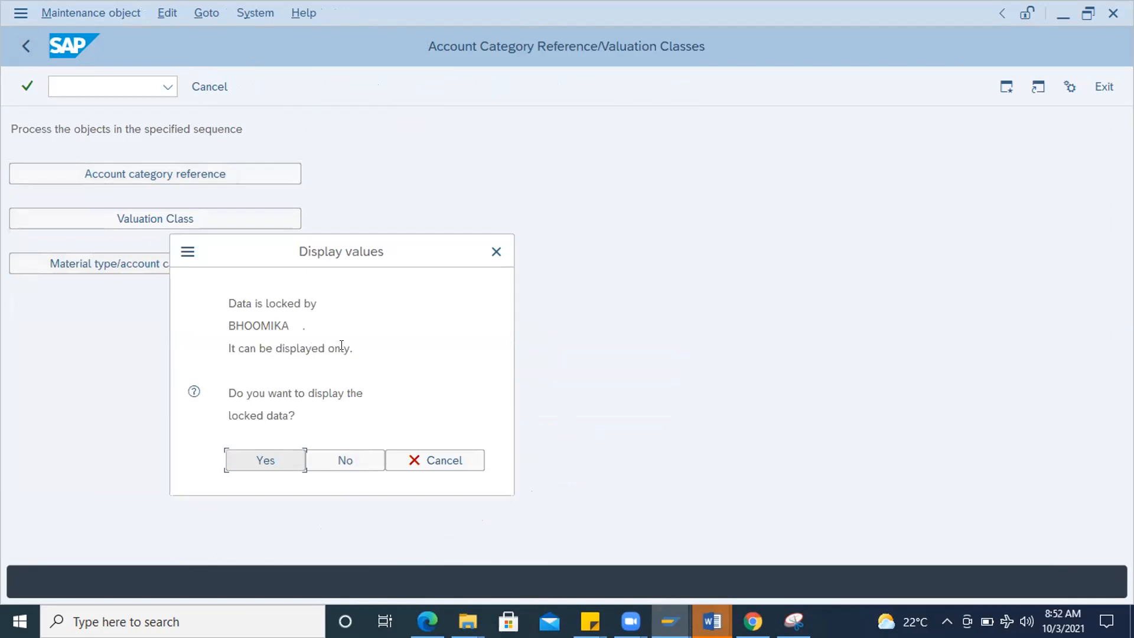
key("Return")
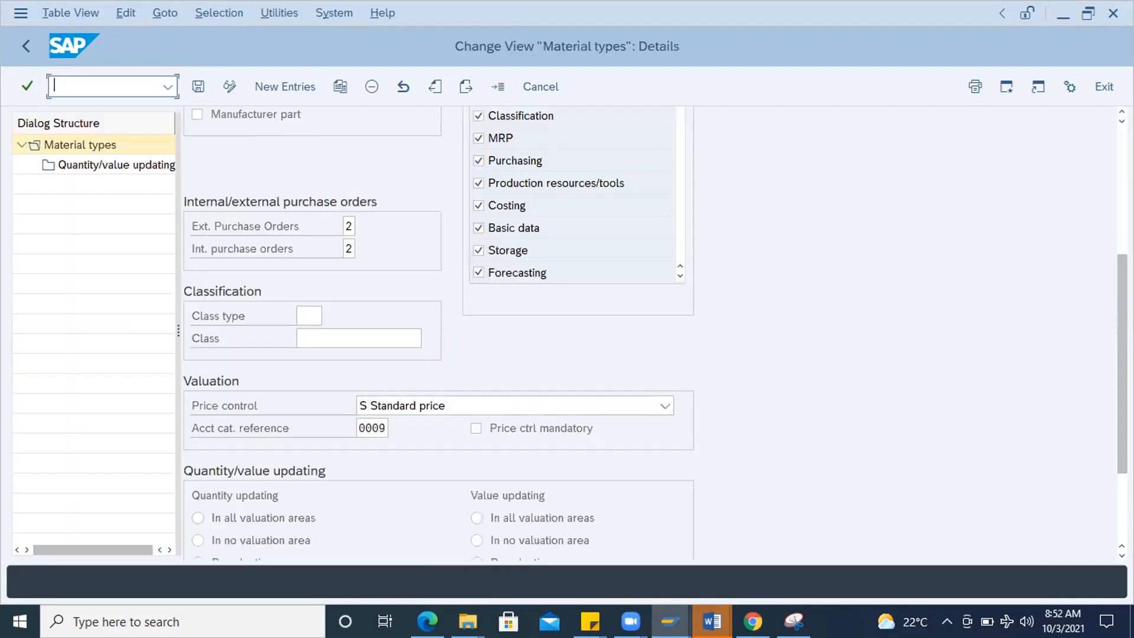
type("/n")
key("Return")
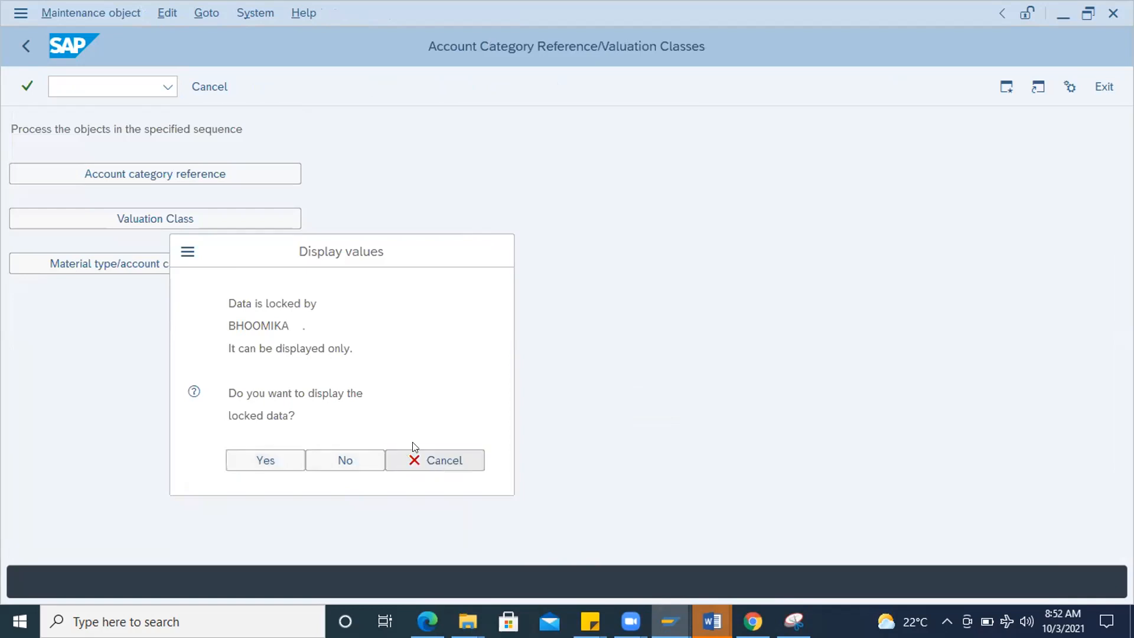
left_click(417, 459)
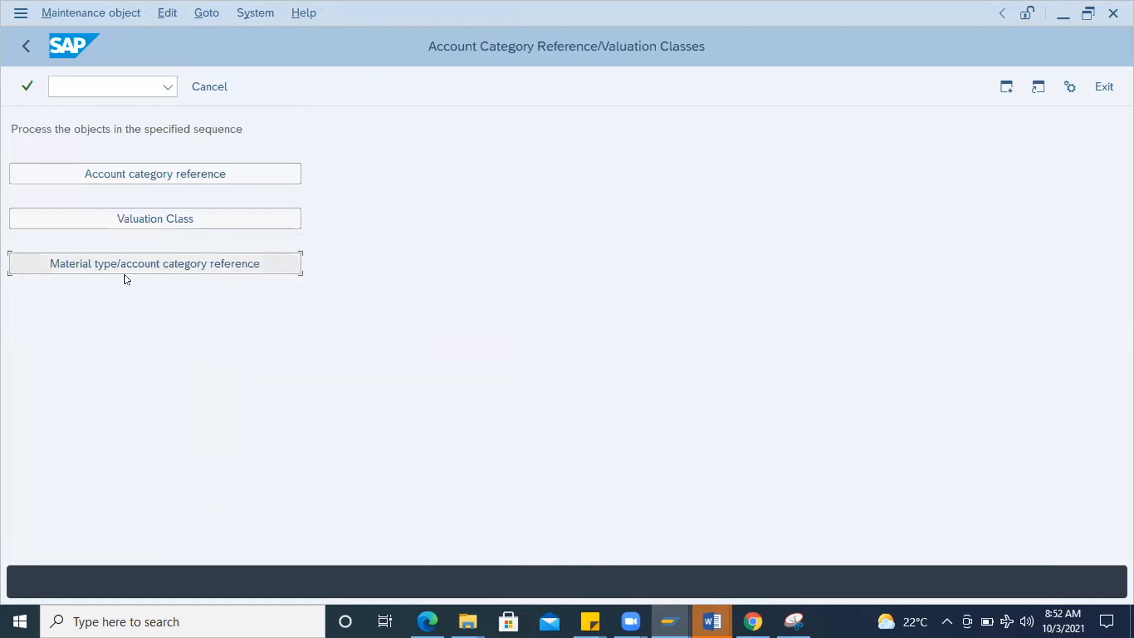
- Open Material type/account category reference for editing, widen its material type and reference columns, and position the list at FERT
left_click(123, 264)
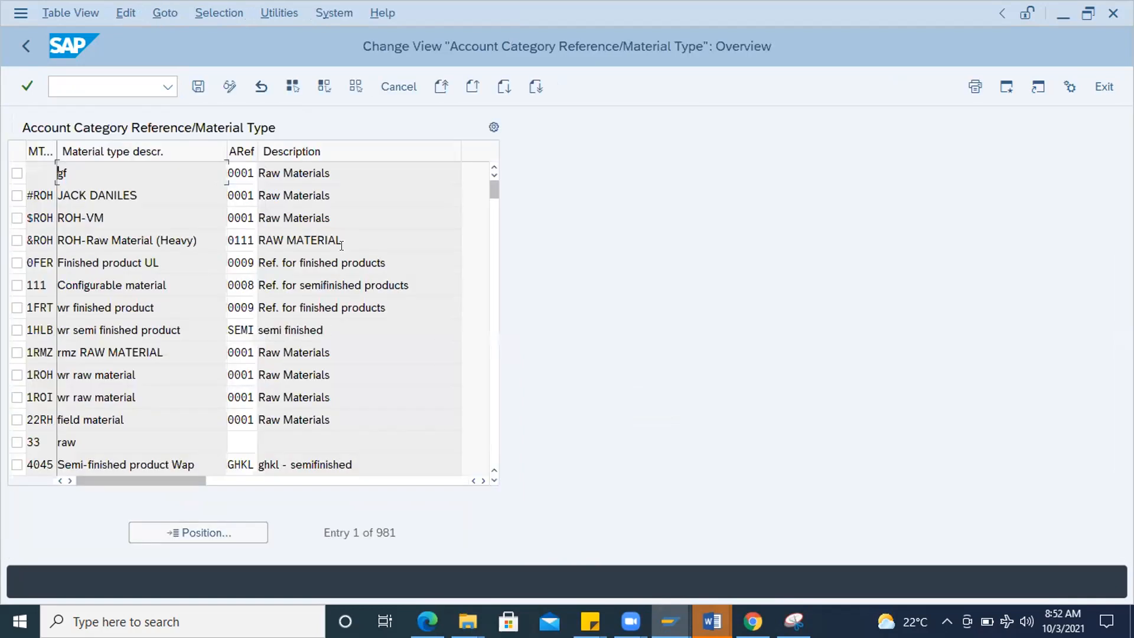
left_click_drag(256, 151, 290, 151)
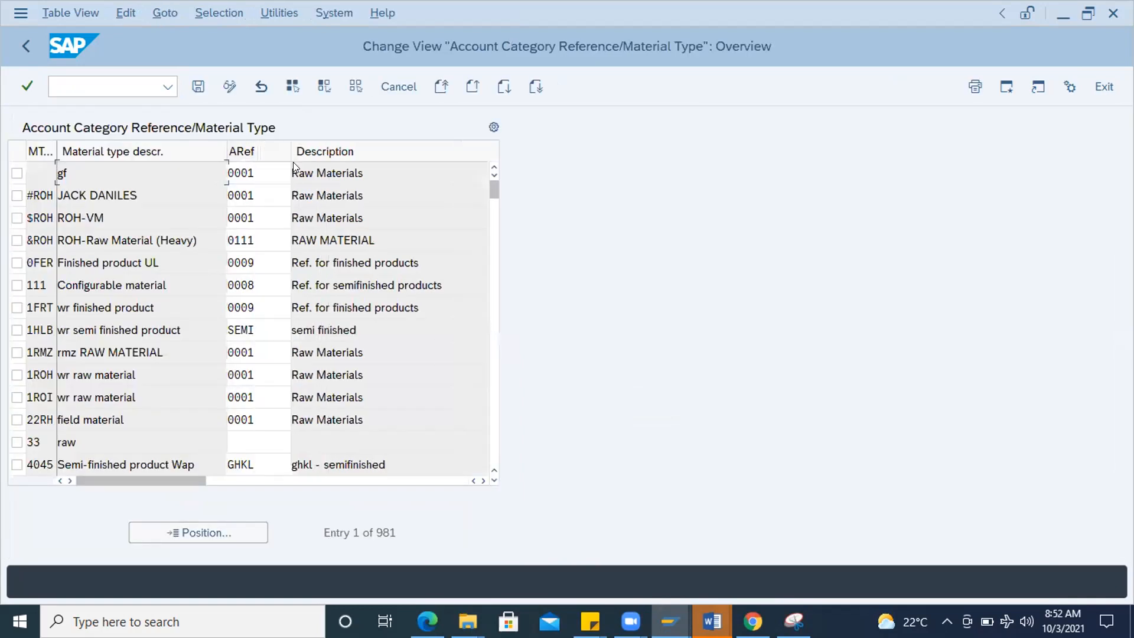
left_click_drag(50, 151, 78, 167)
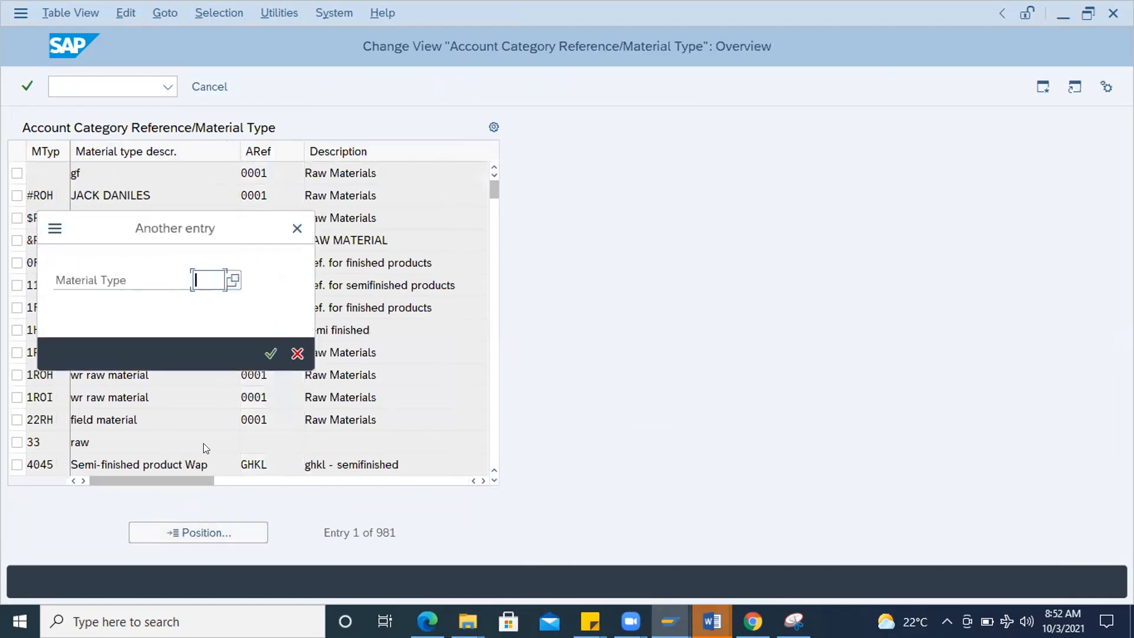
type("FERT")
key("Return")
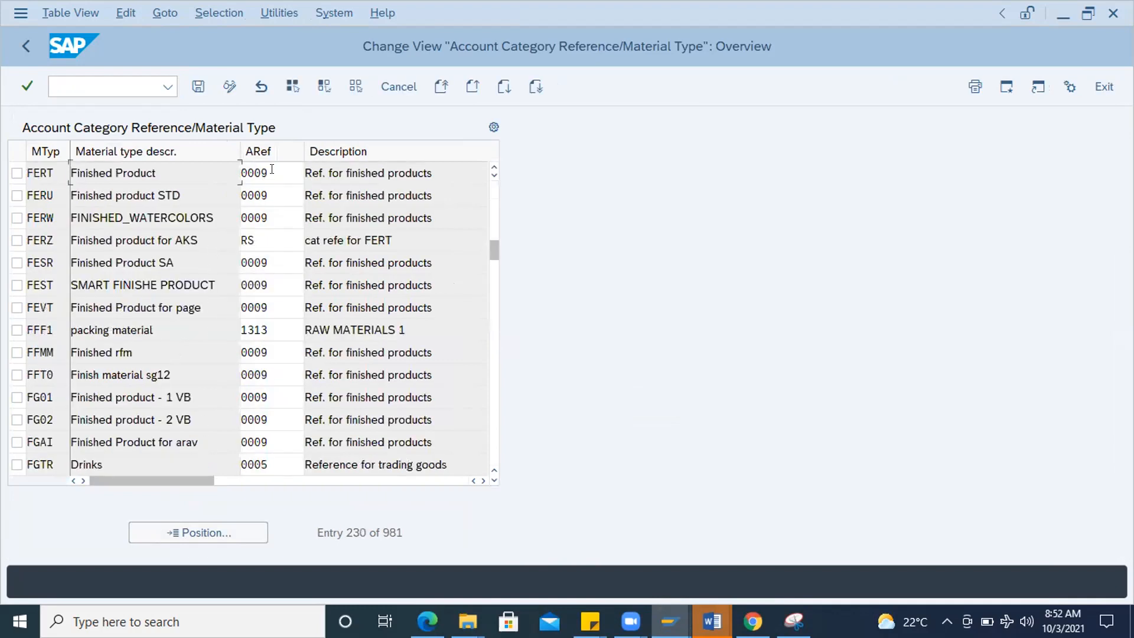
- Compare the account category references assigned to material types FERT, FERU and FERW
left_click(271, 172)
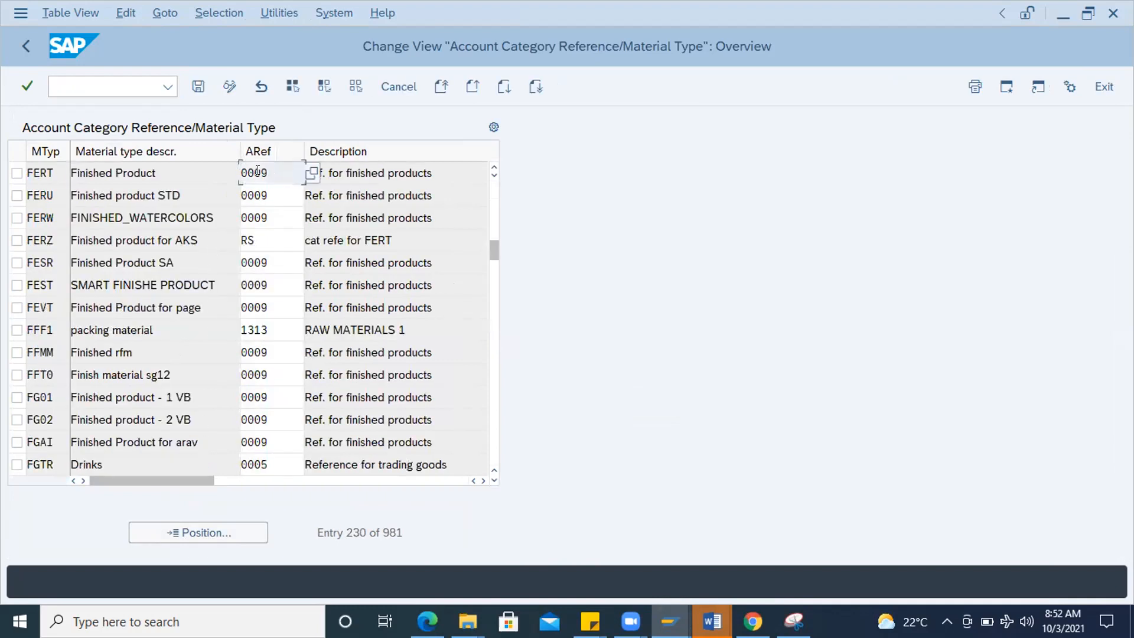
double_click(49, 194)
double_click(260, 195)
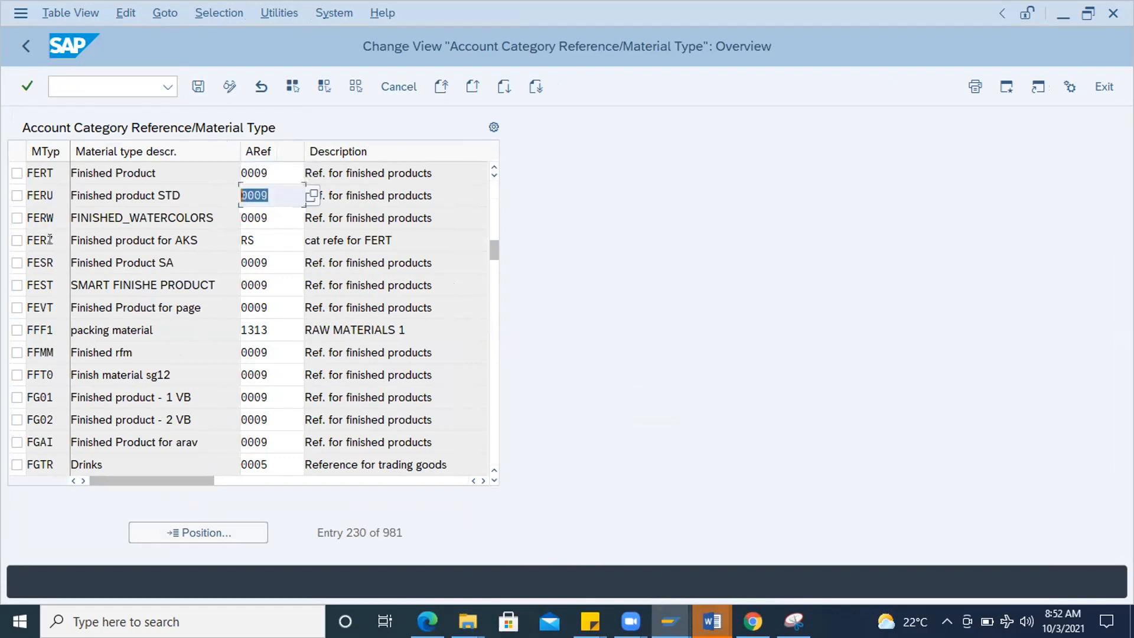
left_click_drag(54, 217, 9, 210)
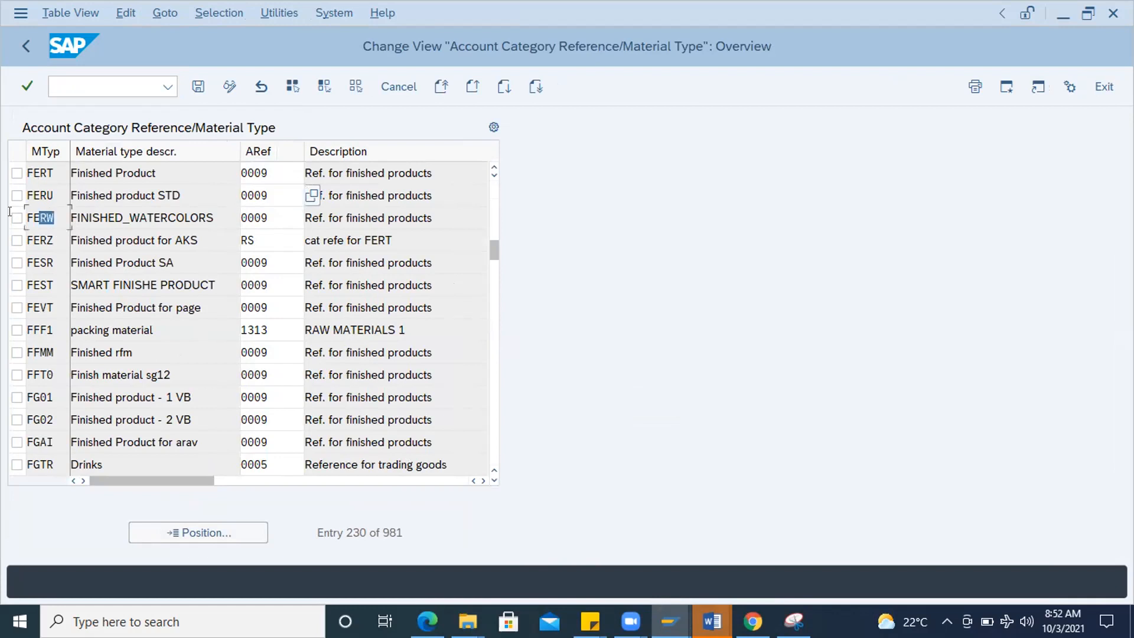
double_click(263, 217)
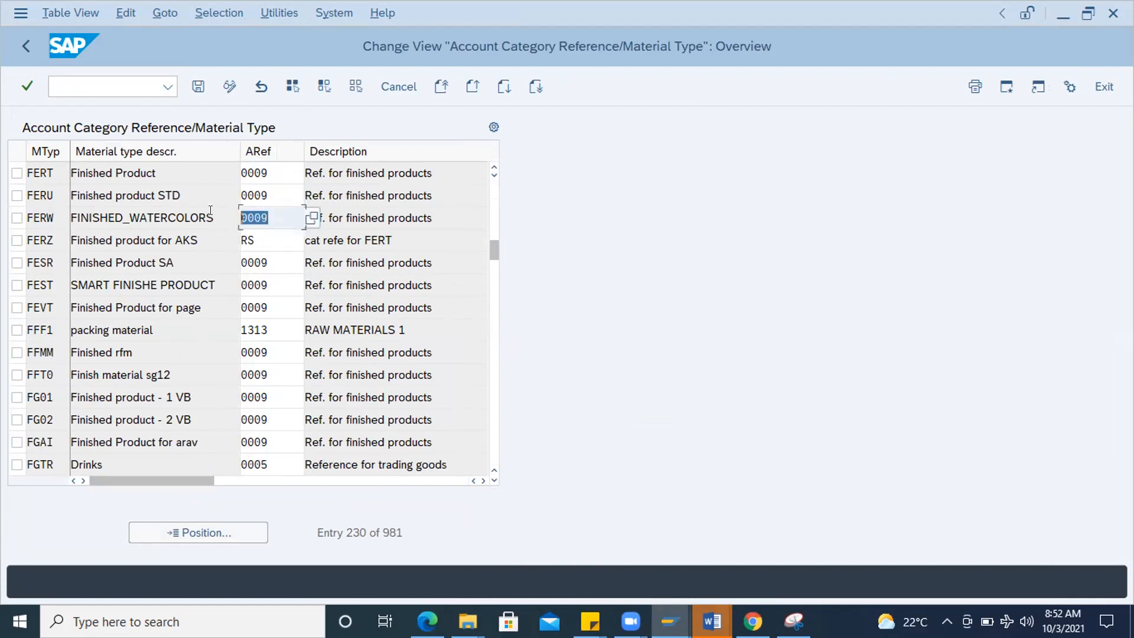
- Check the account category references of material types FESR, FEST, FEVT and FFMM, and go back to the IMG structure
double_click(269, 263)
double_click(273, 285)
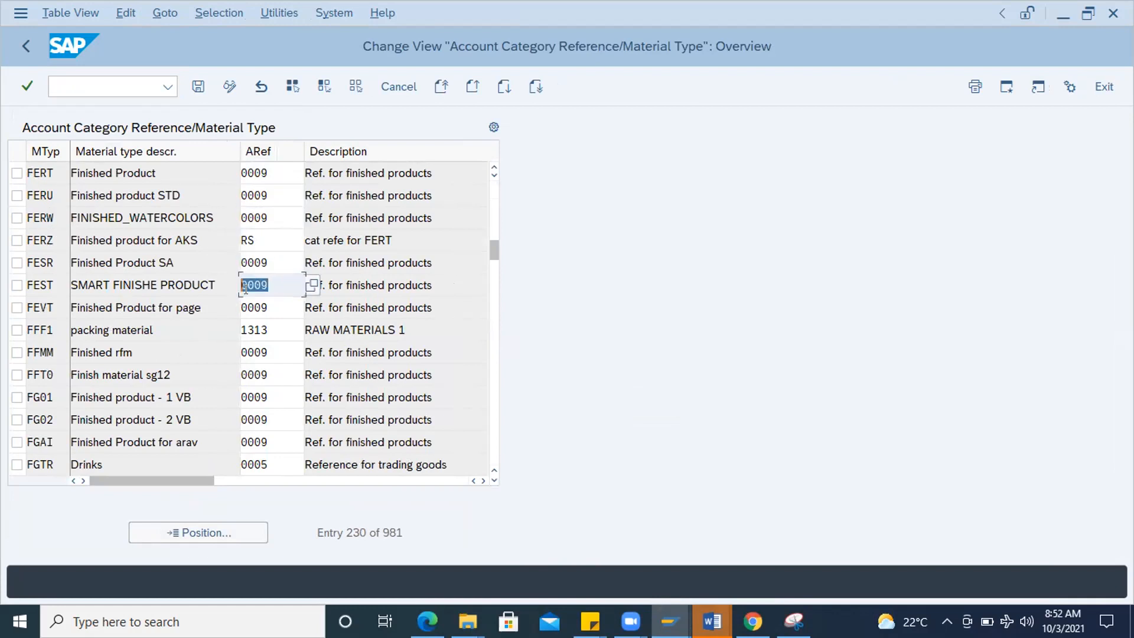
double_click(276, 303)
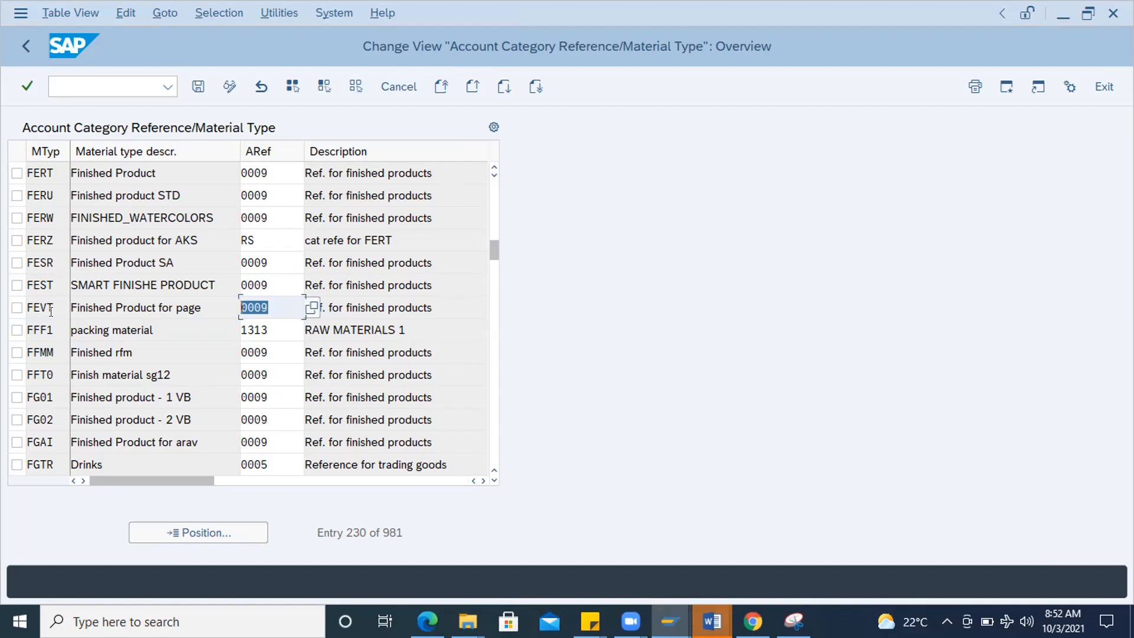
left_click(270, 352)
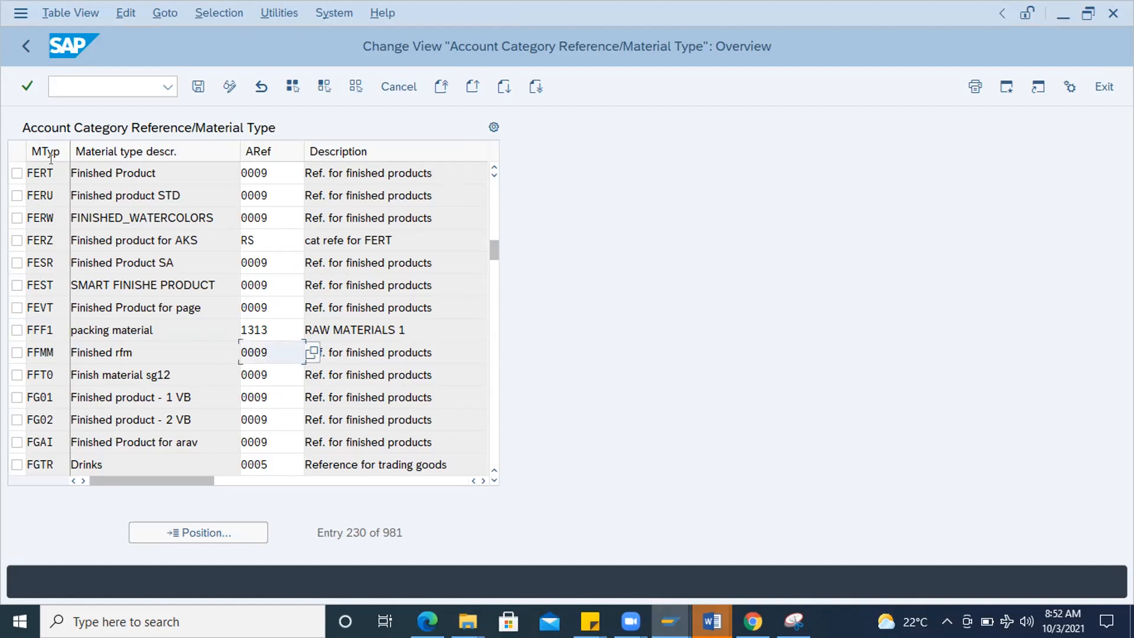
double_click(47, 172)
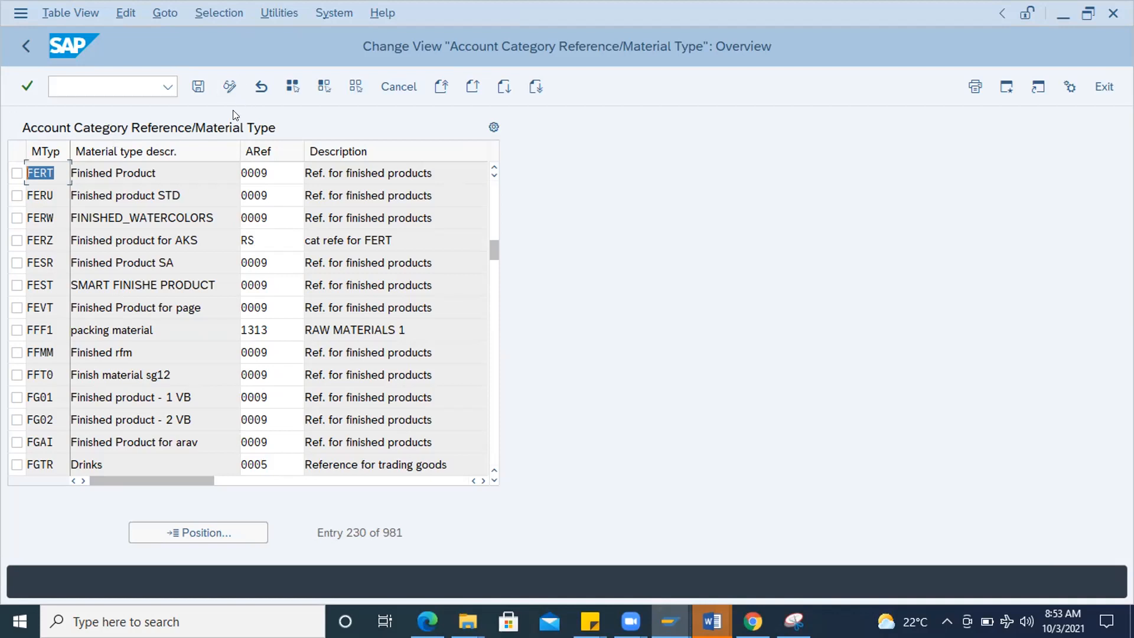
left_click(30, 43)
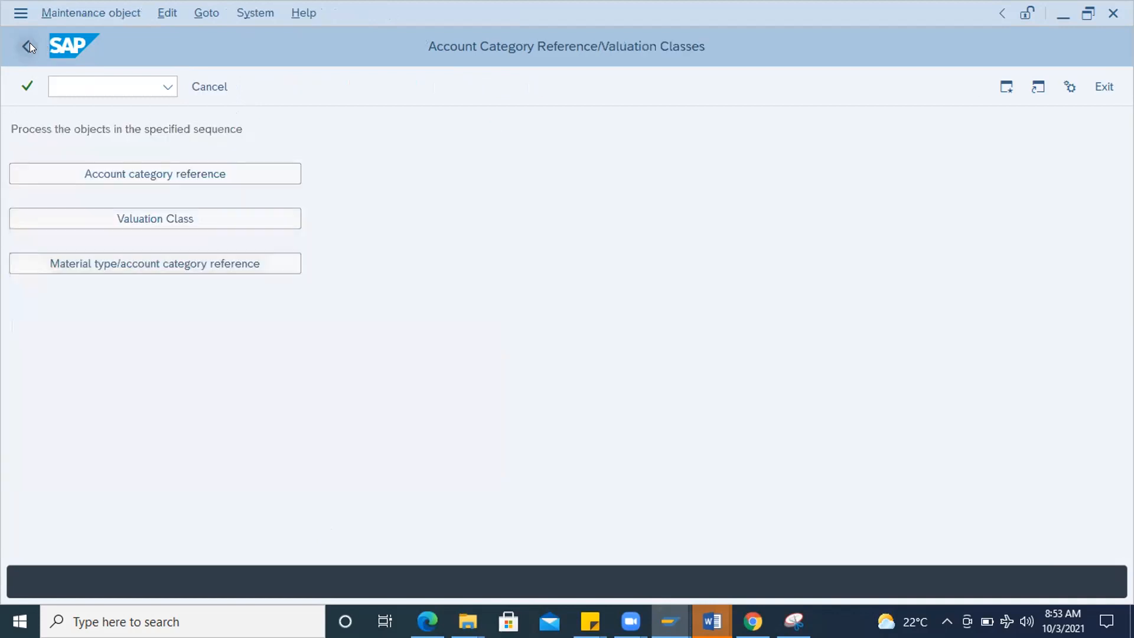
left_click(30, 46)
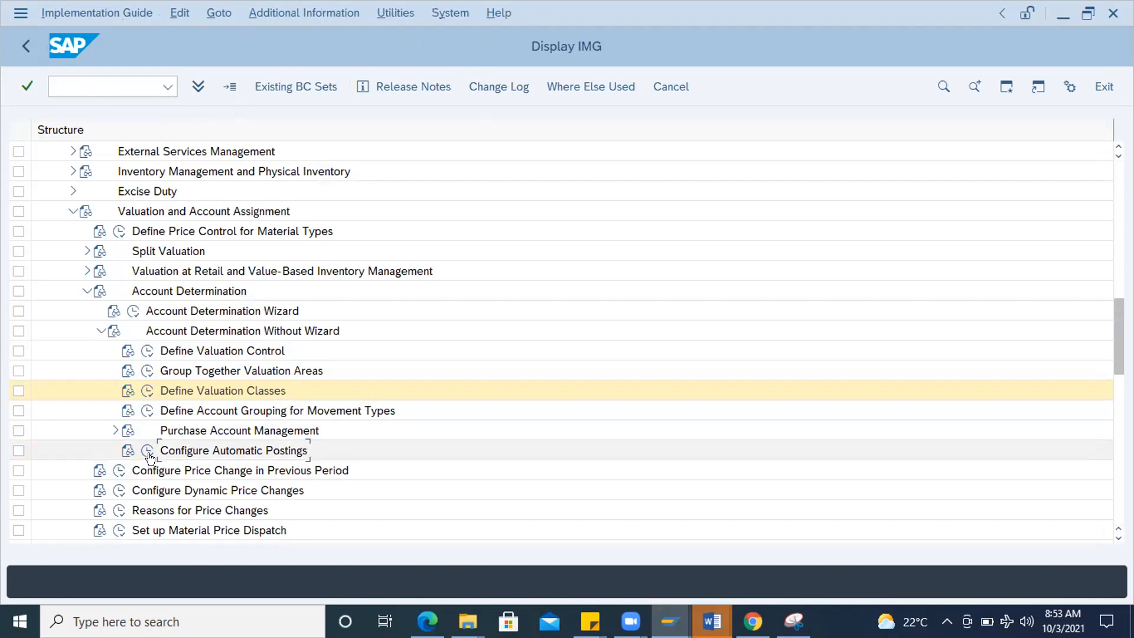
- Switch to Document3 in Word and add a line reading "OBYC →" below the Material heading
left_click(711, 621)
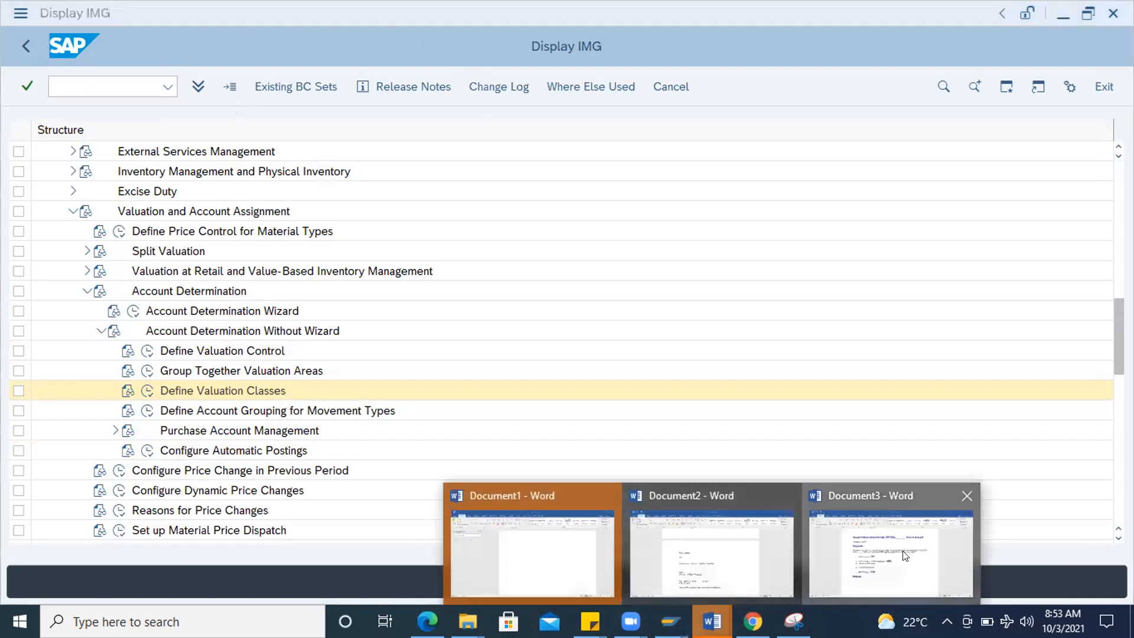
left_click(903, 555)
key("Return")
key("Return")
type("OBYC ")
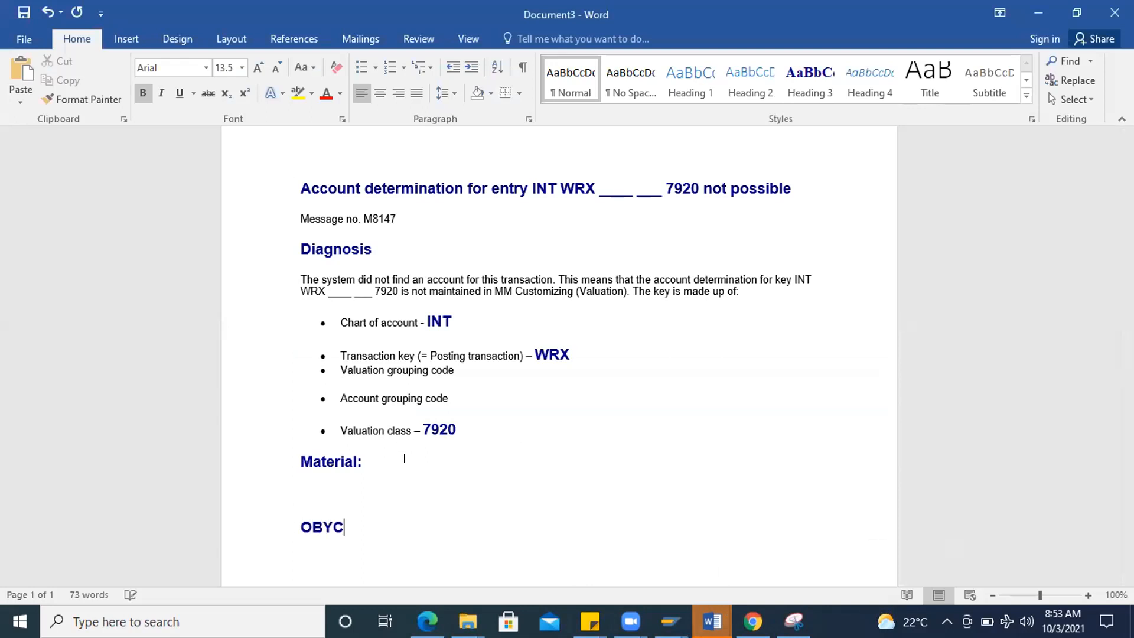
type("-->")
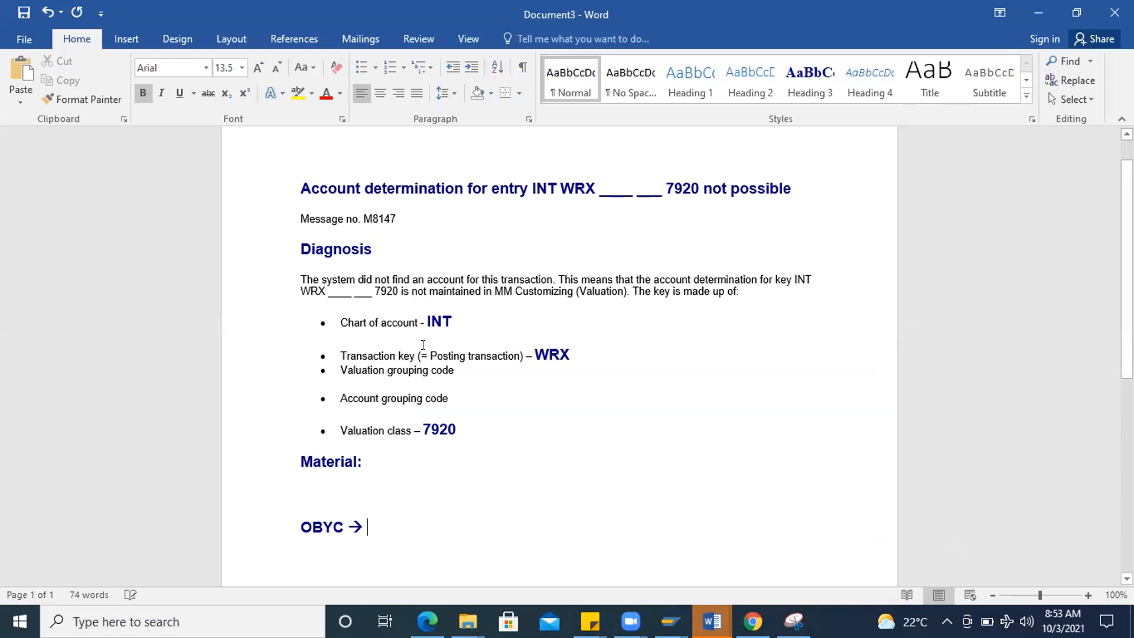
- Return to SAP, open Configure Automatic Postings from the IMG and dismiss the Valuation Area entry dialog
key("alt+Tab")
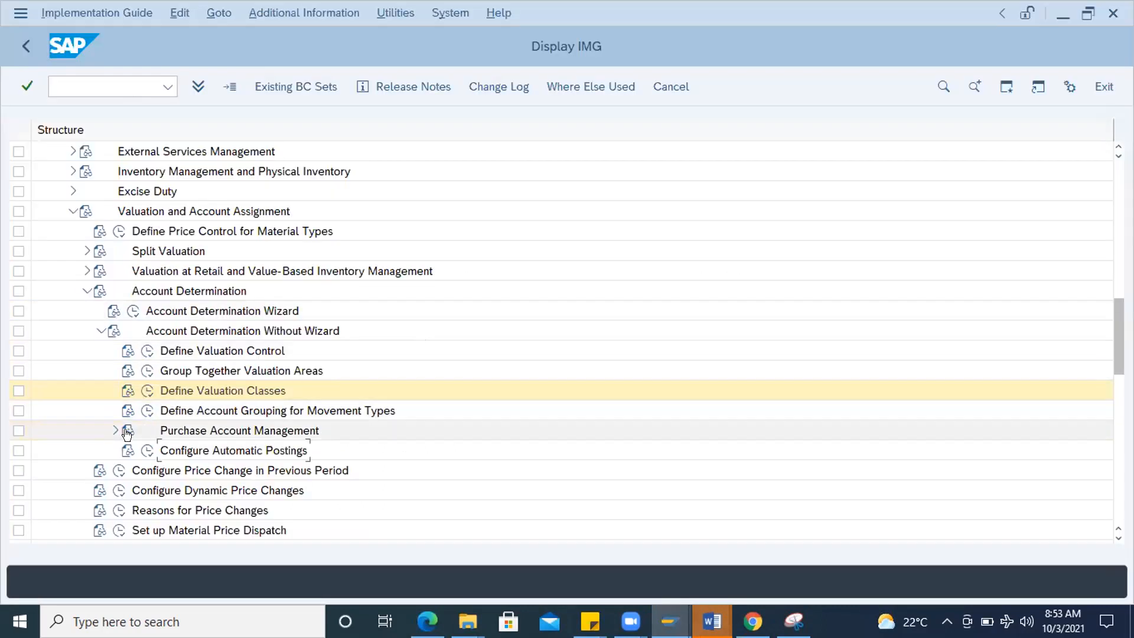
left_click(147, 453)
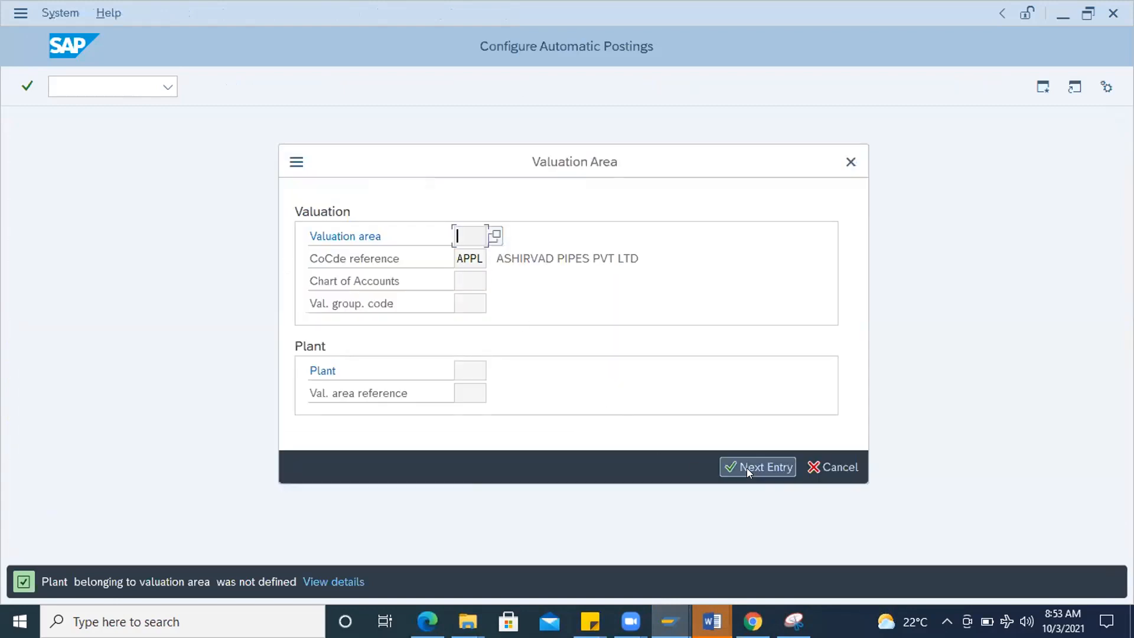
left_click(746, 467)
left_click(745, 466)
left_click(748, 465)
left_click(839, 465)
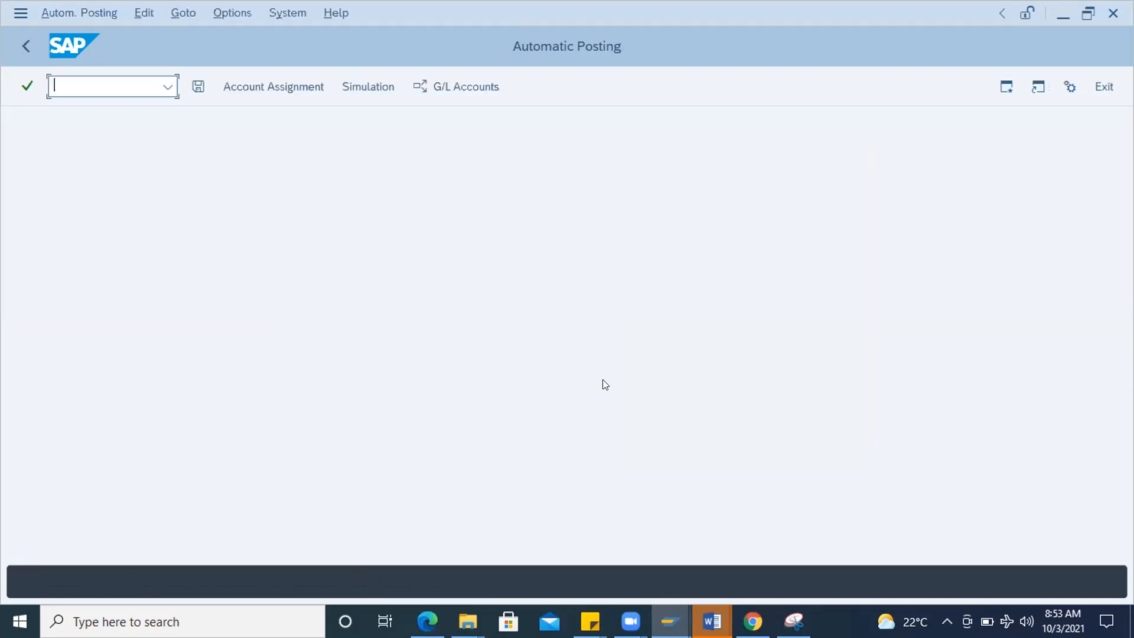
- Open the account assignment procedures and display Inventory posting (BSX) for chart of accounts INT
left_click(273, 86)
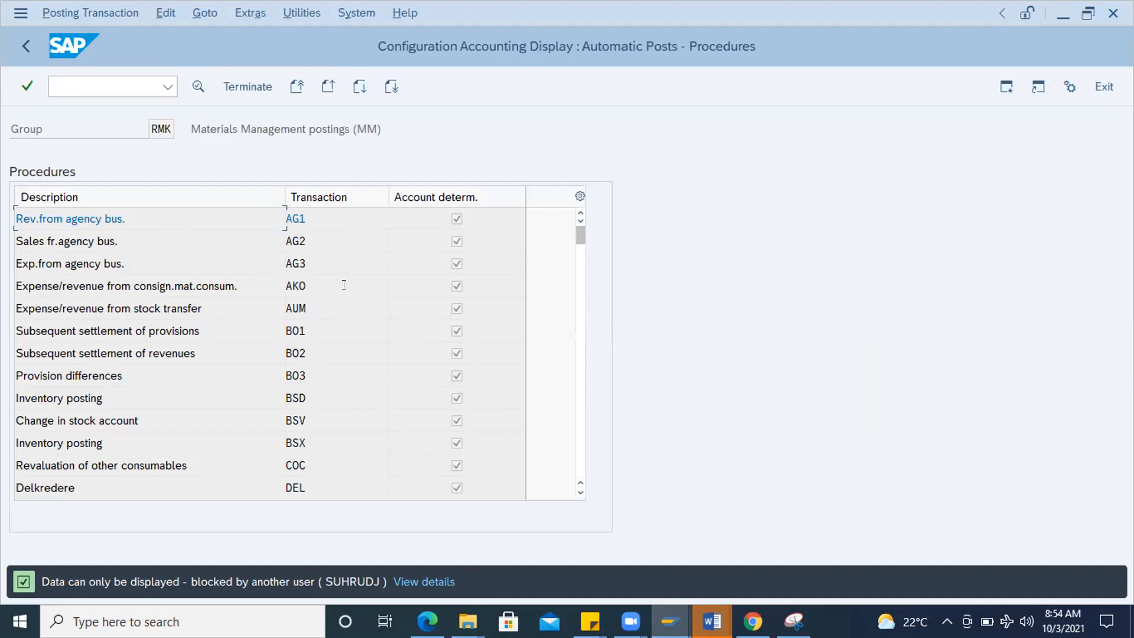
left_click(307, 443)
left_click_drag(120, 439, 5, 440)
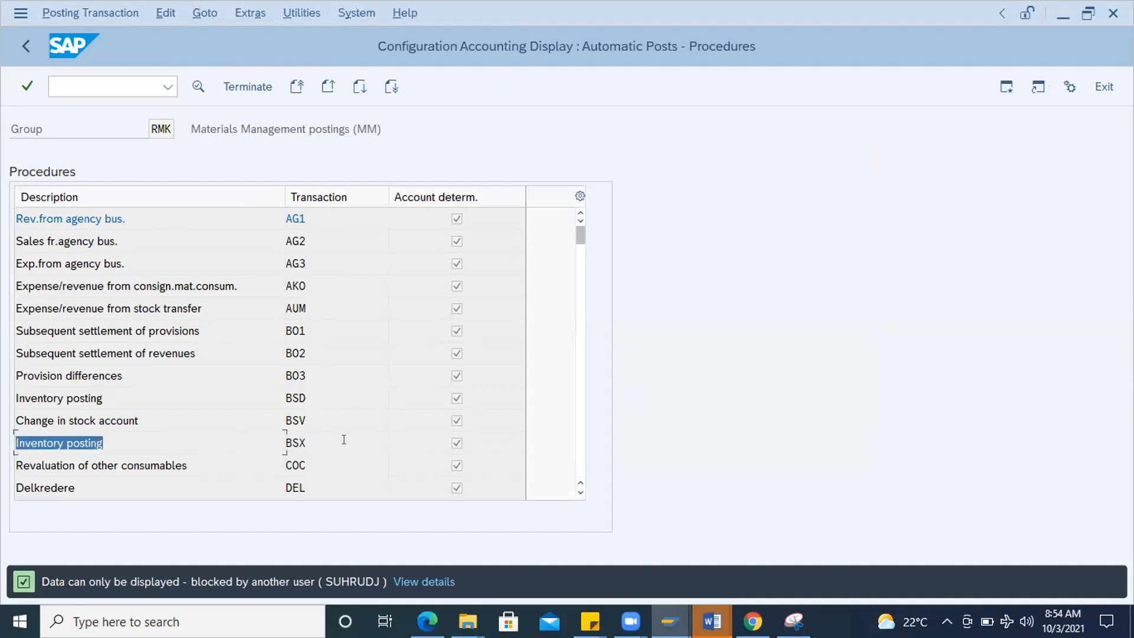
left_click_drag(344, 440, 240, 437)
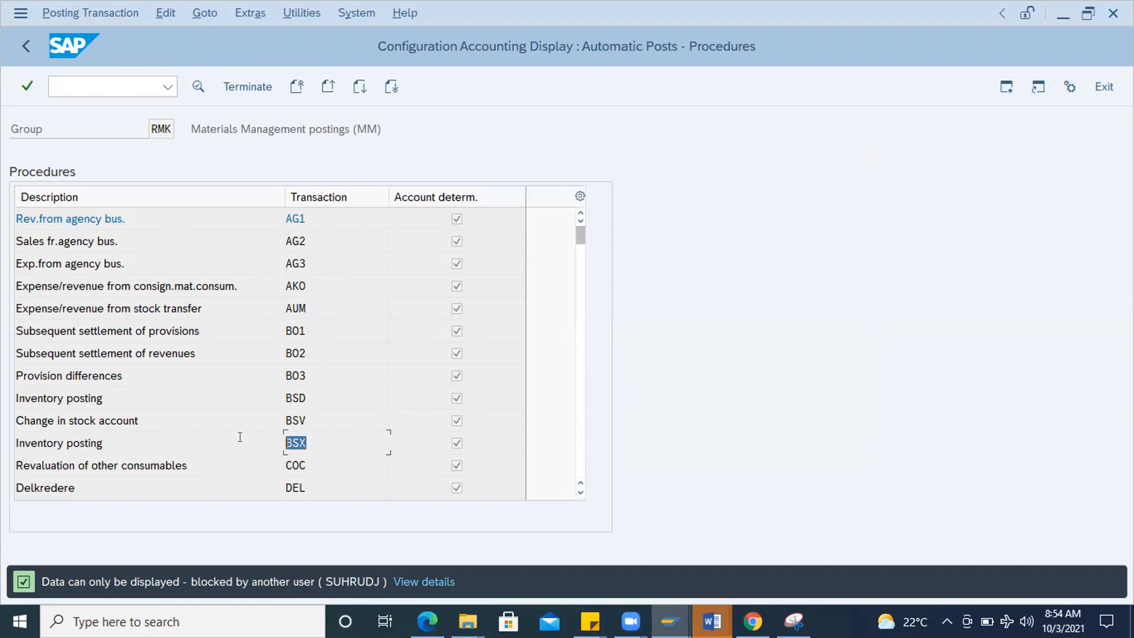
left_click(304, 433)
double_click(305, 442)
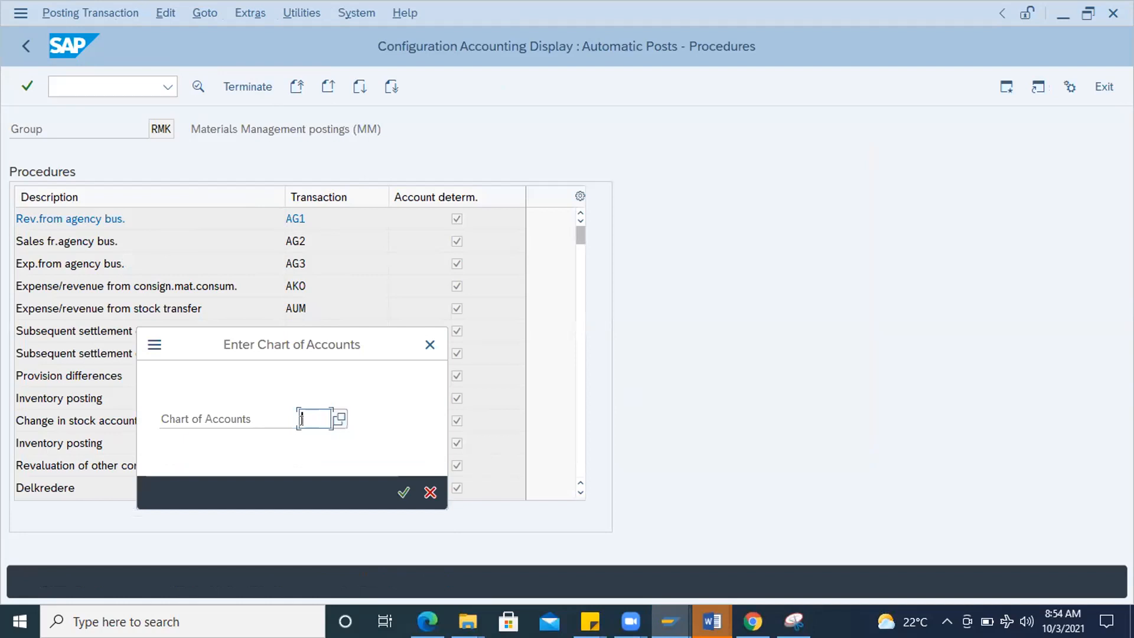
type("INT")
key("Return")
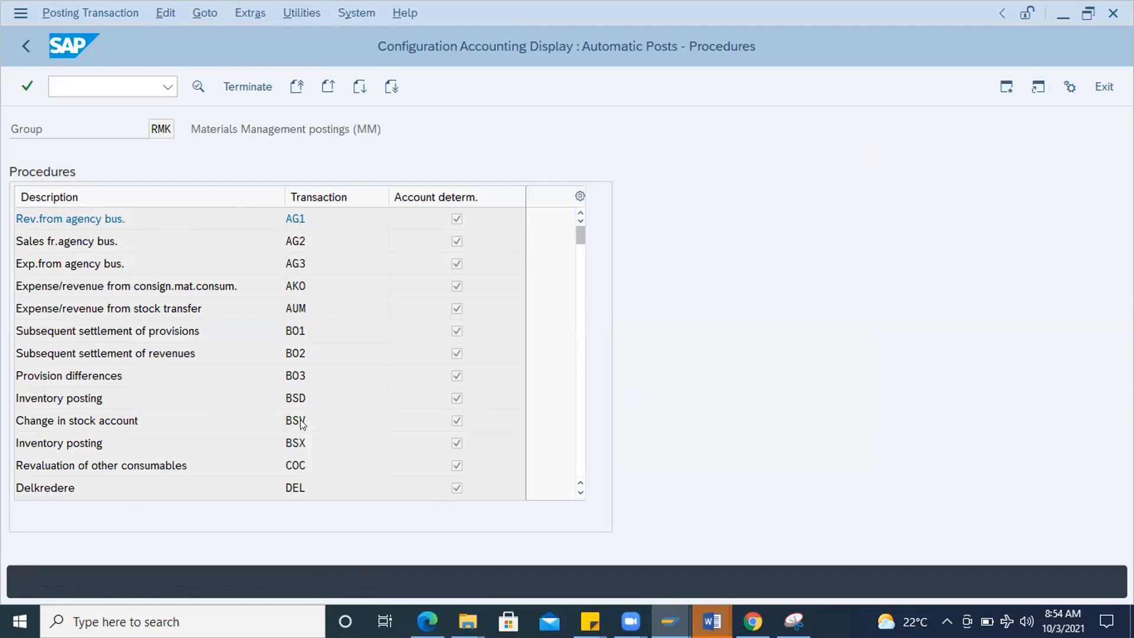
- Widen the valuation class column of the account assignment list and position the list at valuation class 7920
left_click(118, 239)
left_click_drag(227, 213, 313, 216)
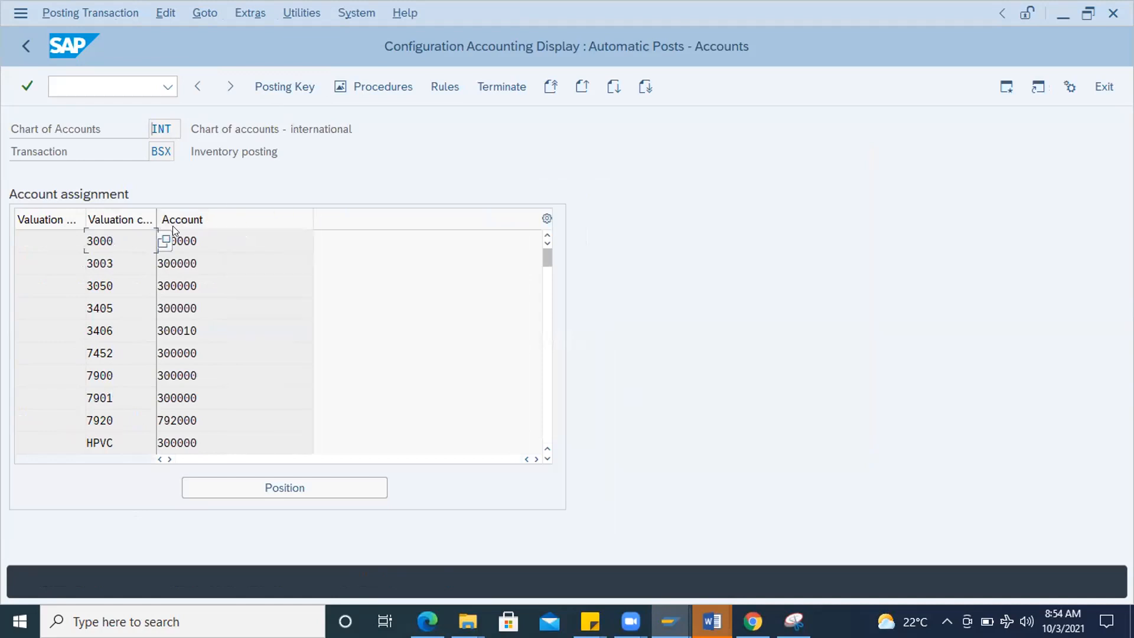
left_click_drag(153, 217, 189, 219)
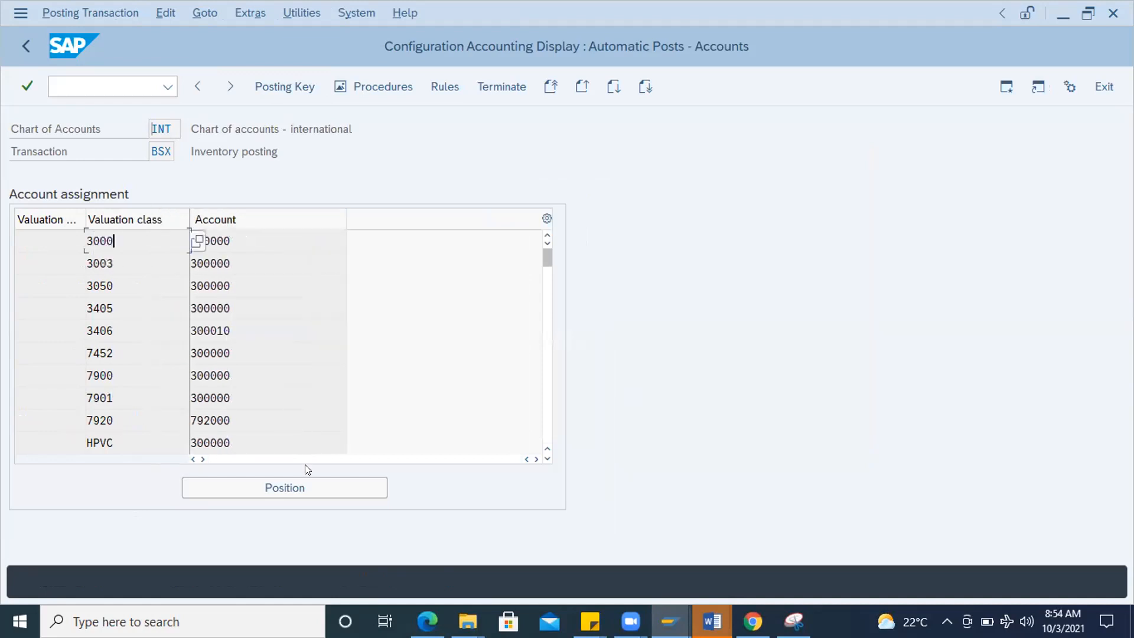
left_click(299, 487)
left_click(306, 435)
type("7900")
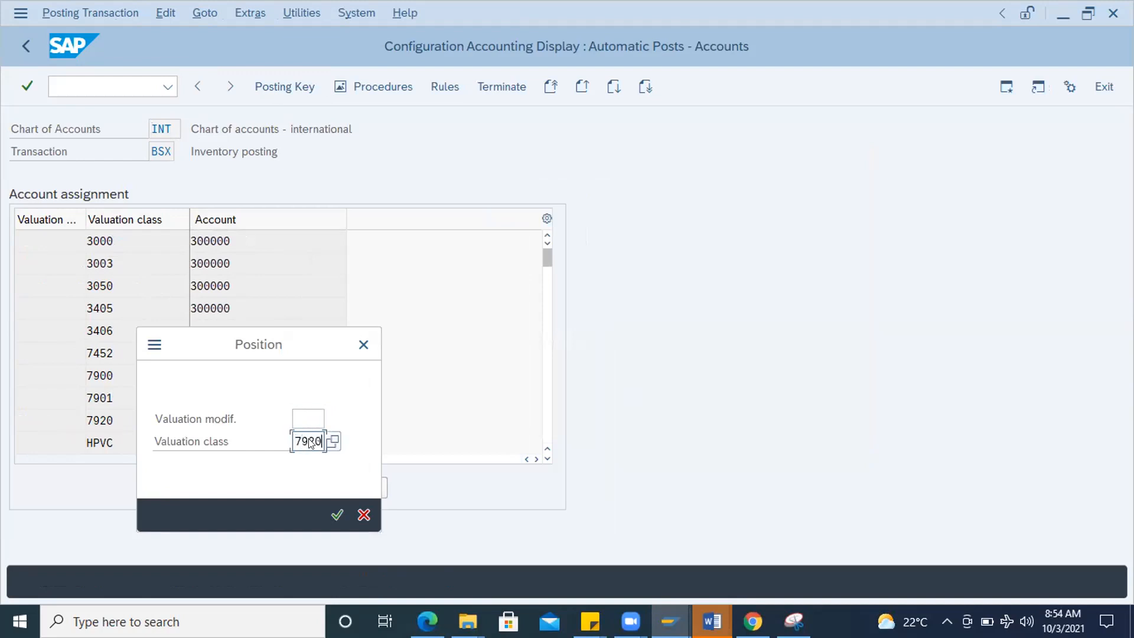
key("Return")
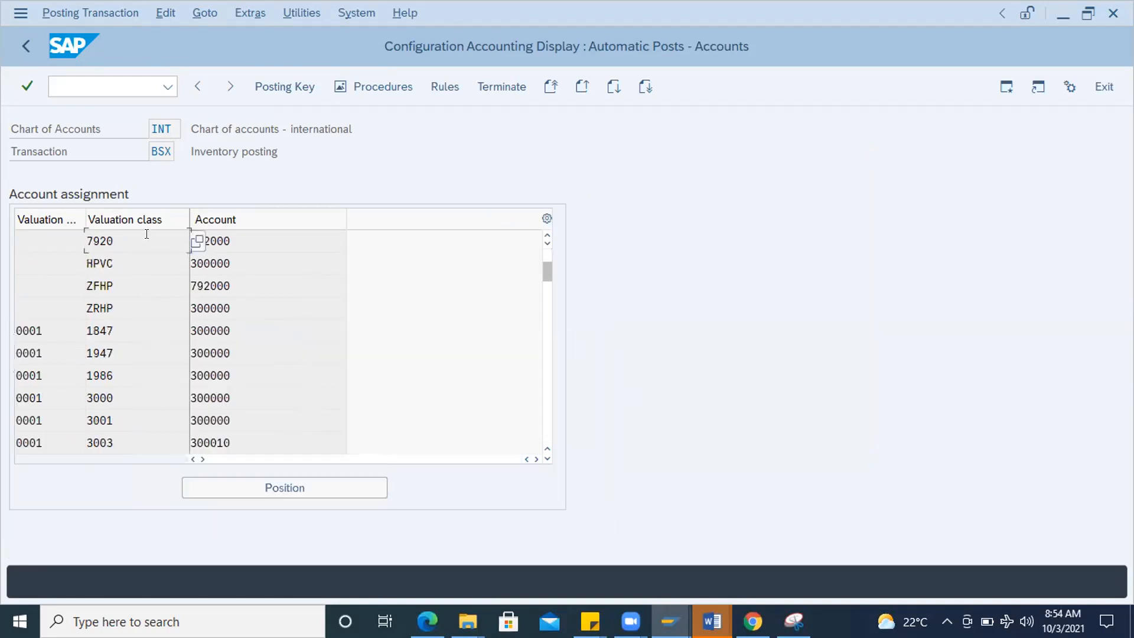
- Widen the valuation modifier column and examine the entries with modifier 0001
left_click(236, 234)
left_click_drag(79, 218, 124, 228)
left_click(52, 331)
left_click_drag(45, 331, 3, 334)
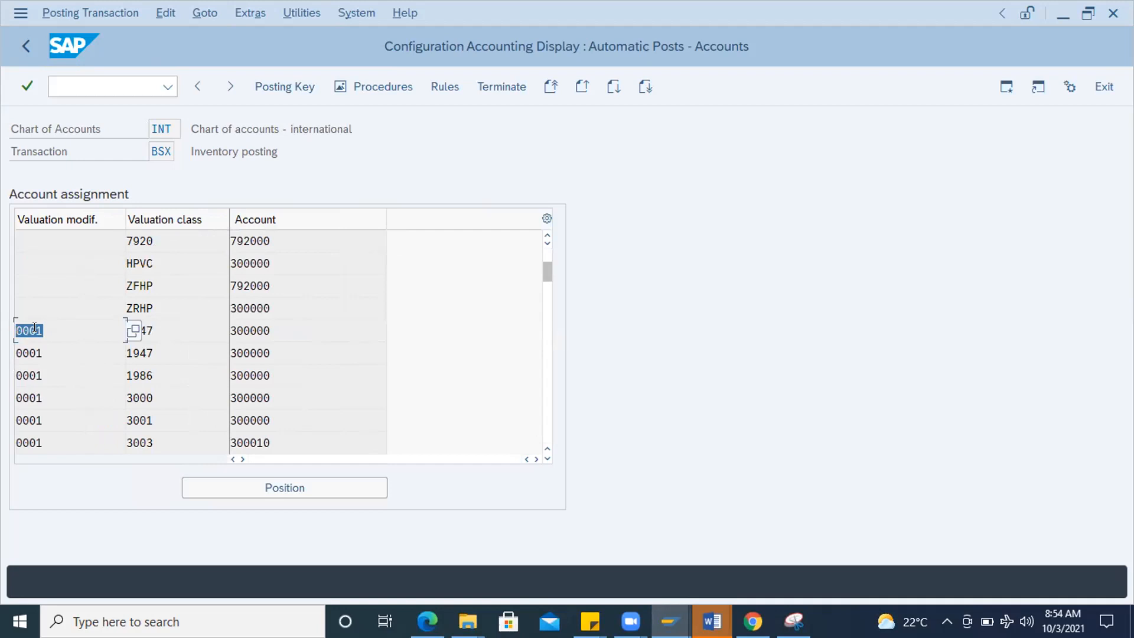
left_click_drag(46, 353, 6, 354)
left_click_drag(59, 329, 3, 330)
left_click(38, 338)
left_click(167, 325)
- Check the account assigned to valuation class 7920 and compare it with the neighbouring entries that have no valuation modifier
double_click(156, 240)
double_click(283, 235)
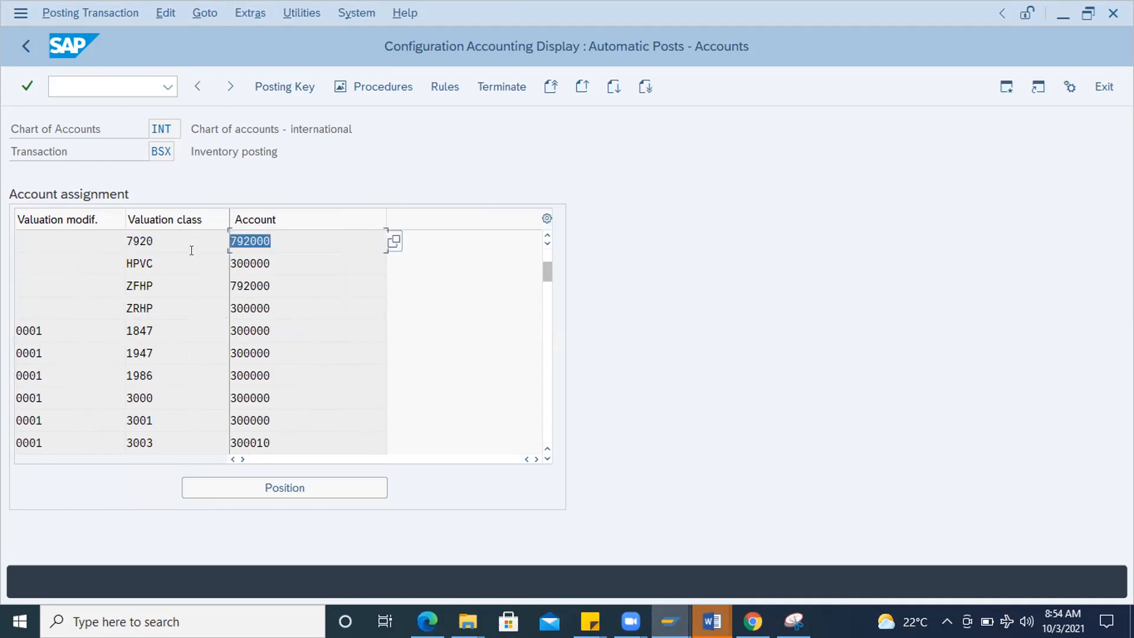
double_click(158, 239)
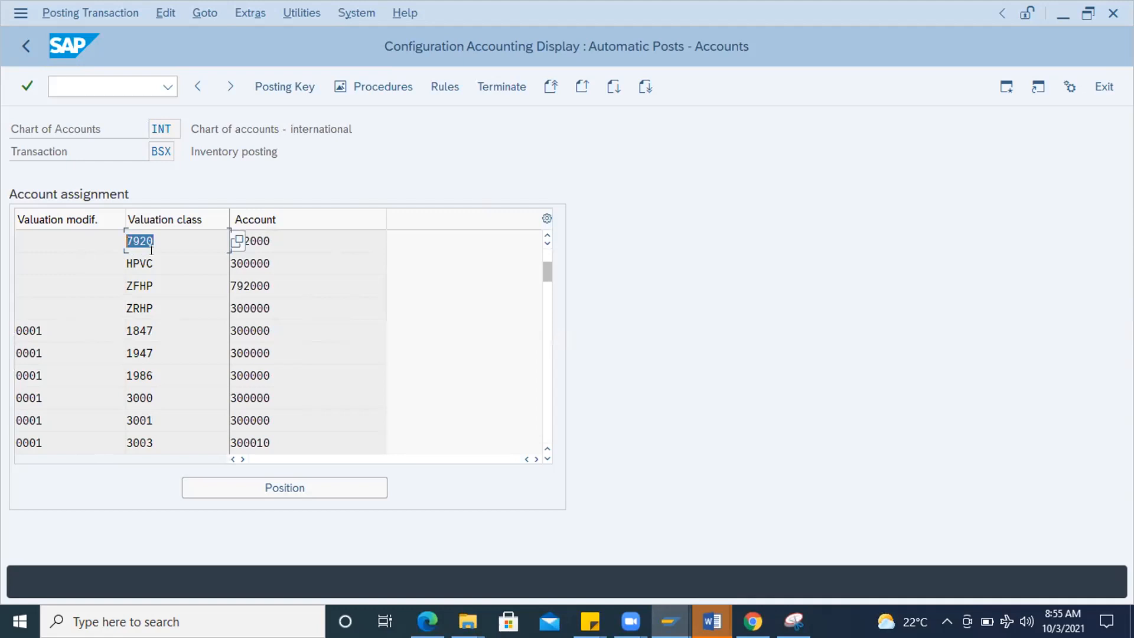
left_click(288, 260)
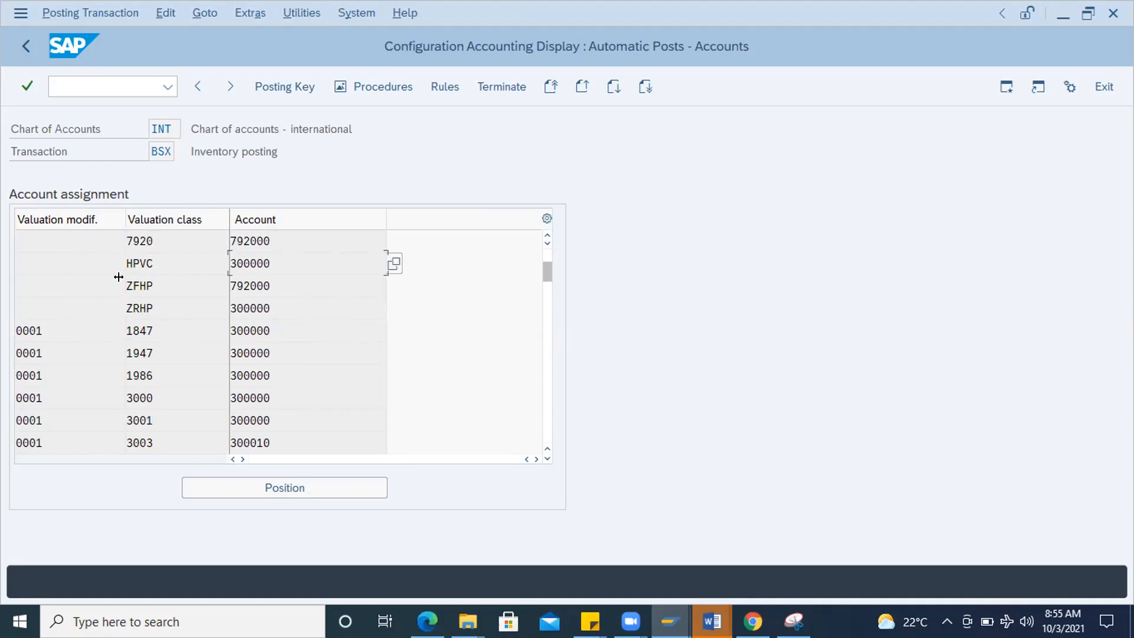
left_click(49, 277)
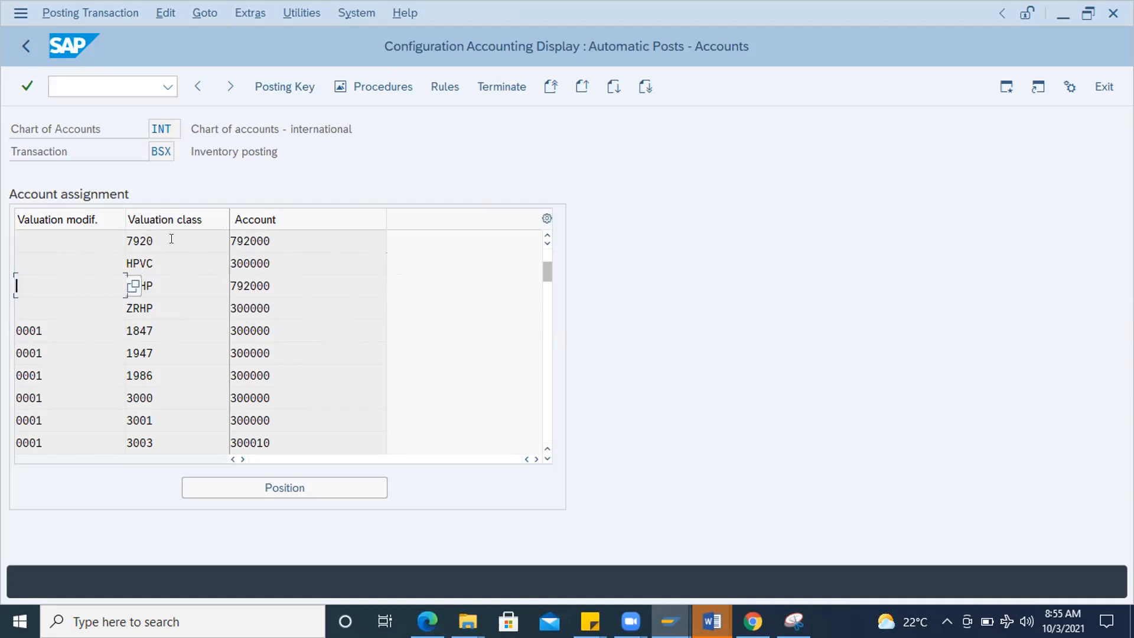
- Compare the accounts assigned to valuation classes 1847 and 3000 under valuation modifier 0001
left_click_drag(48, 330, 5, 326)
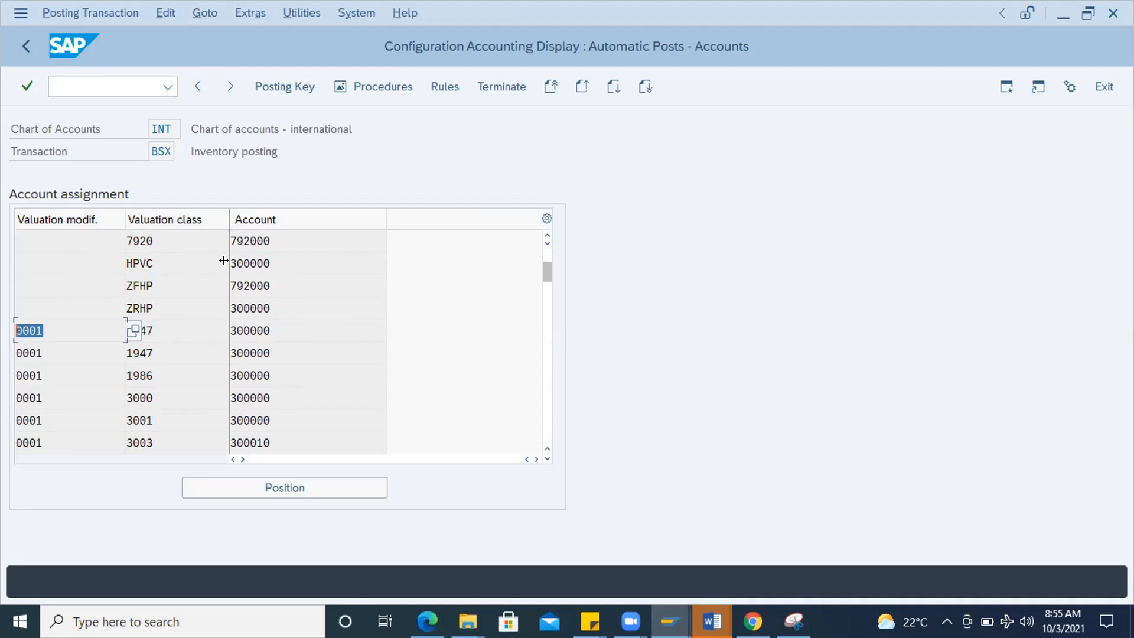
left_click(29, 337)
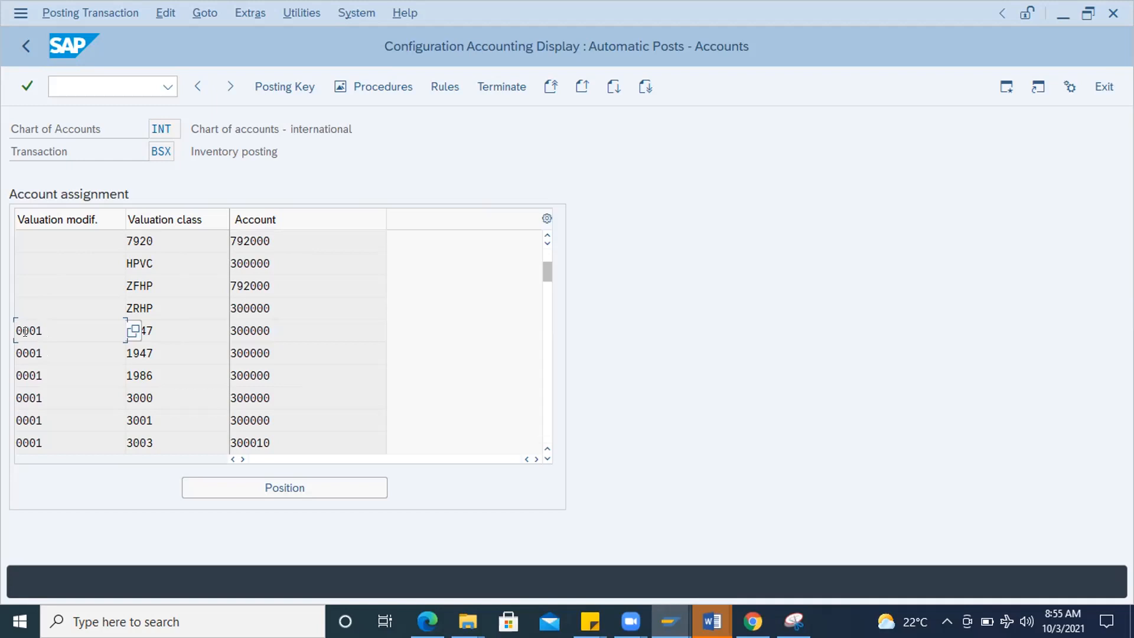
key("Left")
left_click_drag(48, 331, 9, 316)
left_click_drag(285, 328, 144, 342)
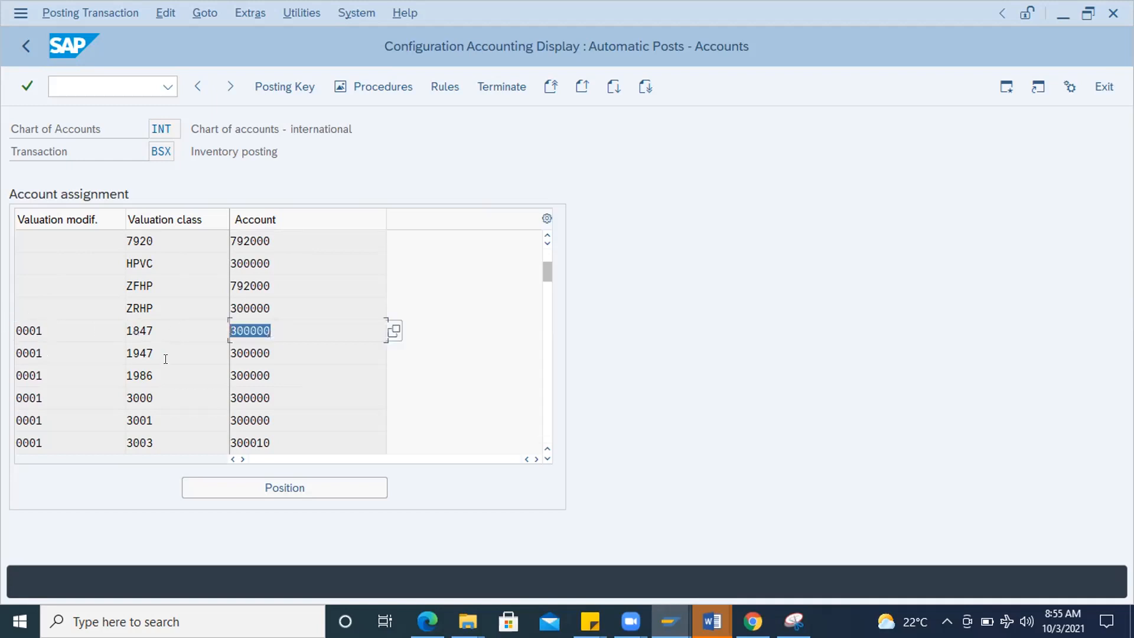
left_click_drag(155, 396, 64, 405)
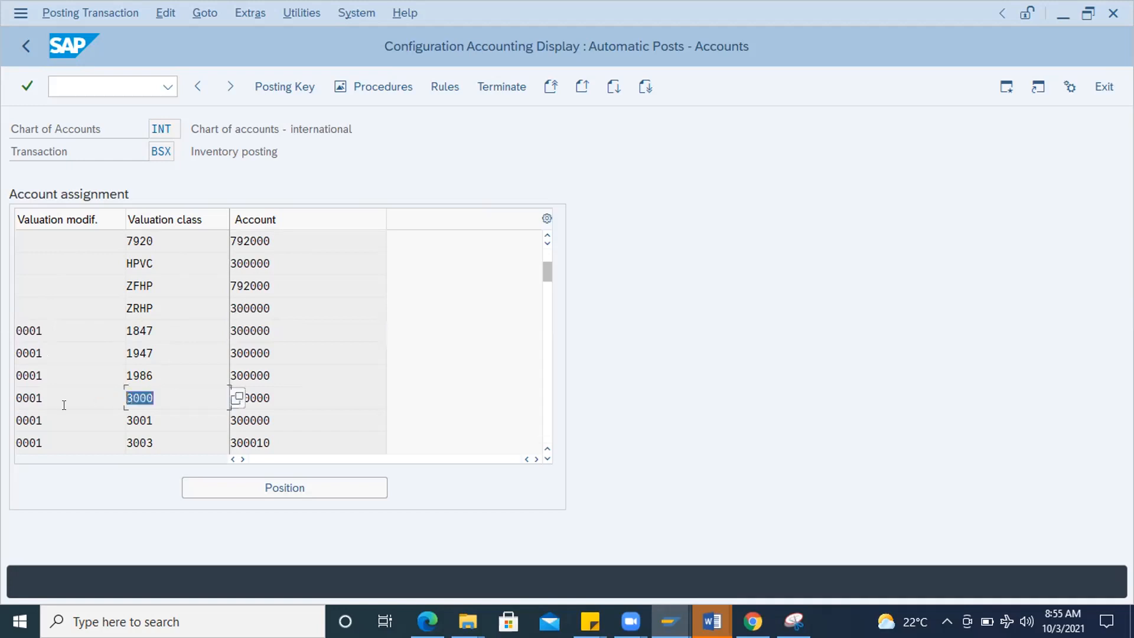
left_click_drag(278, 404, 219, 396)
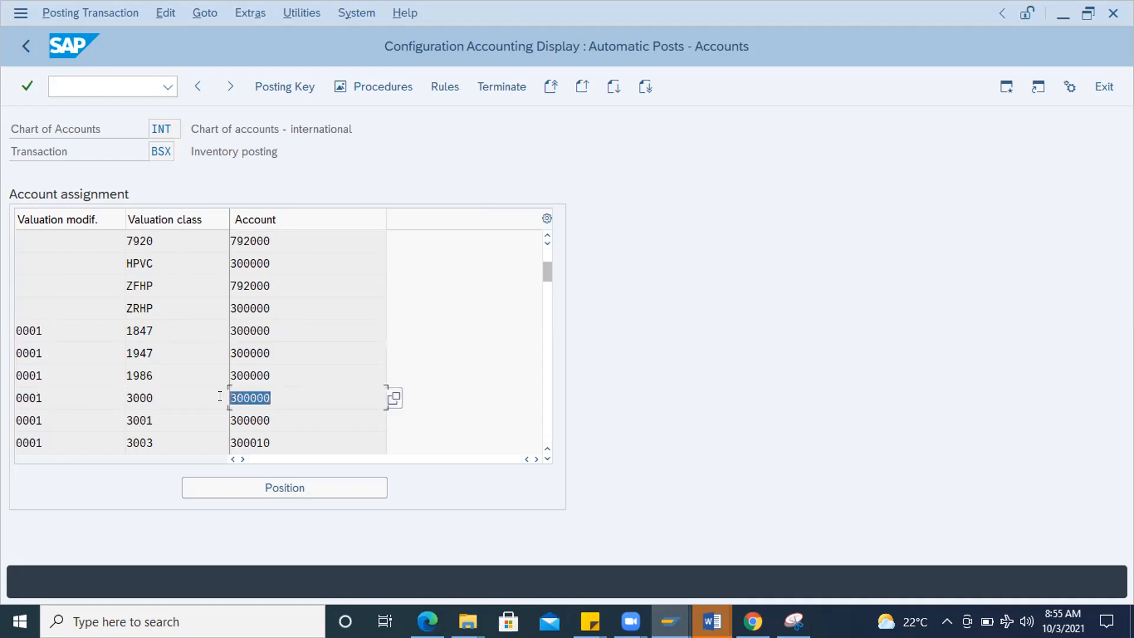
left_click_drag(43, 396, 6, 393)
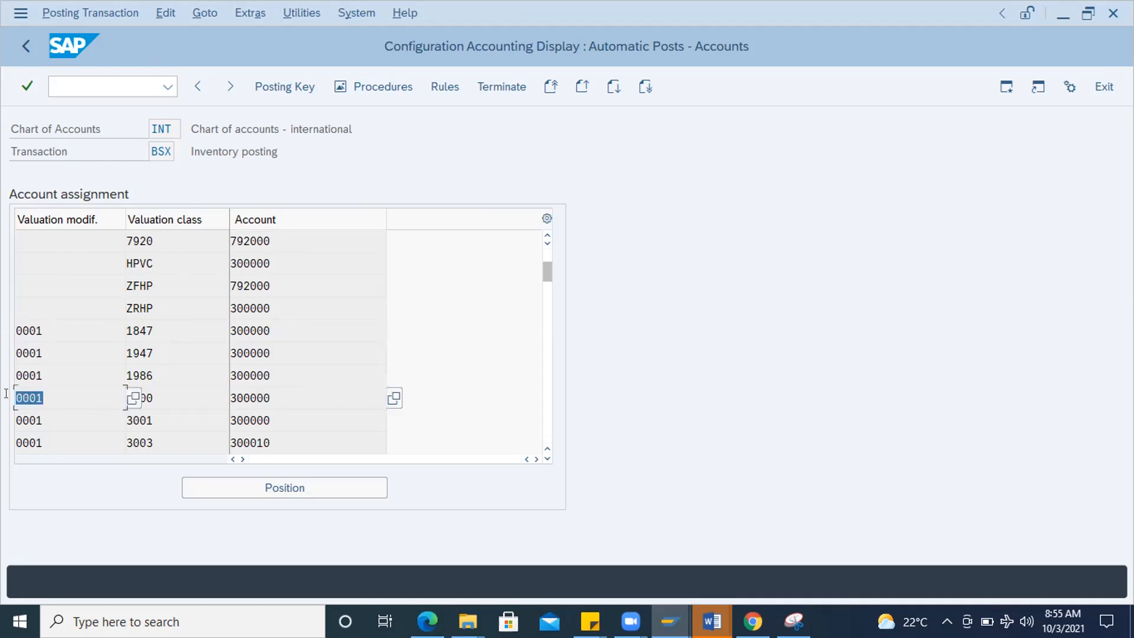
- Position the account assignment list at valuation class 3000 without a valuation modifier and check its account
left_click(285, 488)
left_click(299, 436)
type("3000")
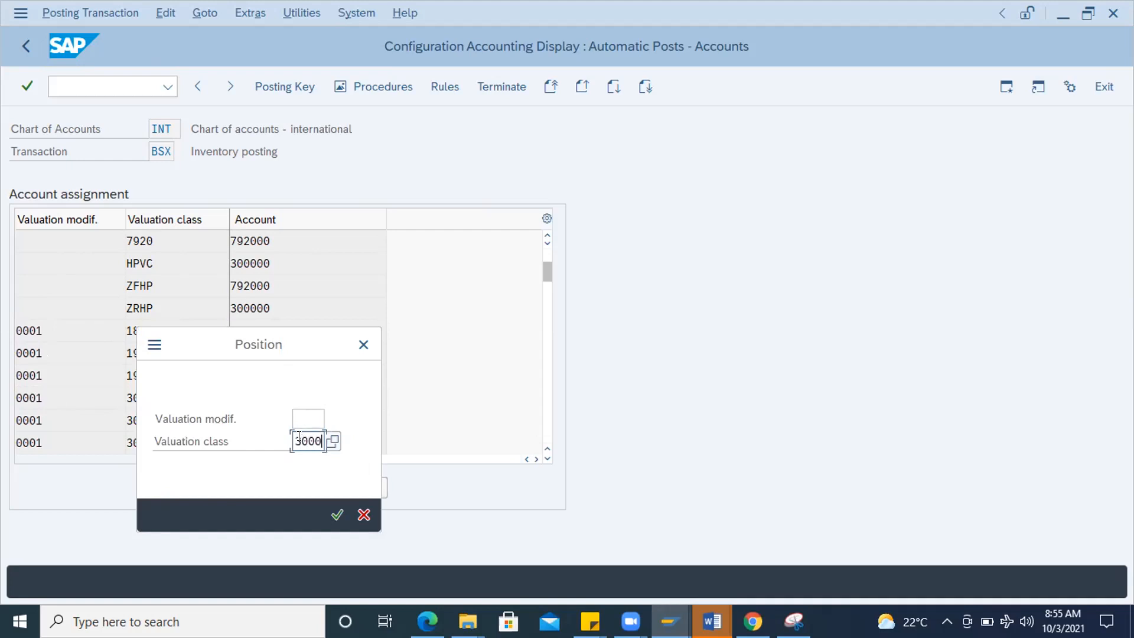
key("Return")
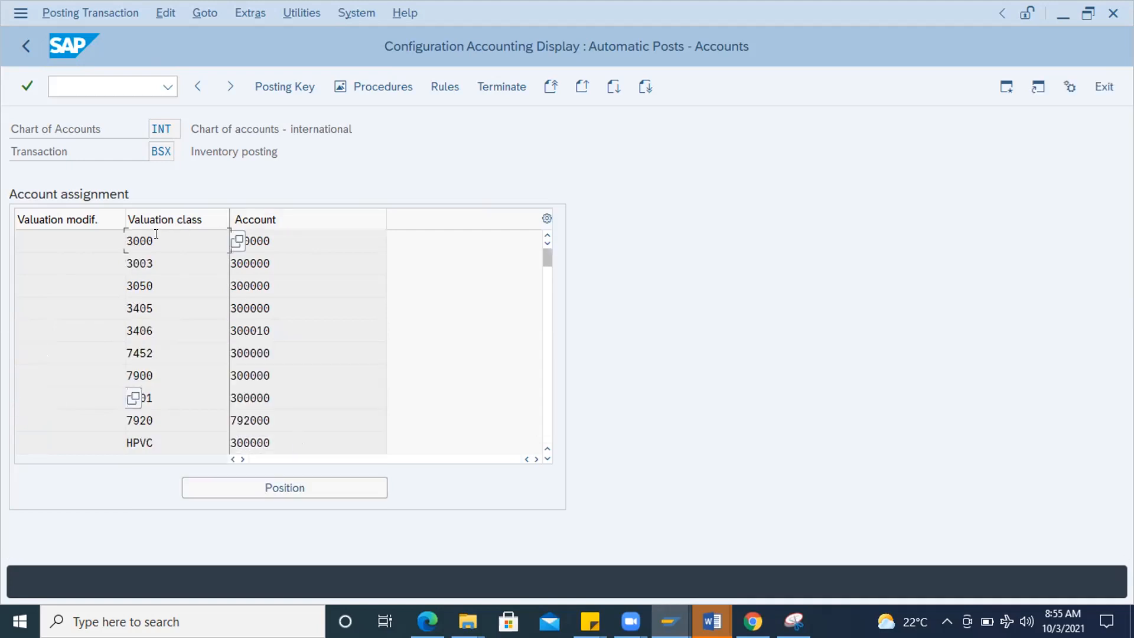
key("Tab")
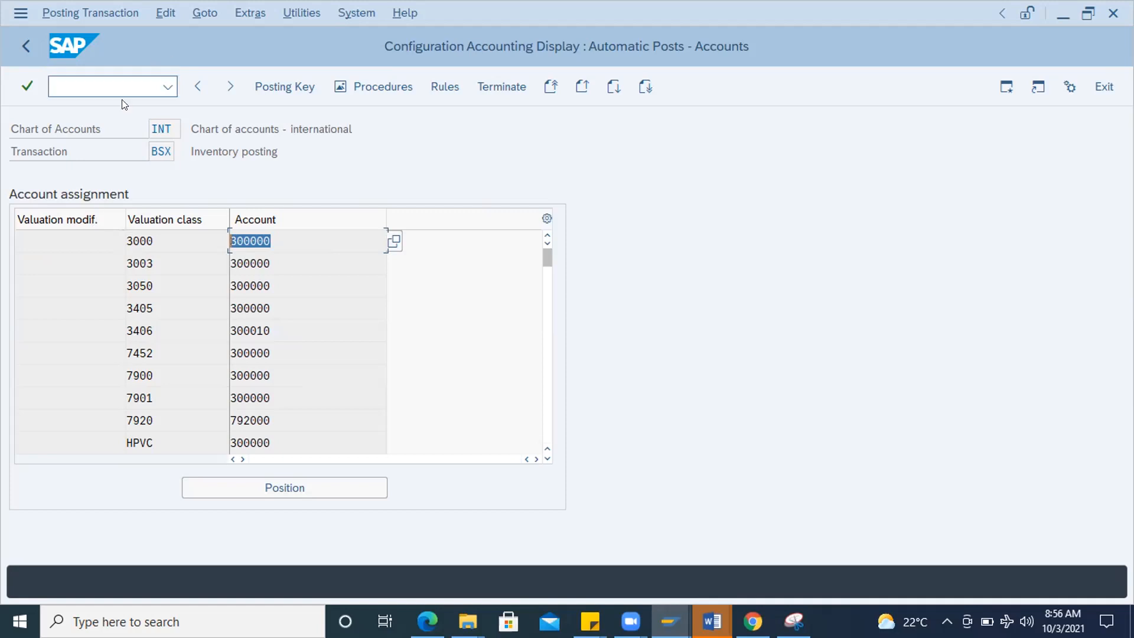
- Return to the procedures list and open the account assignments of transaction GBB, offsetting entry for inventory posting
left_click(29, 41)
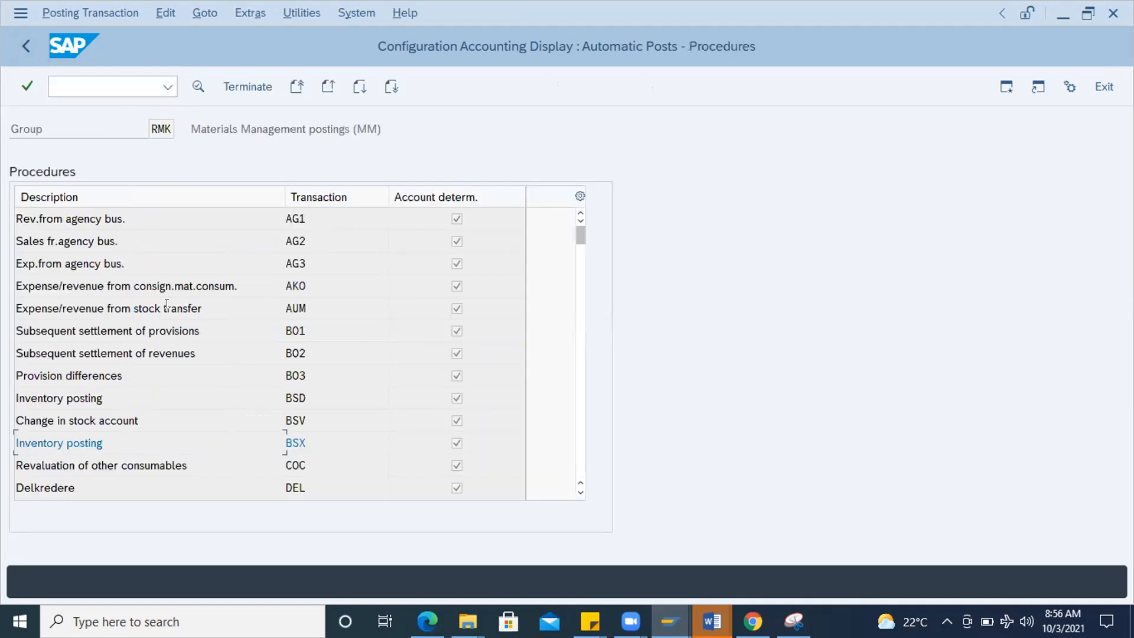
scroll(347, 395, "down", 5)
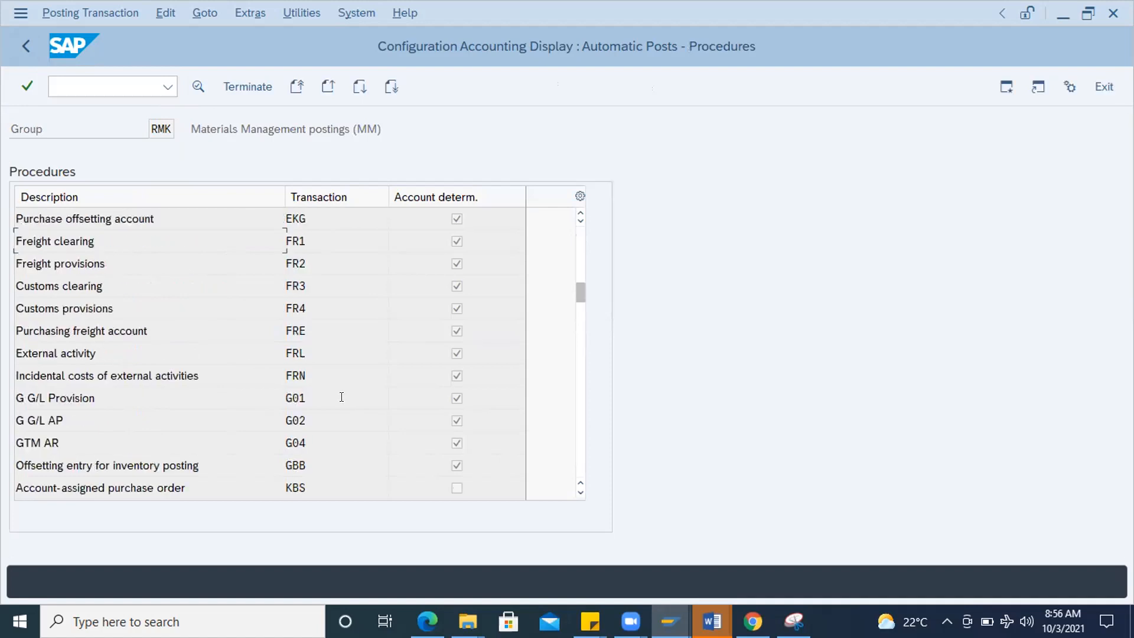
left_click(305, 464)
double_click(301, 463)
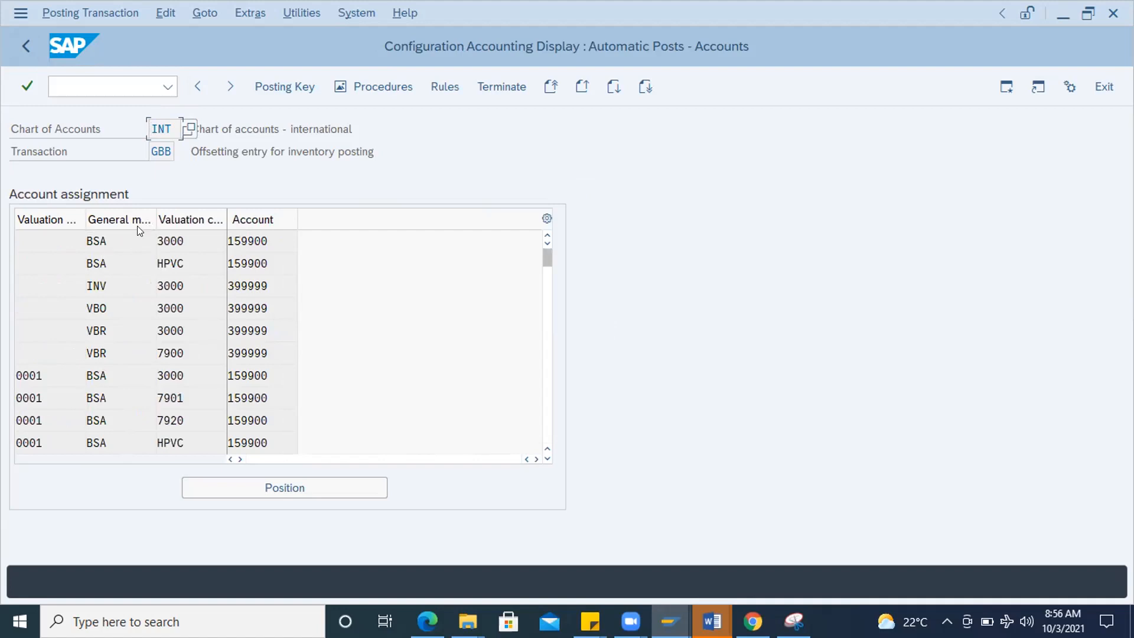
- Widen the account, valuation class, general modification and valuation modifier columns so their headings are fully readable
left_click_drag(290, 222, 377, 223)
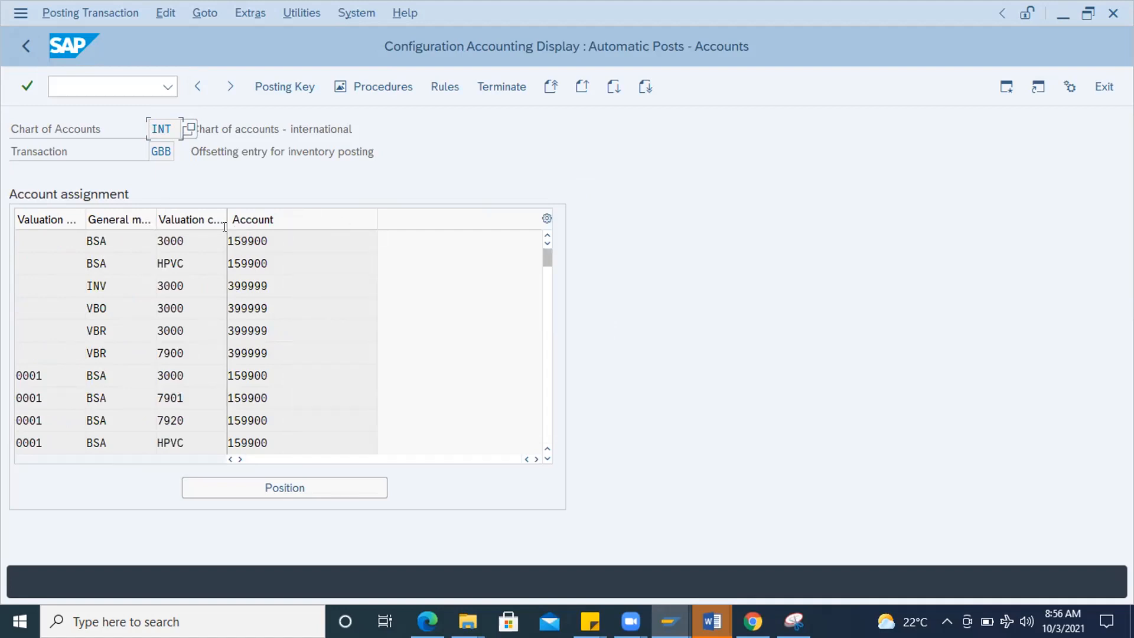
left_click_drag(220, 222, 279, 221)
left_click_drag(156, 220, 190, 219)
left_click_drag(79, 210, 119, 220)
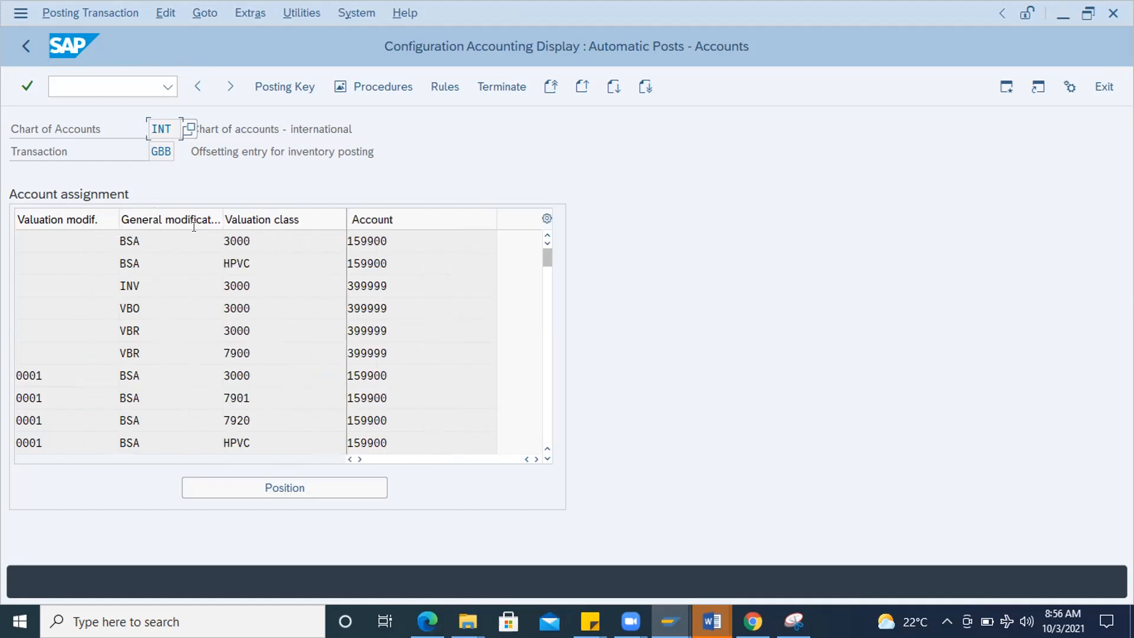
left_click_drag(222, 211, 262, 210)
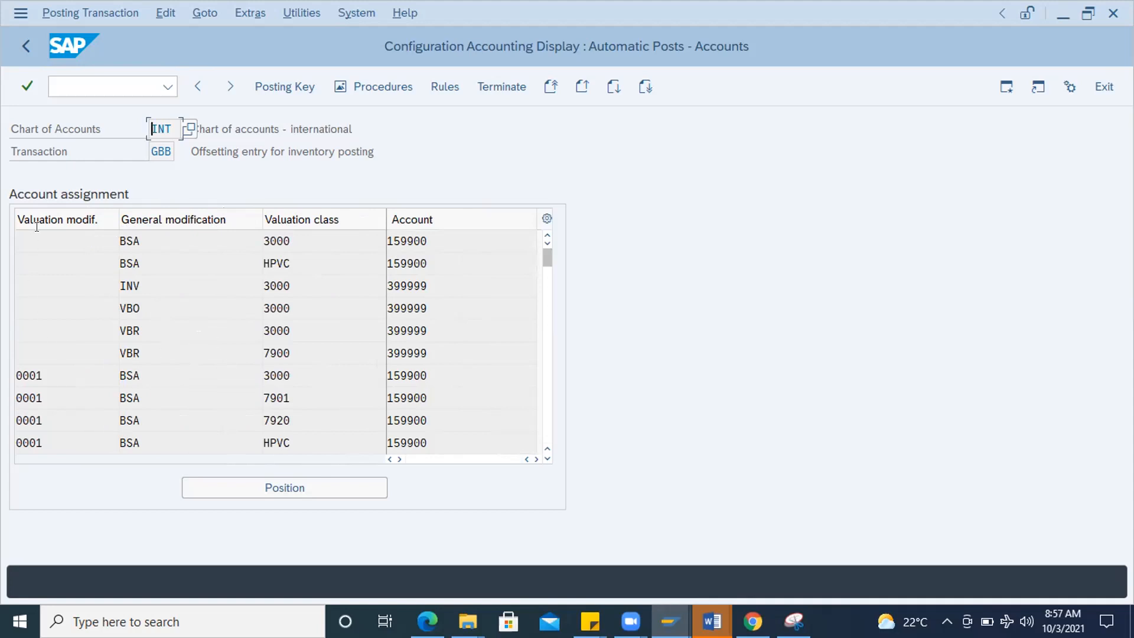
- Check the entry with valuation modifier 0001, general modification BSA and valuation class 3000
double_click(40, 373)
left_click(151, 368)
left_click(270, 374)
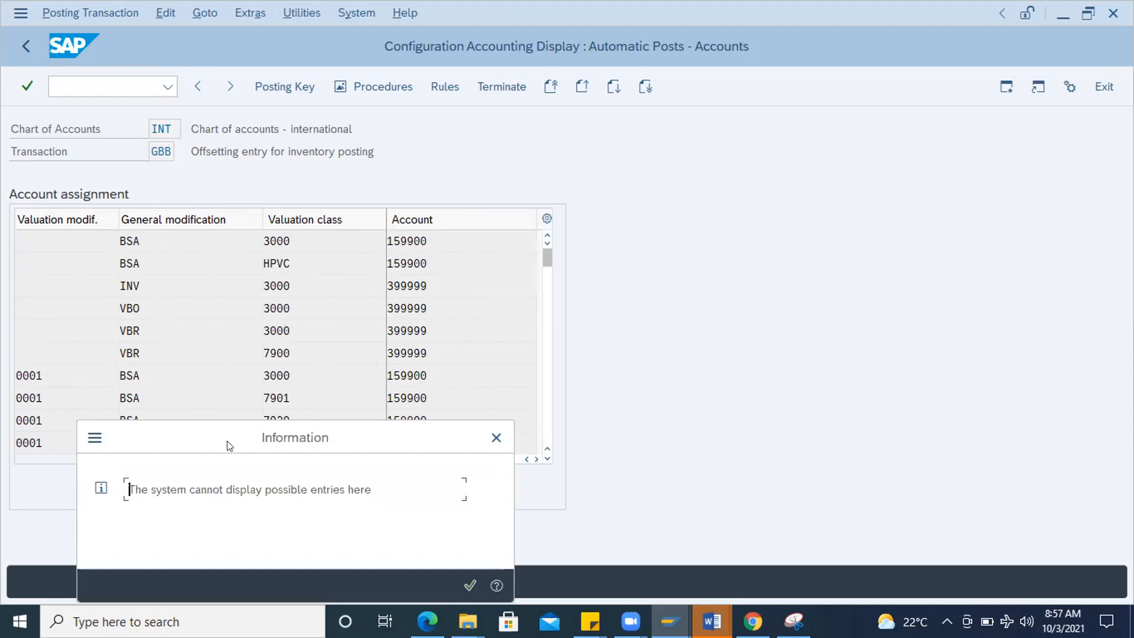
left_click(496, 437)
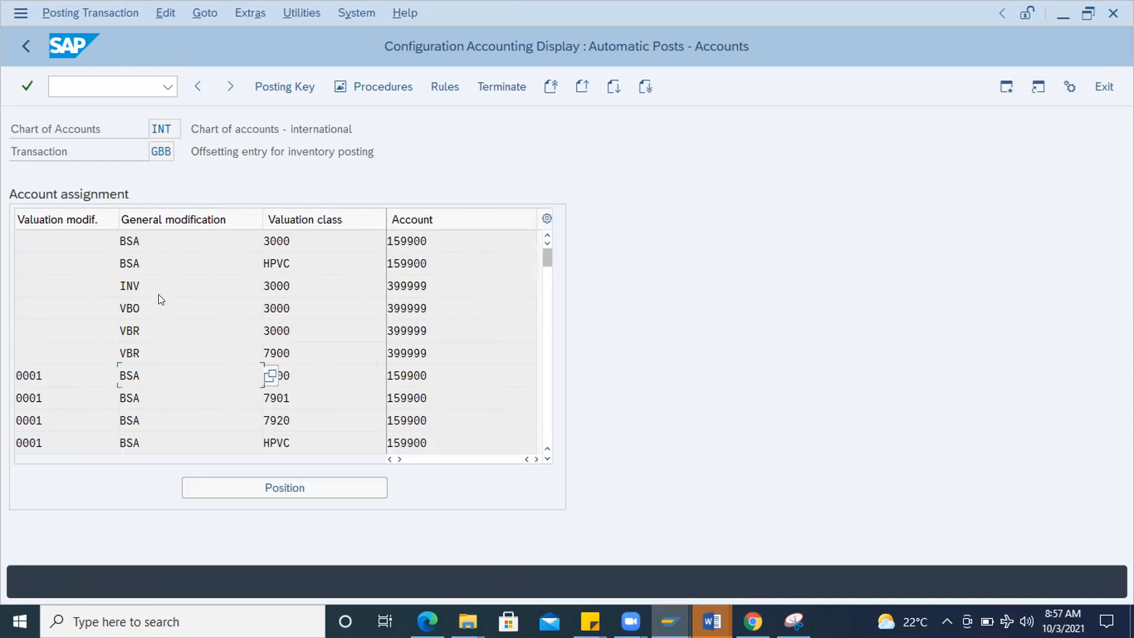
- Compare the general modification keys VBO, VBR, BSA and INV in the GBB account assignment list
double_click(141, 308)
left_click(143, 328)
double_click(143, 328)
double_click(146, 369)
double_click(157, 279)
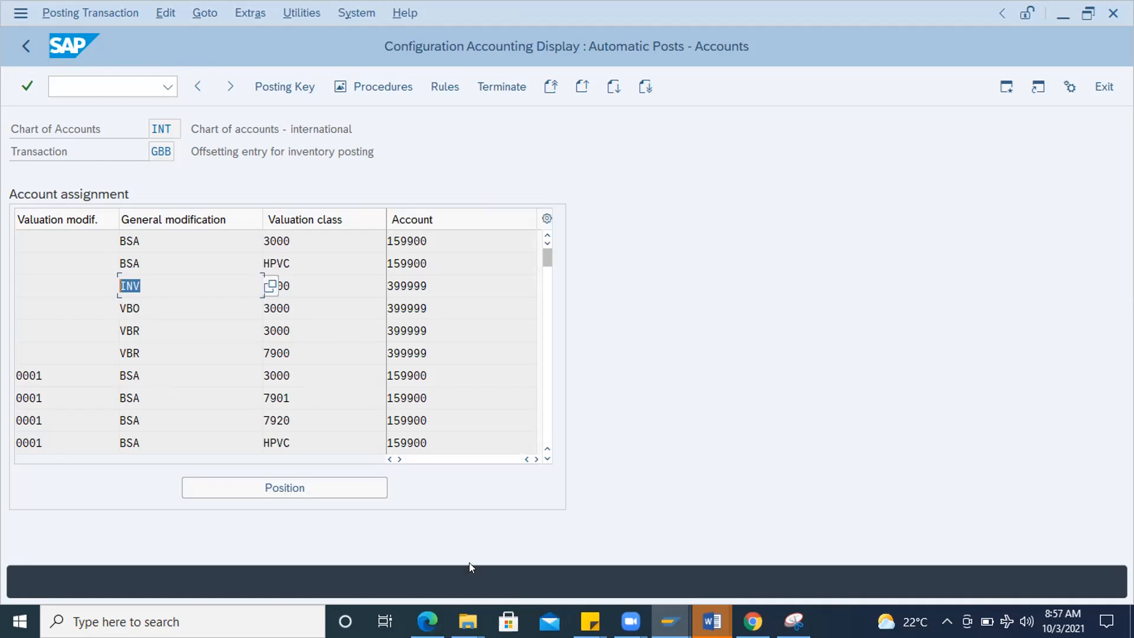
- Open transaction MIGO in a new session, set the goods receipt reference to R10 Other and check its movement type
left_click(1007, 87)
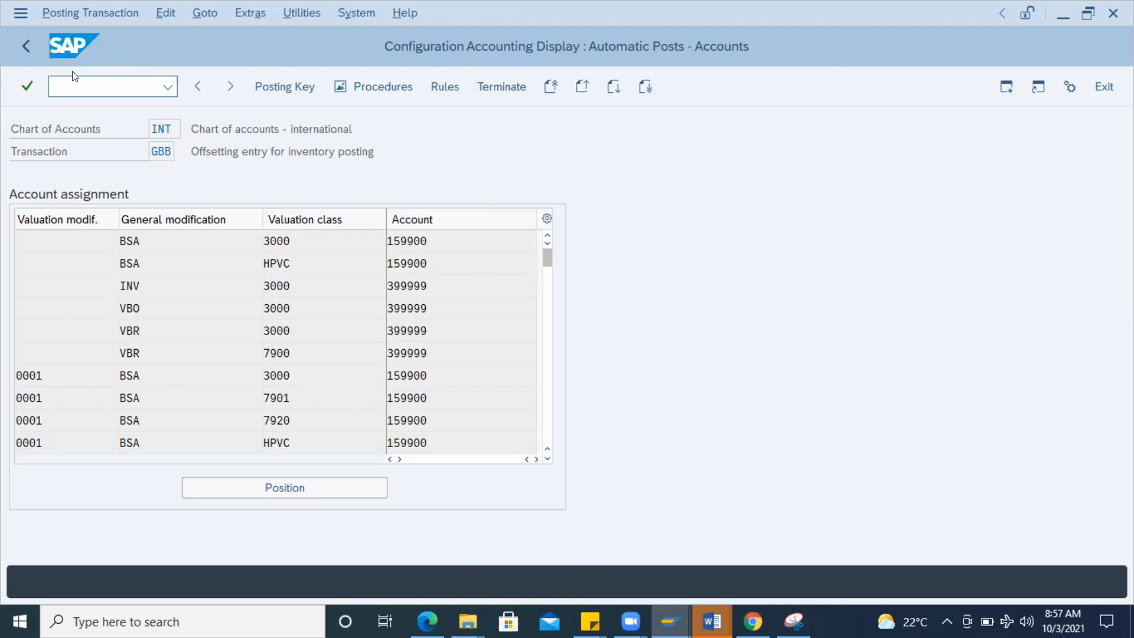
type("MIGO")
key("Return")
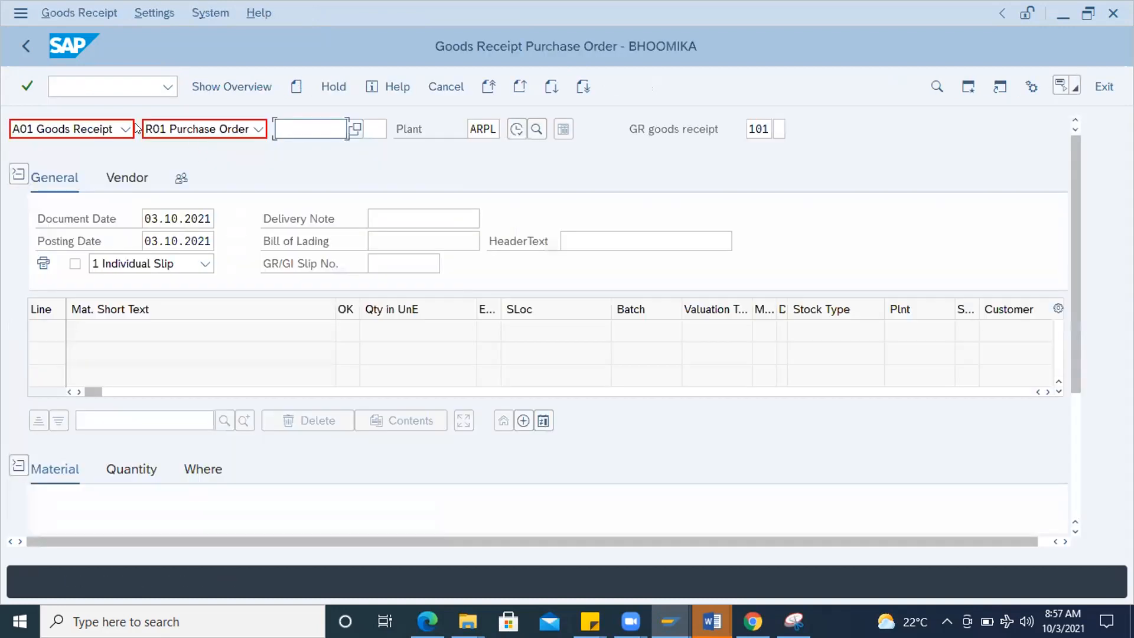
left_click(260, 128)
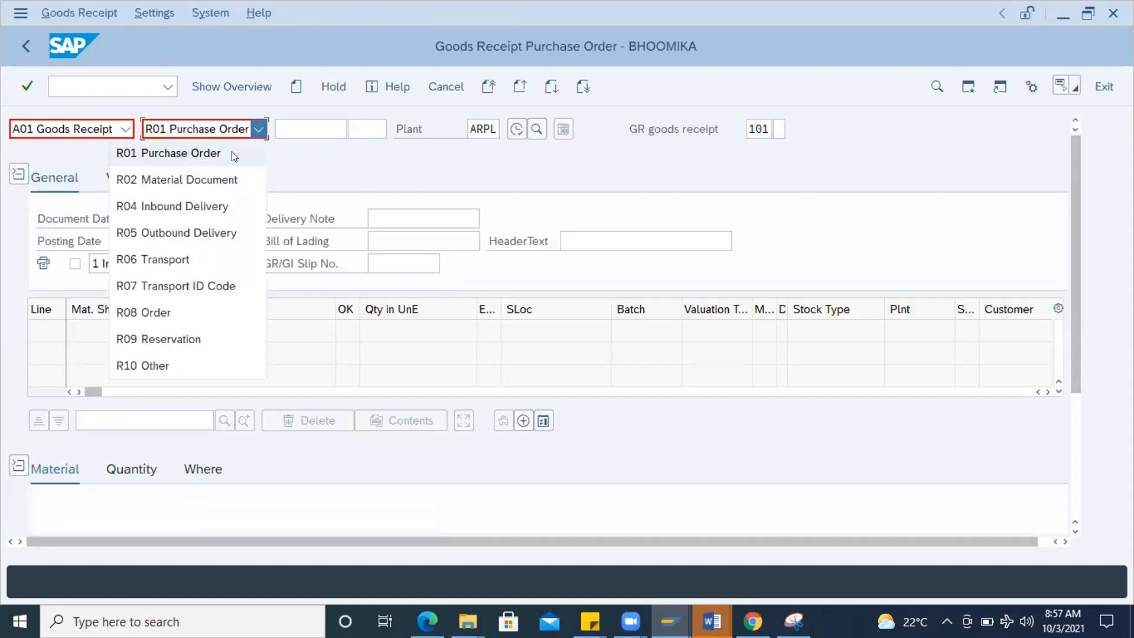
left_click(165, 365)
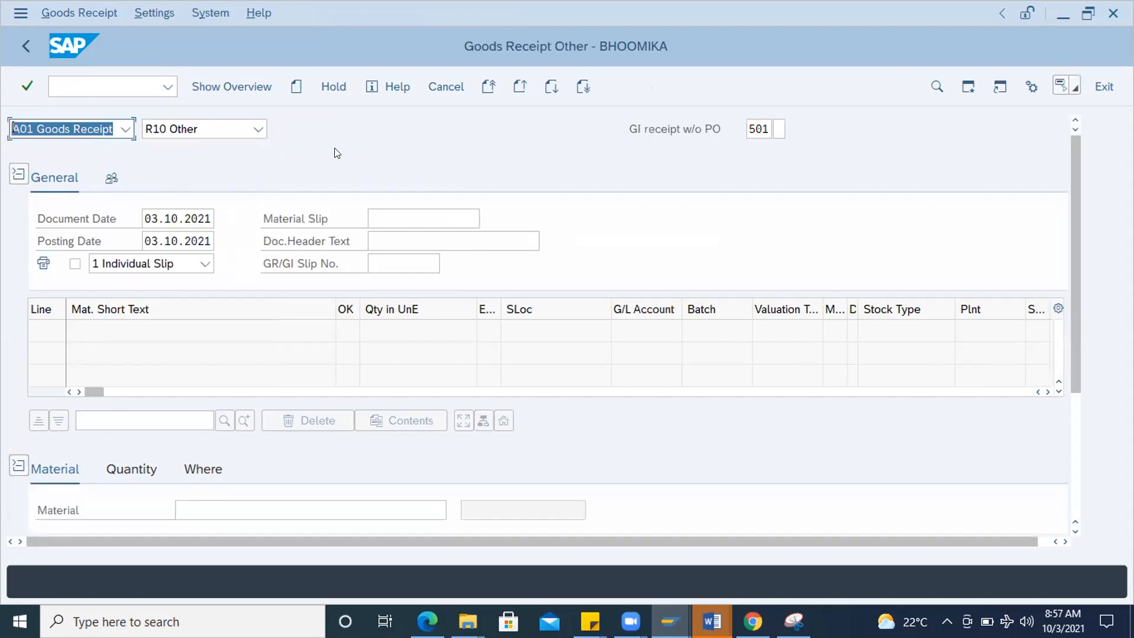
left_click(767, 129)
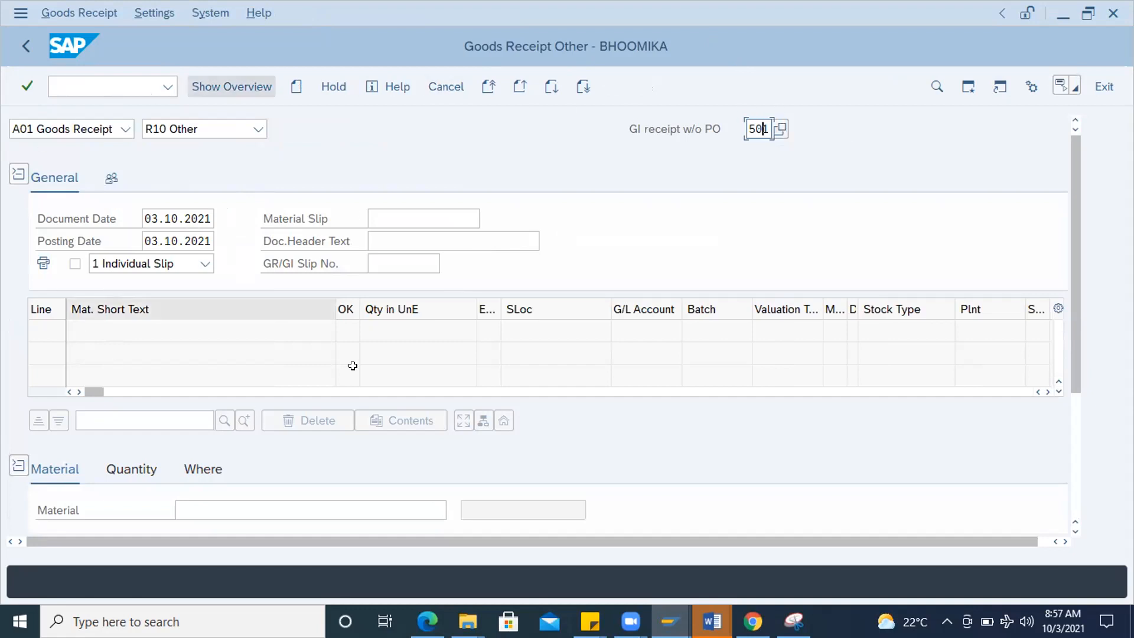
scroll(1022, 331, "down", 2)
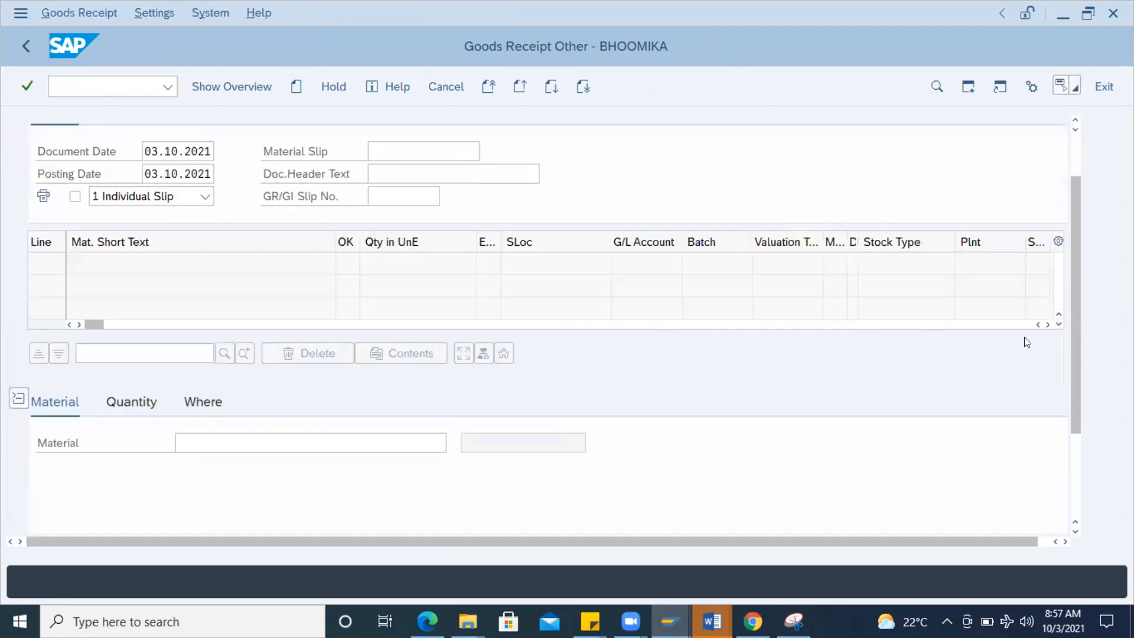
scroll(576, 303, "up", 2)
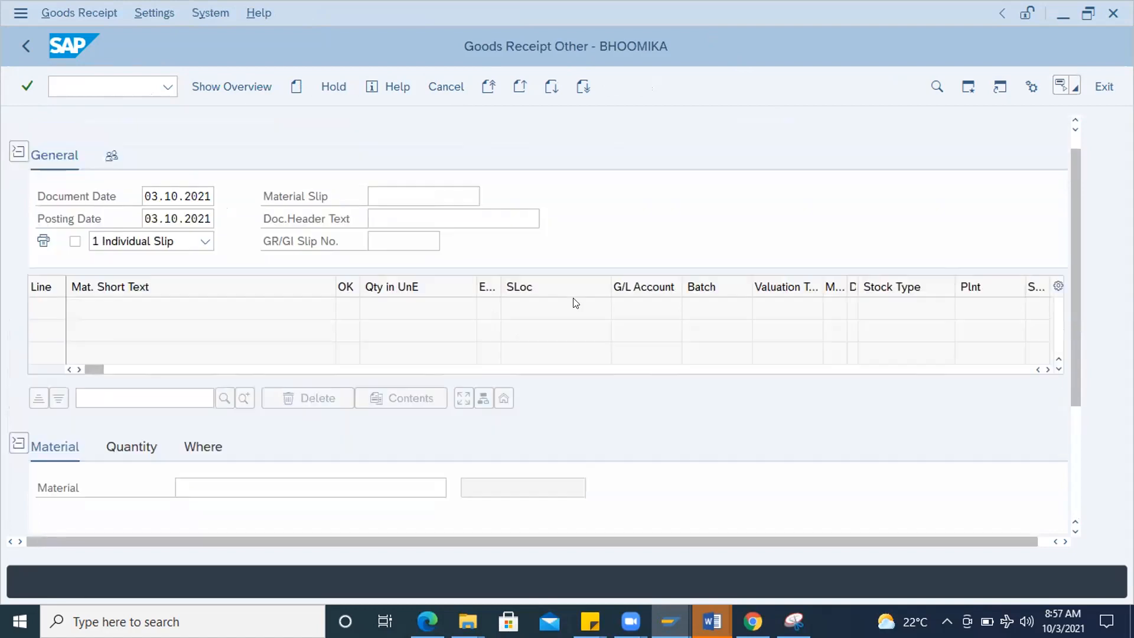
left_click(200, 488)
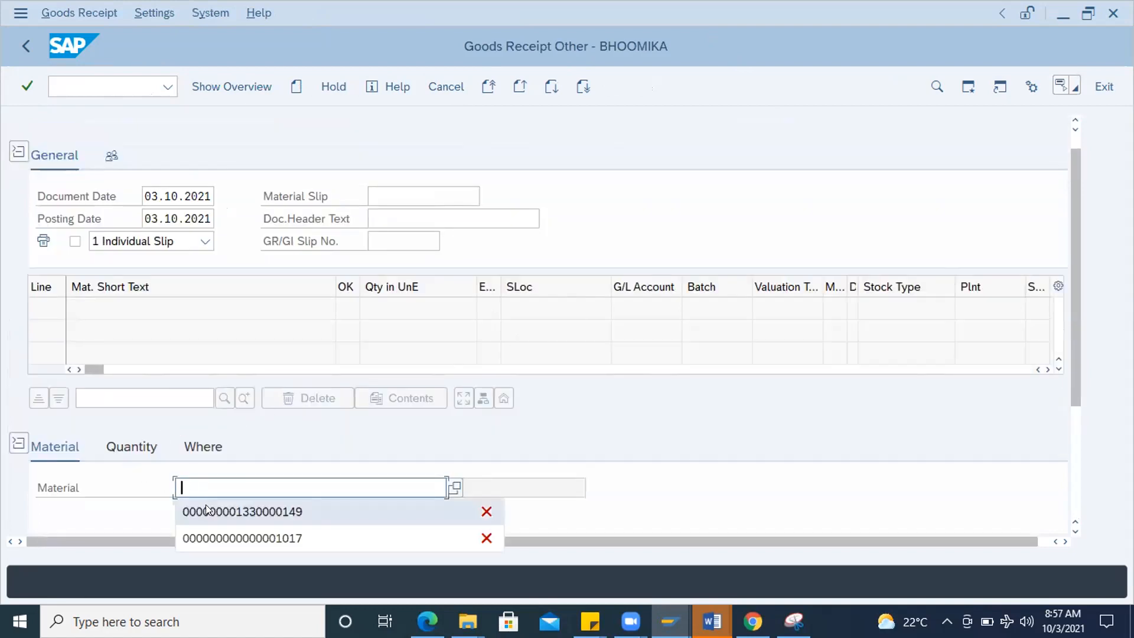
left_click(207, 507)
key("Return")
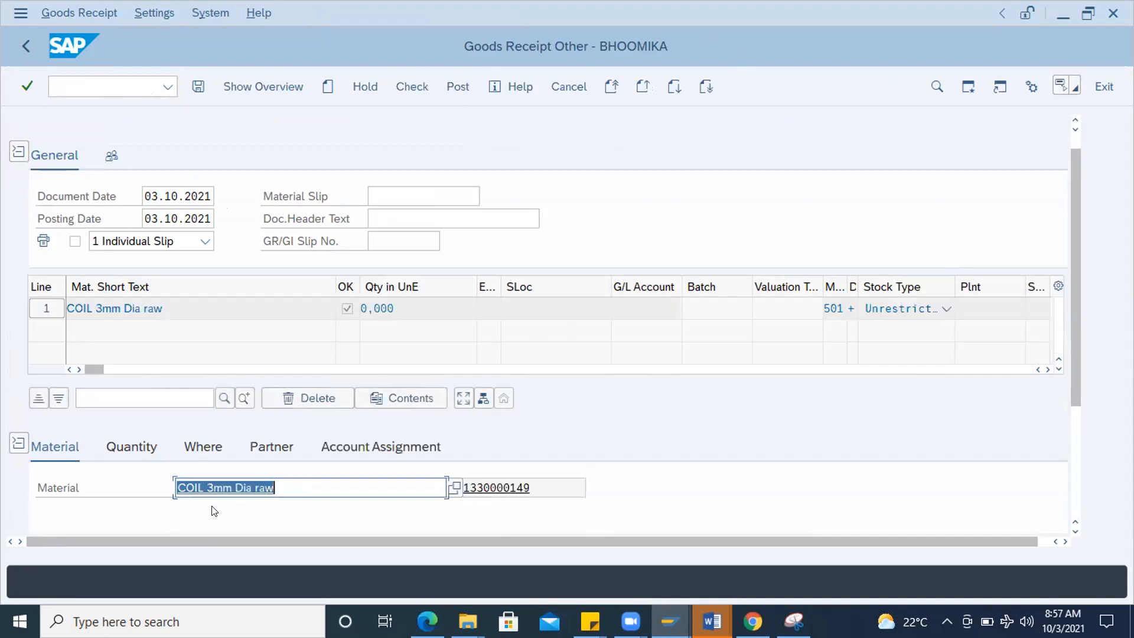
- Examine the goods receipt item's movement type, plant and account assignment details
left_click(202, 453)
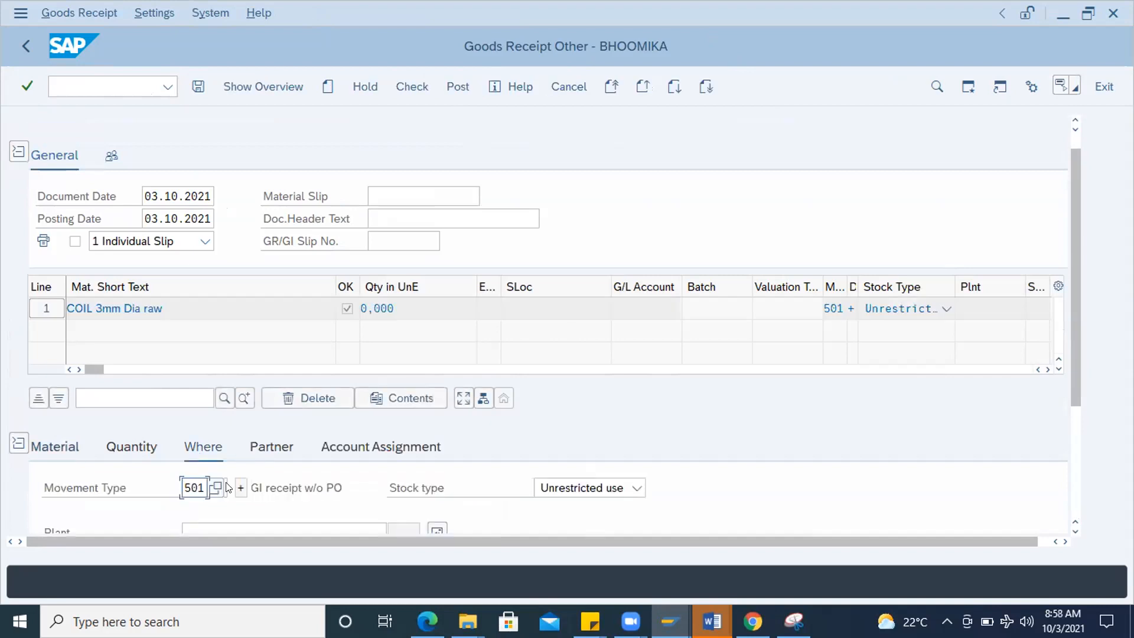
scroll(1078, 397, "down", 3)
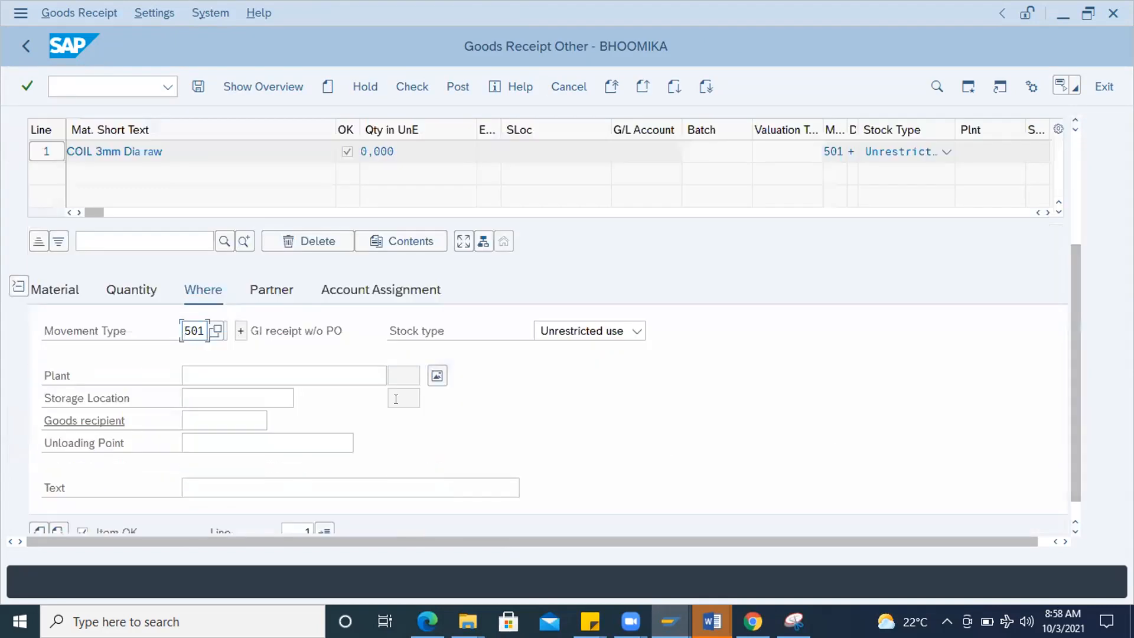
left_click(381, 288)
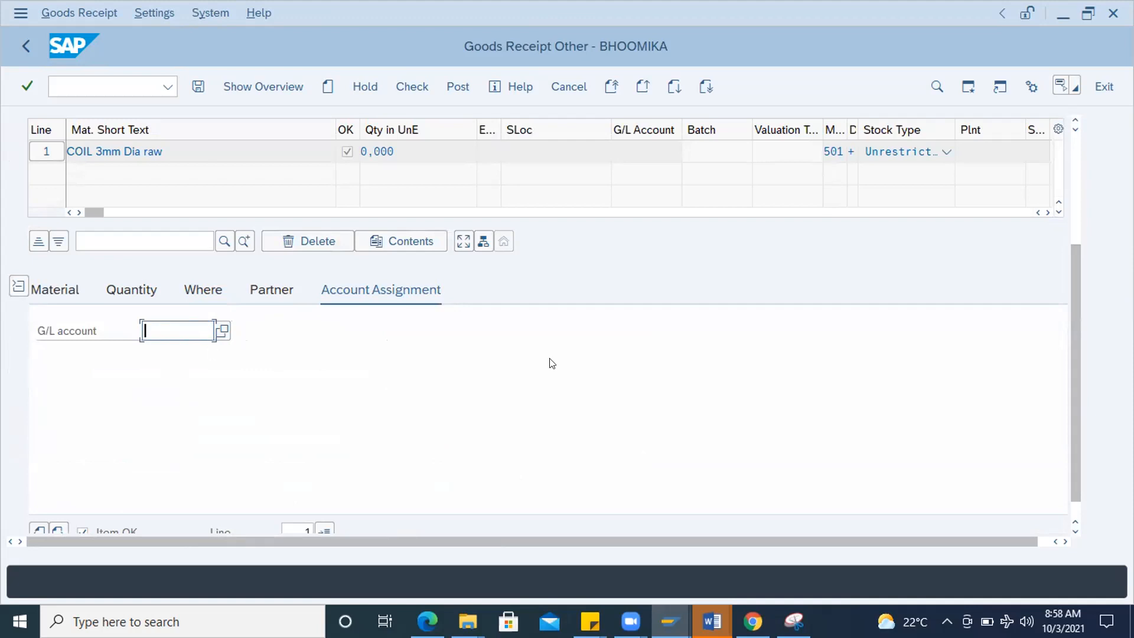
scroll(711, 366, "up", 3)
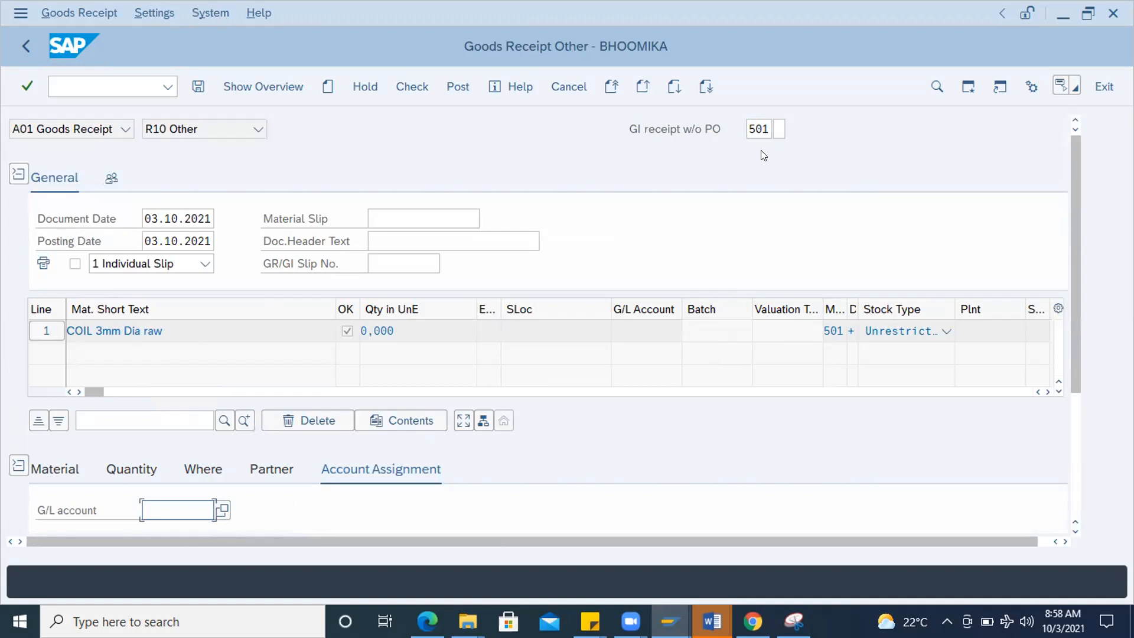
scroll(565, 403, "down", 3)
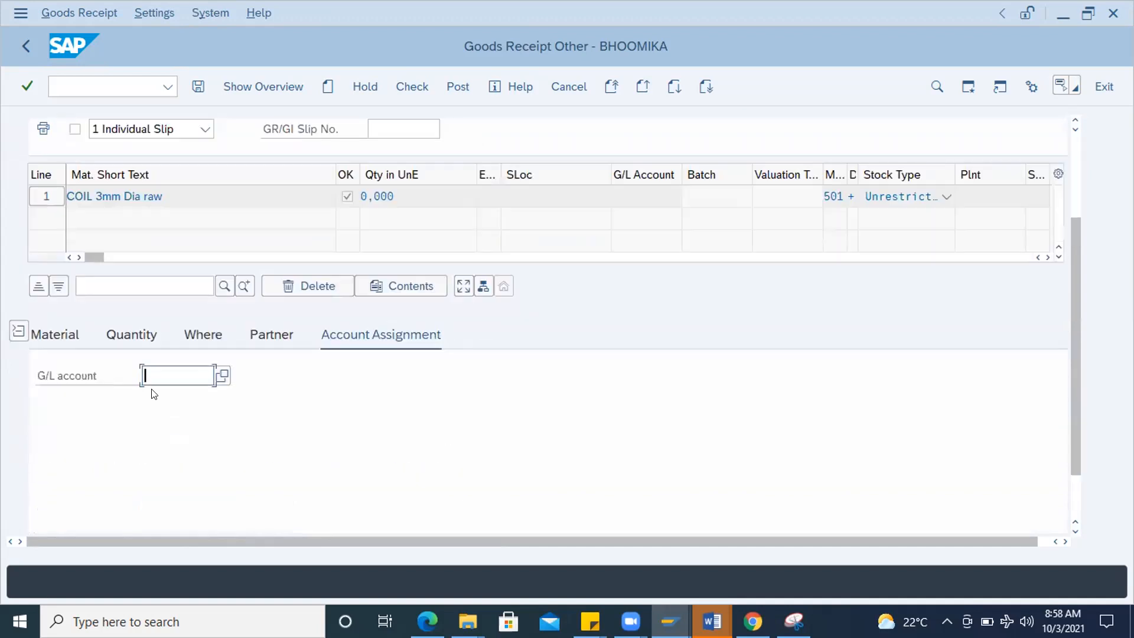
- Check the item's G/L account field against the valuation classes of the INV and BSA entries in the GBB list
left_click(179, 378)
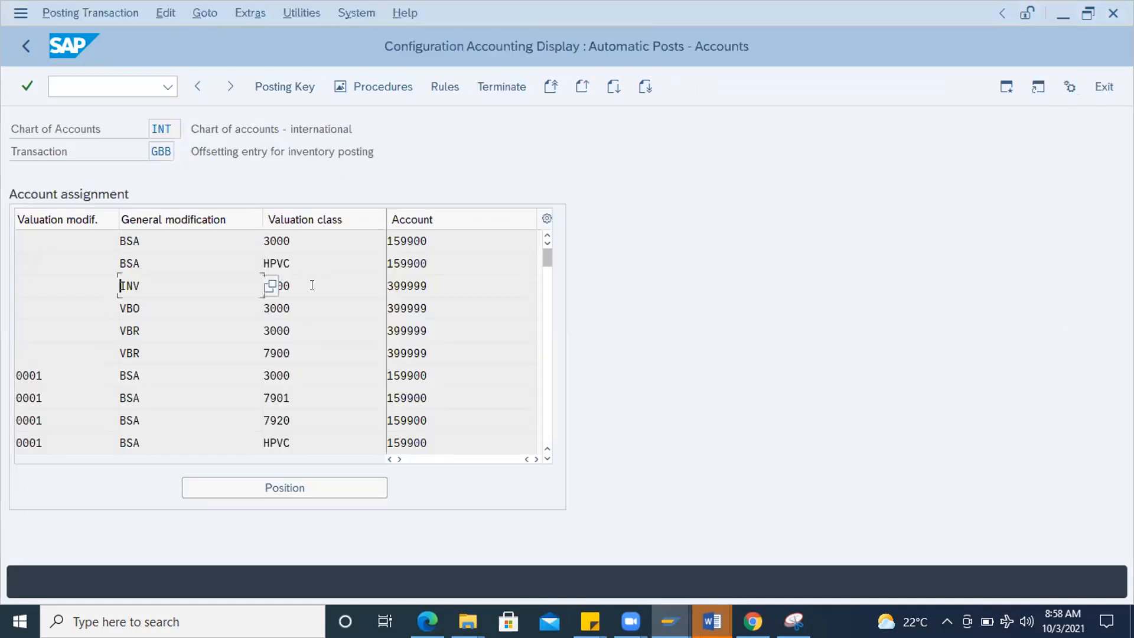
left_click_drag(313, 286, 218, 275)
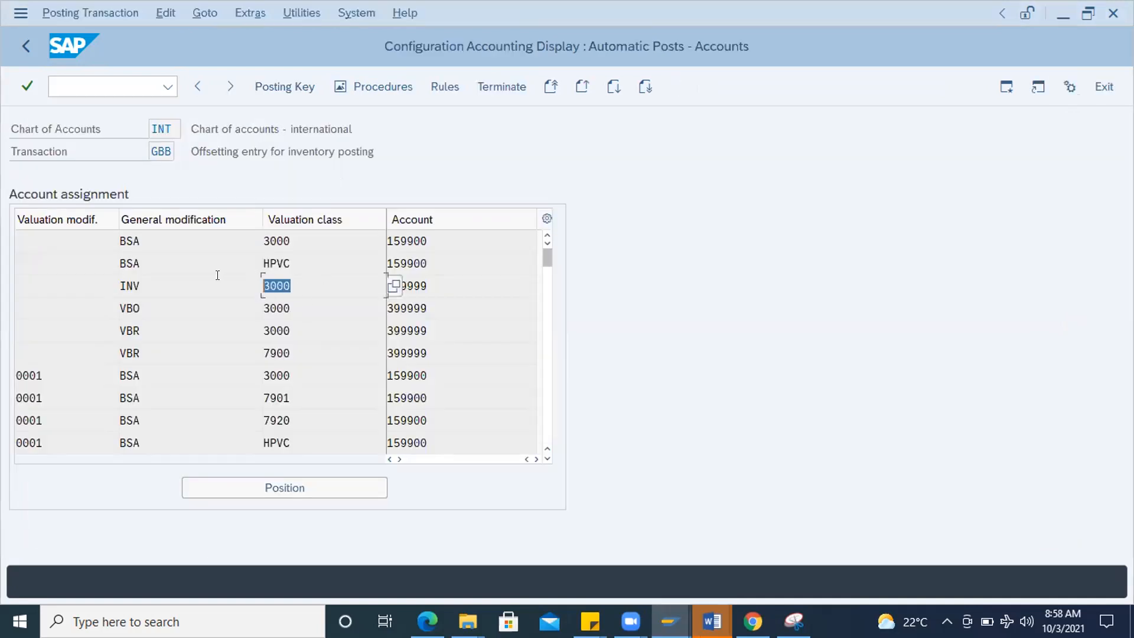
left_click_drag(299, 261, 230, 250)
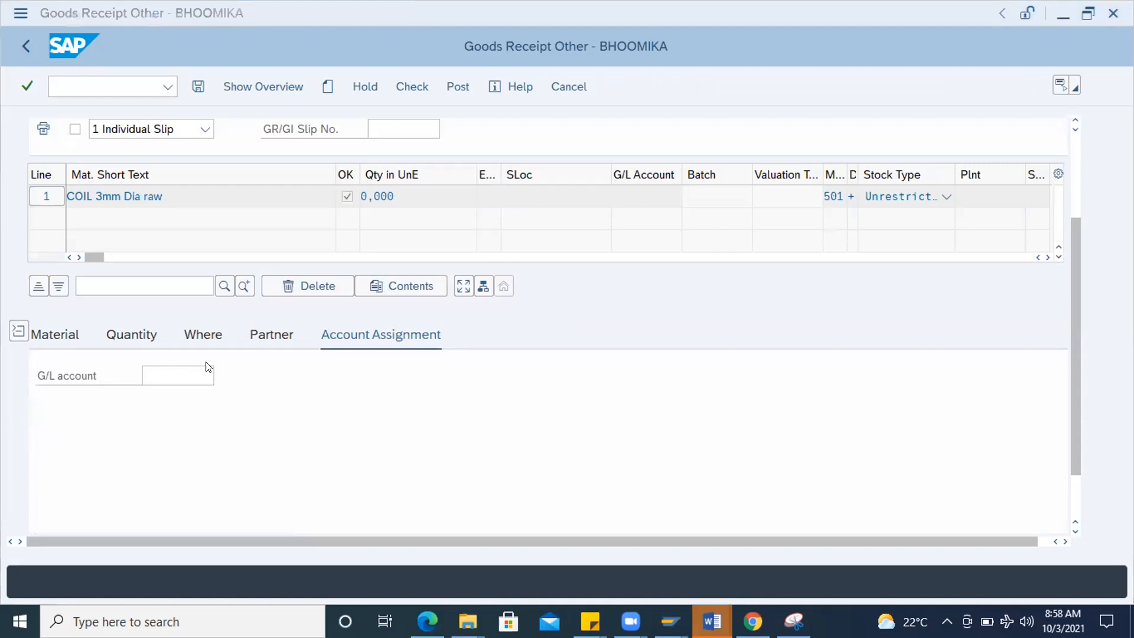
- Display the master record of the goods receipt item's material and request its Accounting 1 view
left_click(208, 366)
left_click(88, 329)
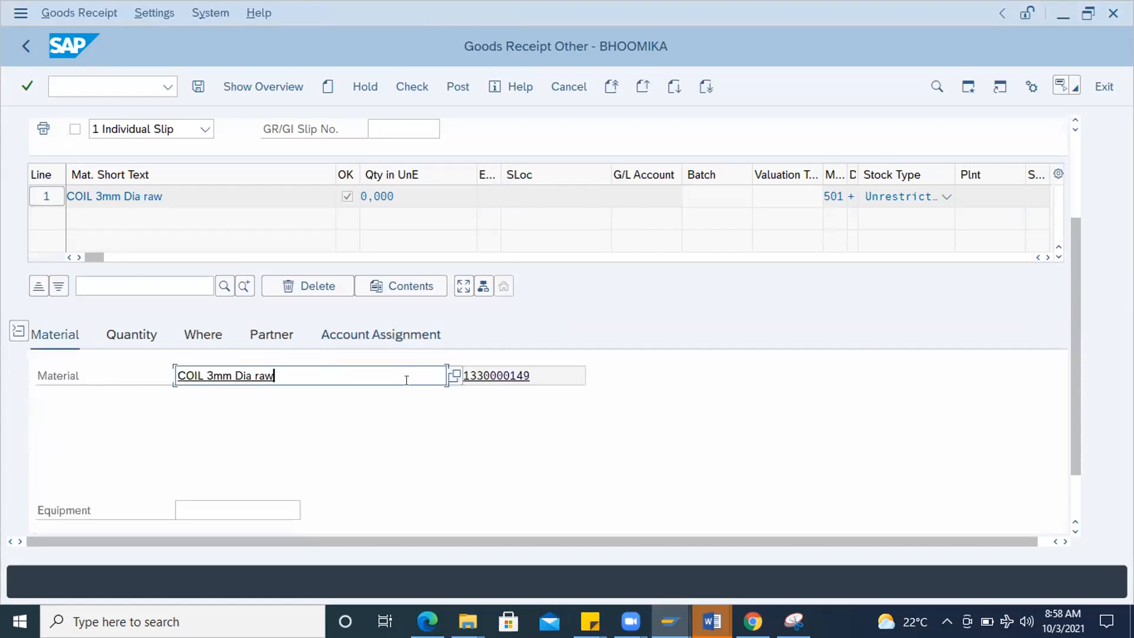
left_click(529, 377)
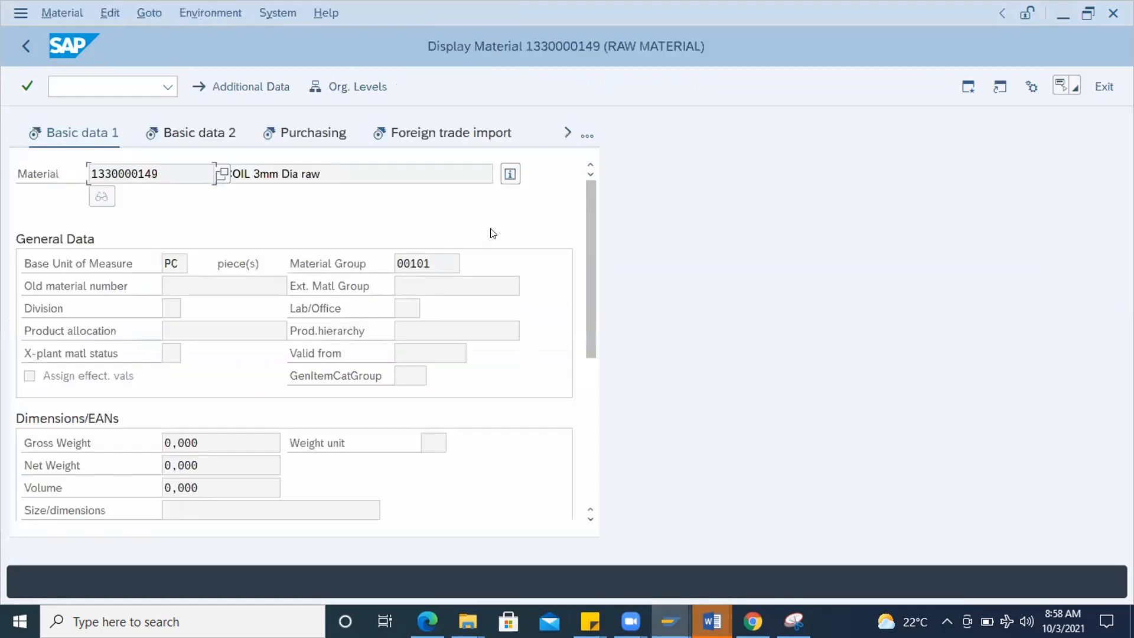
left_click(587, 136)
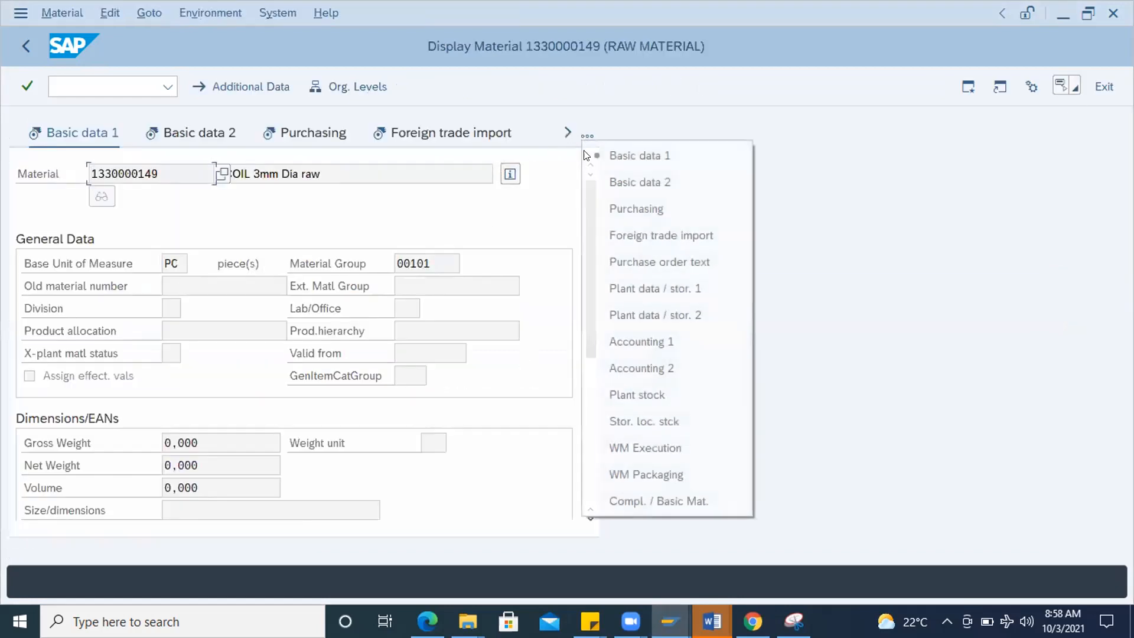
left_click(637, 342)
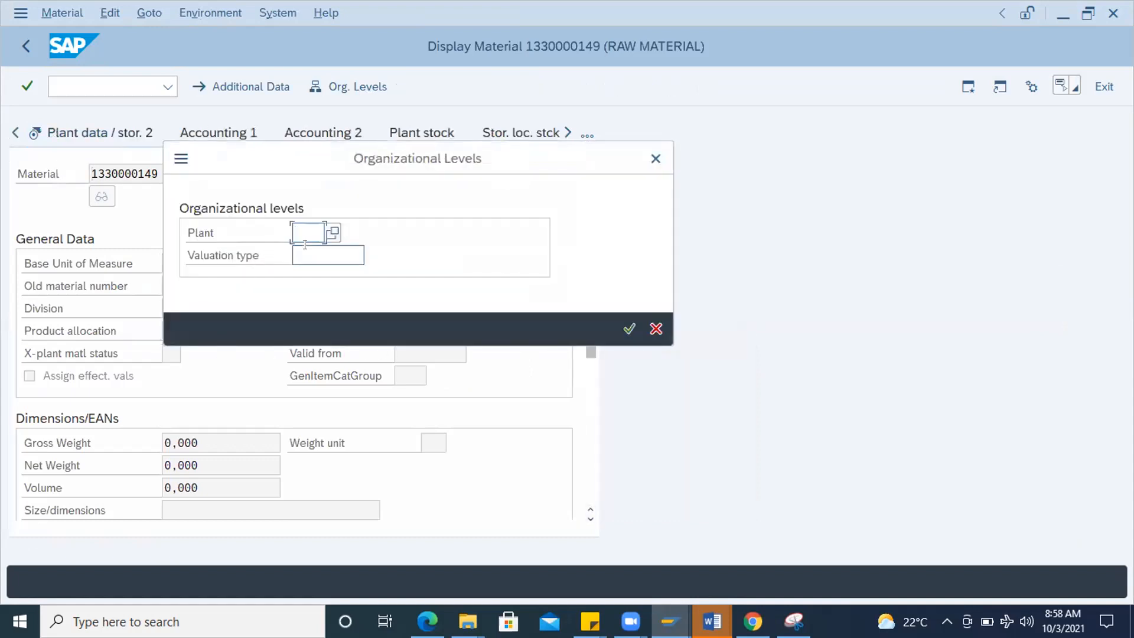
- Choose plant 1000 as the organizational level for the material's accounting view
type("1")
key("BackSpace")
left_click(333, 234)
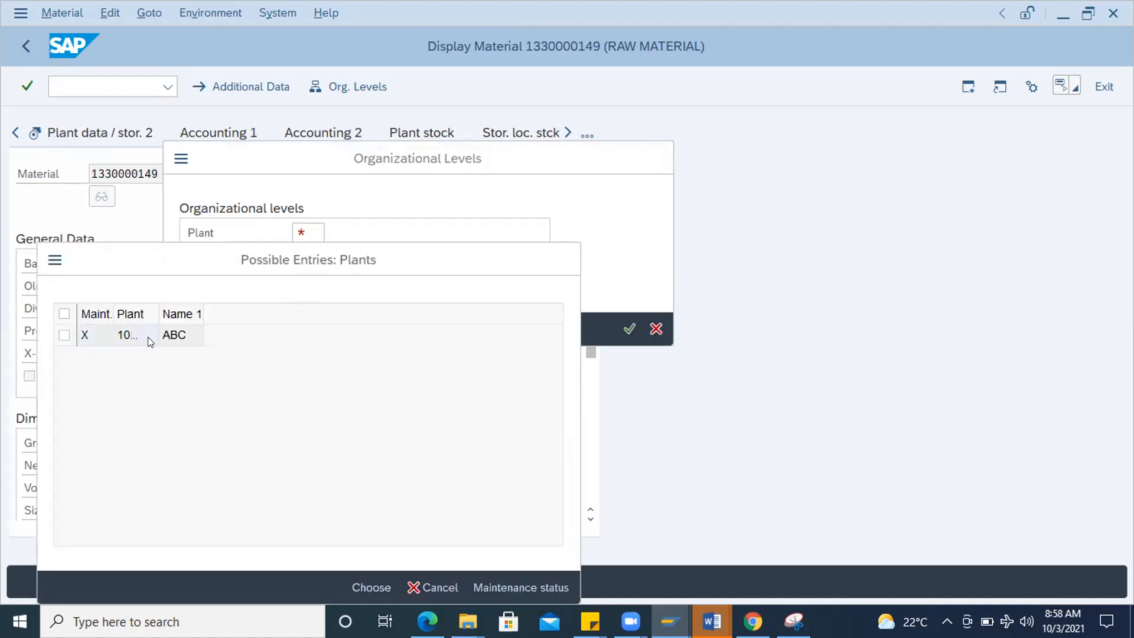
double_click(148, 336)
key("Return")
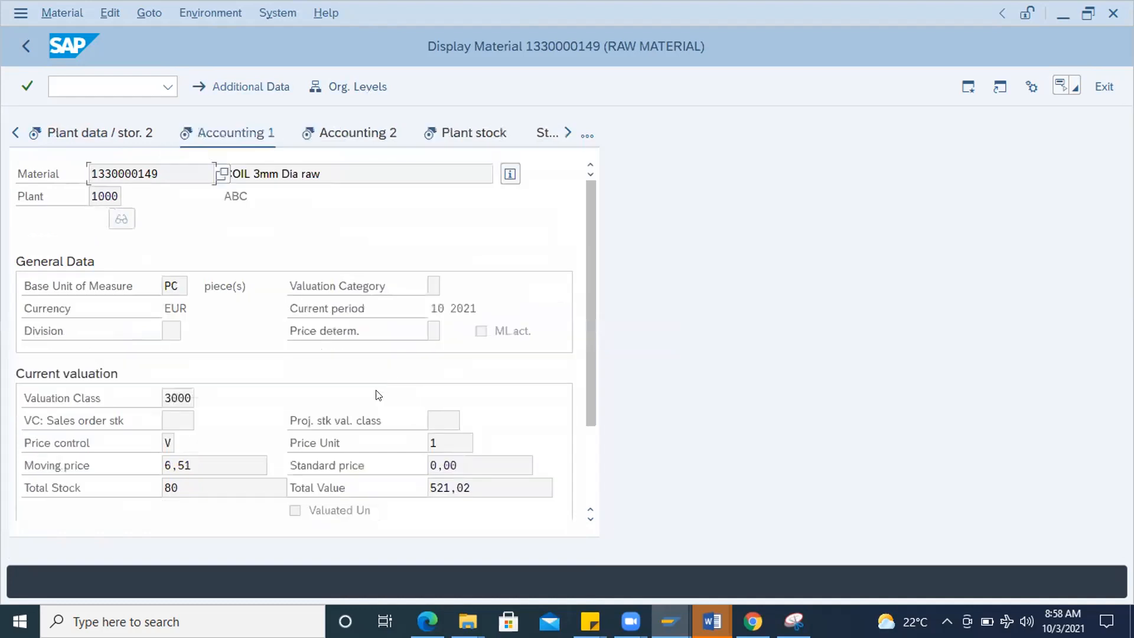
- Check the material's valuation class and compare it with the BSA entry for valuation class 3000 in the GBB list
left_click(173, 398)
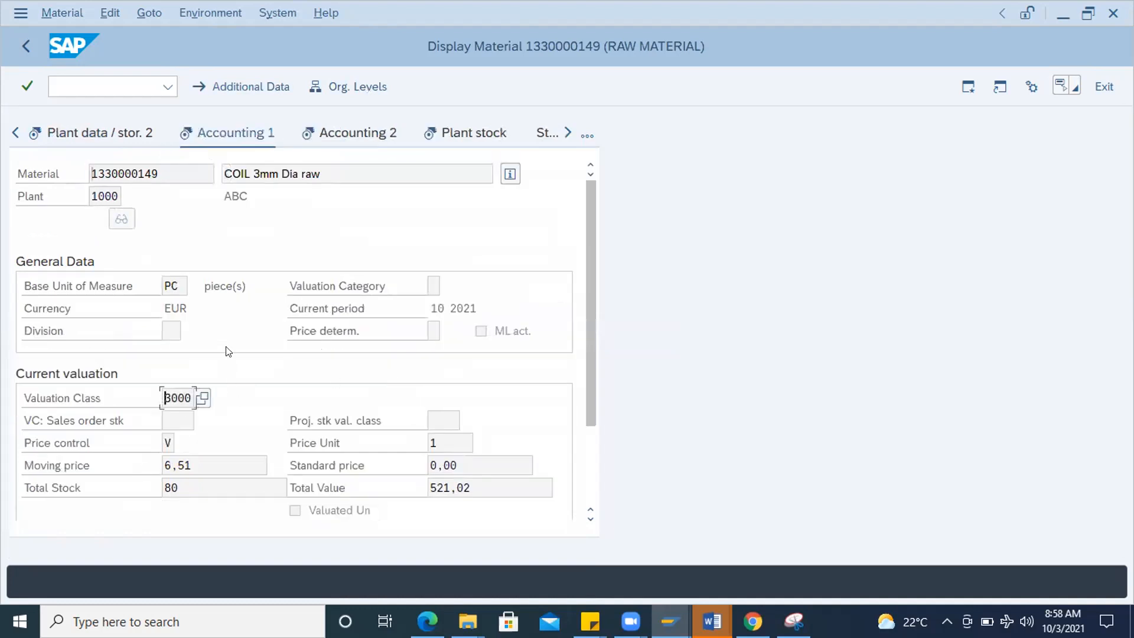
key("alt+Tab")
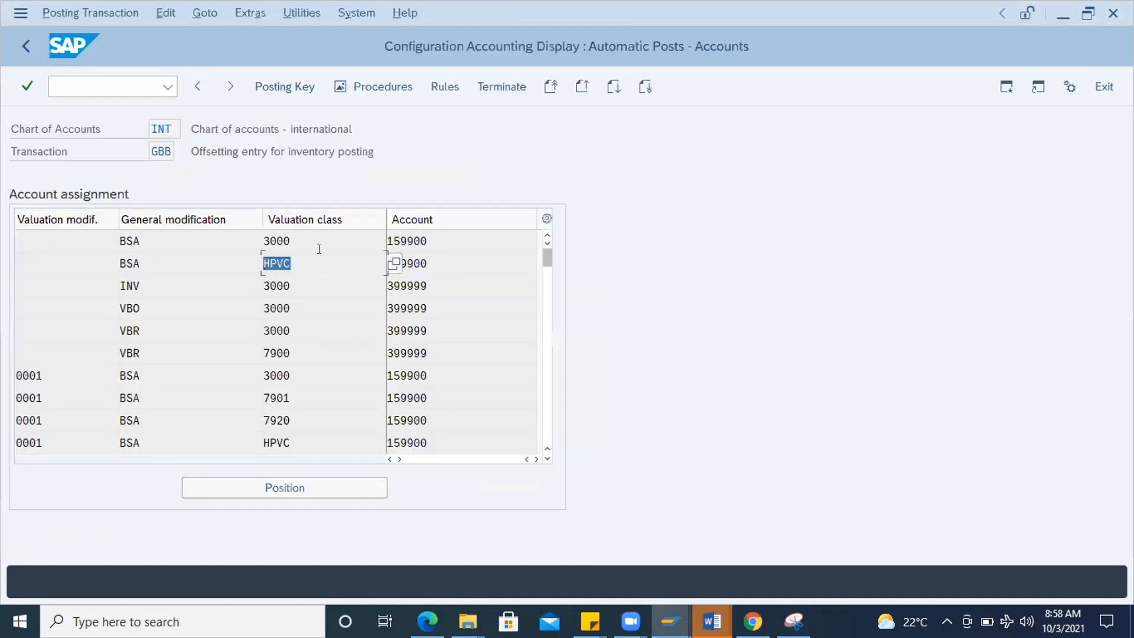
left_click(293, 235)
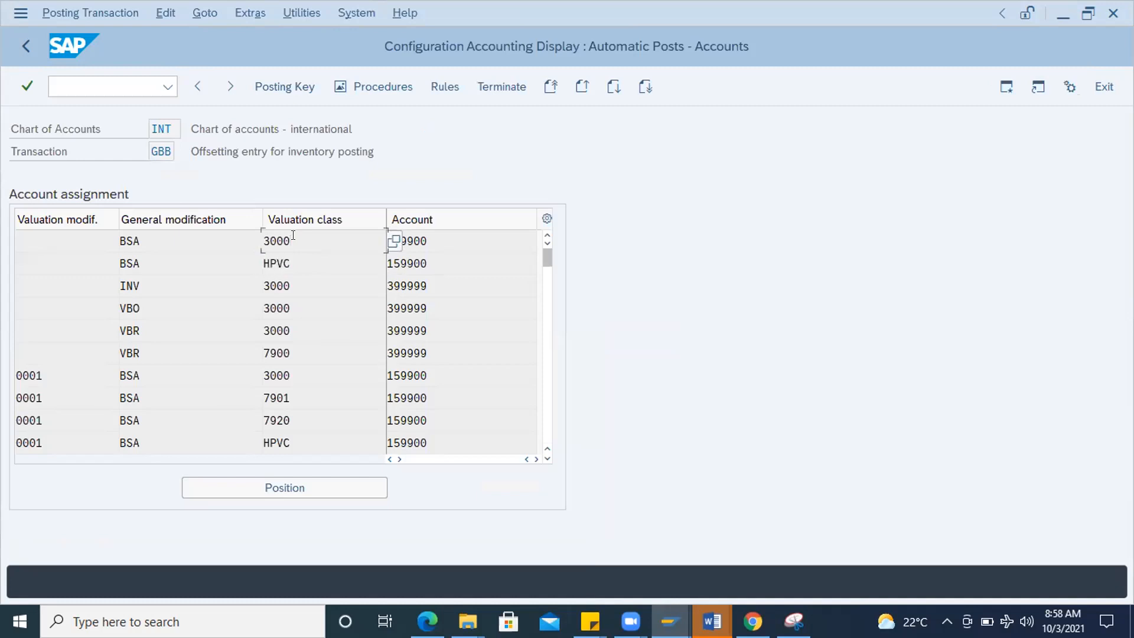
- Compare the account assigned to the BSA entry for valuation class 3000 in the GBB list with the material's accounting data
left_click(434, 236)
left_click_drag(433, 236, 322, 244)
key("alt+Tab")
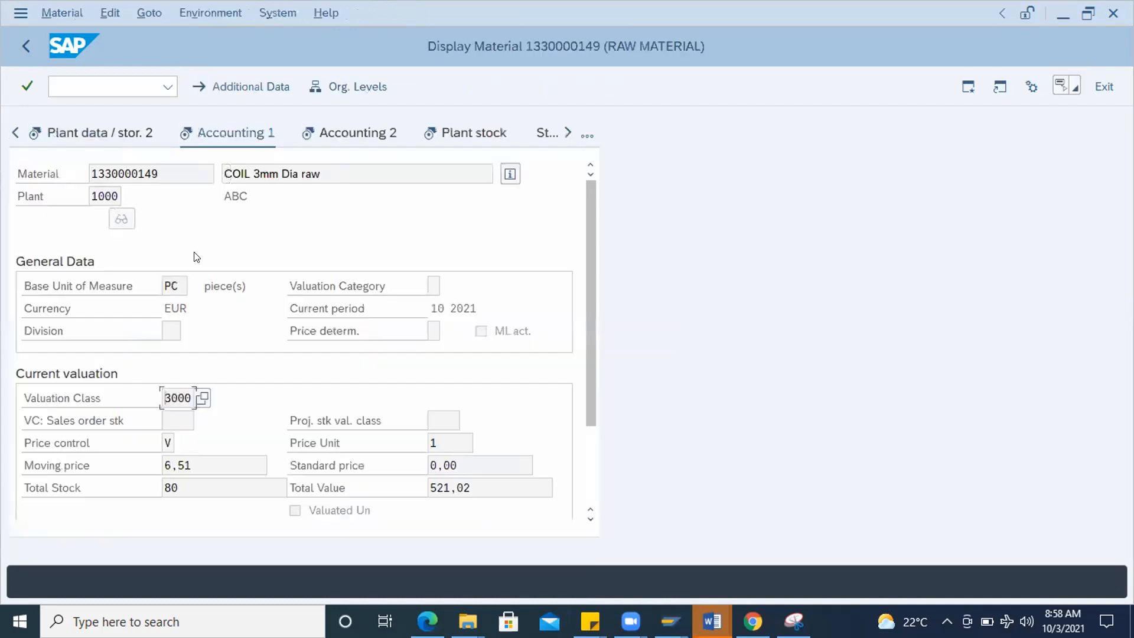
key("alt+Tab")
key("alt+Tab")
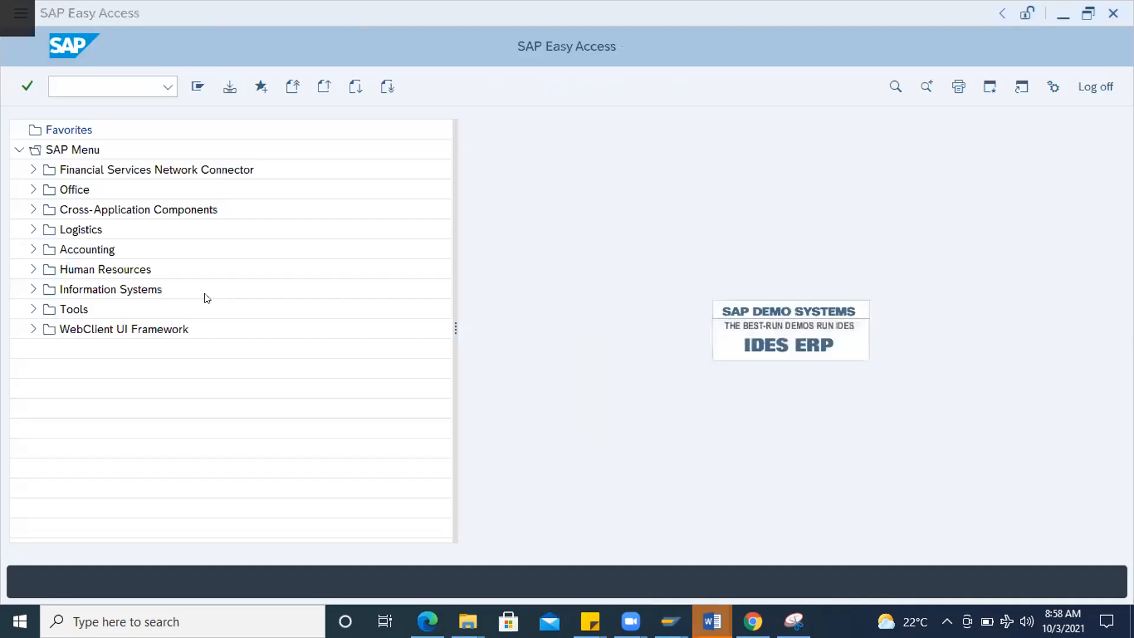
key("alt+Tab")
key("alt+Tab")
key("alt+Tab")
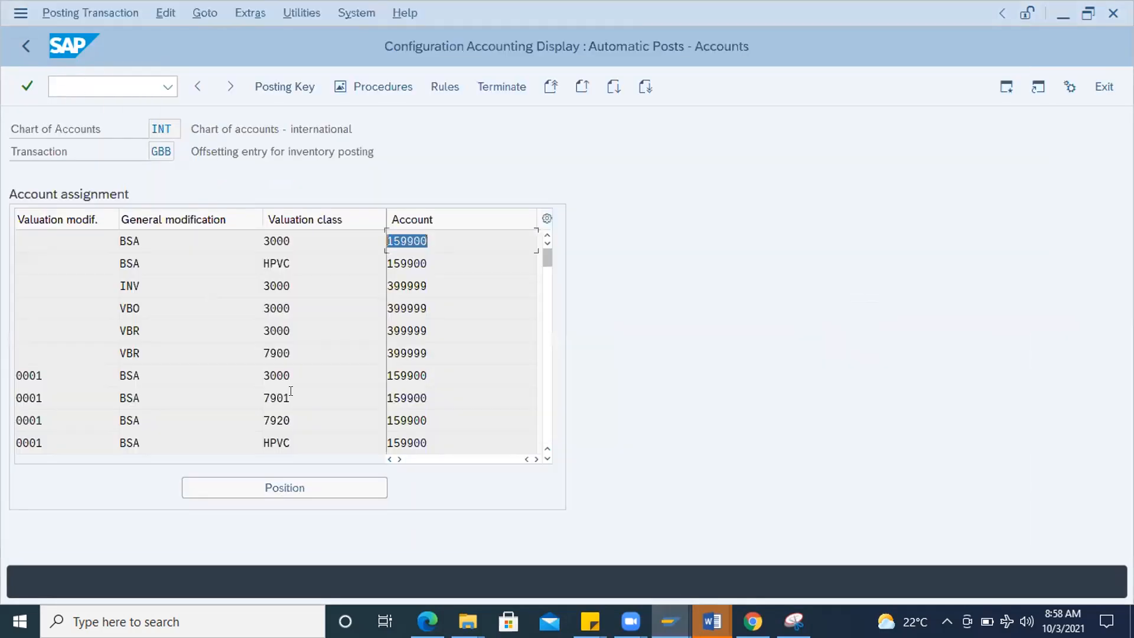
- Leave the material master display and return to the goods receipt item
left_click(668, 622)
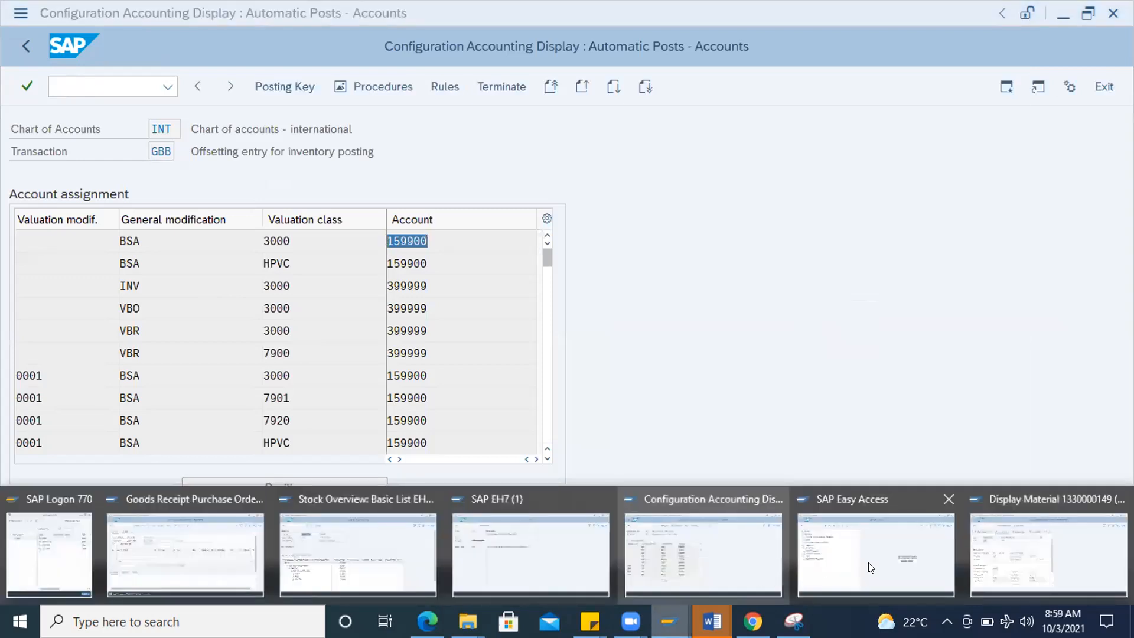
left_click(746, 552)
left_click(682, 606)
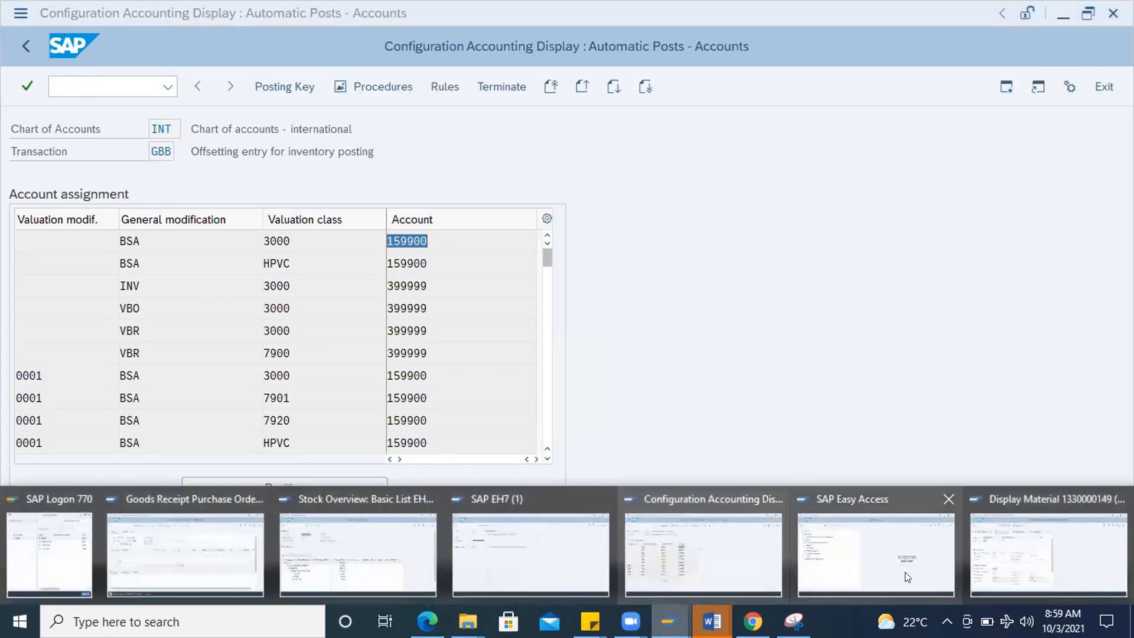
left_click(1006, 570)
left_click(21, 44)
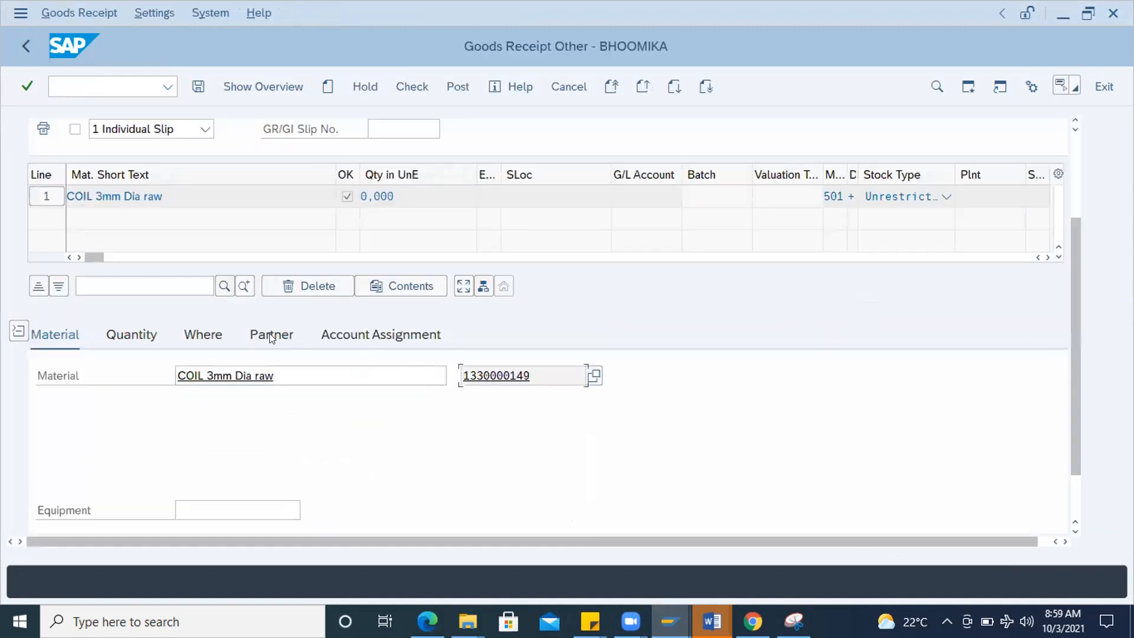
- Assign plant 1000 and storage location 0001 to the goods receipt item
left_click(189, 333)
left_click(224, 413)
type("1")
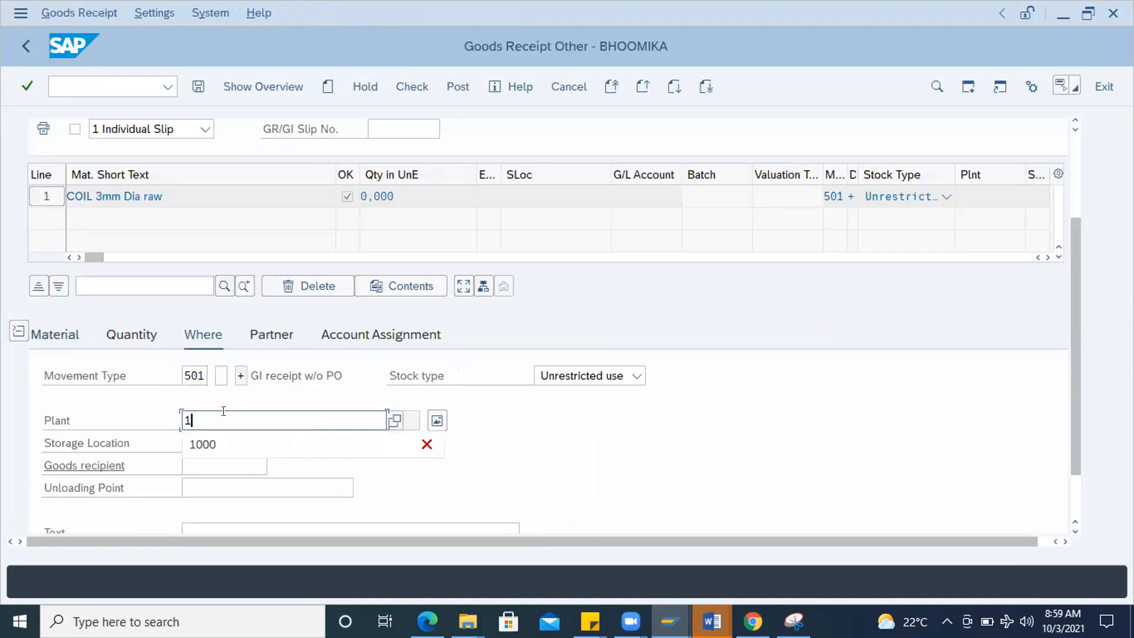
type("000")
left_click(194, 435)
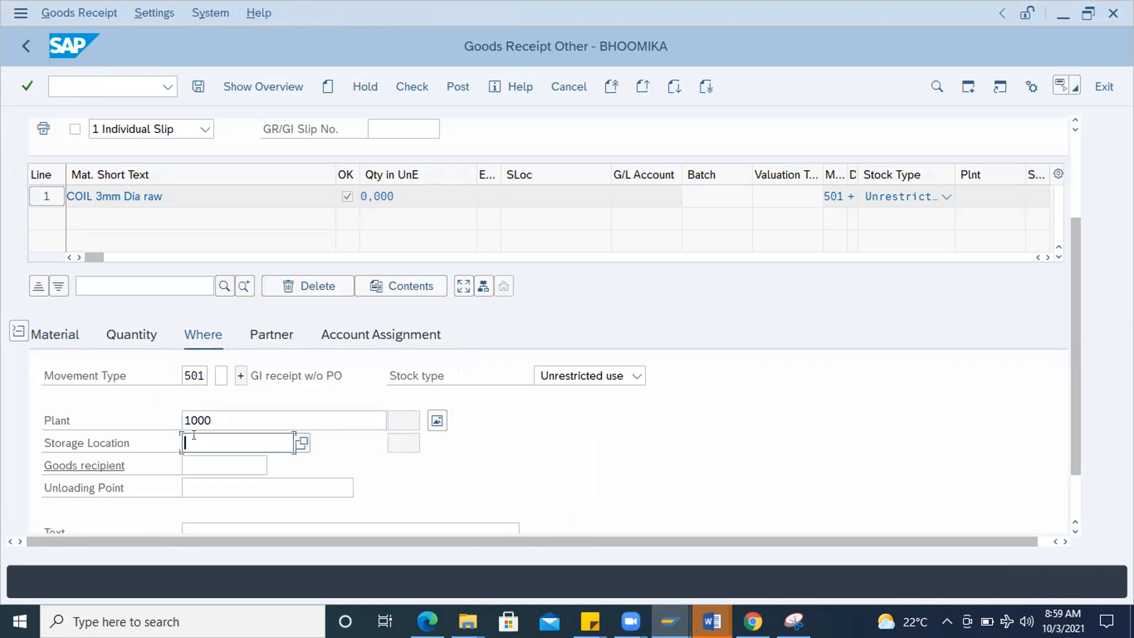
left_click(302, 442)
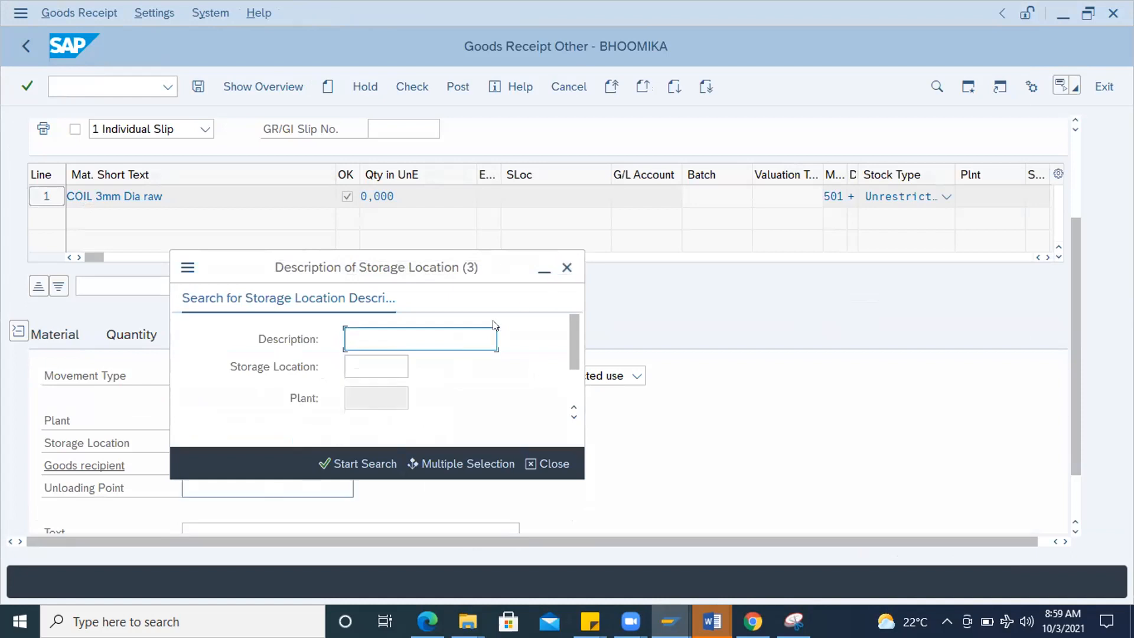
left_click(567, 267)
left_click(250, 438)
left_click(232, 460)
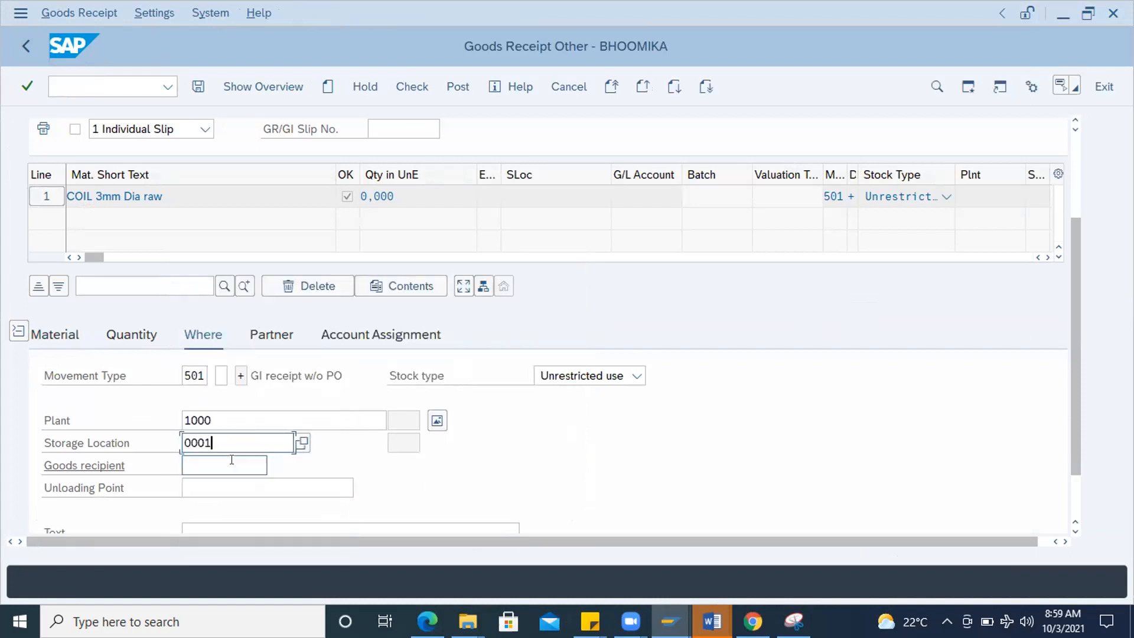
key("Return")
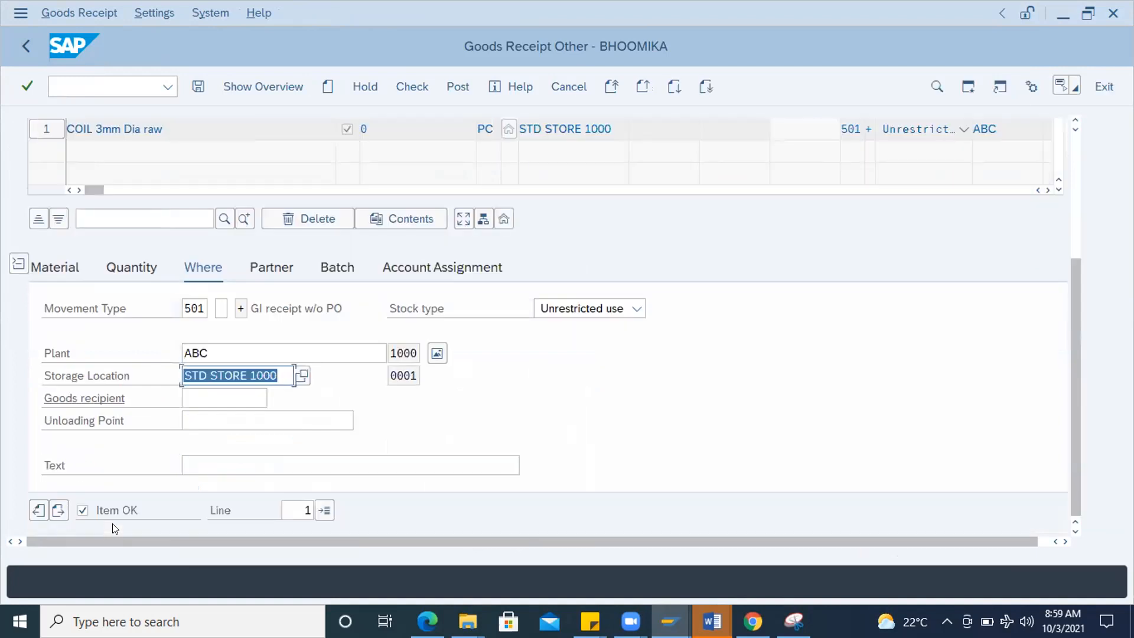
- Run a check on the goods receipt, dismiss its log and set the item's quantity in unit of entry to 10 PC
left_click(394, 86)
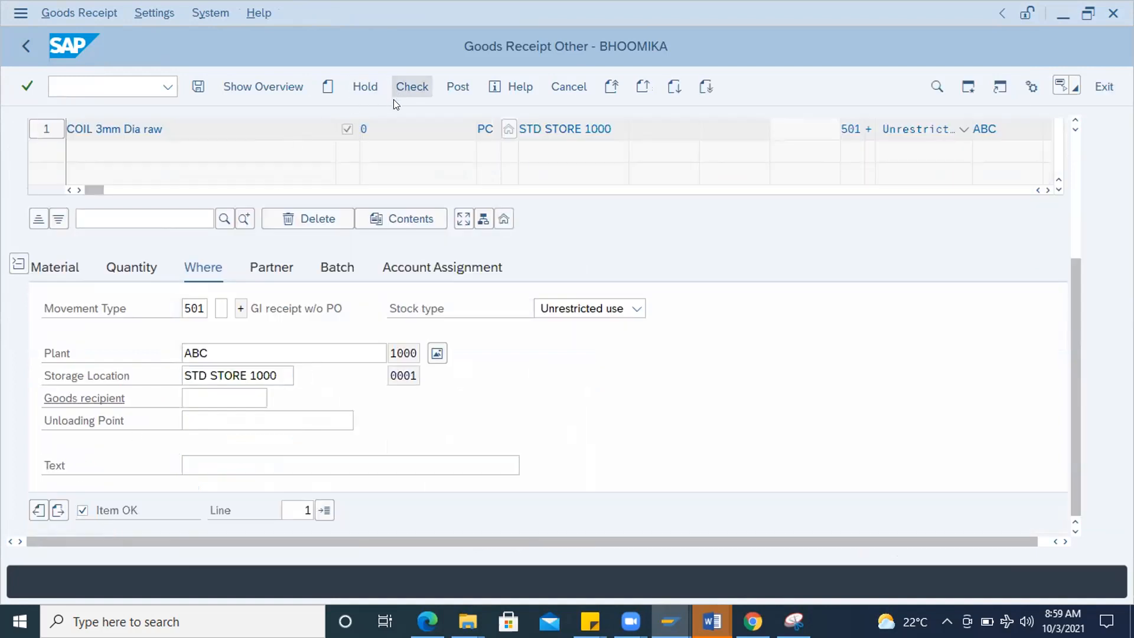
left_click(52, 375)
left_click(138, 275)
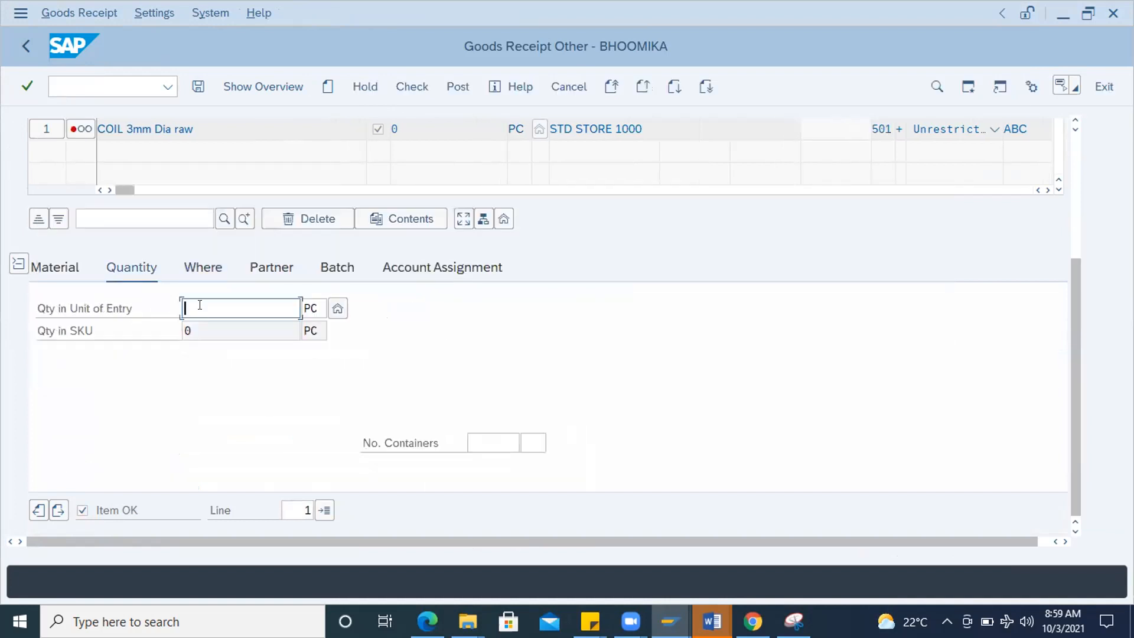
type("10")
key("Return")
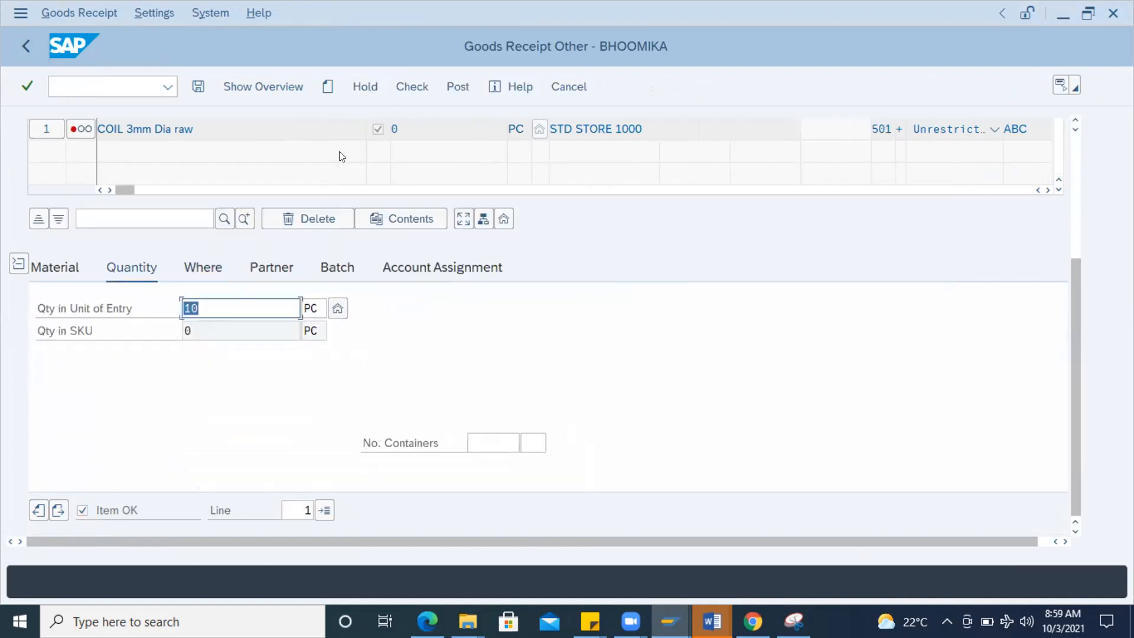
- Check the goods receipt again and open the long text of the account determination error
left_click(406, 88)
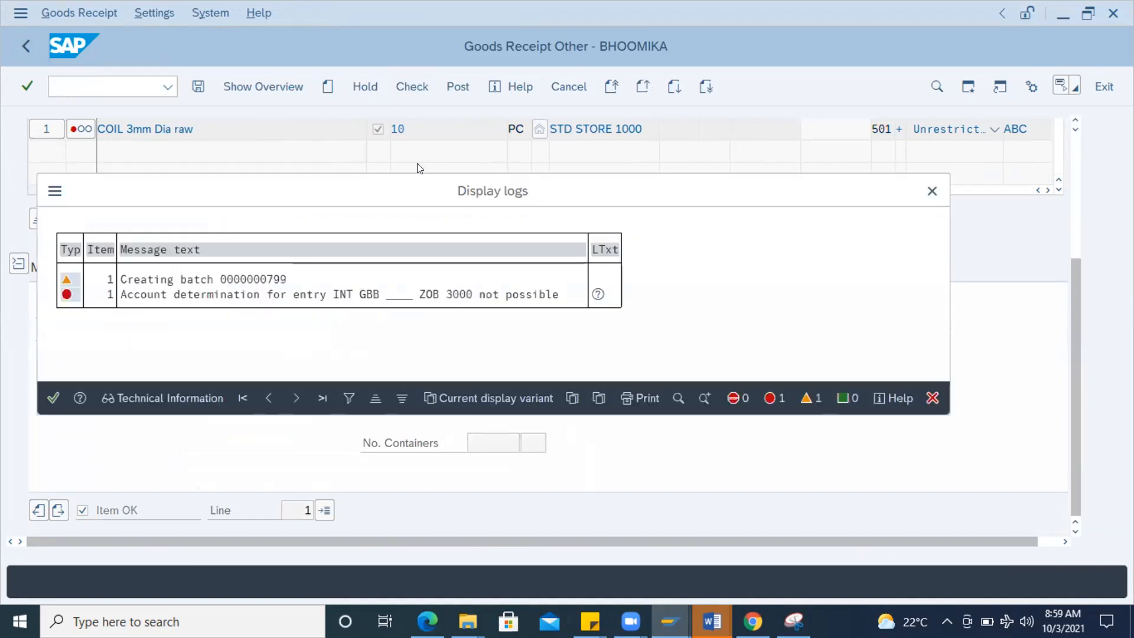
left_click(147, 297)
double_click(147, 296)
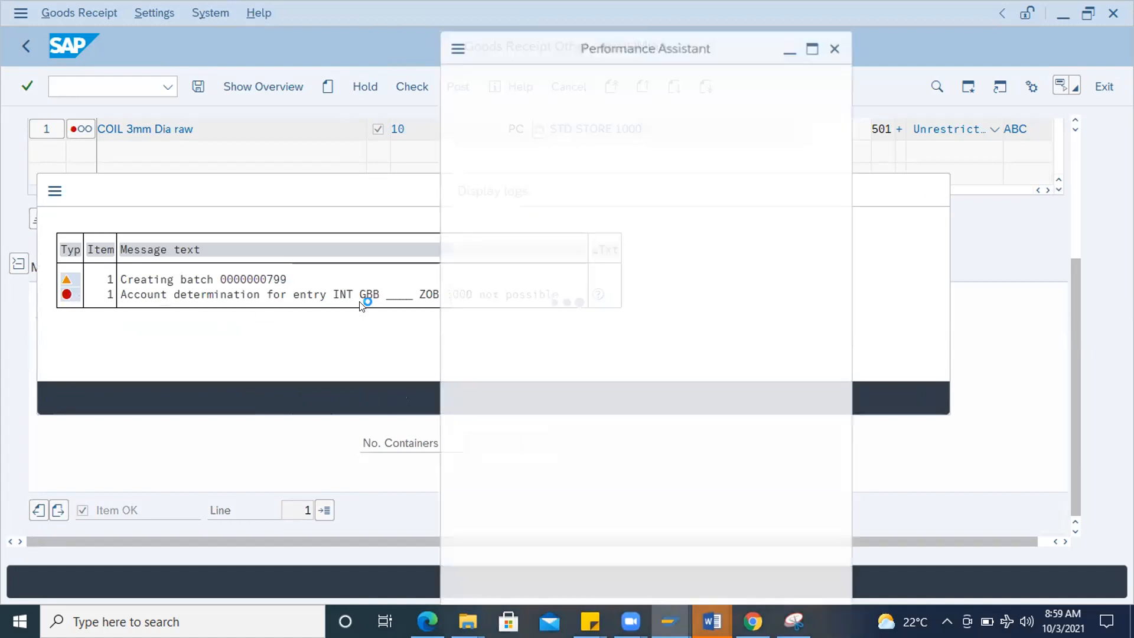
- Copy the error heading from the long text into the Word document below the OBYC line, leaving blank lines around it
left_click_drag(812, 102, 452, 102)
key("ctrl+c")
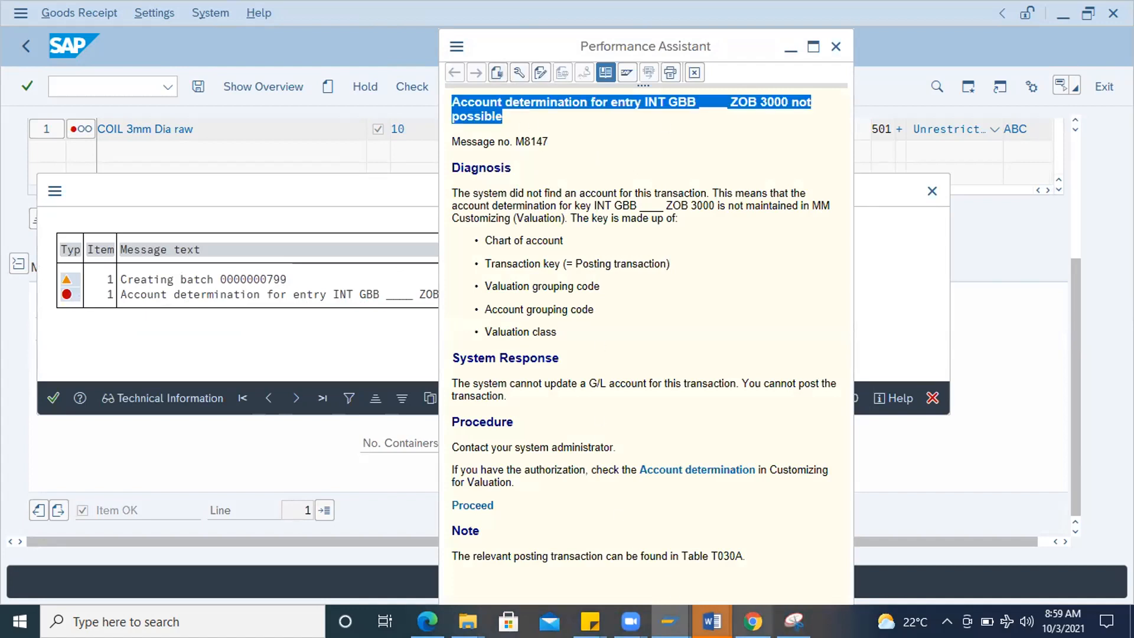
mouse_move(712, 621)
left_click(854, 552)
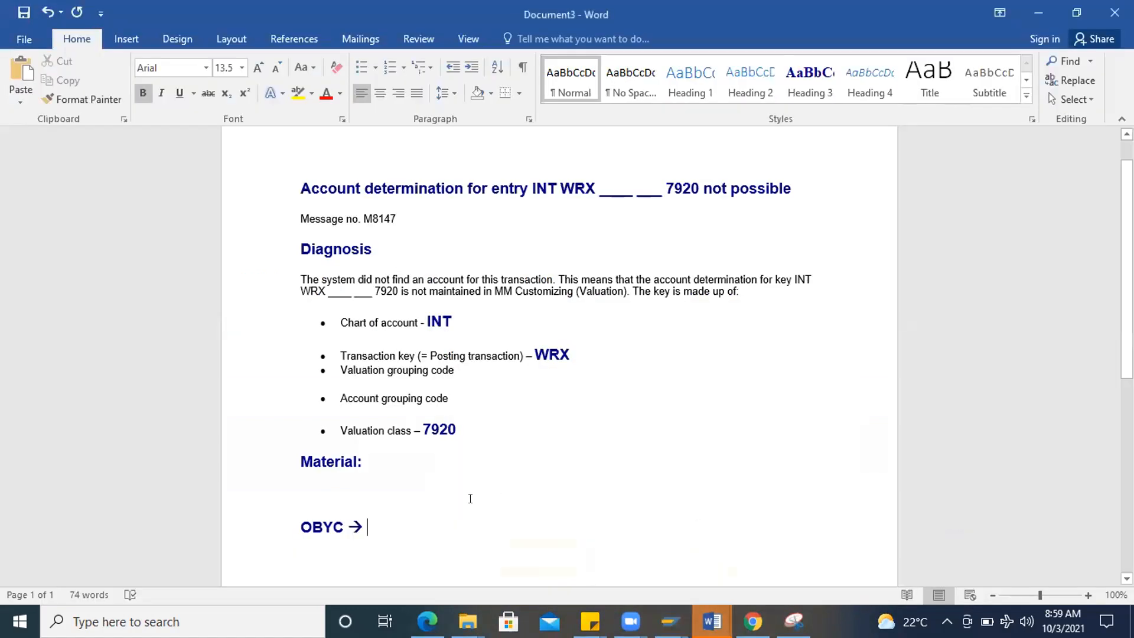
key("Return")
key("Return")
key("Return")
key("Return")
key("ctrl+v")
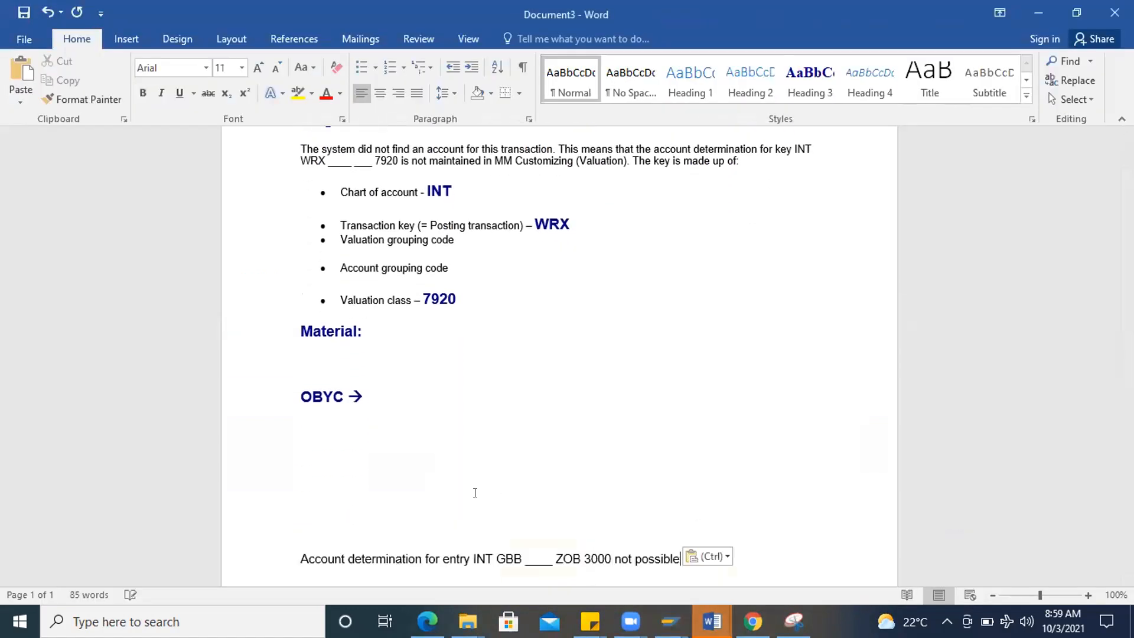
key("Return")
scroll(566, 462, "down", 1)
left_click(739, 476)
key("Return")
key("Return")
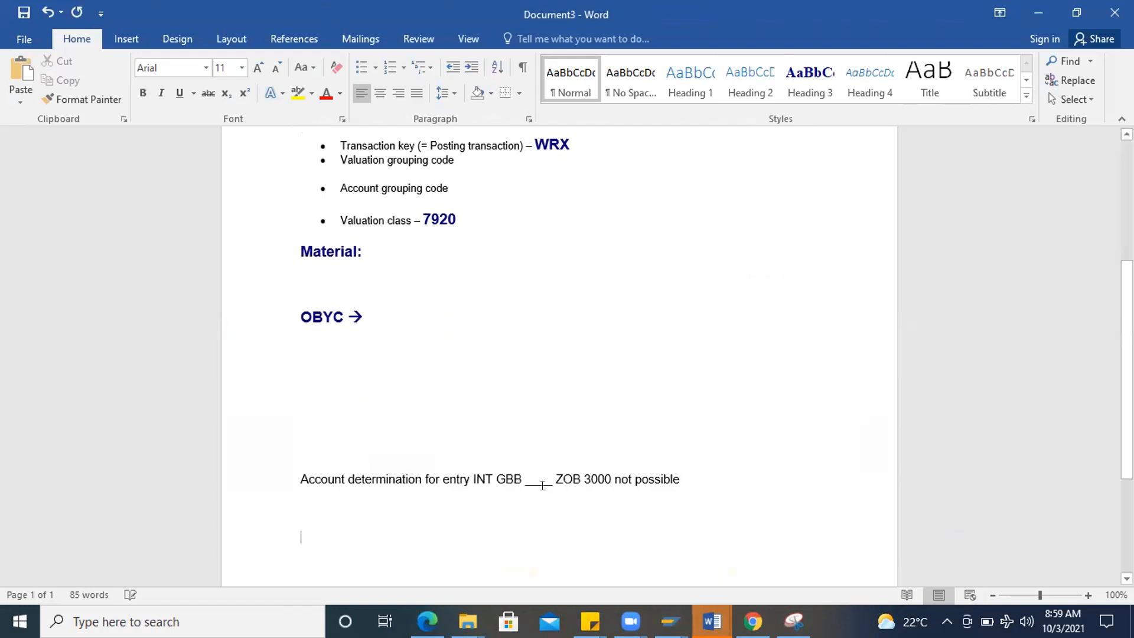
key("Return")
- Examine ZOB and 3000 in the pasted error text and position the GBB list at valuation modification ZOB, valuation class 3000
double_click(559, 477)
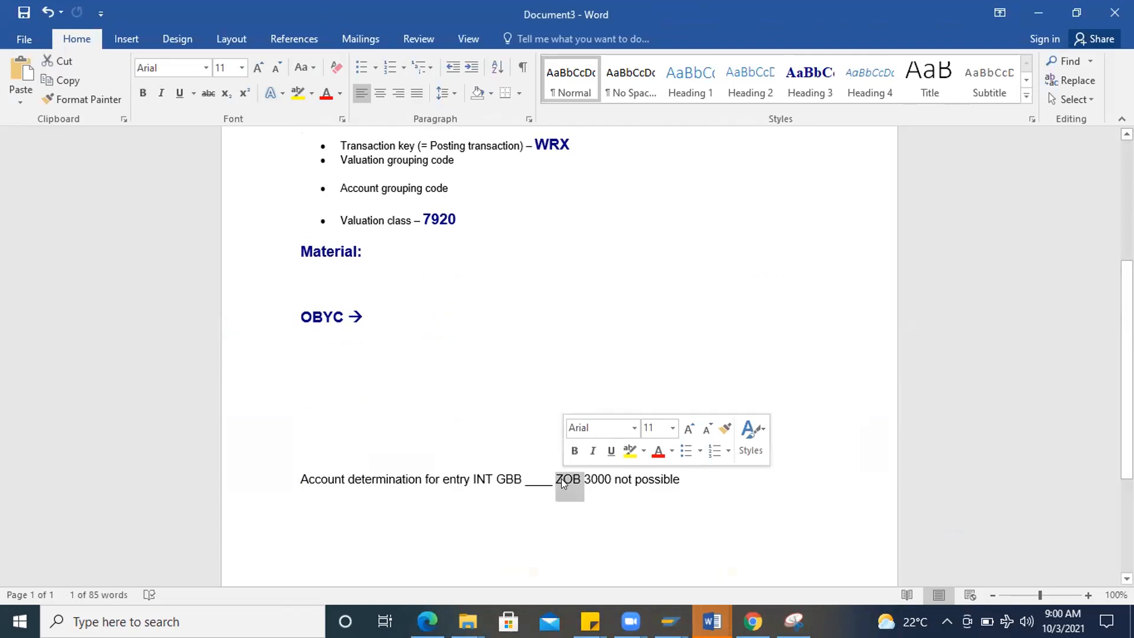
double_click(597, 478)
scroll(552, 419, "down", 3)
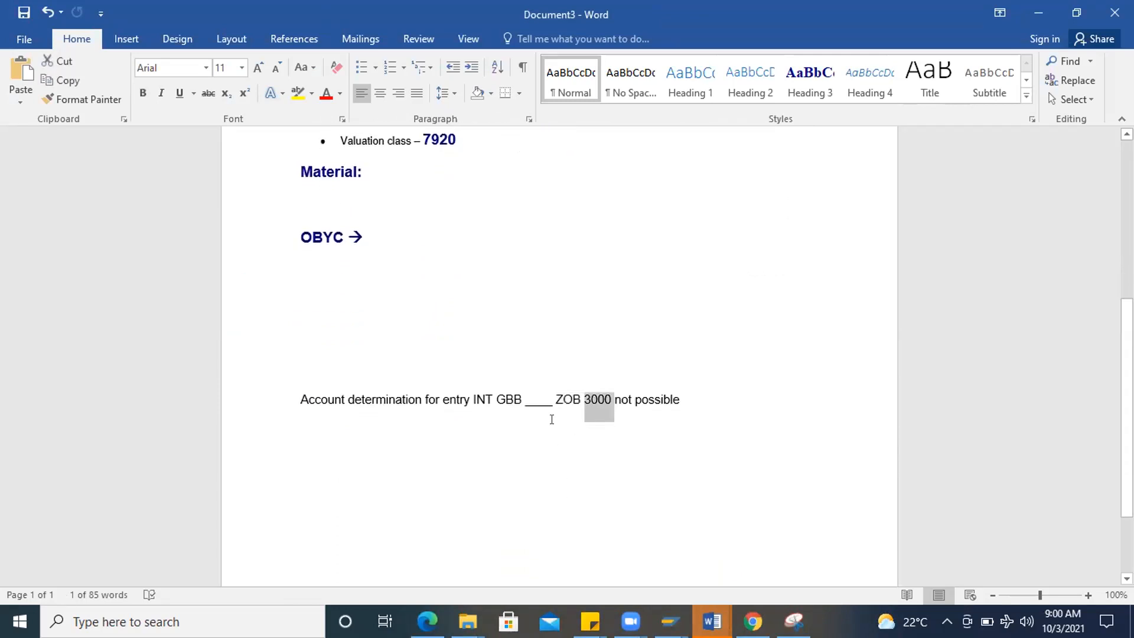
double_click(560, 398)
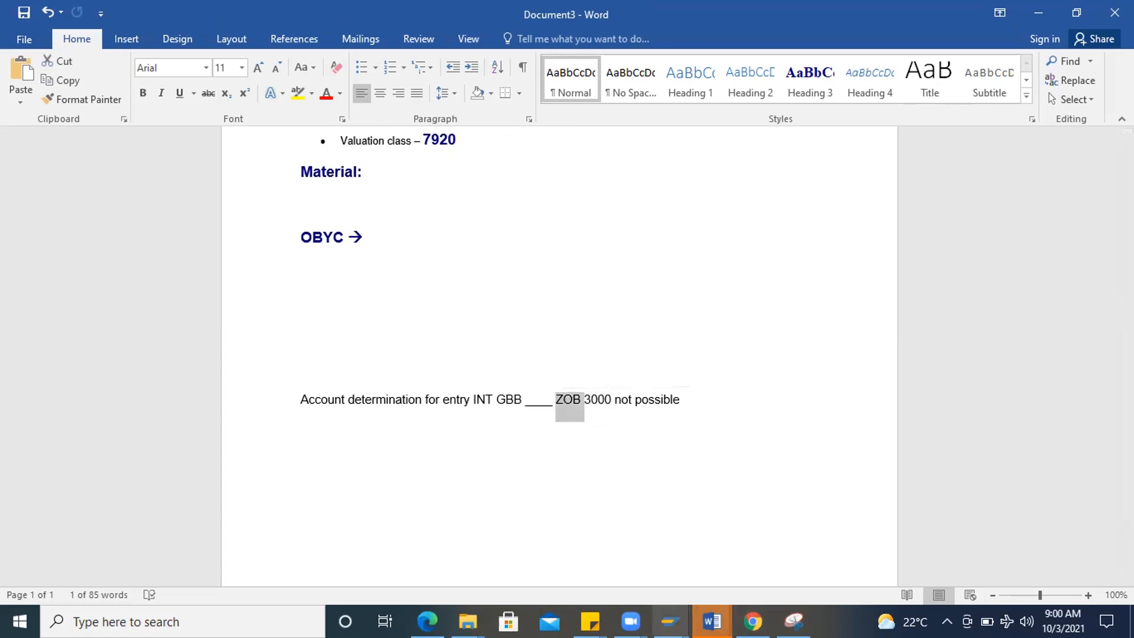
left_click(669, 621)
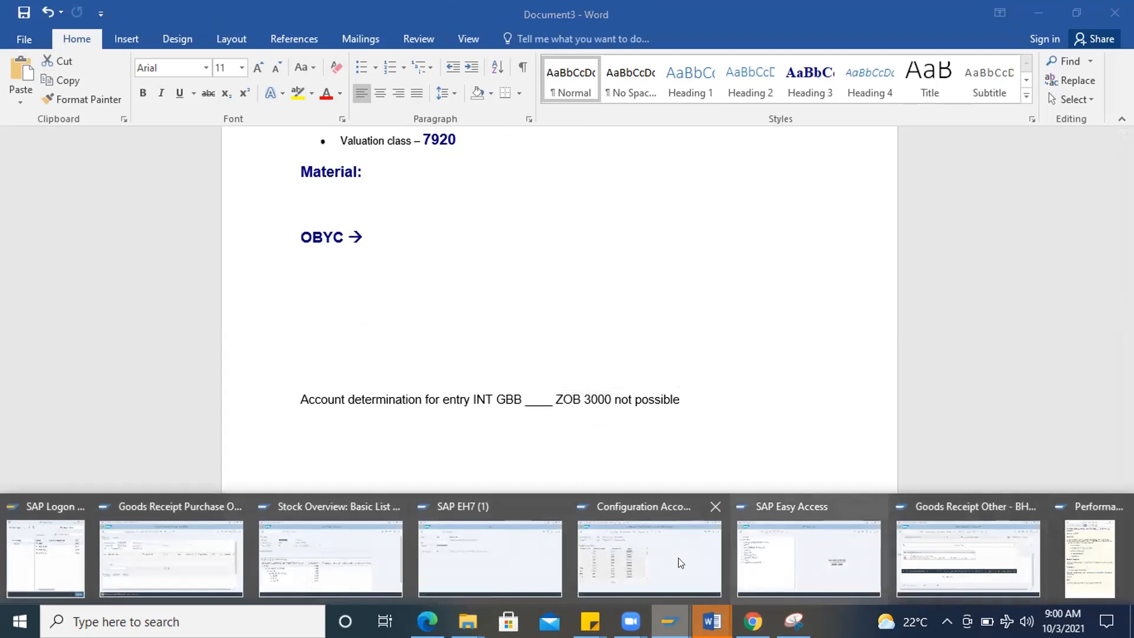
left_click(650, 559)
left_click(293, 486)
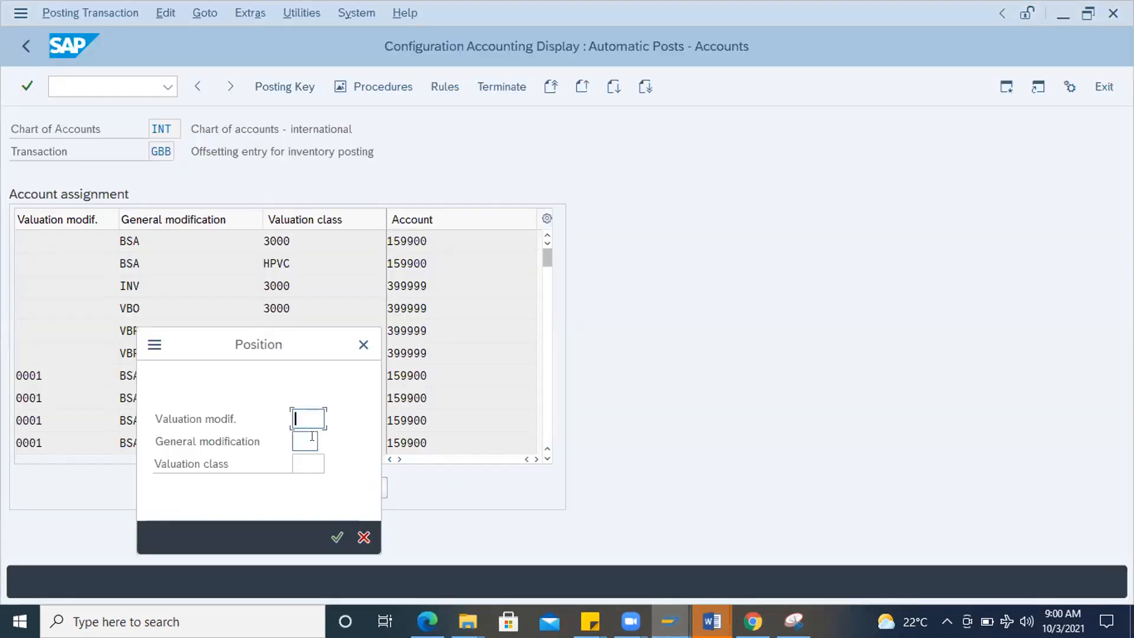
type("ZOB")
left_click(314, 458)
type("3000")
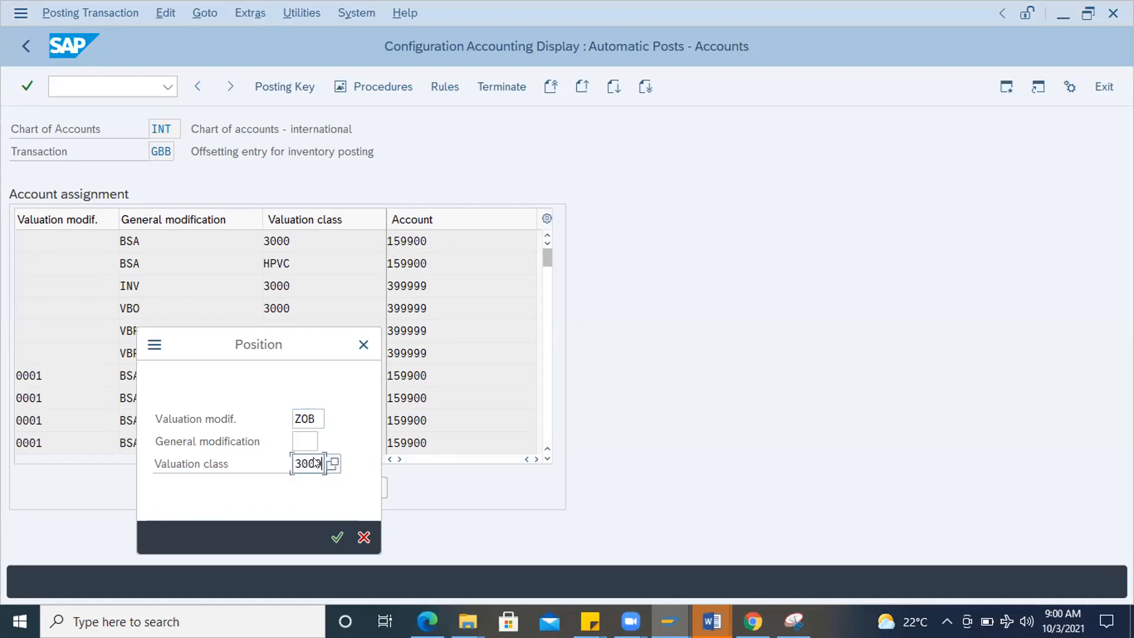
key("Return")
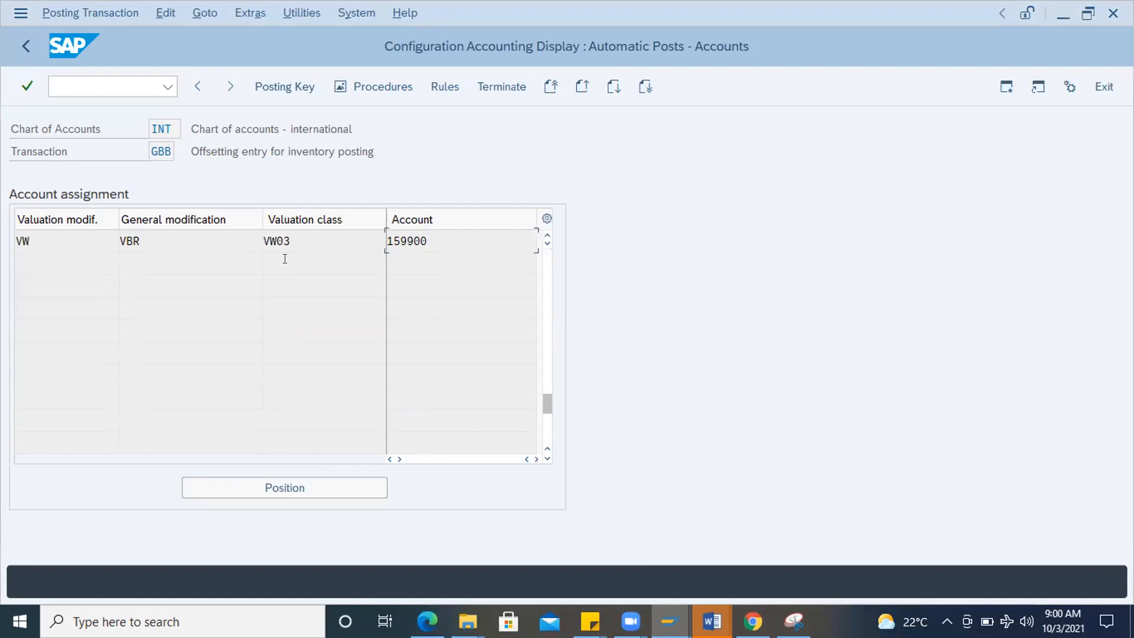
double_click(303, 234)
- Reopen the GBB account assignments from the procedures list and end the configuration transaction
left_click(21, 44)
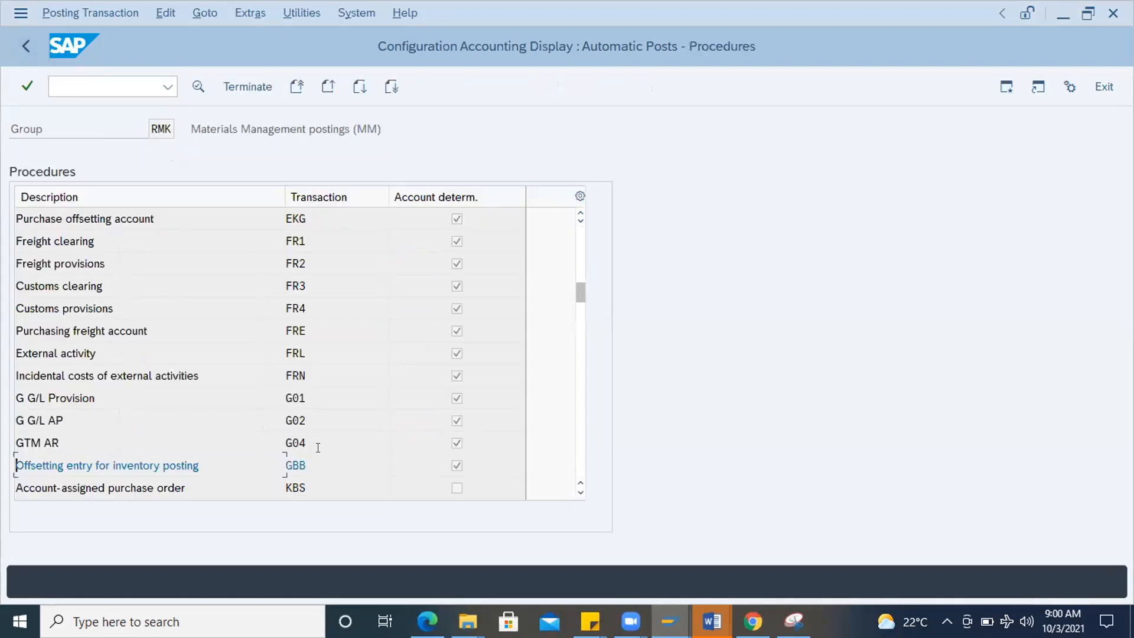
double_click(312, 464)
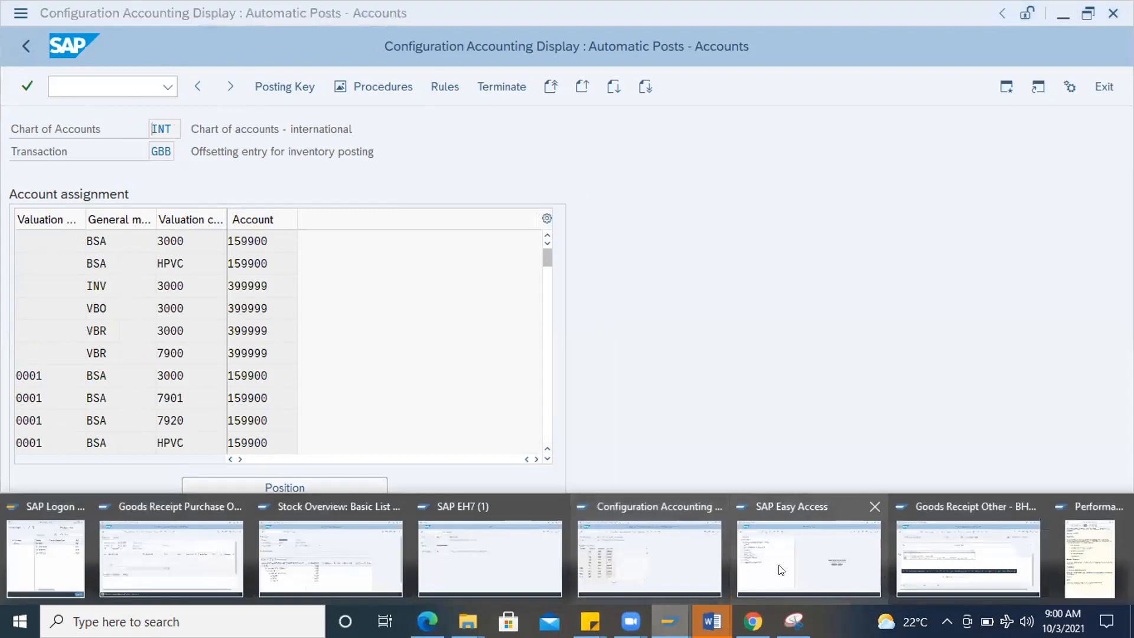
left_click(111, 86)
type("/ne")
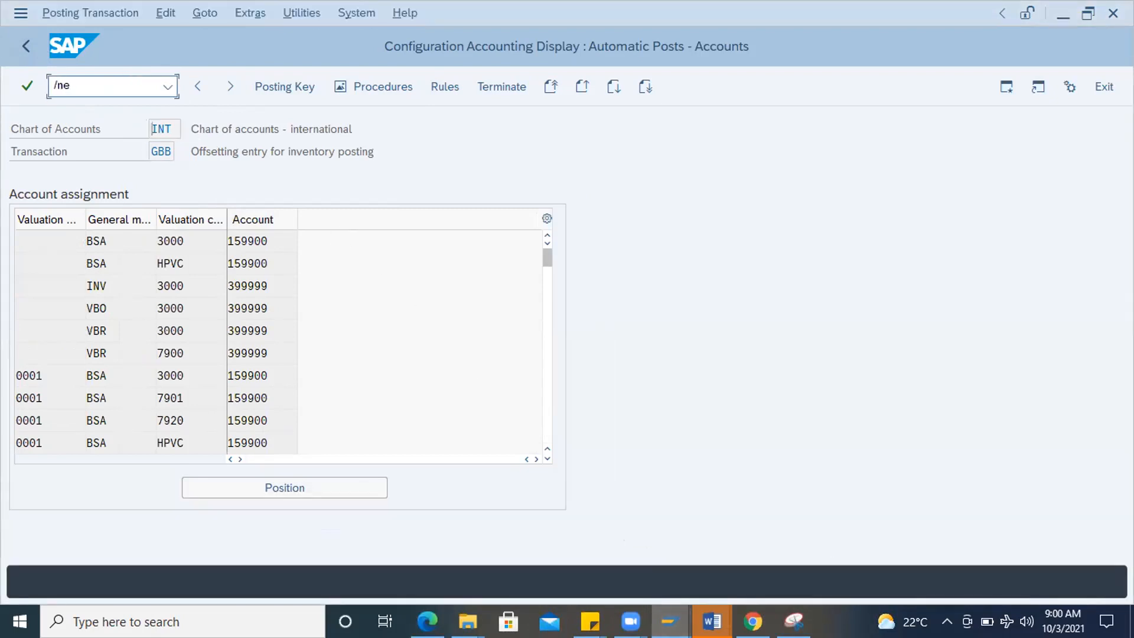
key("Return")
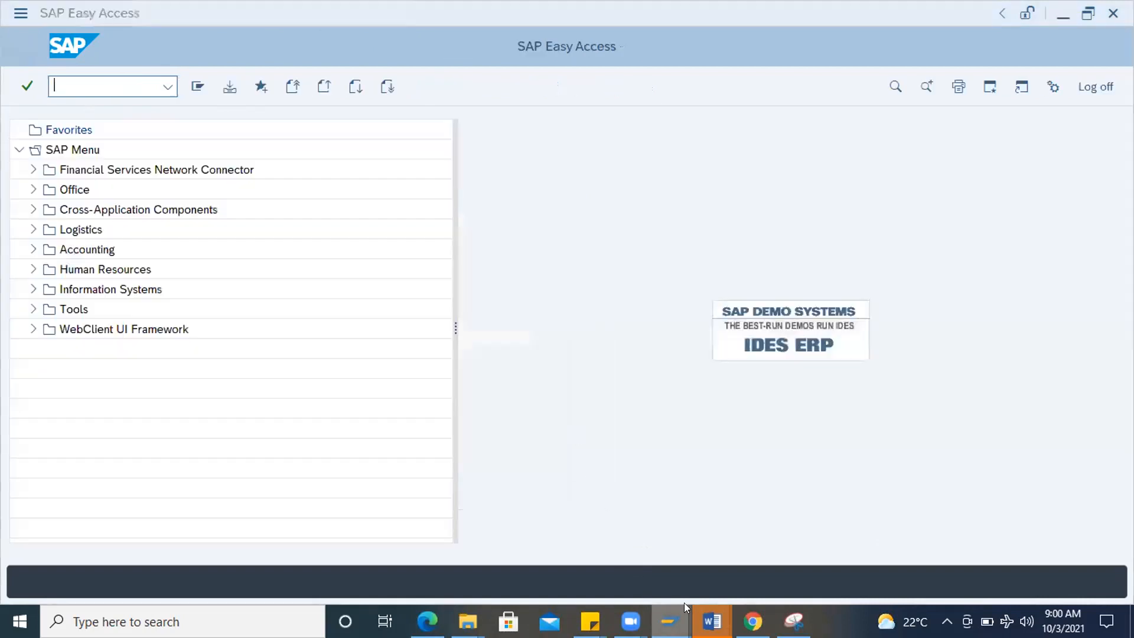
mouse_move(685, 607)
left_click(962, 555)
left_click(932, 191)
left_click(73, 270)
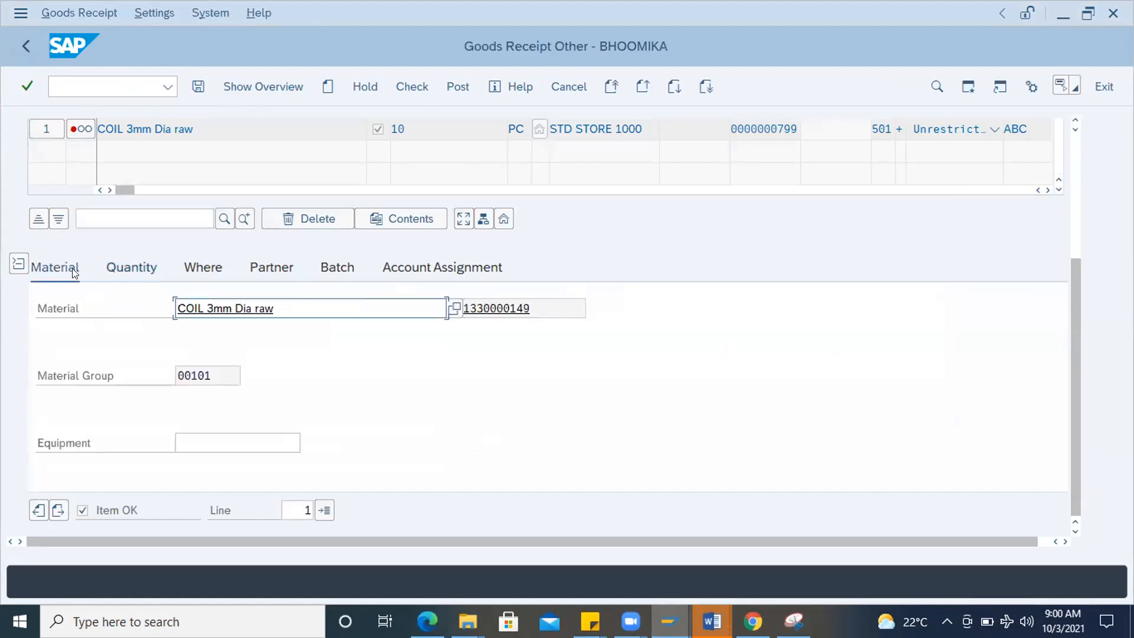
double_click(537, 301)
key("ctrl+c")
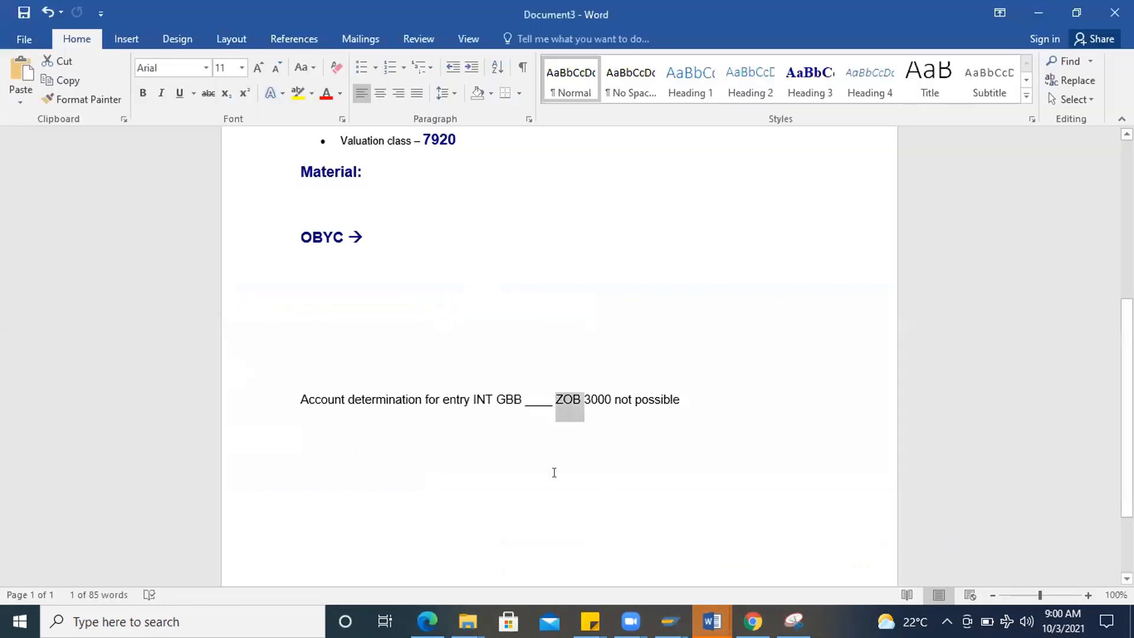
left_click(891, 534)
key("ctrl+v")
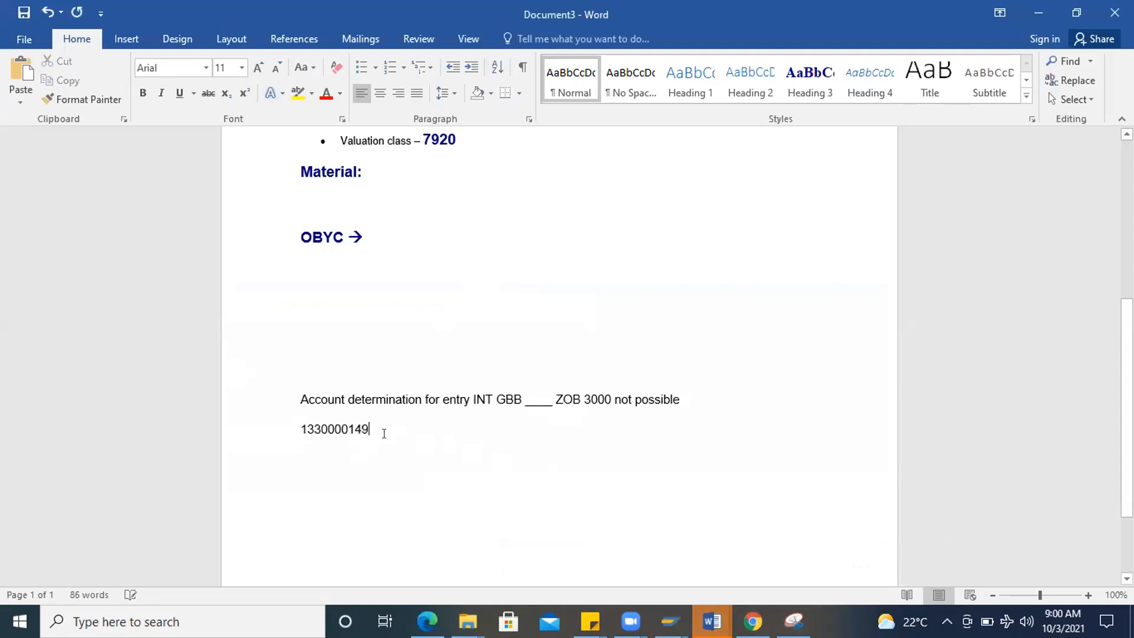
- Switch back to SAP and end the goods receipt transaction without posting
key("alt+Tab")
left_click(68, 86)
type("/n")
key("Return")
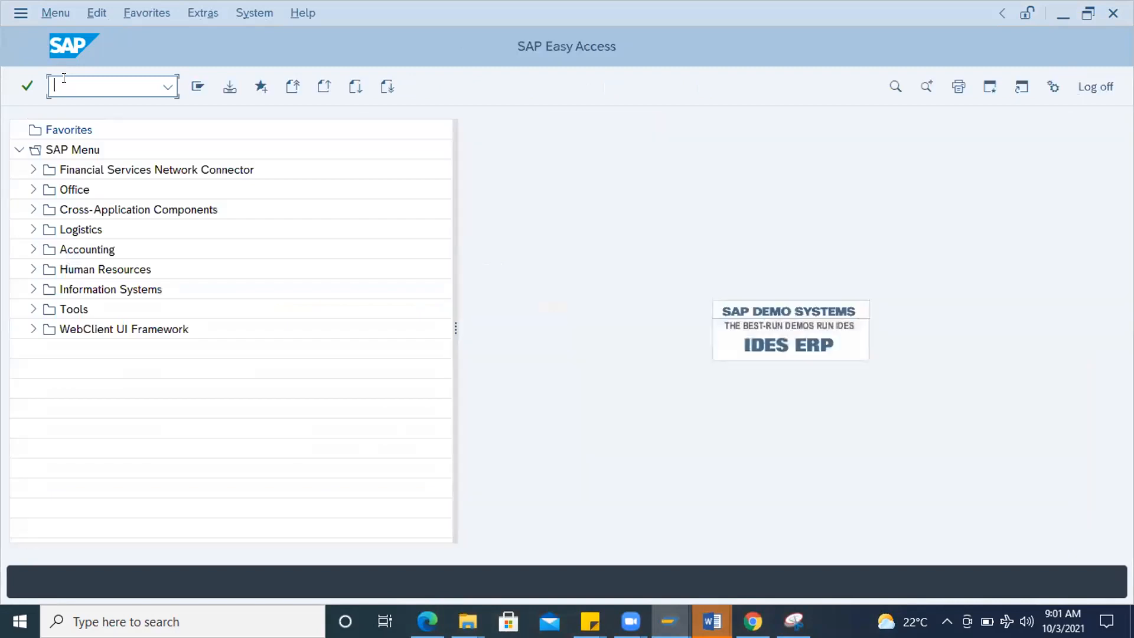
- Start transaction OBYC and open the GBB offsetting entry for inventory posting for chart of accounts INT
type("OBYC")
key("Return")
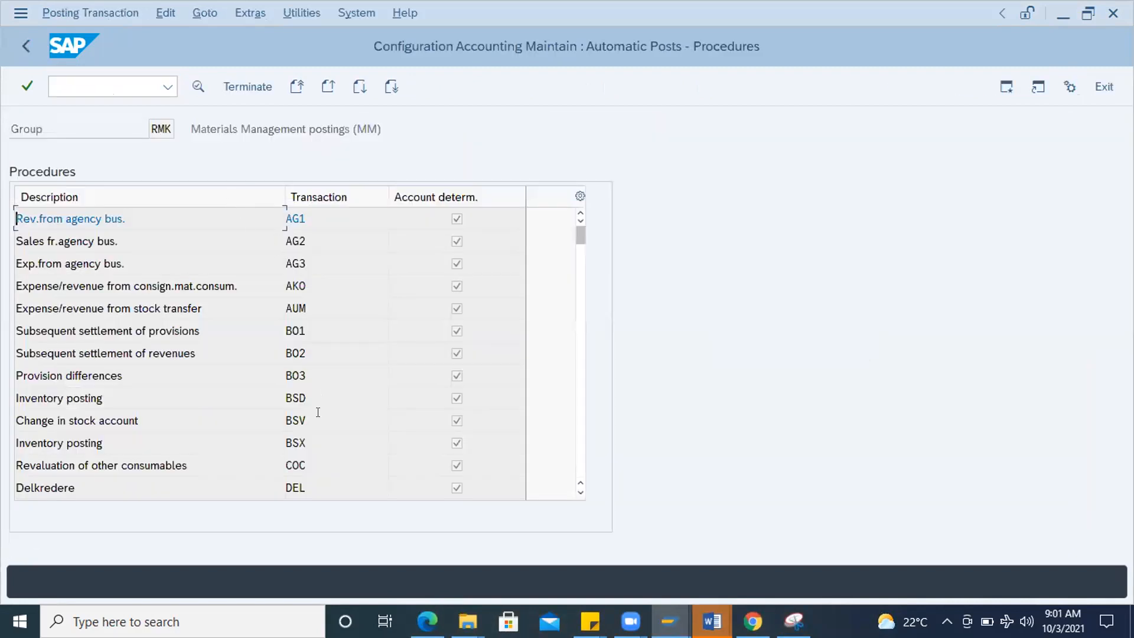
scroll(317, 437, "down", 2)
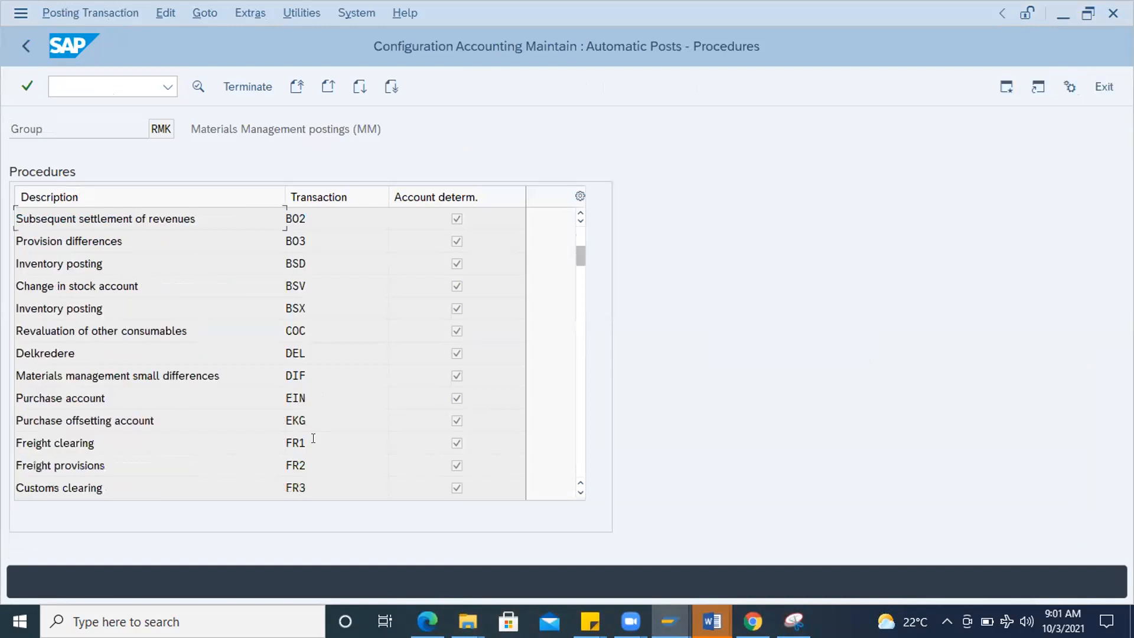
scroll(337, 420, "down", 1)
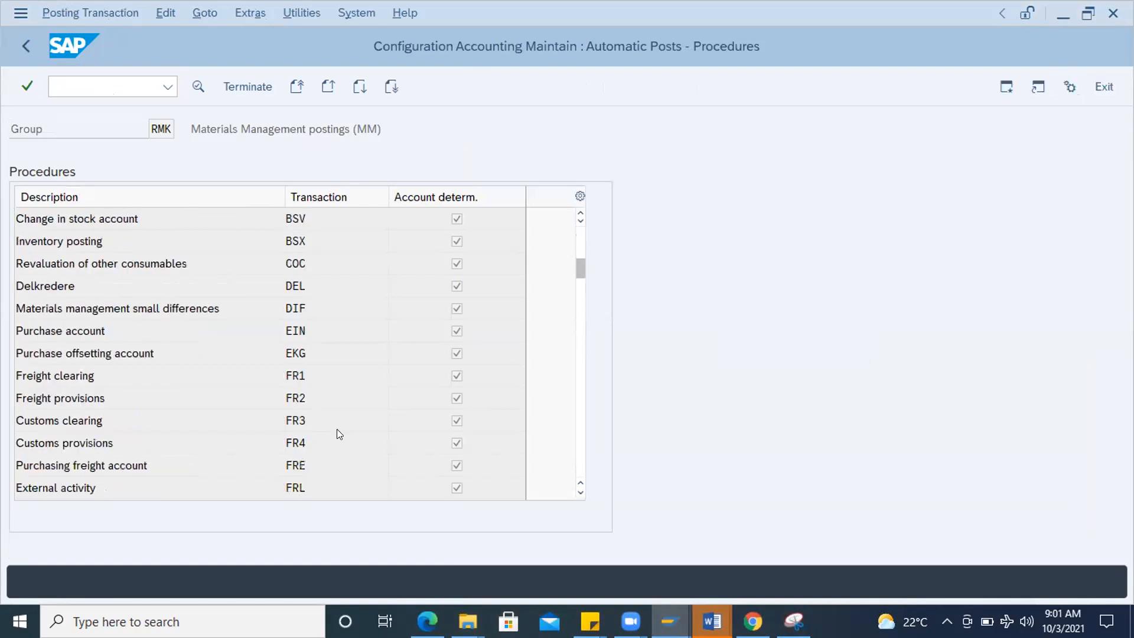
scroll(337, 433, "up", 2)
scroll(327, 420, "down", 4)
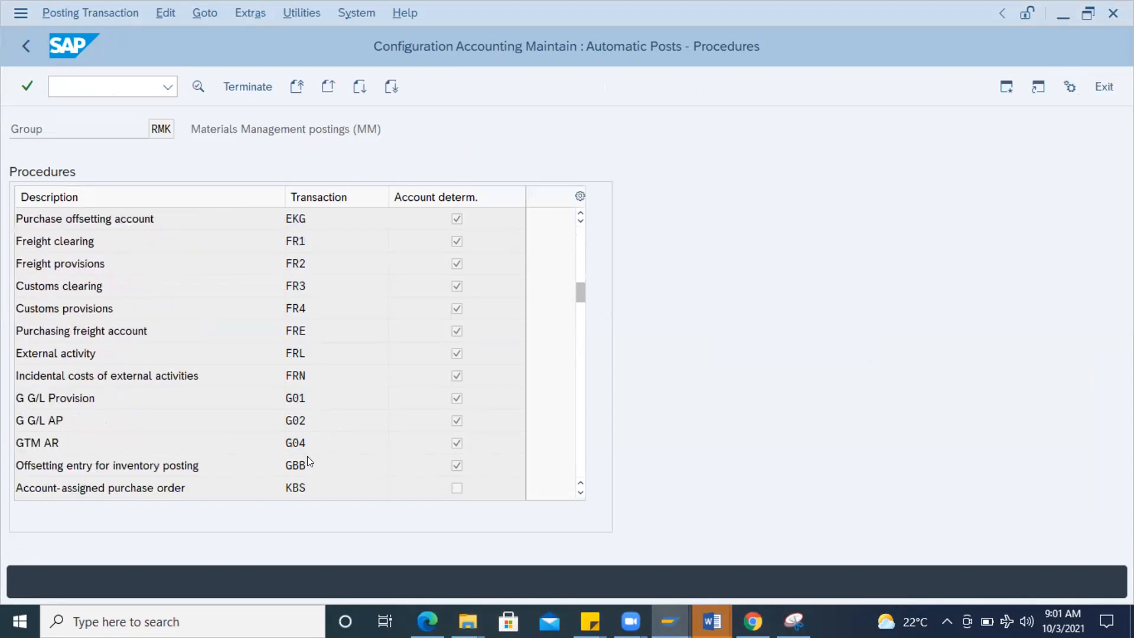
double_click(306, 465)
key("Return")
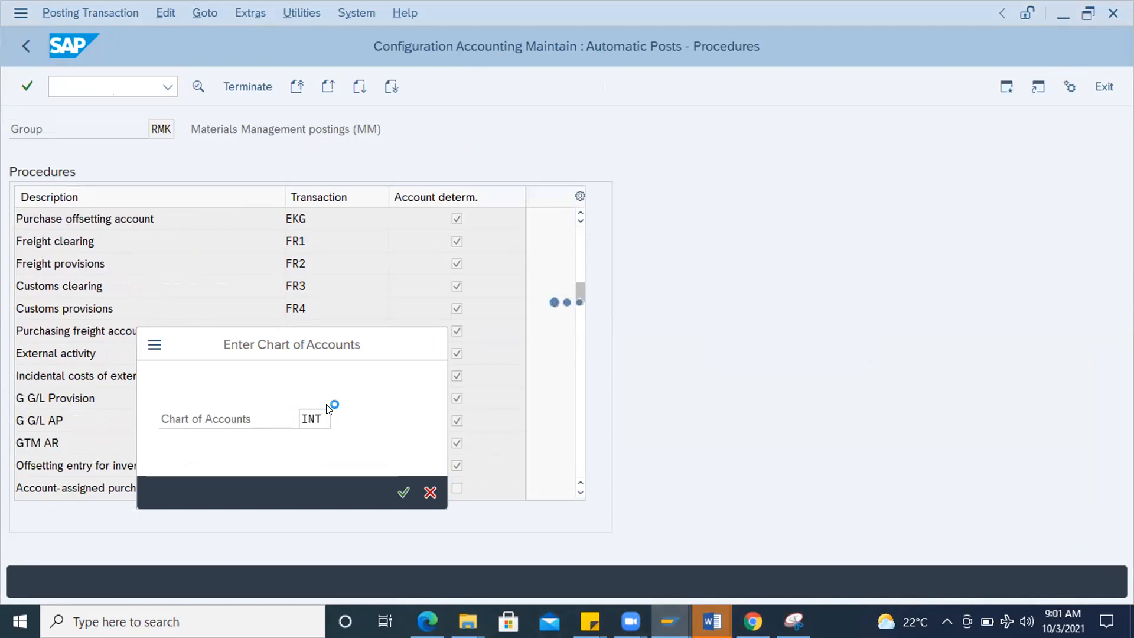
- Recheck the error line in the Word document and look through the GBB account assignments for ZOB entries
mouse_move(712, 621)
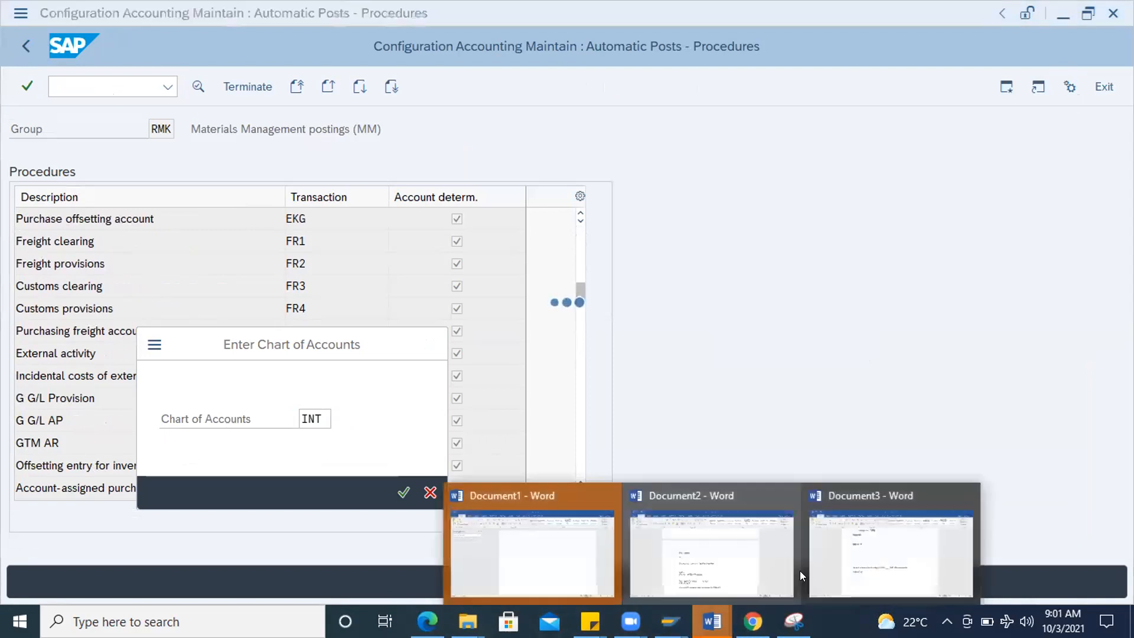
left_click(791, 567)
key("alt+Tab")
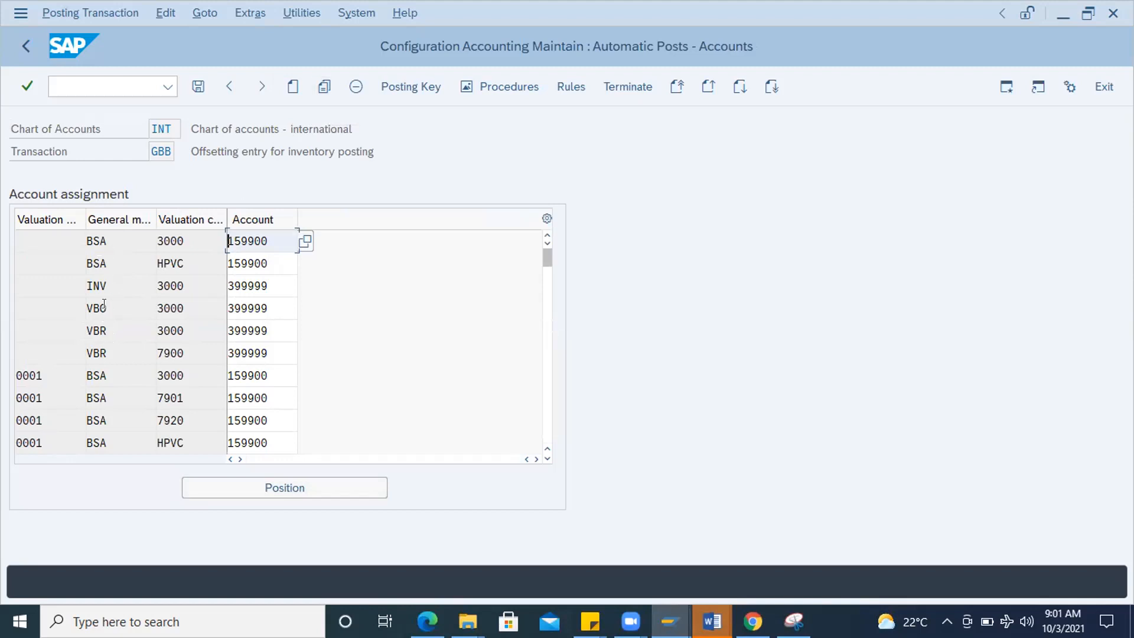
left_click(104, 398)
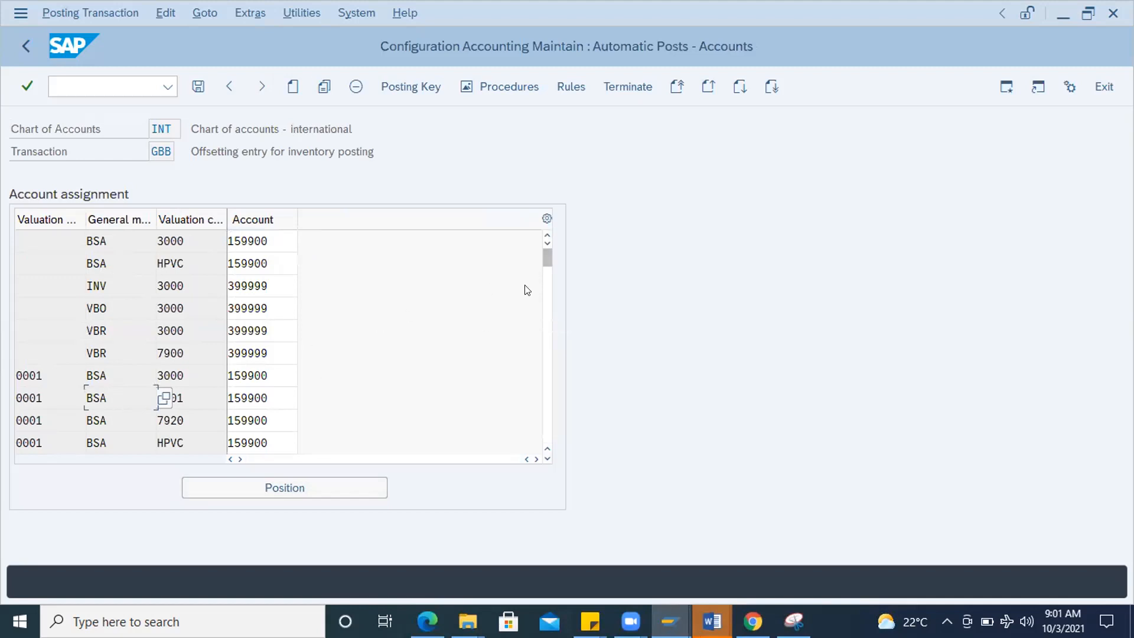
scroll(497, 291, "down", 1)
scroll(497, 290, "down", 1)
- Copy the existing GBB assignment row 0001, ZOB, 7920 as a new entry
left_click(88, 440)
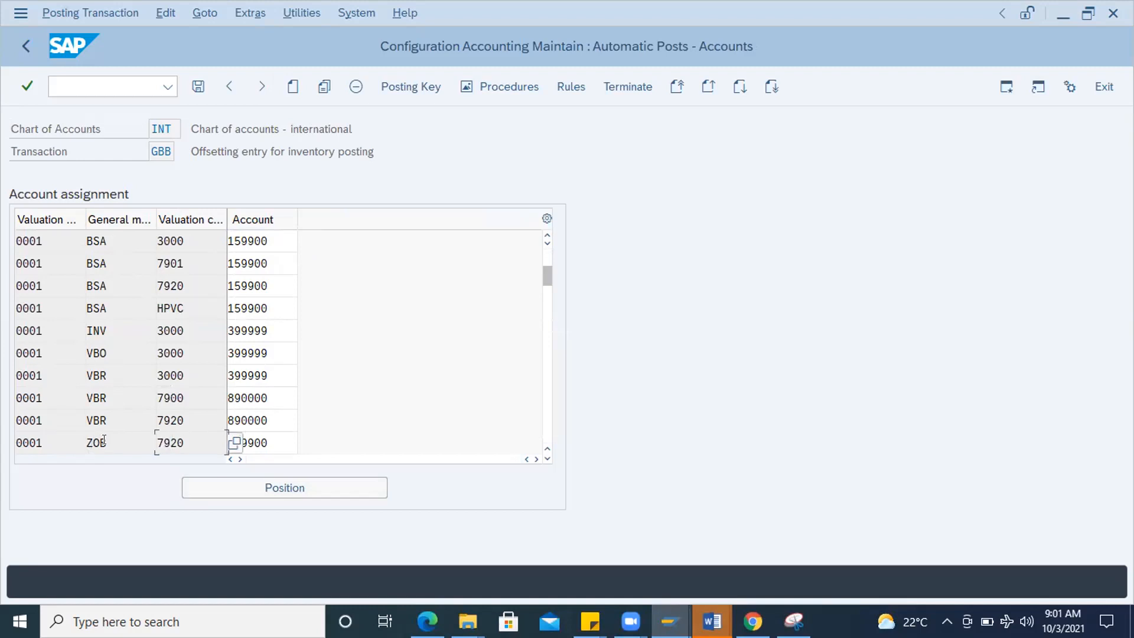
left_click_drag(46, 440, 7, 442)
key("Tab")
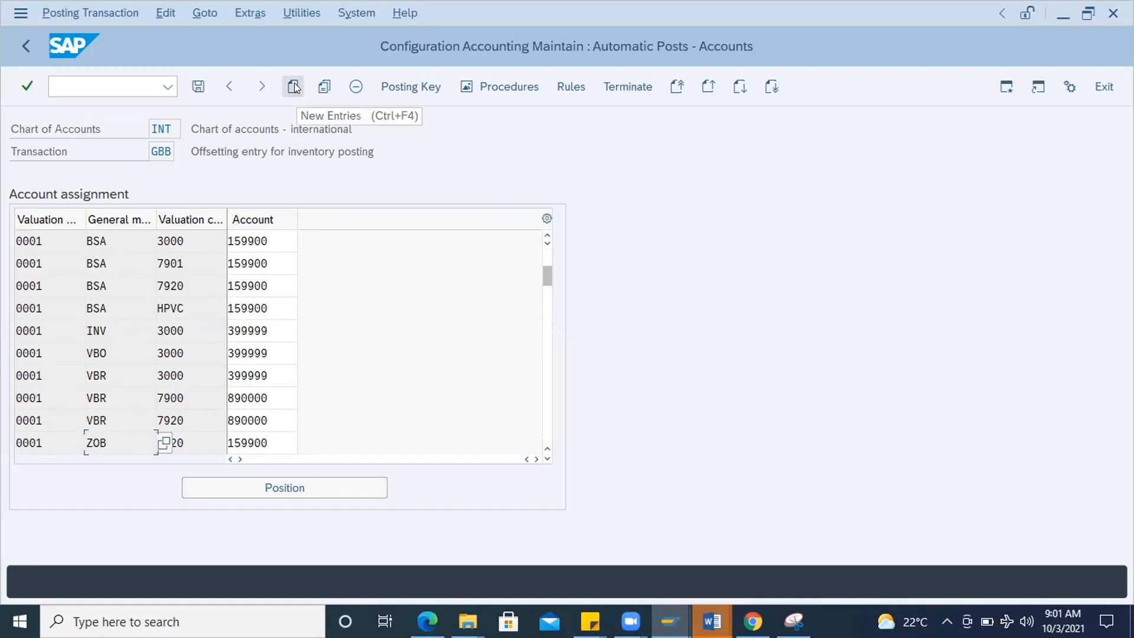
left_click(325, 86)
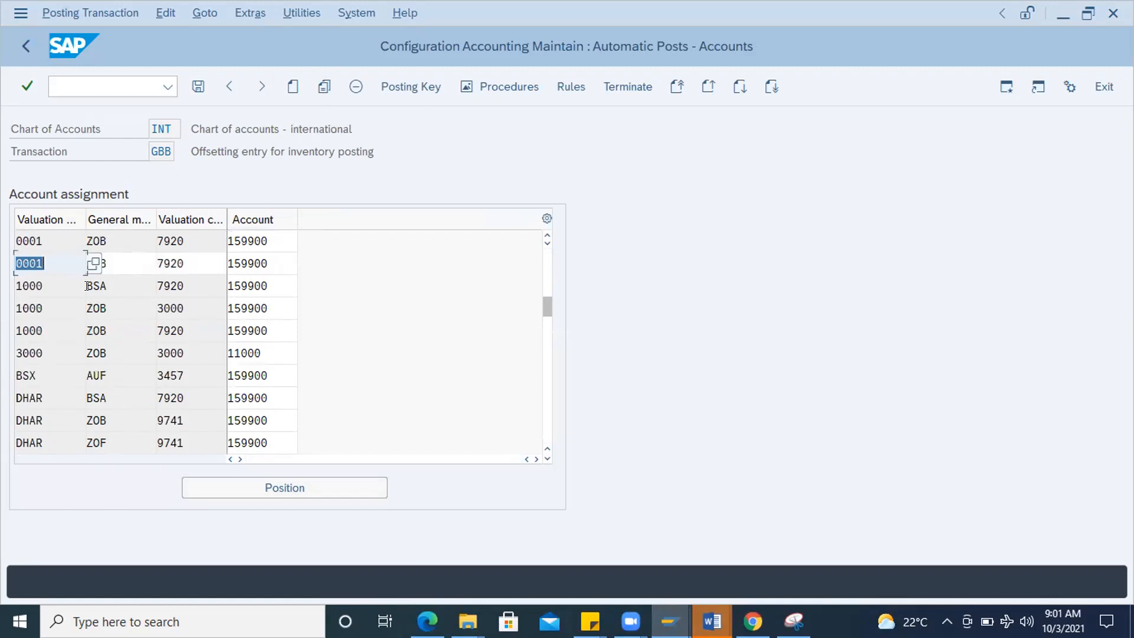
- Clear the copied ZOB row's valuation modification and set its valuation class to 3000
left_click(63, 260)
key("BackSpace")
key("BackSpace")
key("BackSpace")
key("BackSpace")
left_click(194, 260)
key("BackSpace")
key("BackSpace")
key("BackSpace")
key("BackSpace")
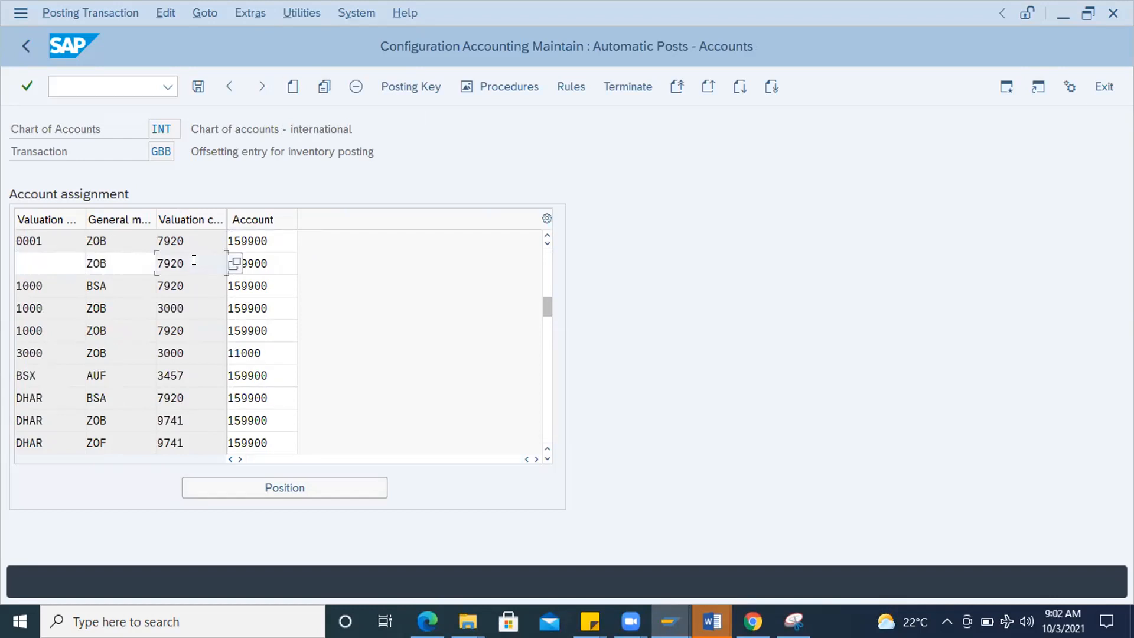
type("3000")
- Try to assign account 300000 to the new ZOB 3000 row
left_click(276, 259)
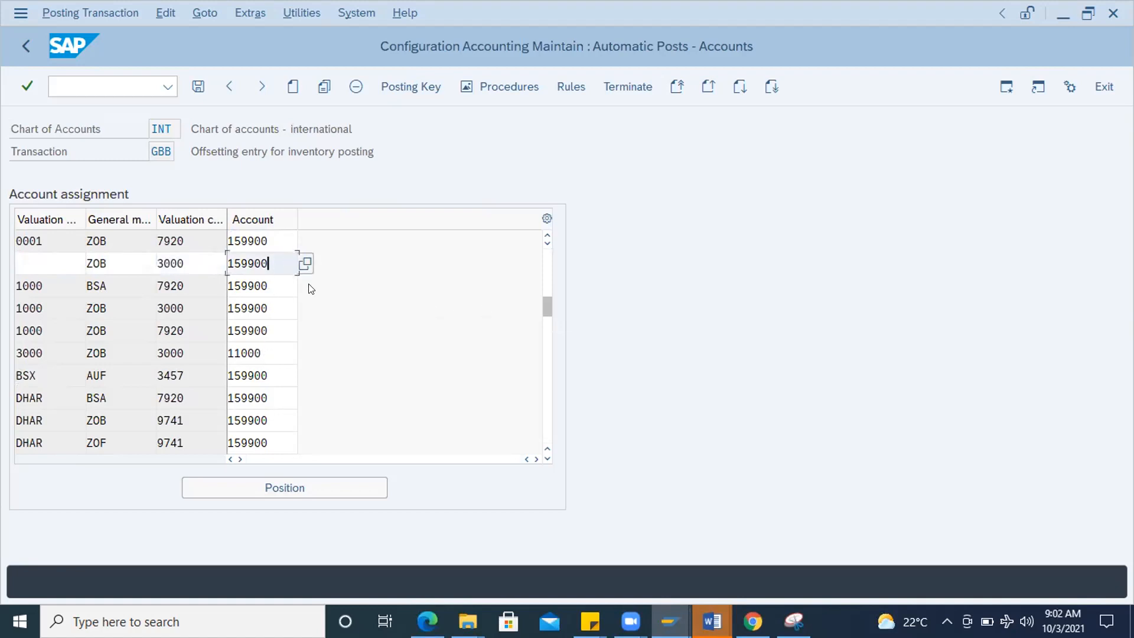
left_click_drag(271, 260, 159, 250)
key("Delete")
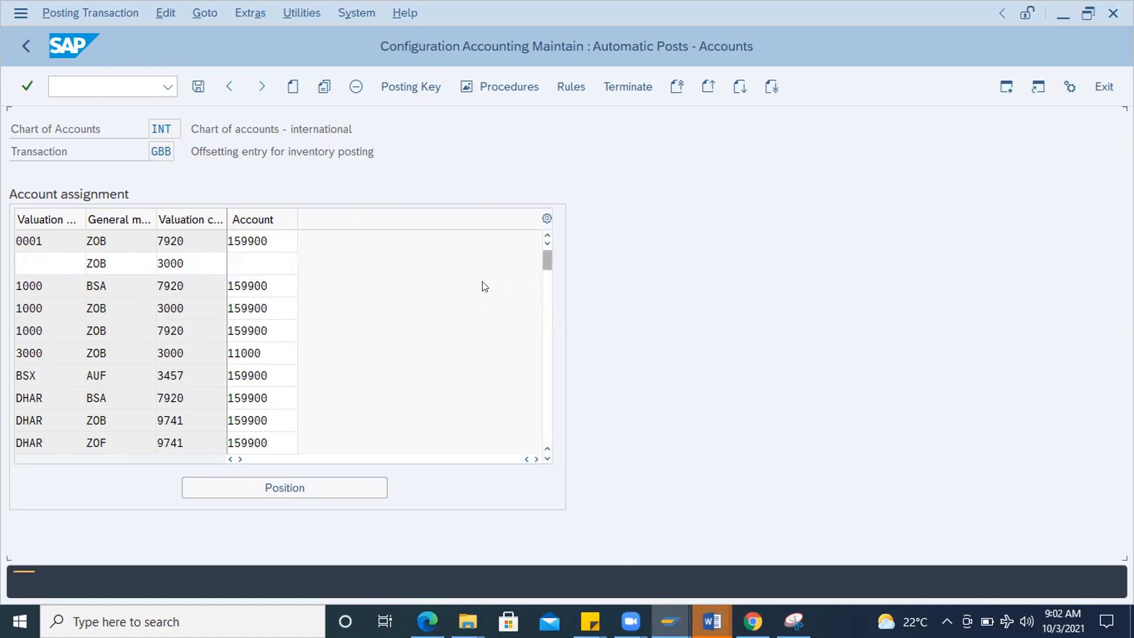
key("Return")
left_click(250, 261)
type("300000")
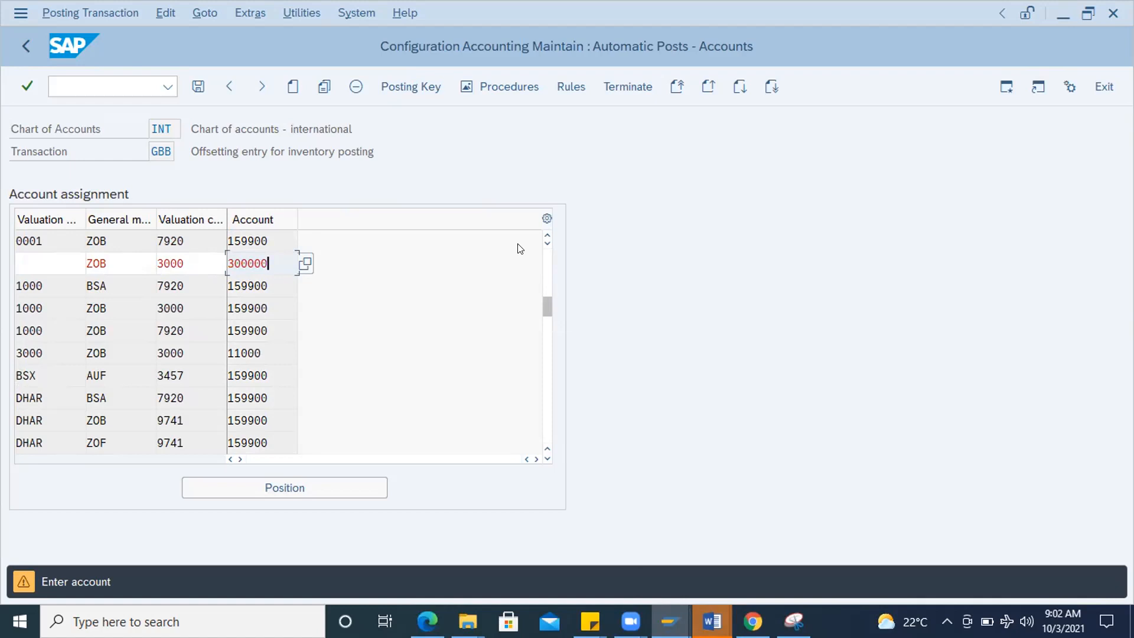
key("Return")
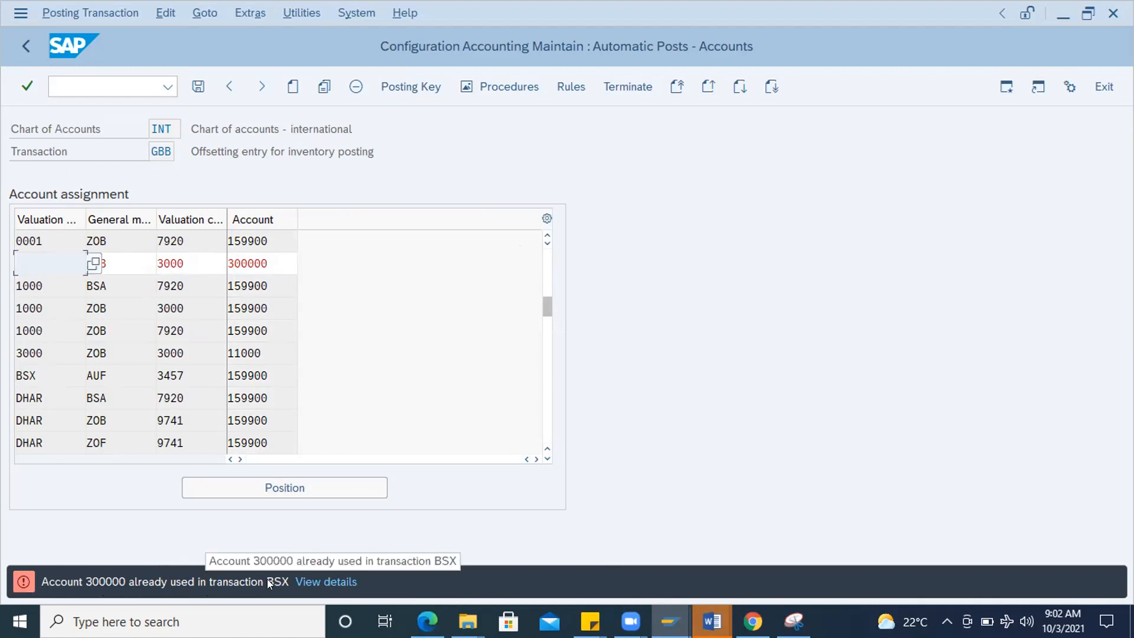
left_click(193, 259)
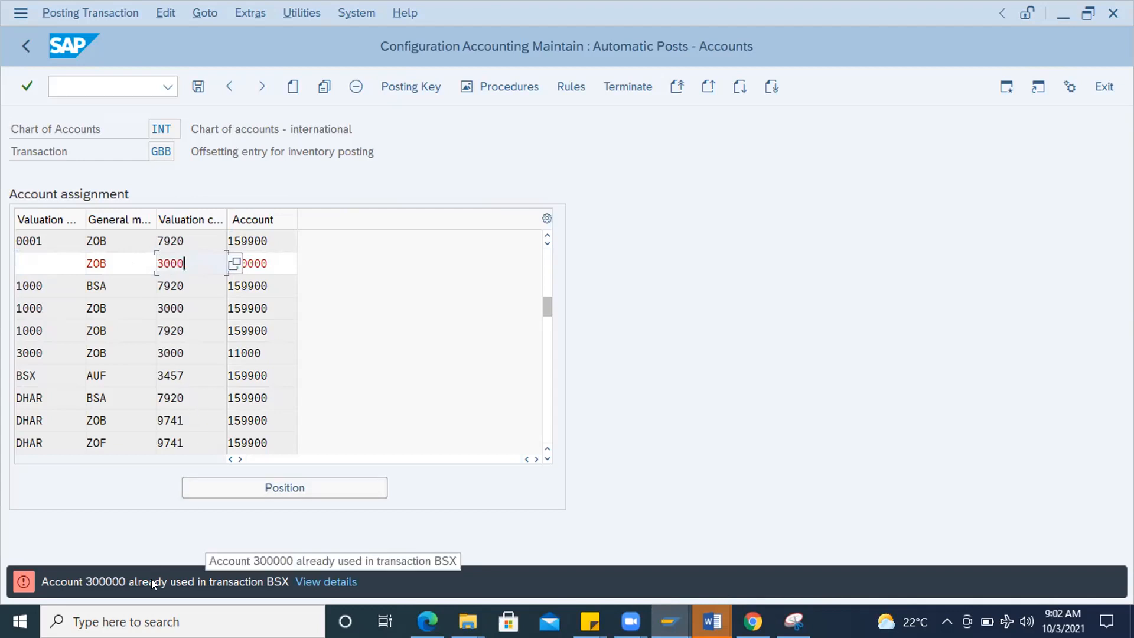
left_click(271, 263)
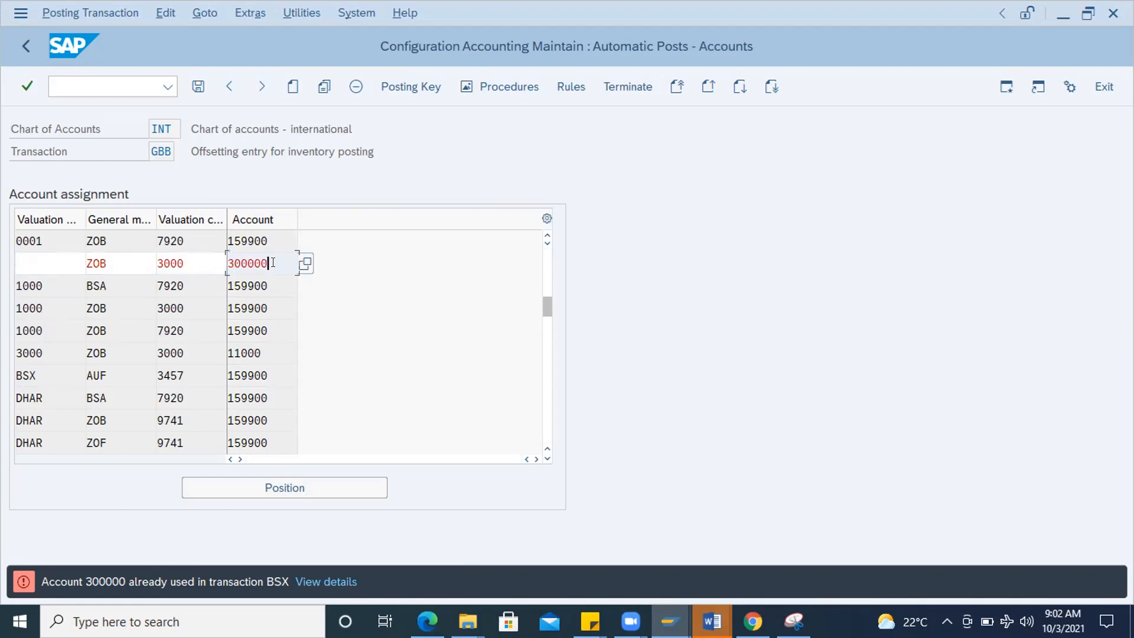
left_click(546, 458)
left_click(546, 458)
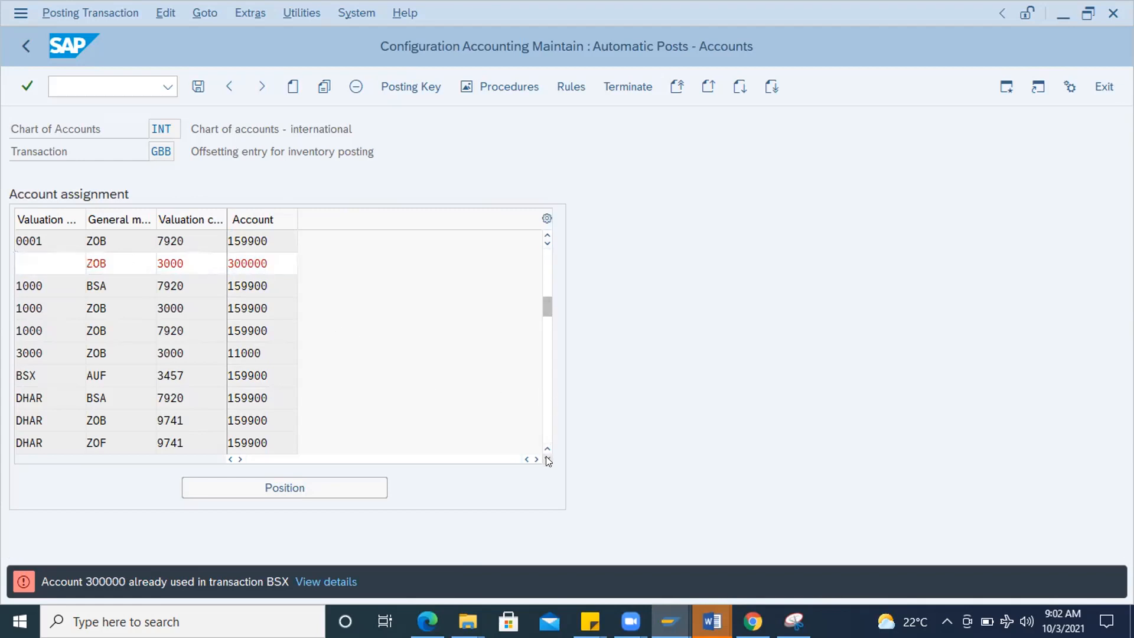
left_click(547, 458)
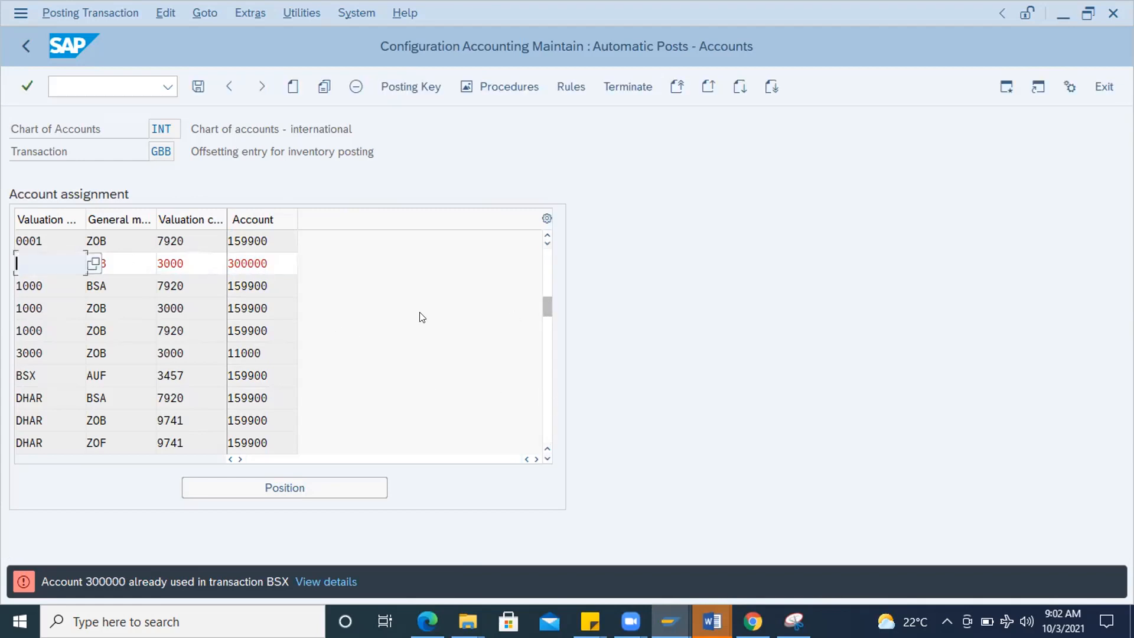
- Copy account 159900 from the 1000 ZOB 3000 row into the new row and save it under customizing request EH7K902101
double_click(278, 305)
key("ctrl+c")
left_click_drag(268, 261, 198, 260)
key("ctrl+v")
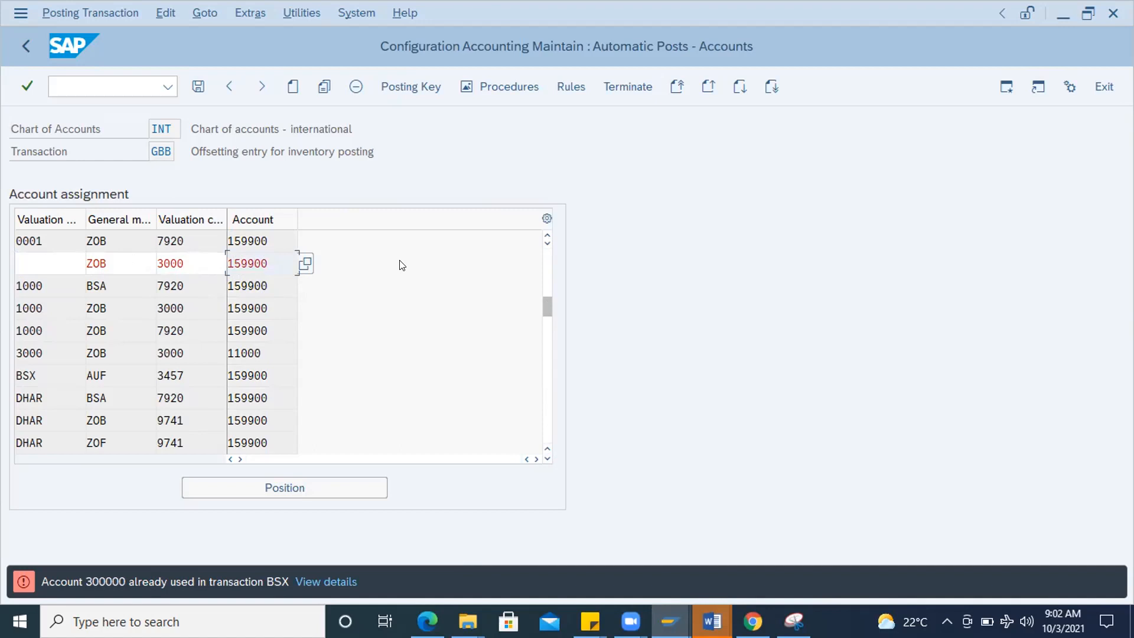
key("Return")
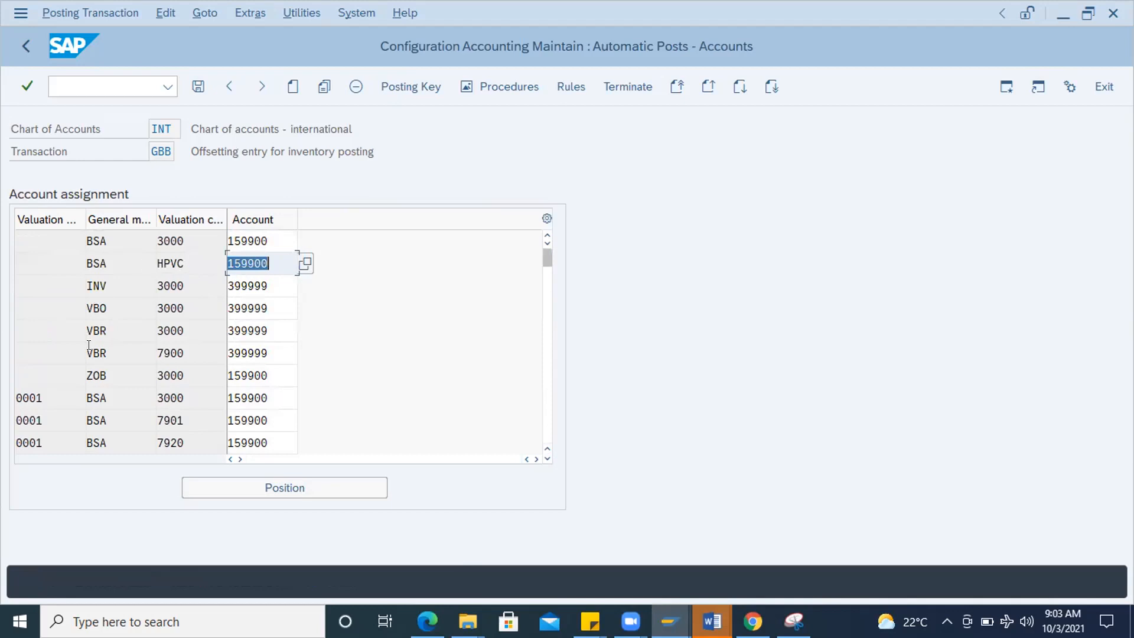
left_click(199, 91)
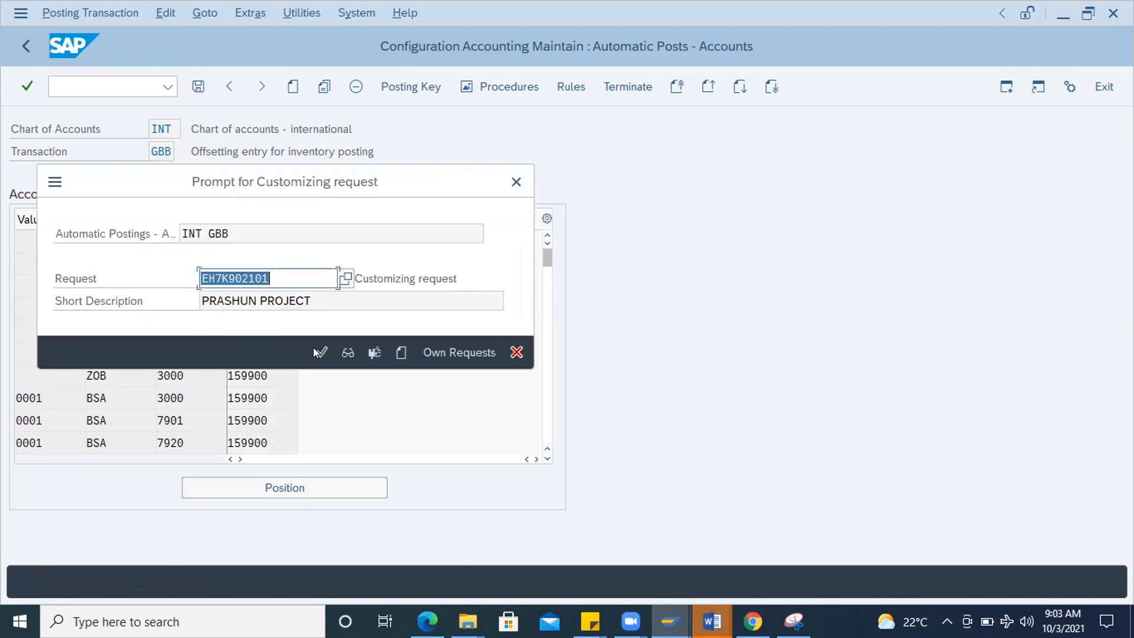
left_click(317, 352)
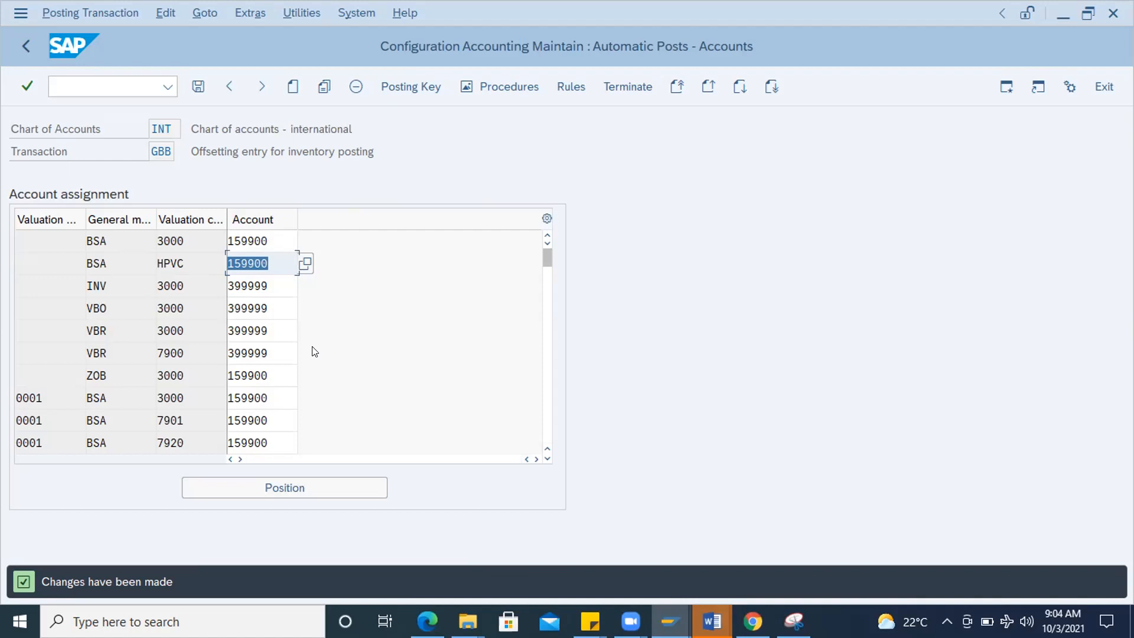
left_click(98, 81)
type("/nmigo")
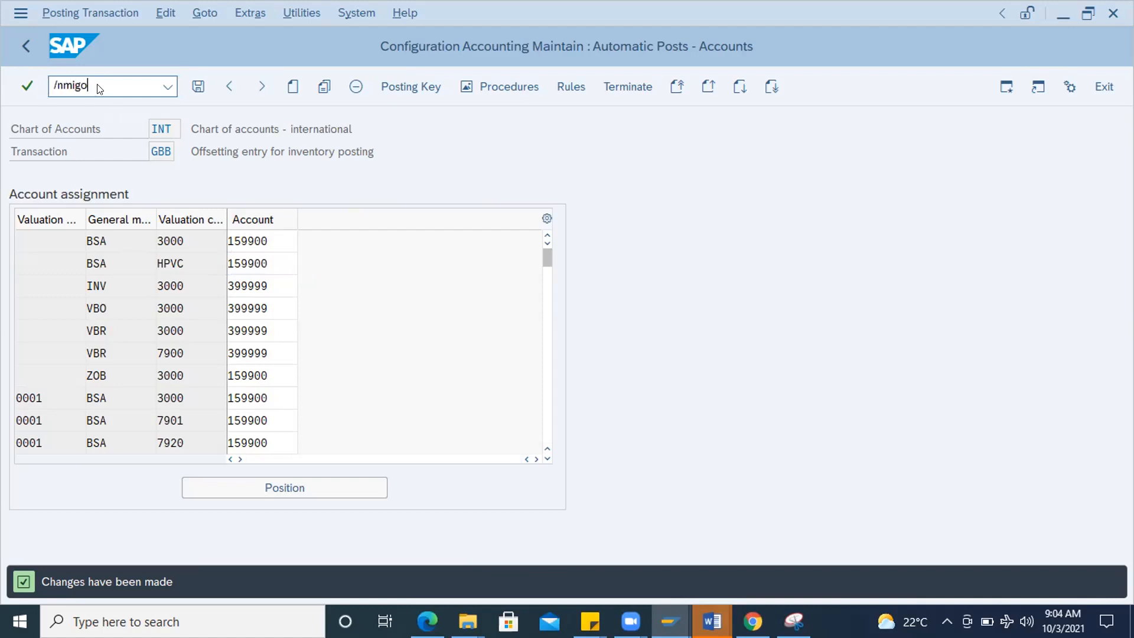
key("Return")
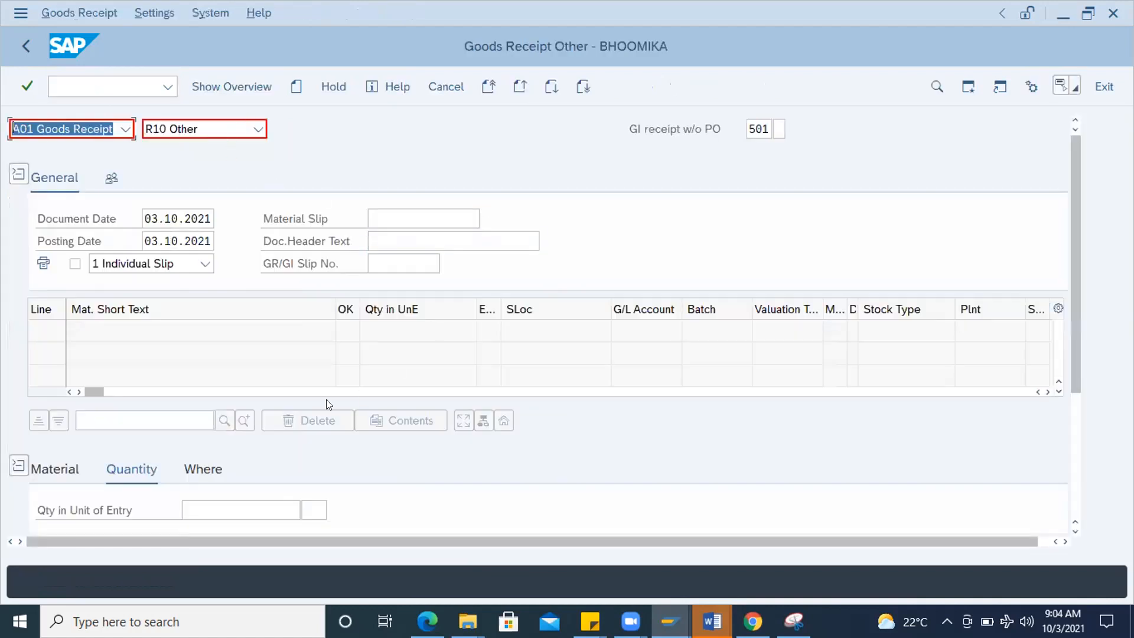
scroll(413, 440, "down", 3)
left_click(72, 336)
left_click(233, 374)
left_click(219, 396)
key("Return")
- Set the item's quantity to 10, plant to 1000 and storage location to 0001
left_click(148, 333)
left_click(208, 378)
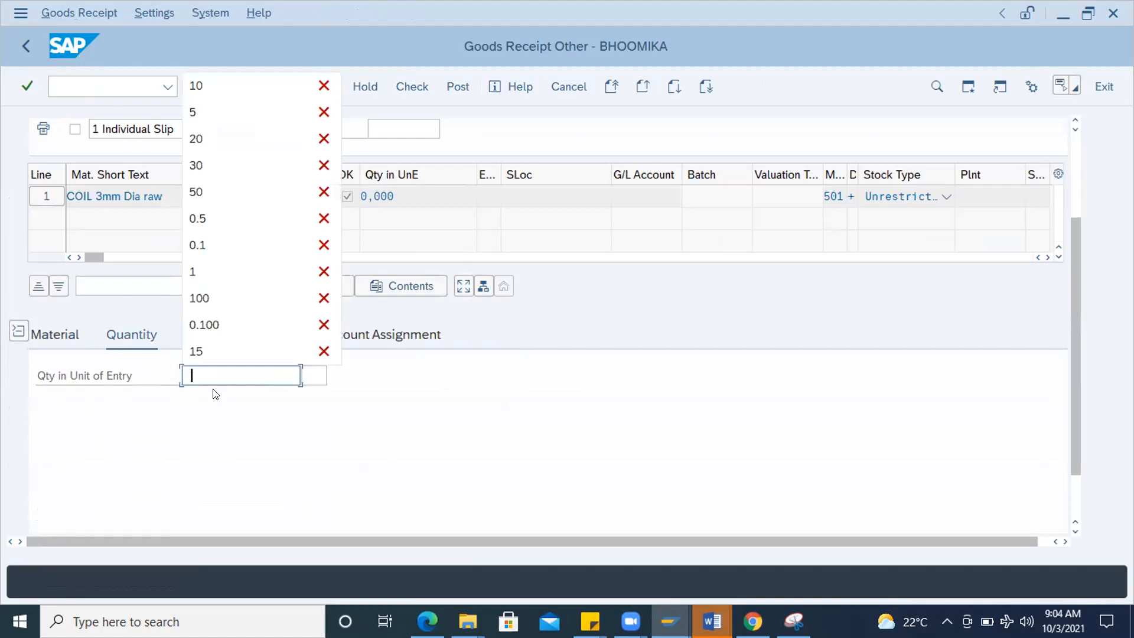
left_click(199, 84)
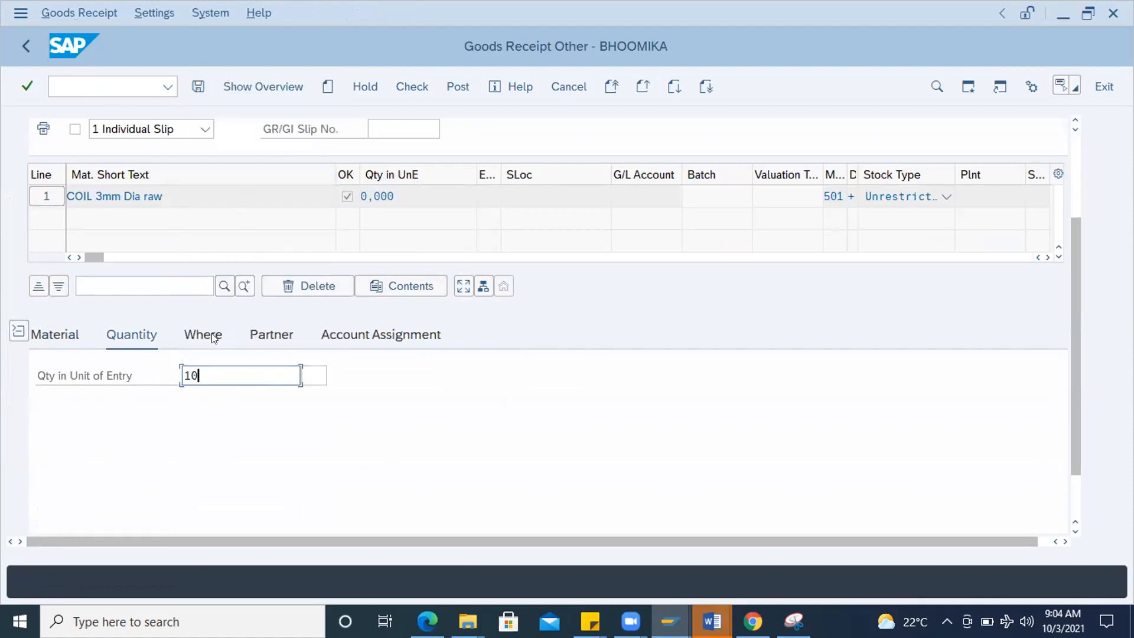
left_click(213, 335)
left_click(208, 420)
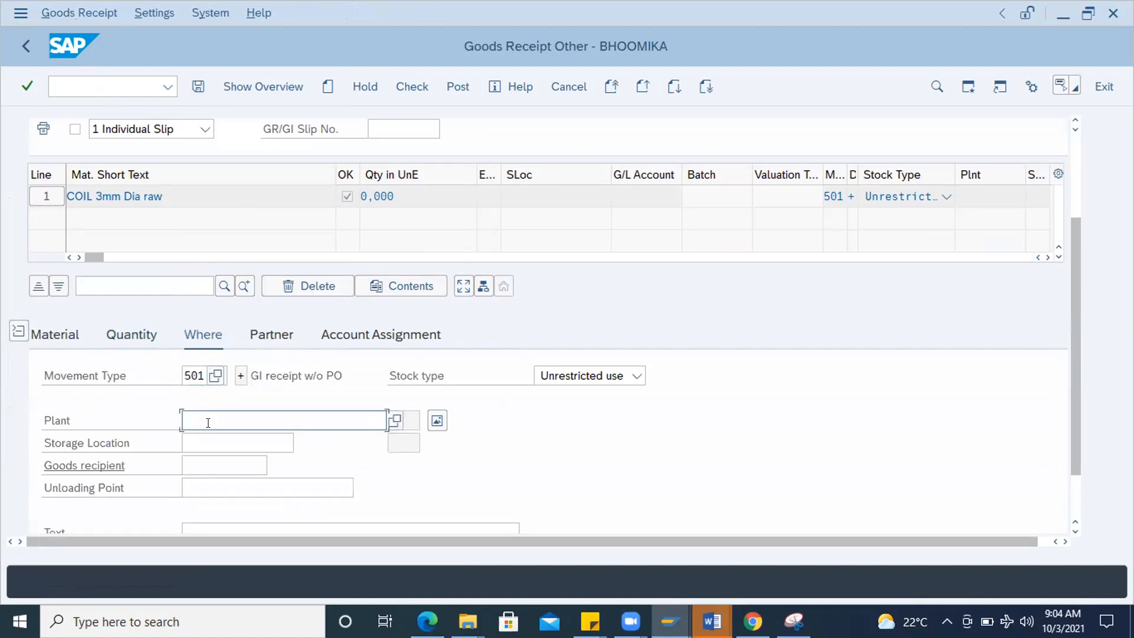
left_click(213, 444)
type("0001")
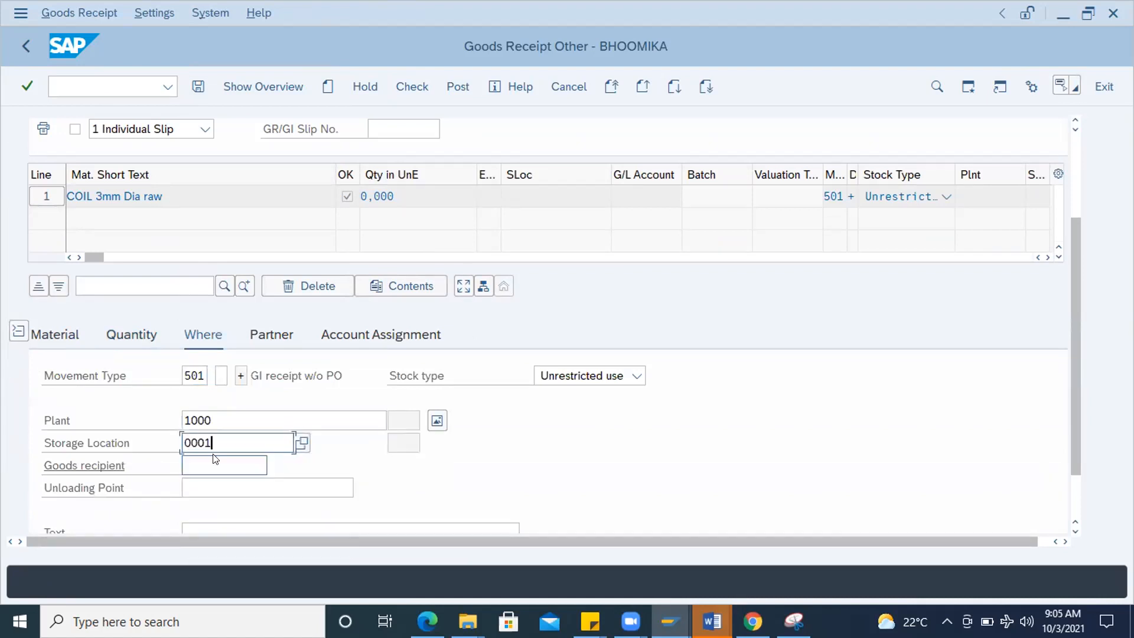
key("Return")
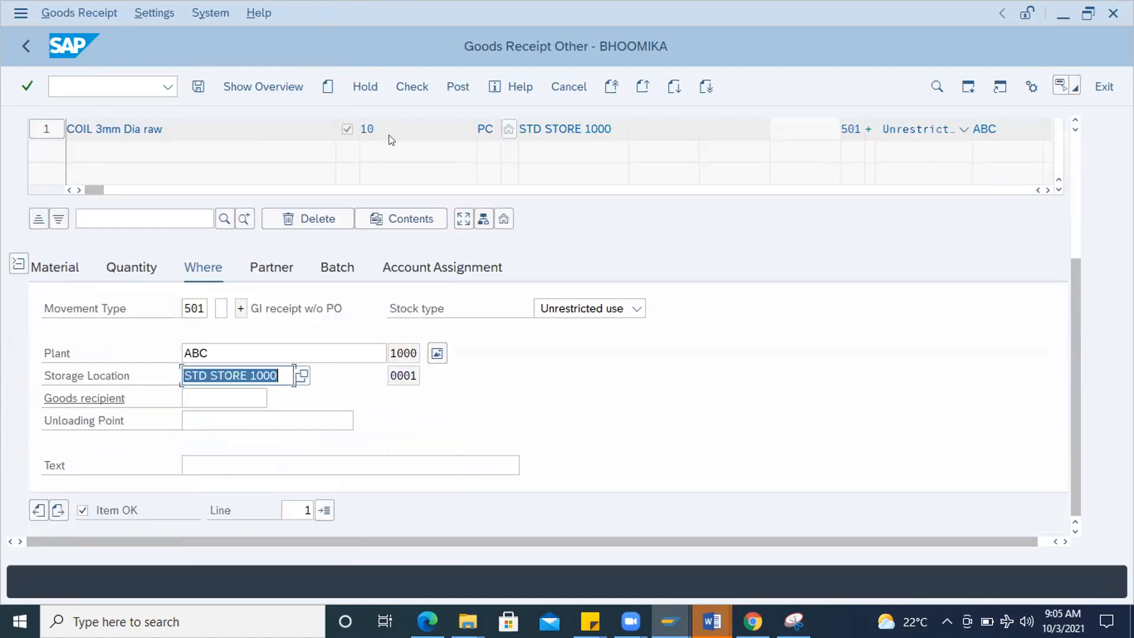
- Check the goods receipt, close its message log and show the item's batch data
left_click(444, 87)
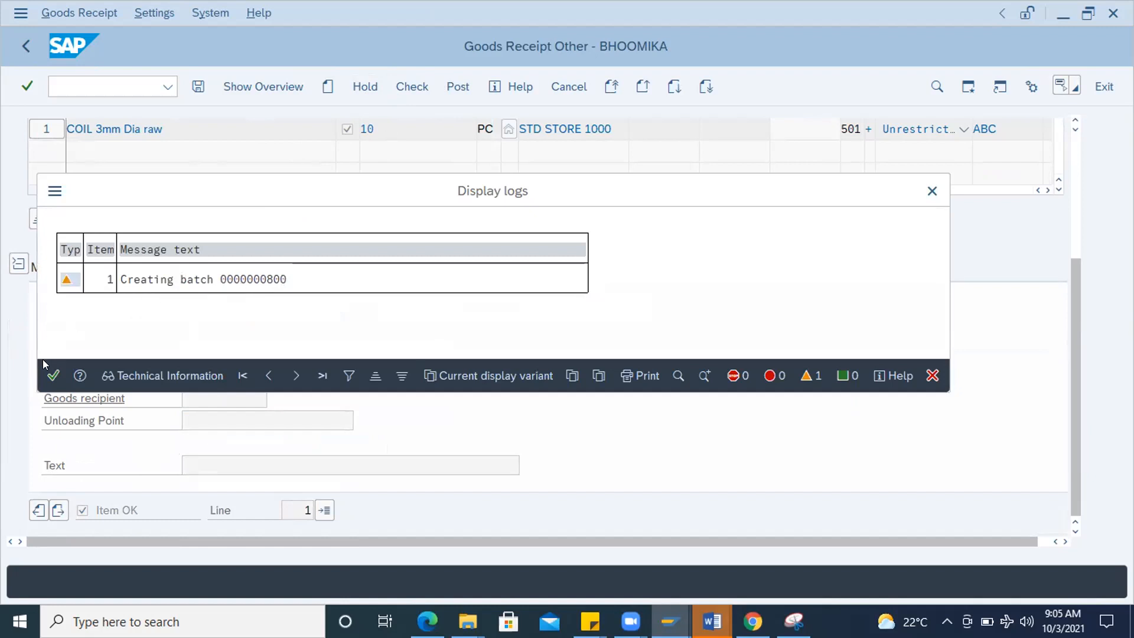
left_click(53, 373)
left_click(345, 267)
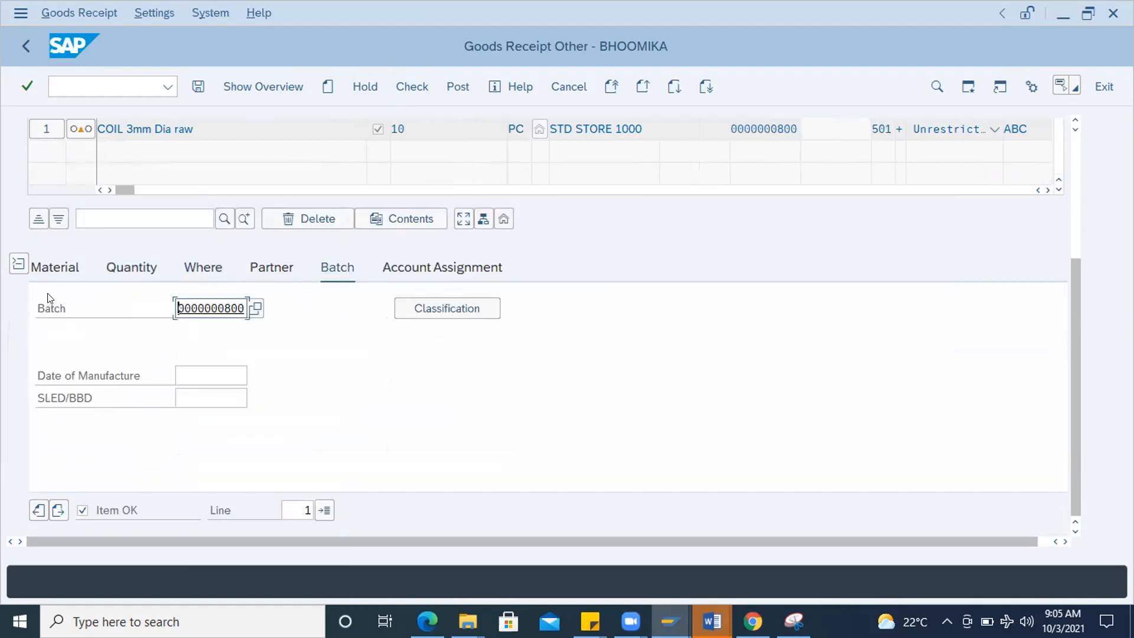
- Display the item's material master, examine the batch management setting in its purchasing data, and return to the goods receipt
left_click(54, 261)
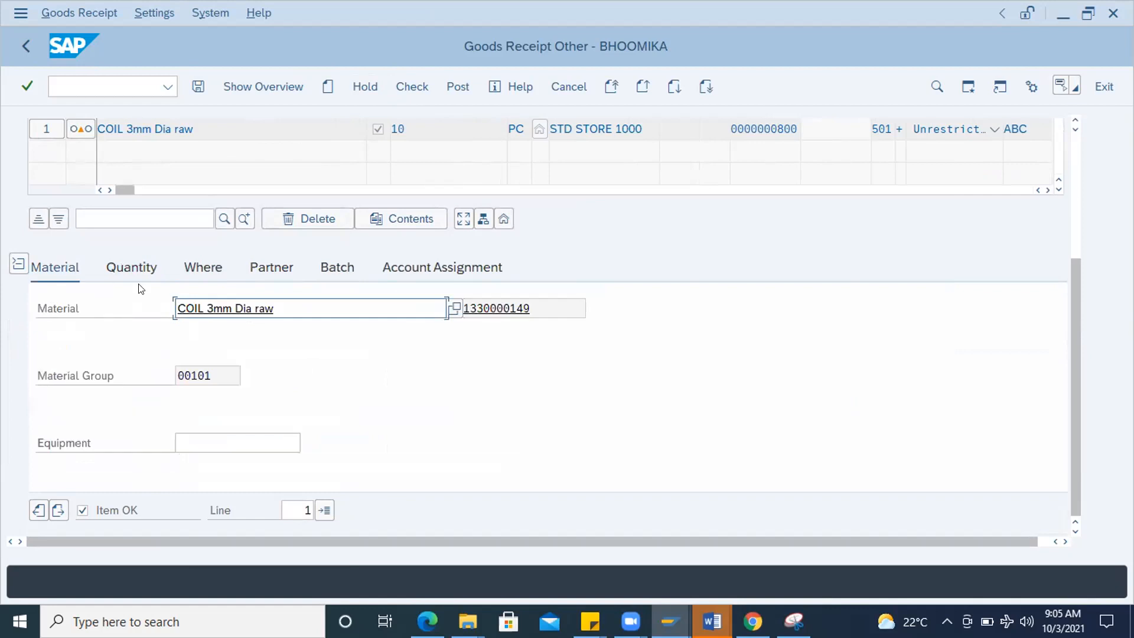
double_click(495, 308)
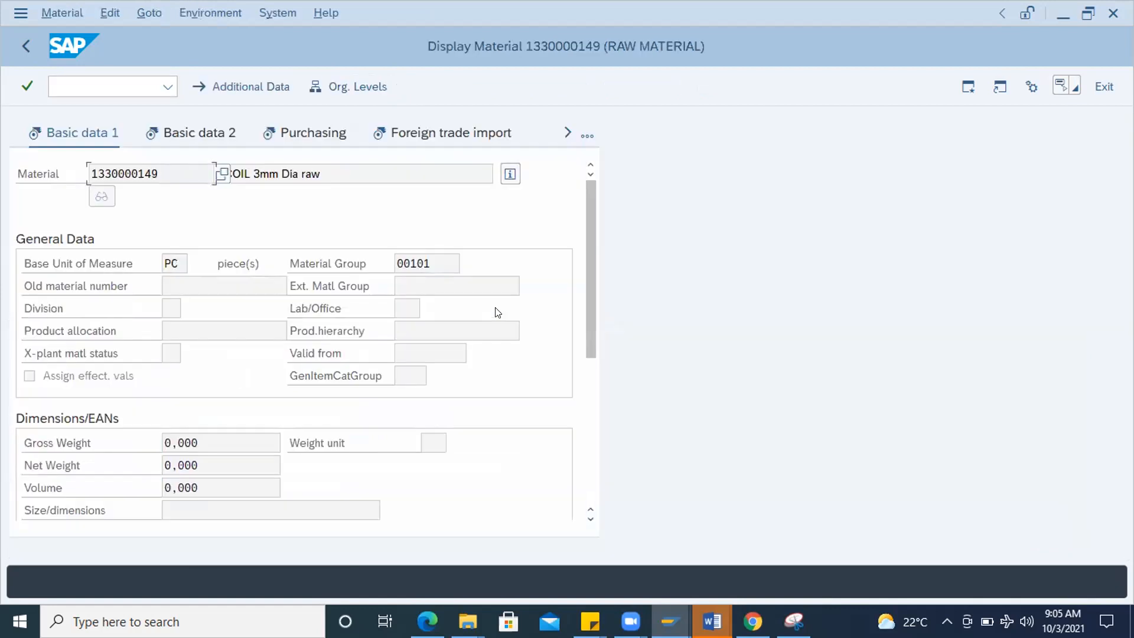
left_click(588, 137)
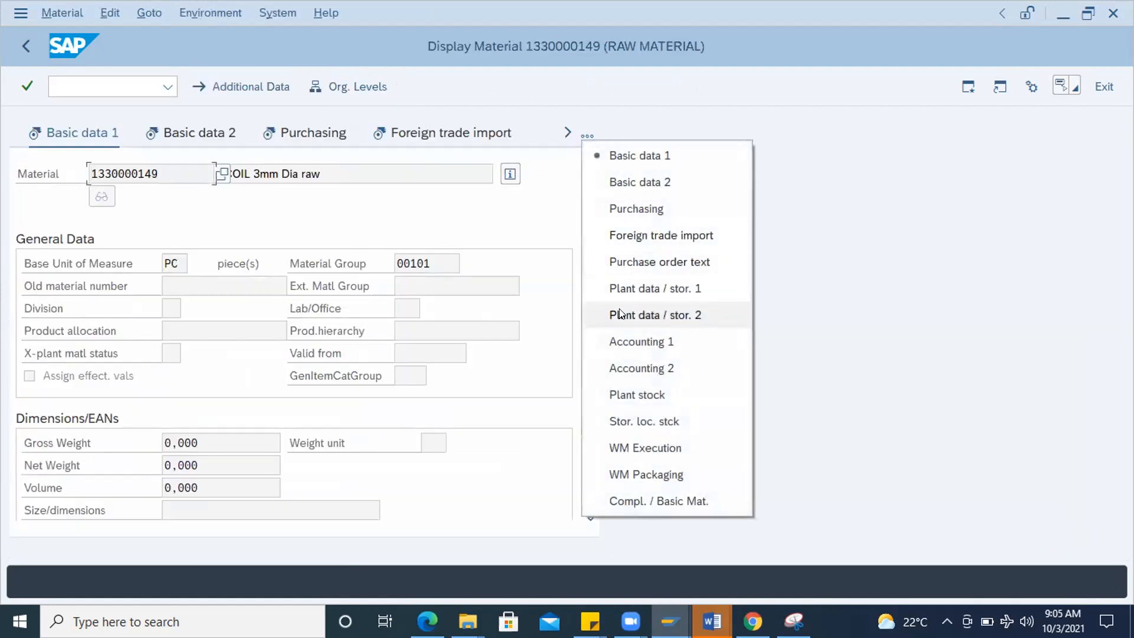
left_click(639, 208)
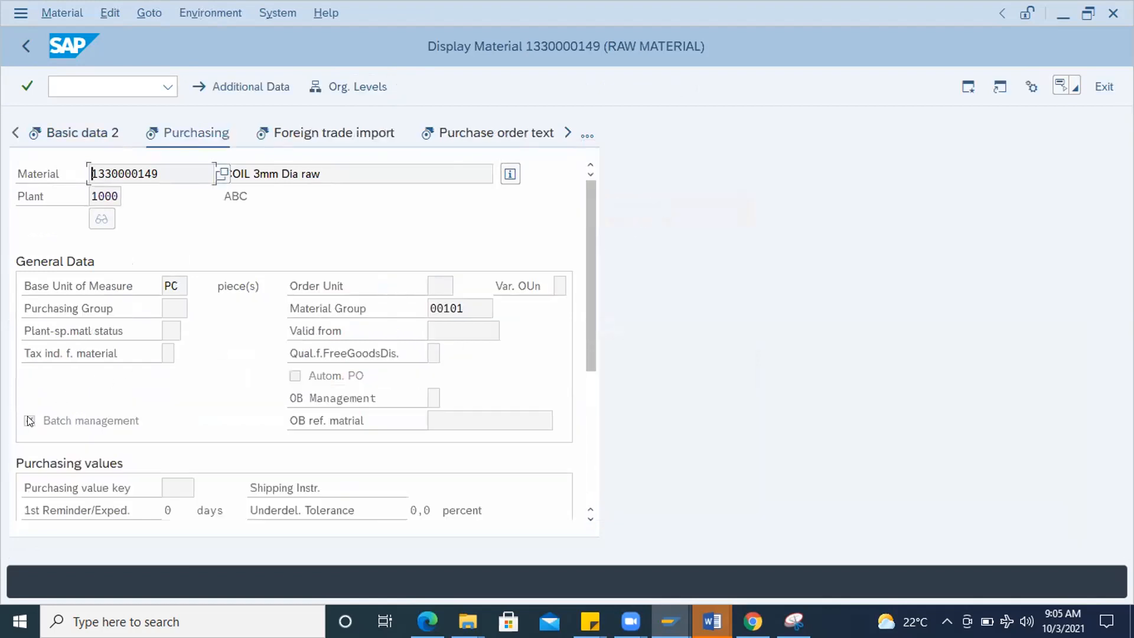
left_click(57, 419)
left_click(31, 45)
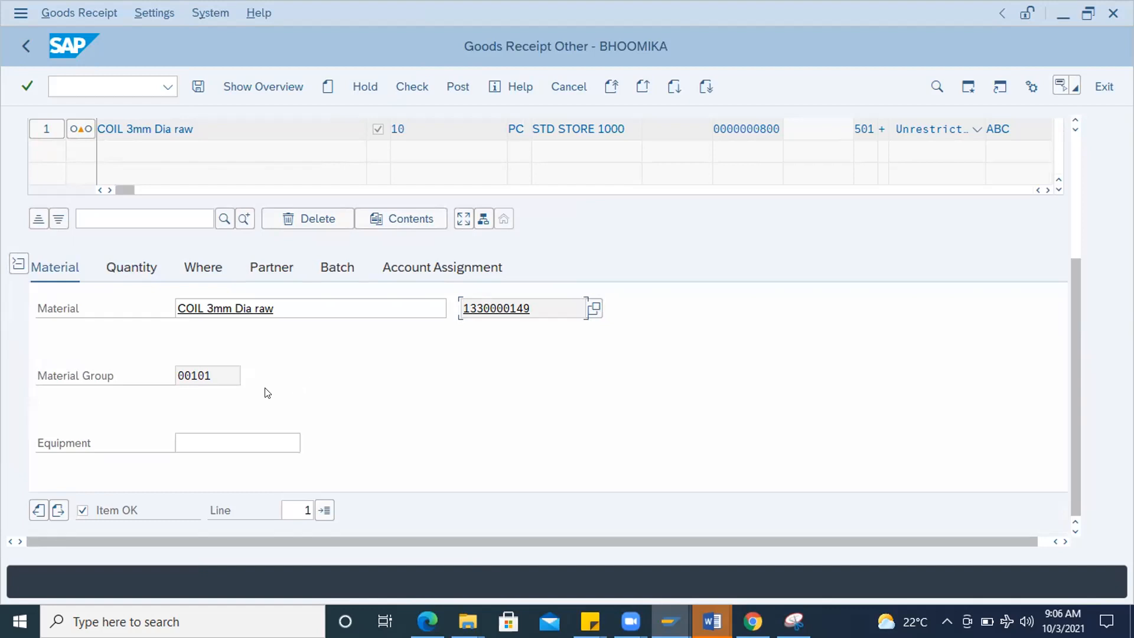
- Review the item's quantity and material details, and check the goods receipt again
left_click(142, 272)
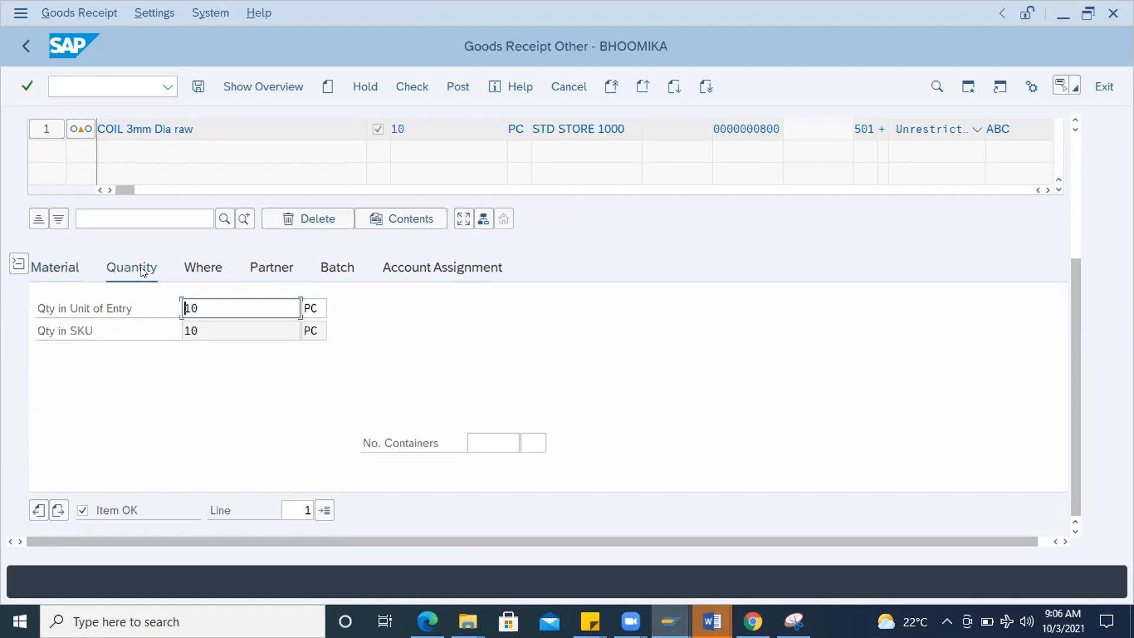
left_click(73, 269)
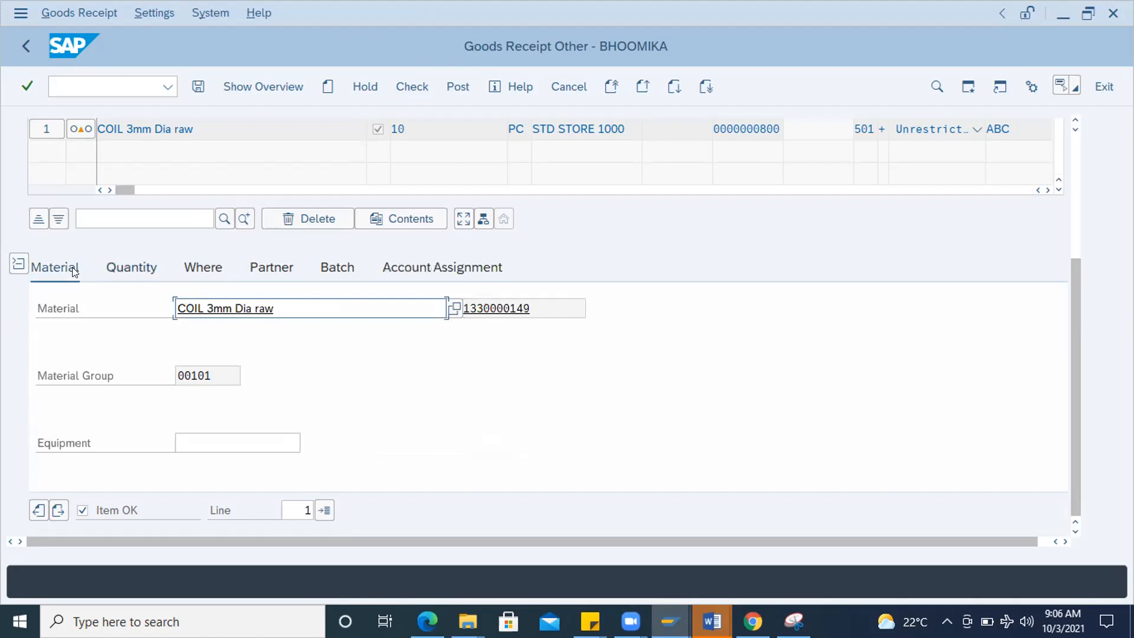
left_click(126, 269)
left_click(411, 86)
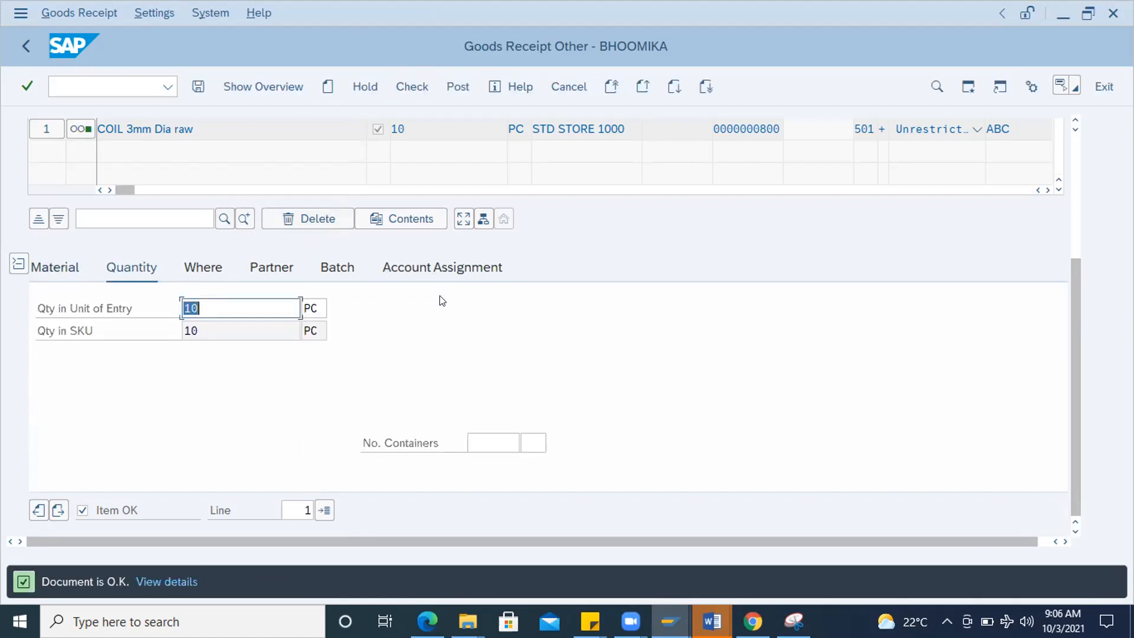
- Look up the master record of the item's assigned batch from its batch data, and return to the goods receipt
left_click(338, 267)
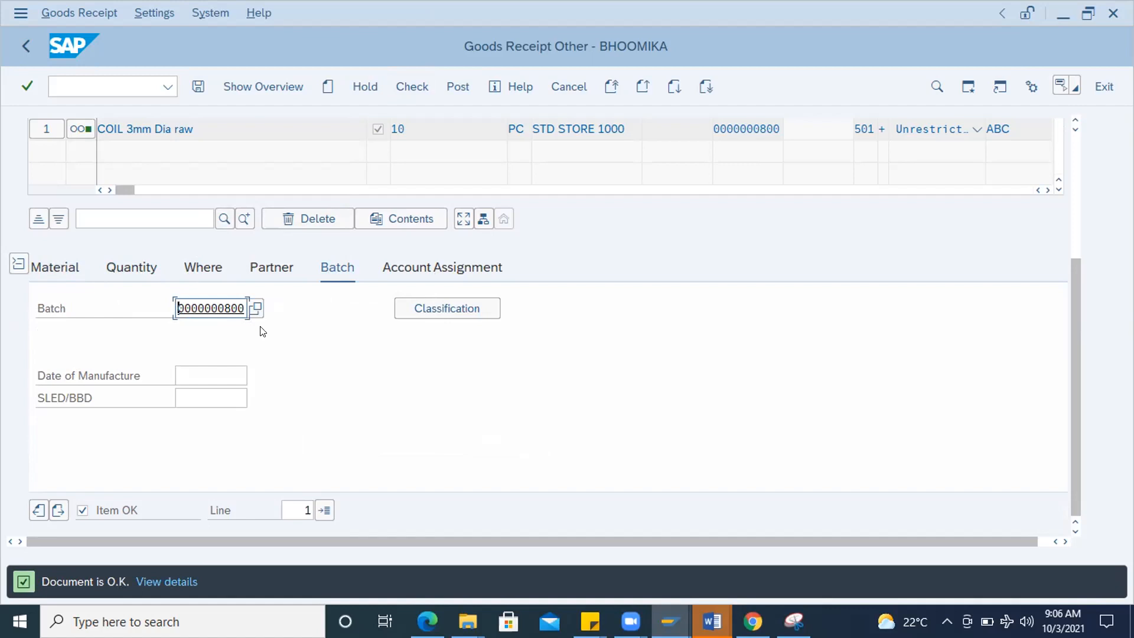
double_click(215, 310)
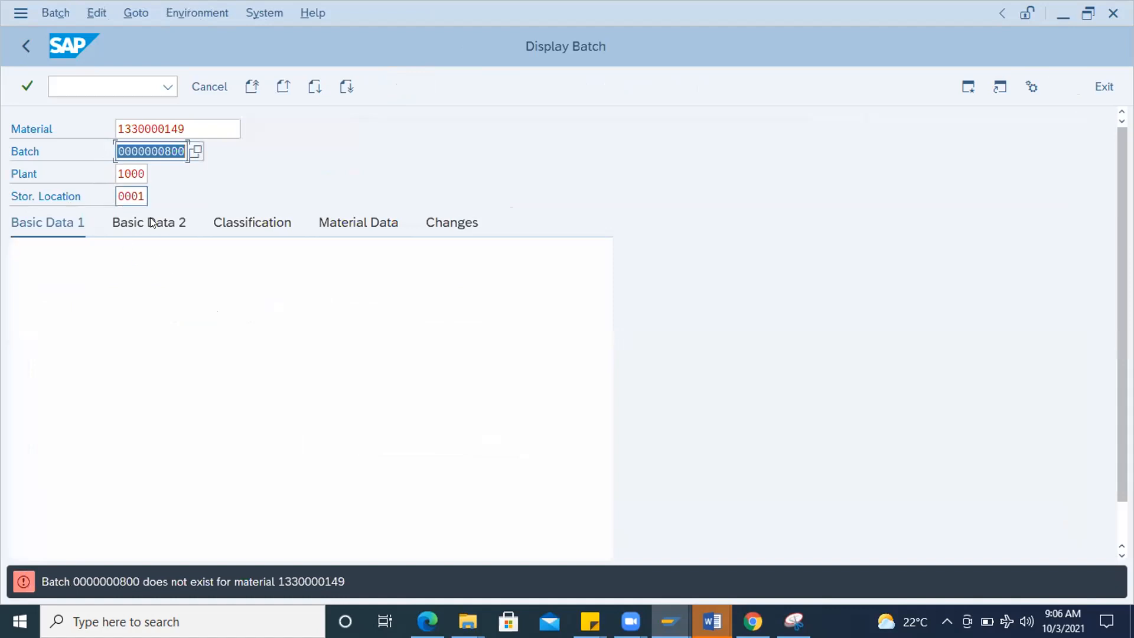
left_click(172, 151)
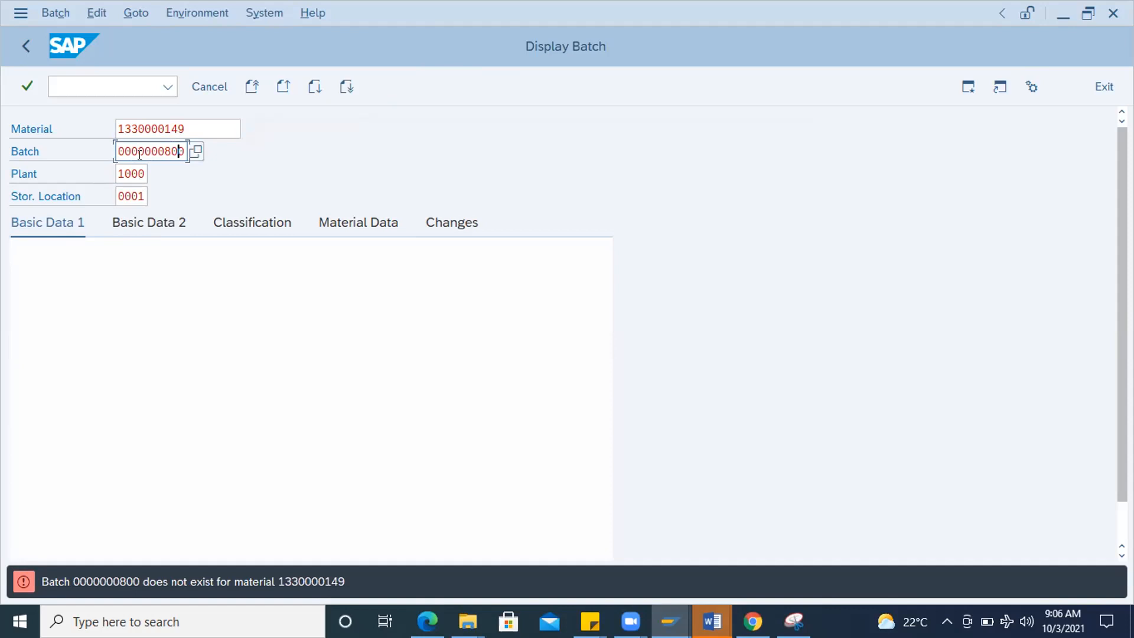
left_click(199, 87)
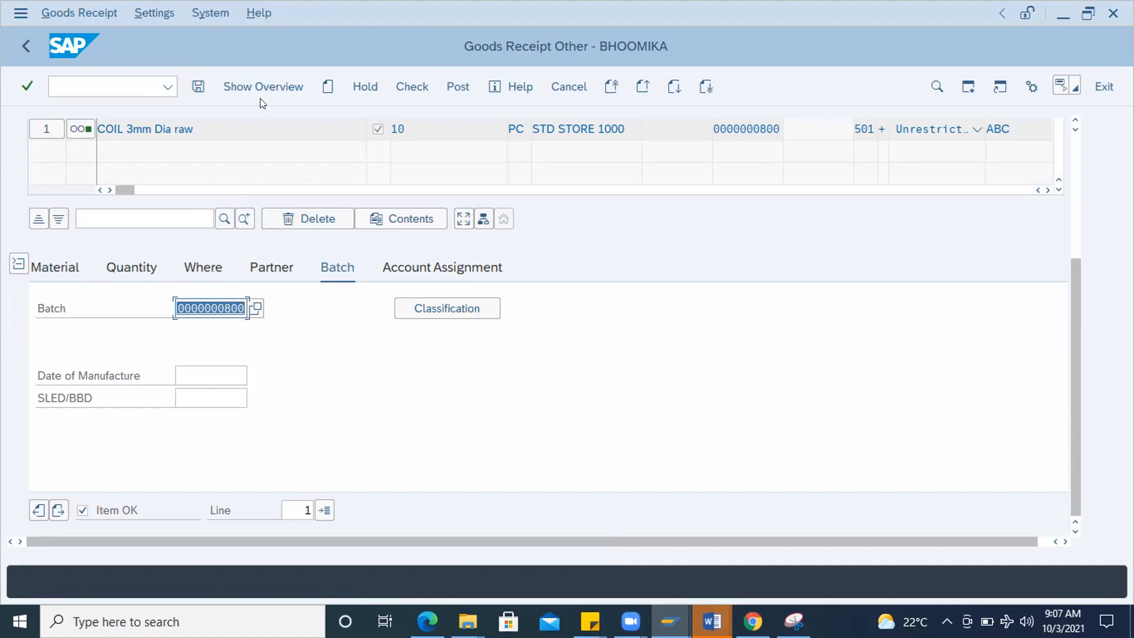
- Check and post the goods receipt, and display the resulting material document
left_click(412, 86)
left_click(453, 92)
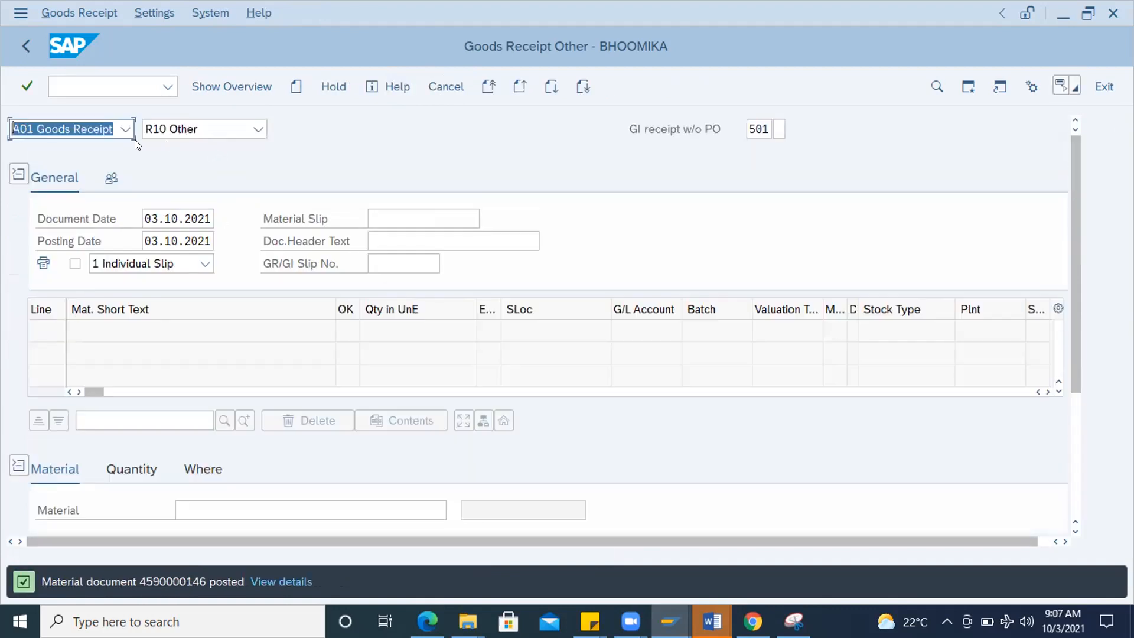
left_click(125, 129)
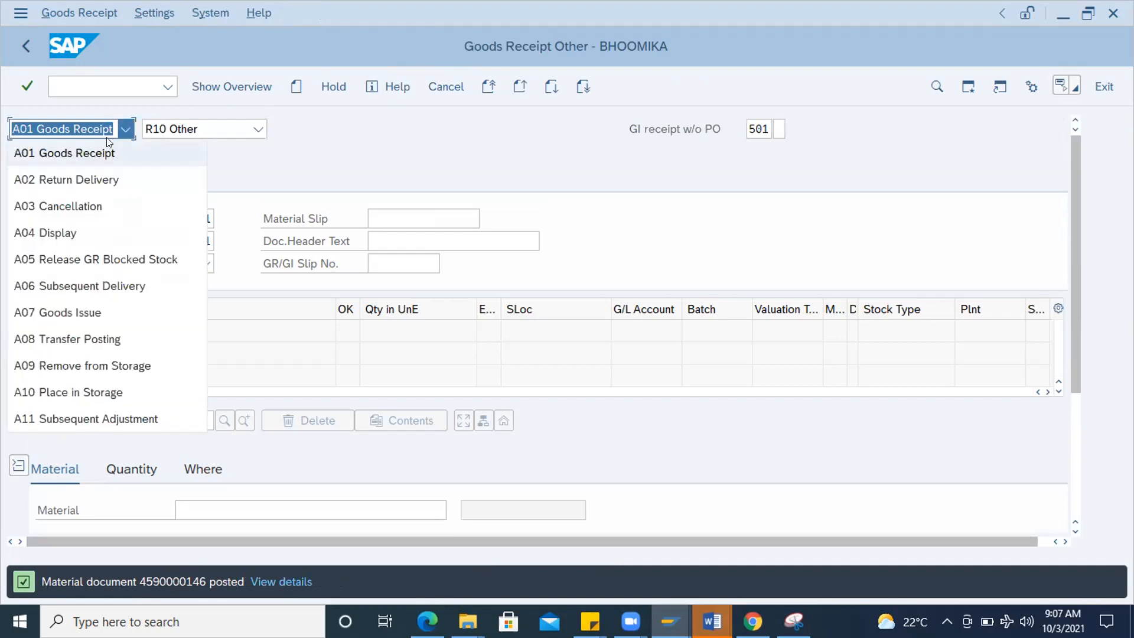
left_click(67, 232)
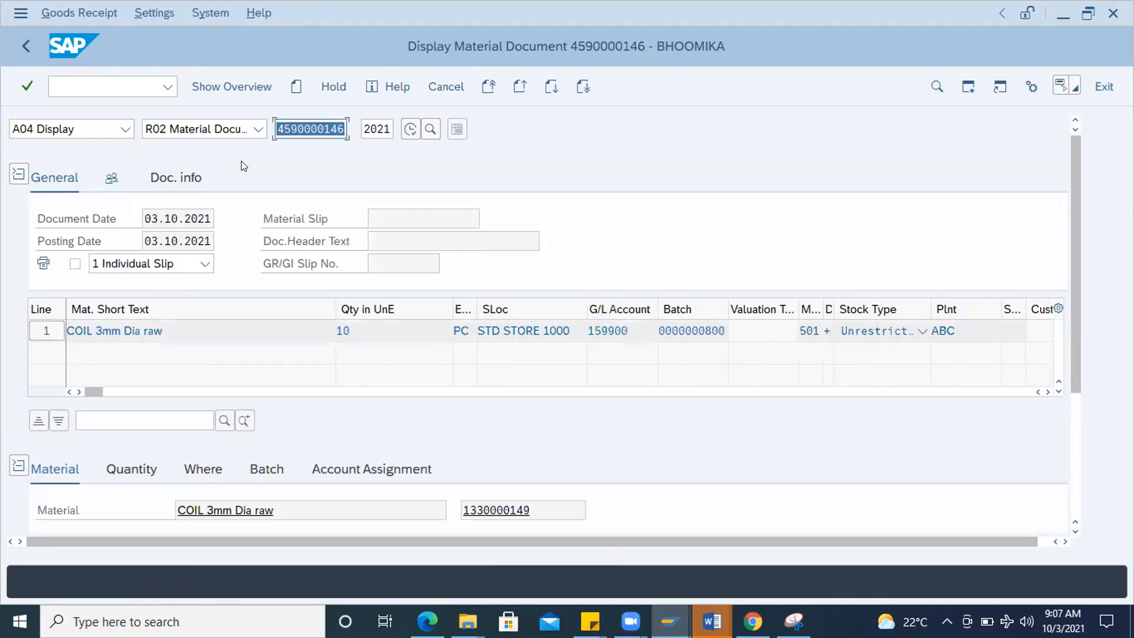
- Open the material document's accounting document and inspect its BSX and GBB lines, widening the company code column
left_click(175, 180)
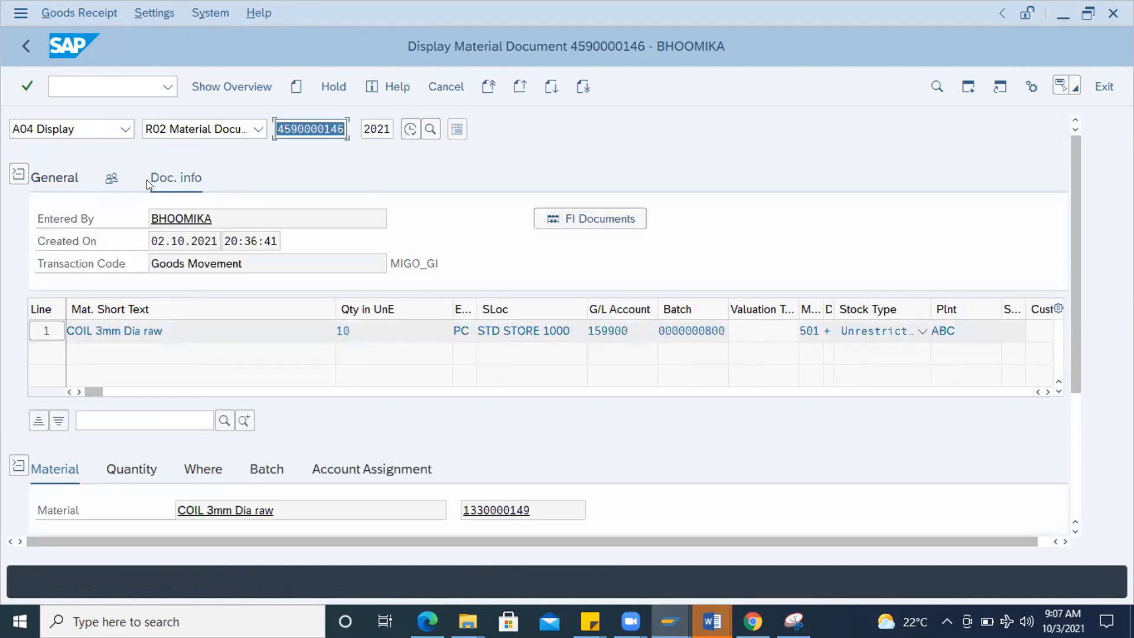
left_click(579, 223)
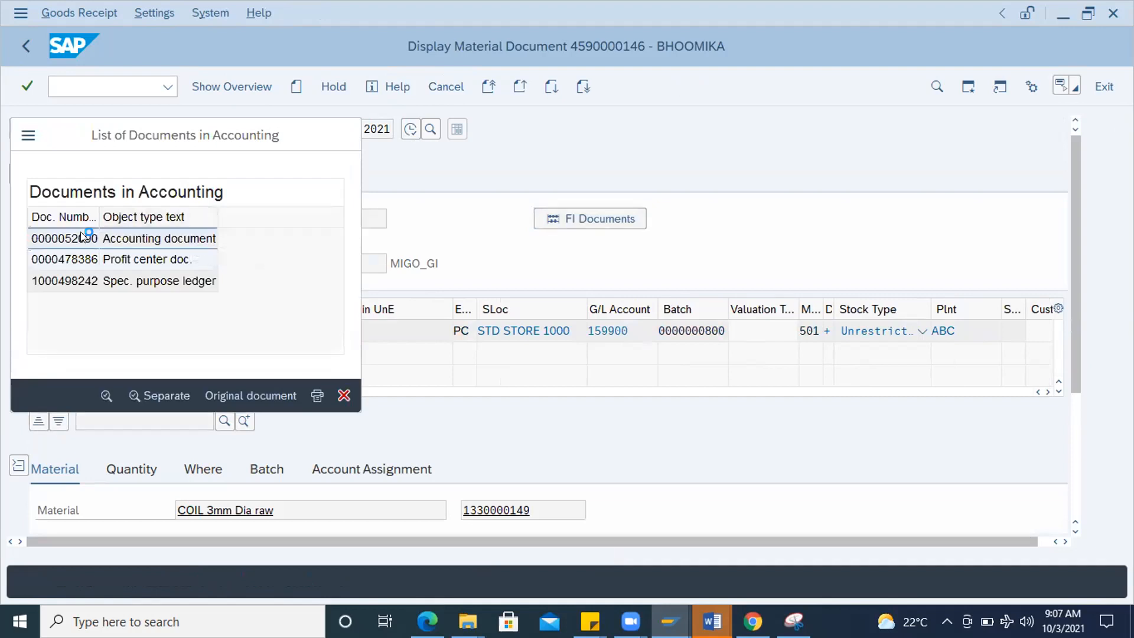
double_click(83, 235)
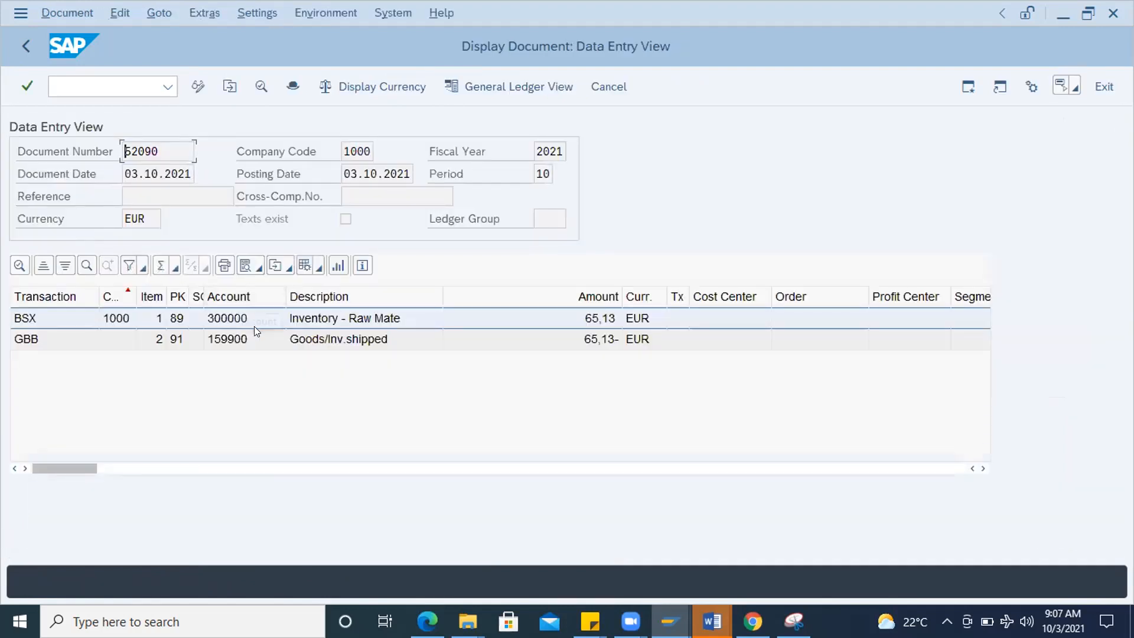
left_click_drag(95, 291, 196, 296)
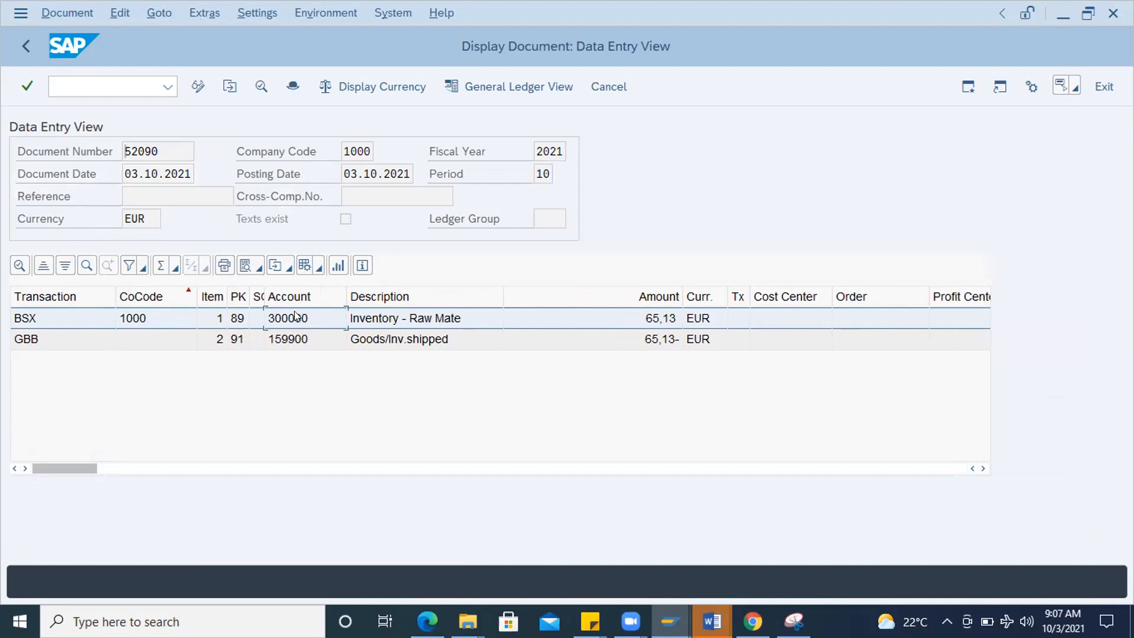
left_click(36, 340)
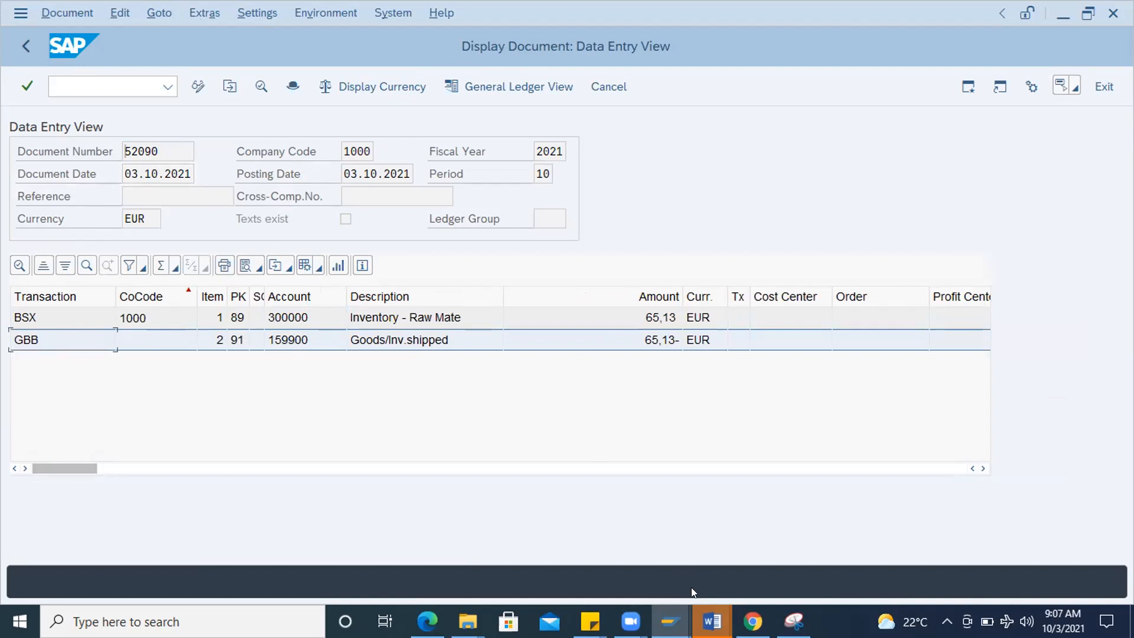
- Leave the accounting document and start transaction OBYC for automatic posting configuration
left_click(115, 85)
type("/n")
key("Return")
type("obyc")
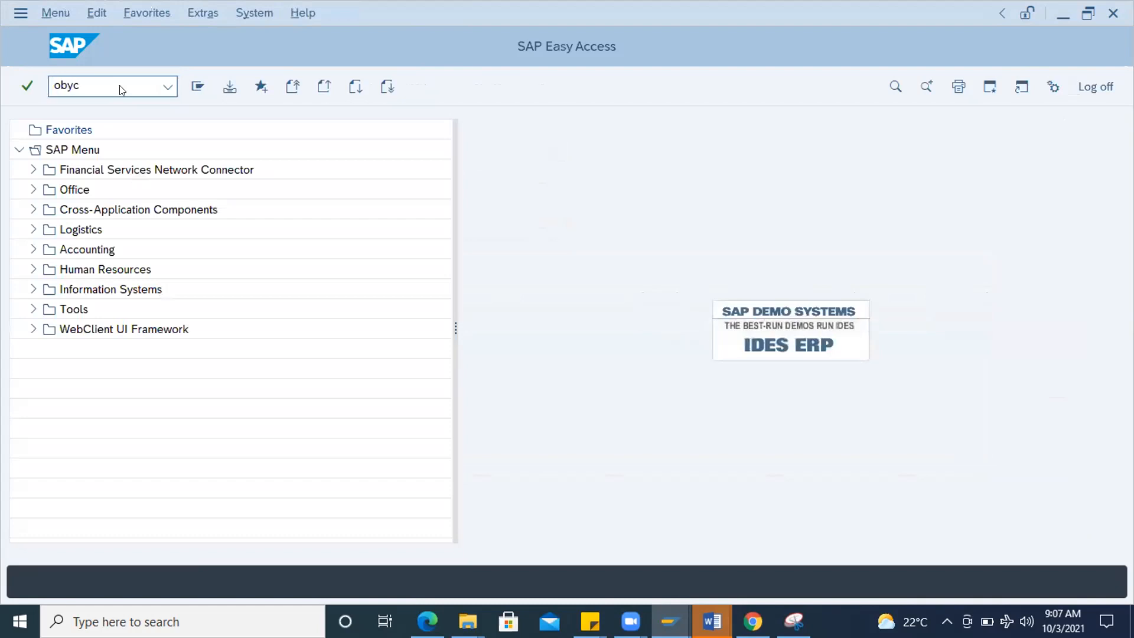
key("Return")
- Open the account assignment of procedure GBB, offsetting entry for inventory posting, for chart of accounts INT
scroll(339, 439, "down", 1)
scroll(340, 444, "down", 3)
scroll(312, 463, "down", 1)
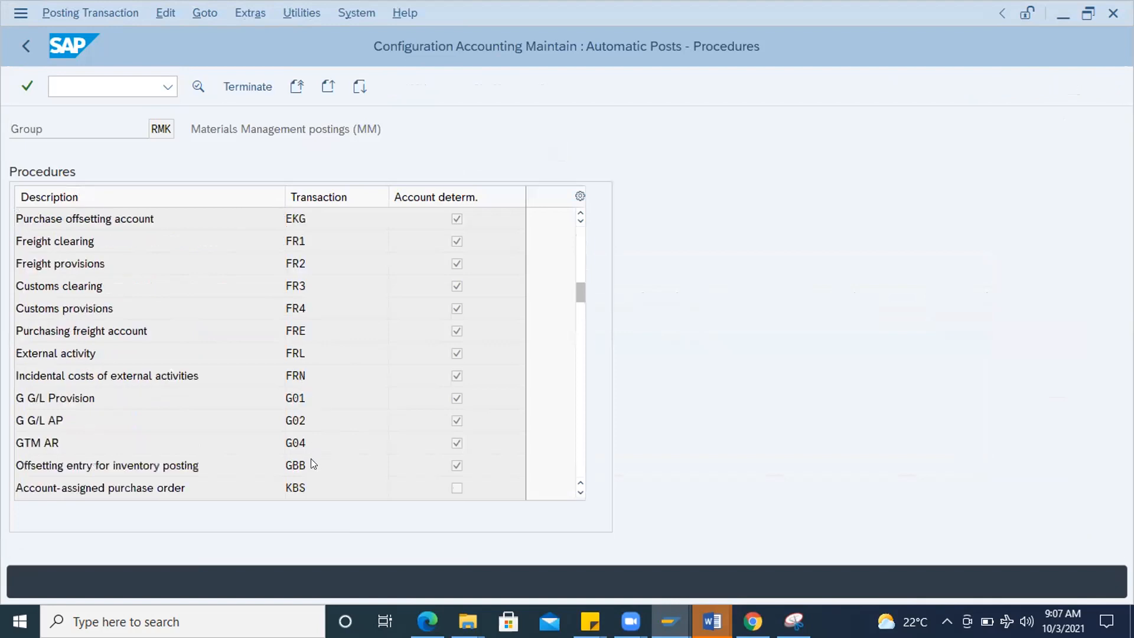
scroll(310, 463, "down", 1)
double_click(307, 397)
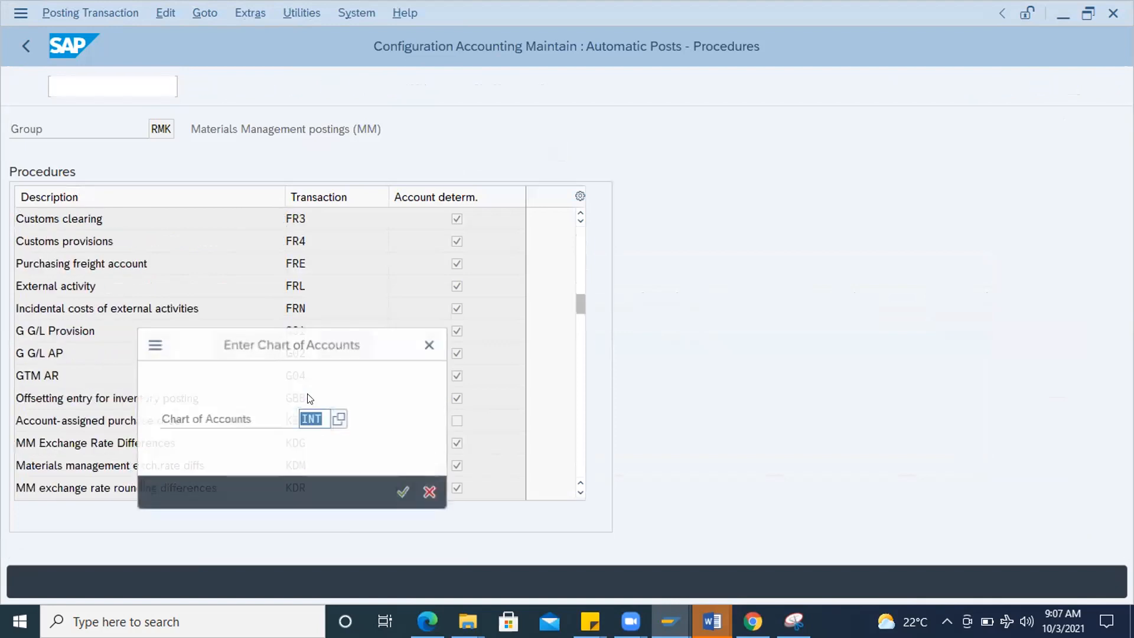
left_click(403, 491)
- Position the GBB account assignment list at general modification ZOB and valuation class 3000
left_click(283, 494)
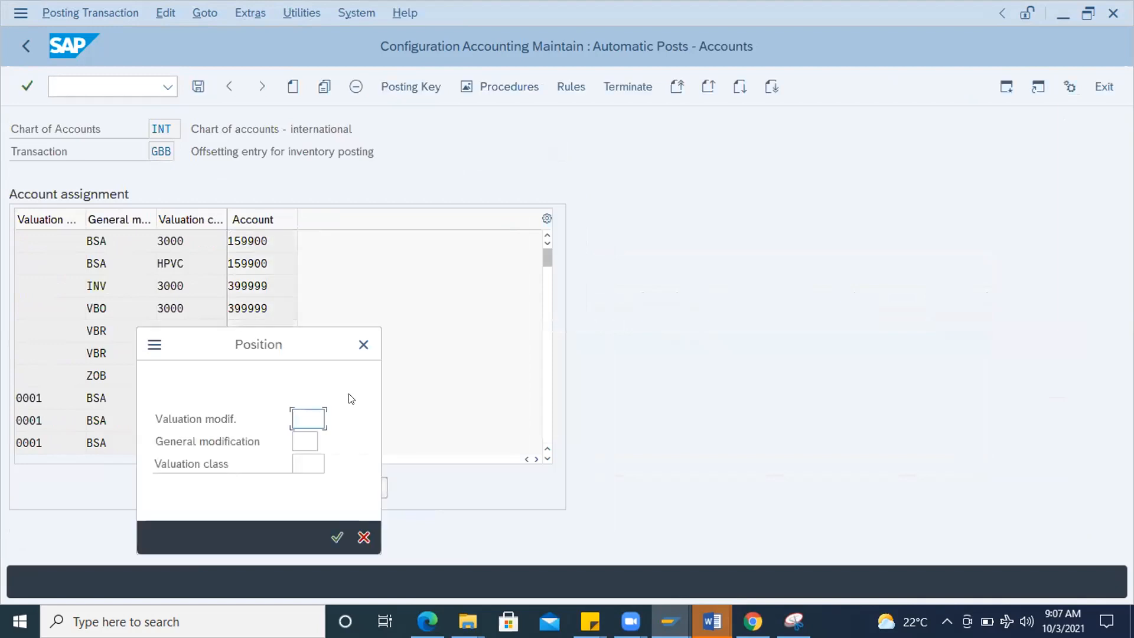
left_click(308, 463)
type("3000")
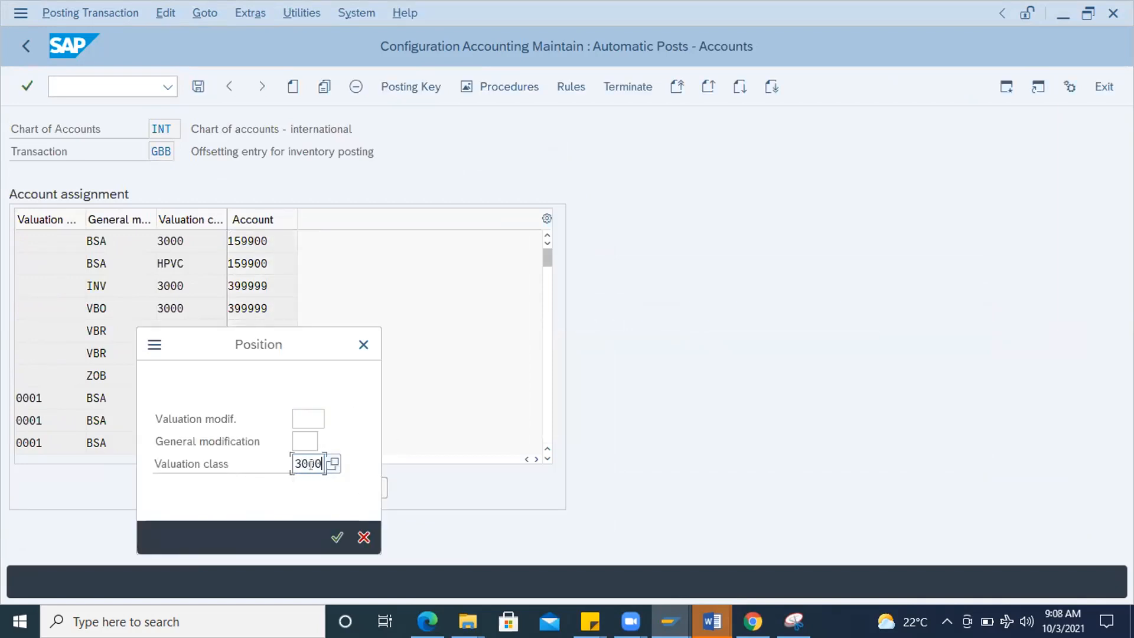
left_click(293, 413)
left_click(298, 443)
type("ZOB")
key("Return")
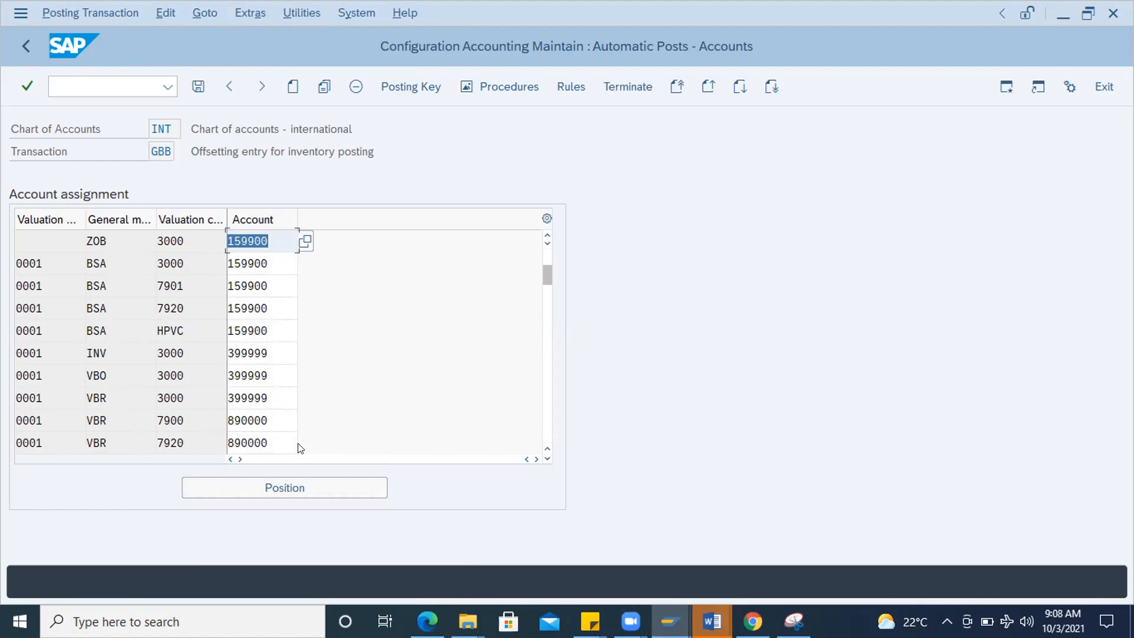
- Check the account assigned to ZOB with valuation class 3000, widening the valuation class and general modification columns
left_click(103, 241)
left_click(196, 236)
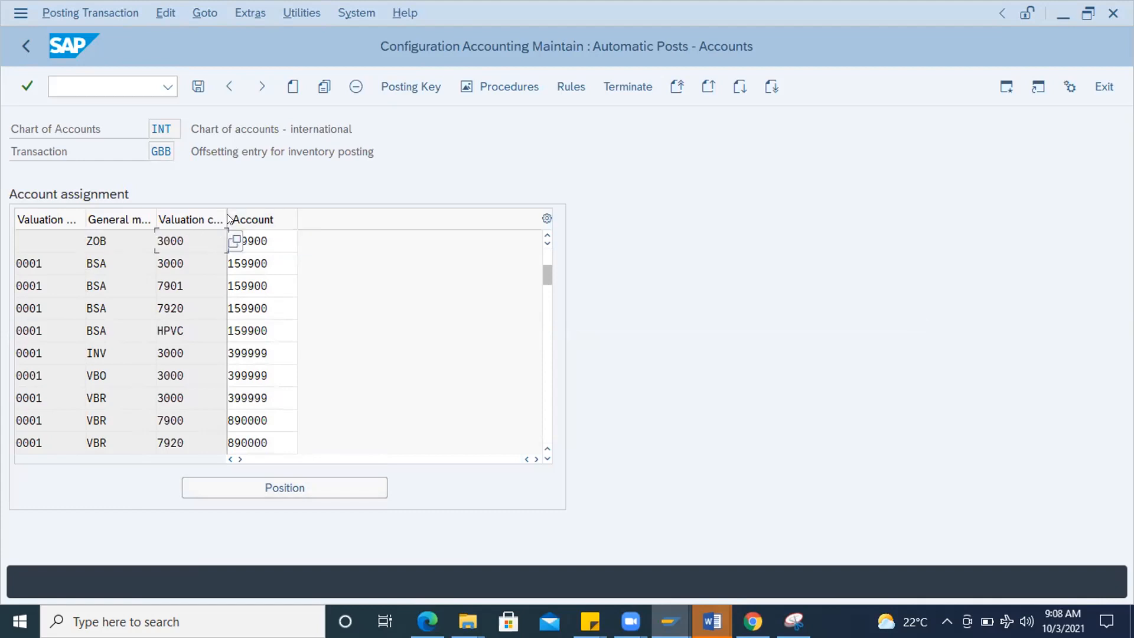
left_click_drag(295, 226, 294, 227)
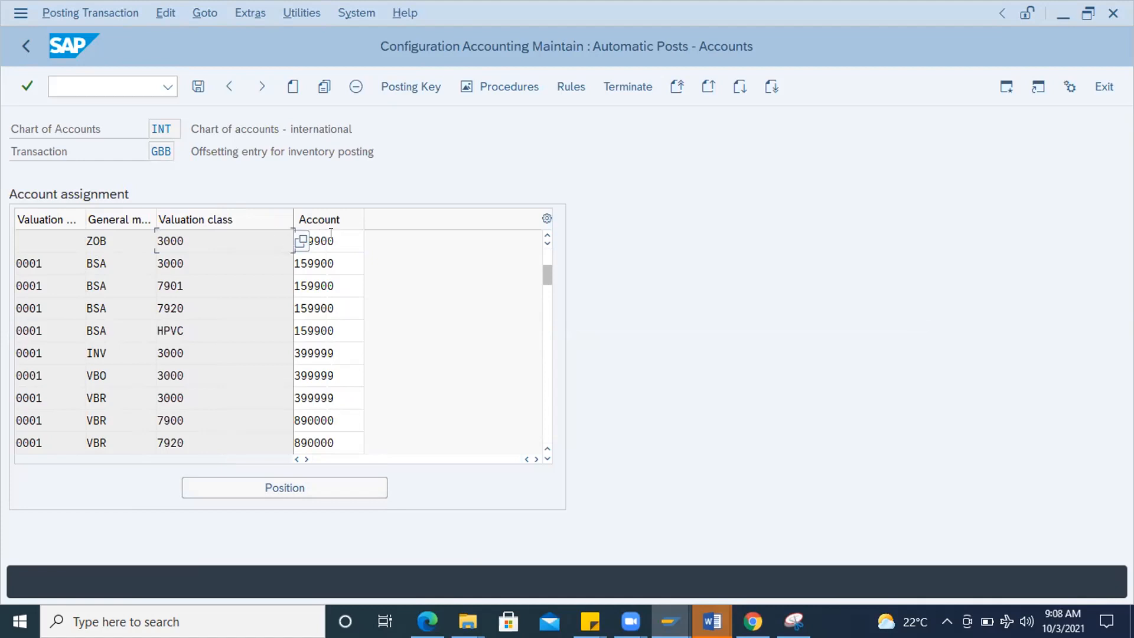
left_click(330, 236)
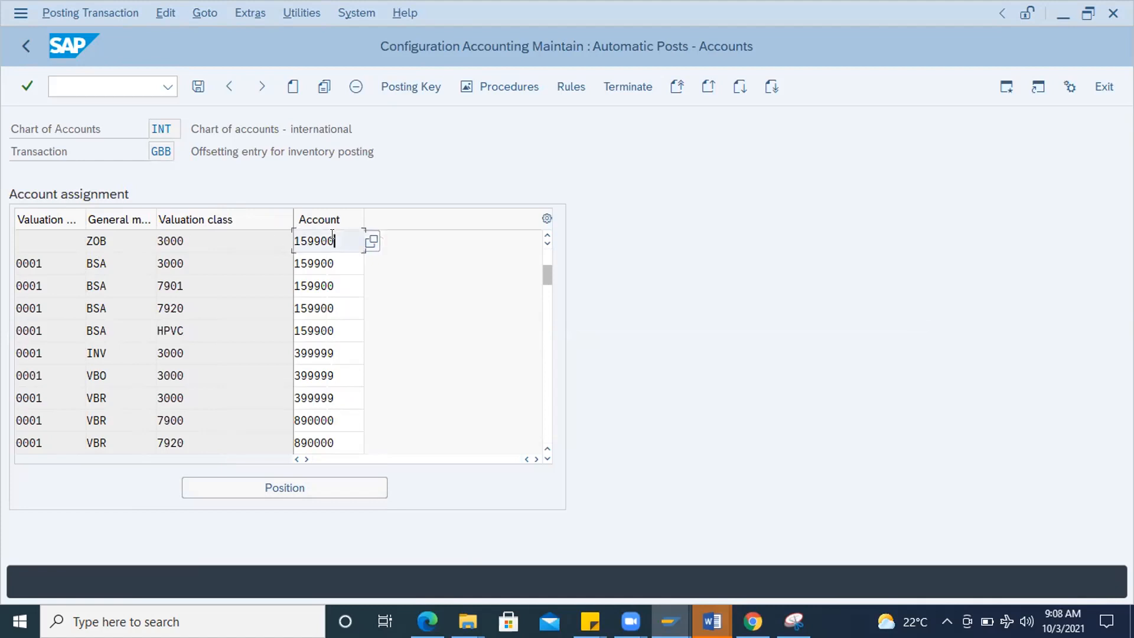
double_click(154, 219)
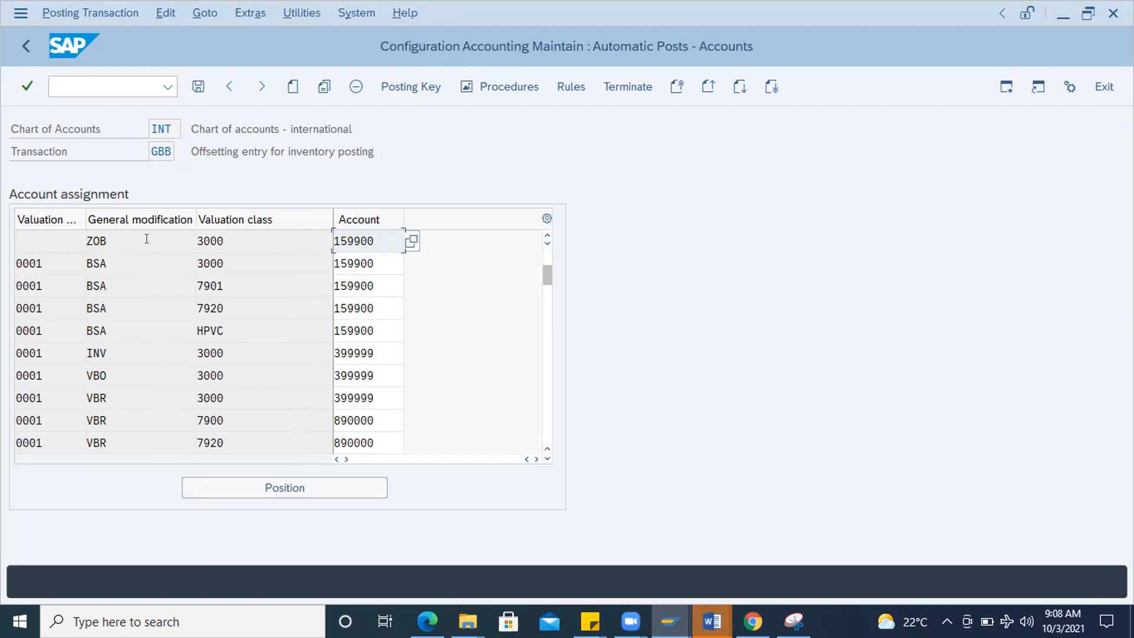
- Compare the BSA, VBO and VBR general modifications with ZOB, and review the ZOB row's valuation class and account
double_click(106, 263)
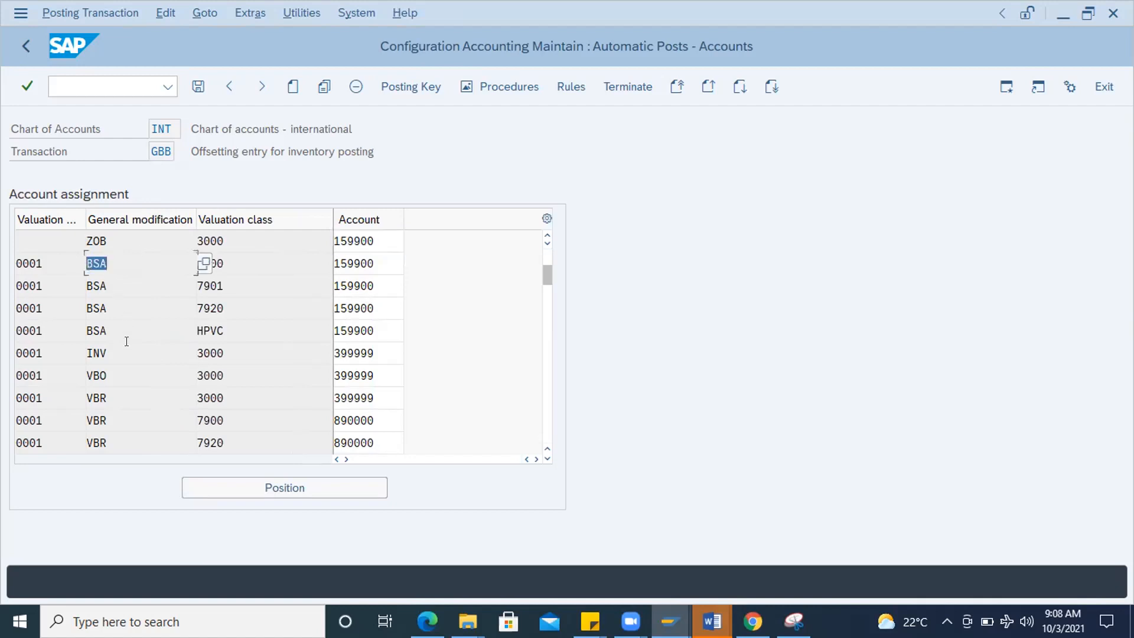
double_click(106, 376)
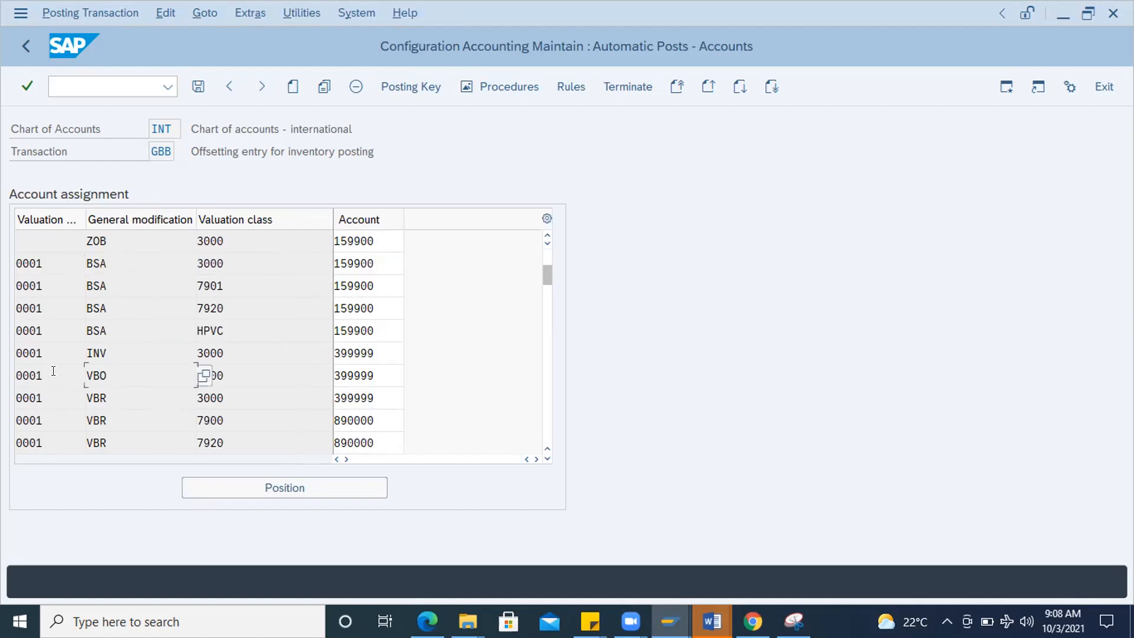
double_click(105, 397)
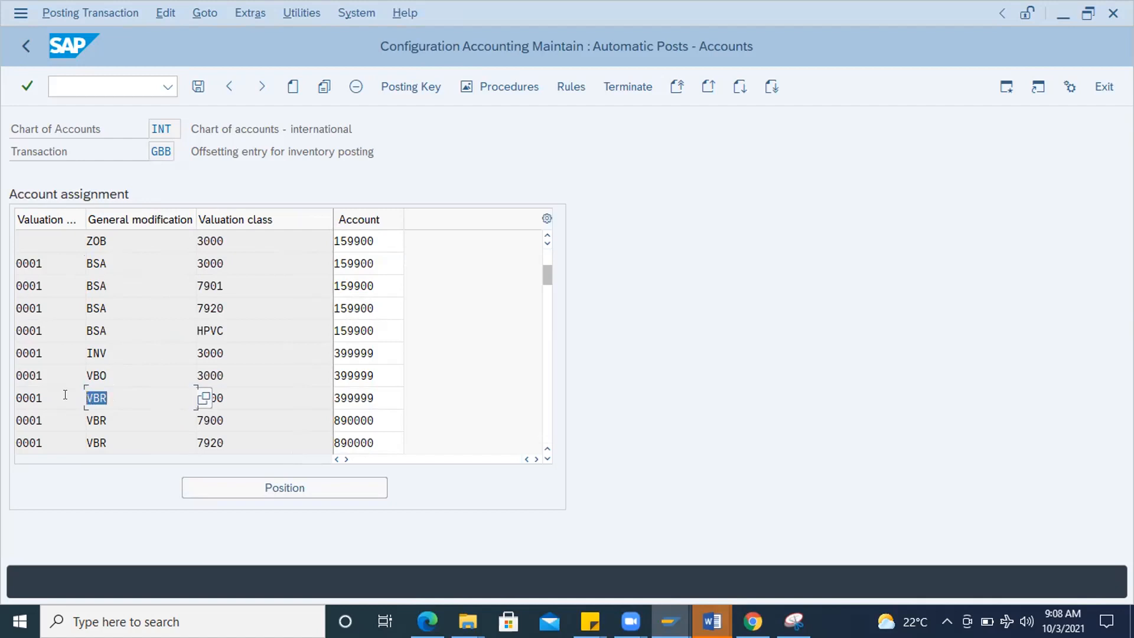
double_click(109, 240)
left_click_drag(191, 211, 216, 212)
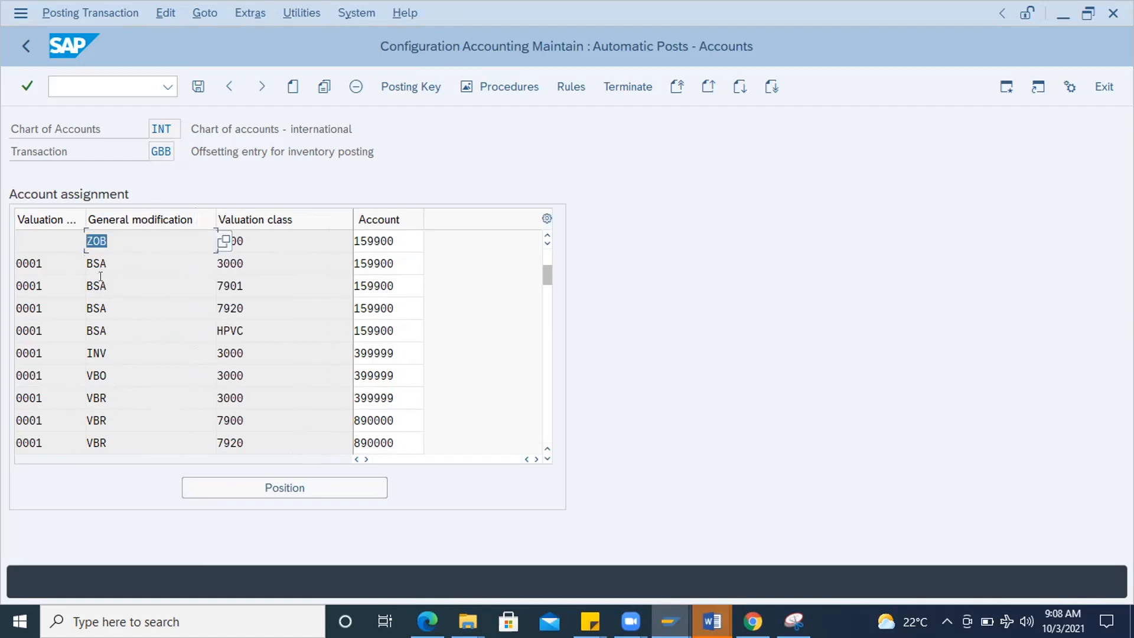
left_click(248, 237)
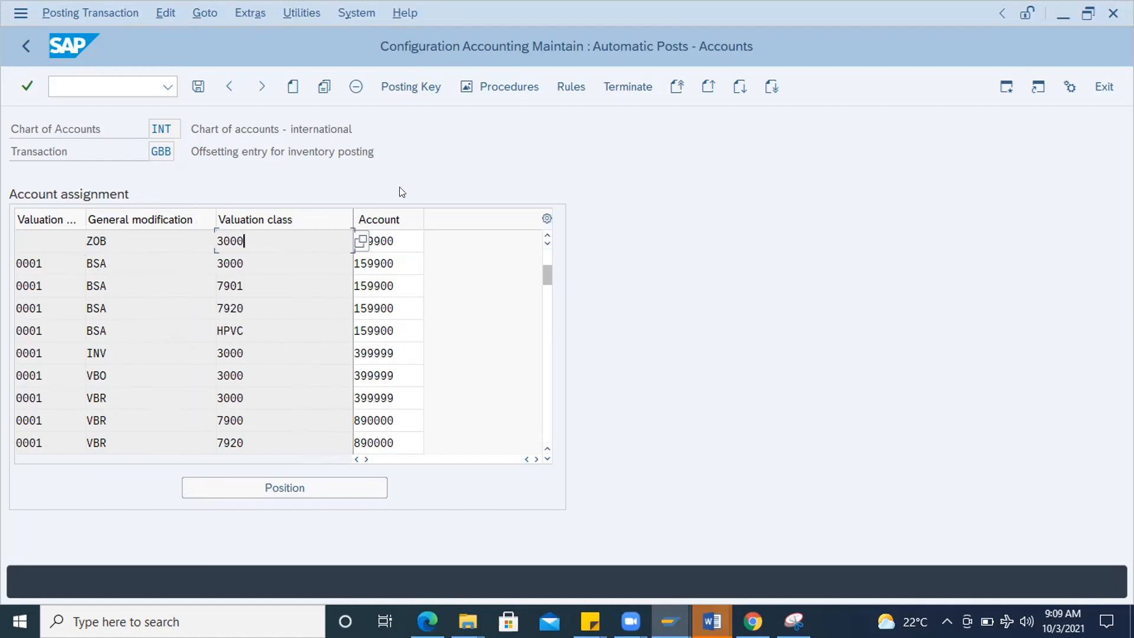
left_click(396, 239)
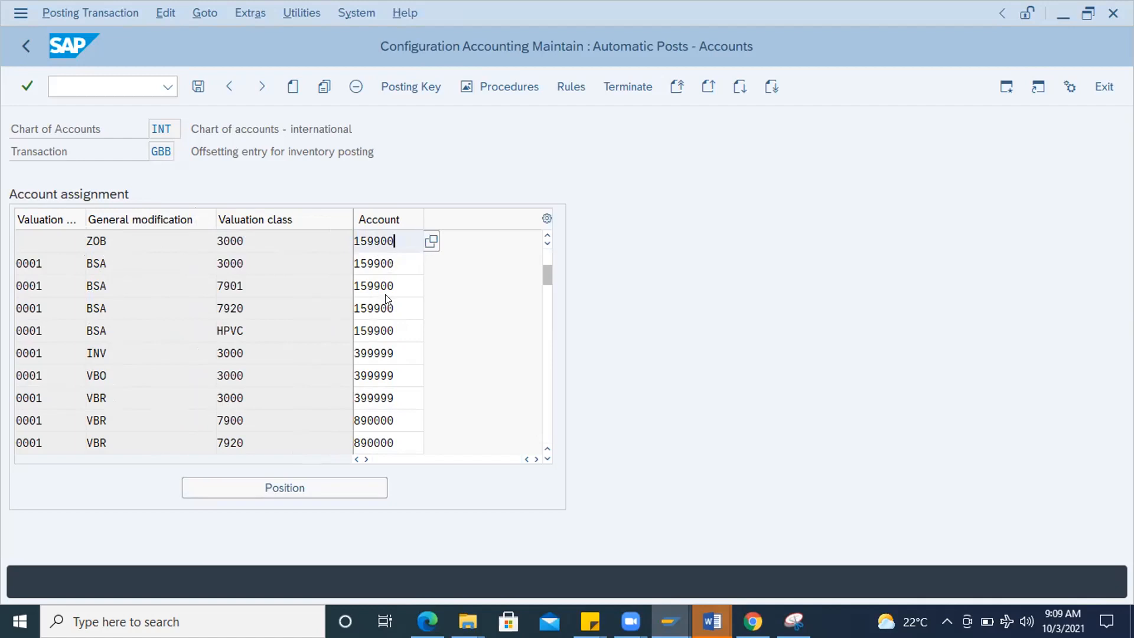
- Position the GBB account assignment list at valuation class 3000 with no general modification
key("alt+Tab")
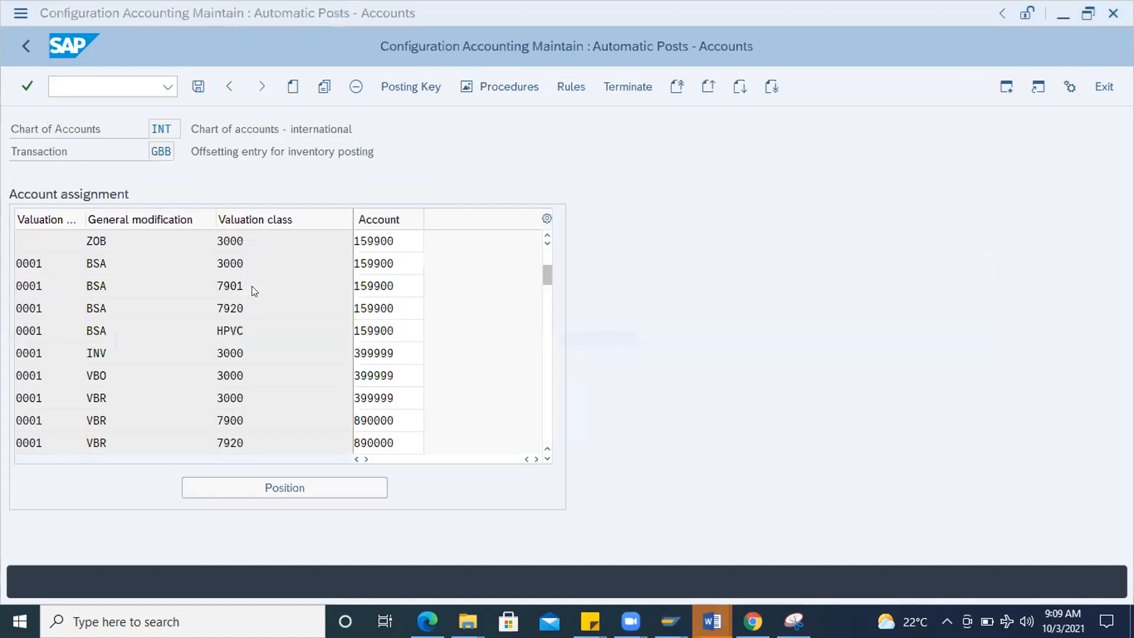
left_click(285, 482)
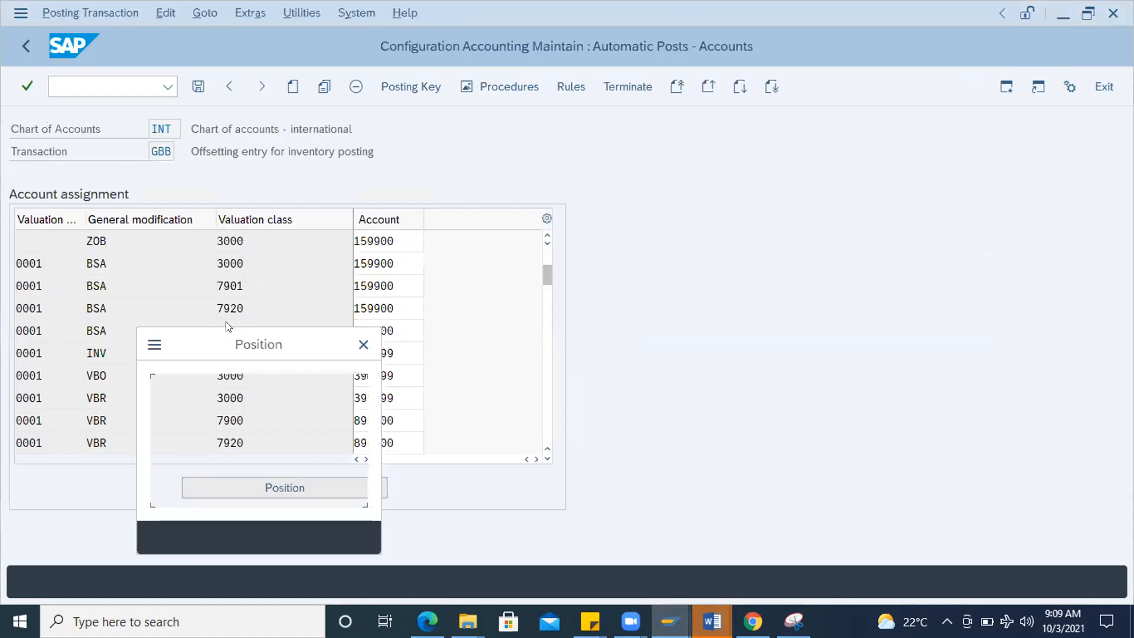
left_click(301, 463)
type("3000")
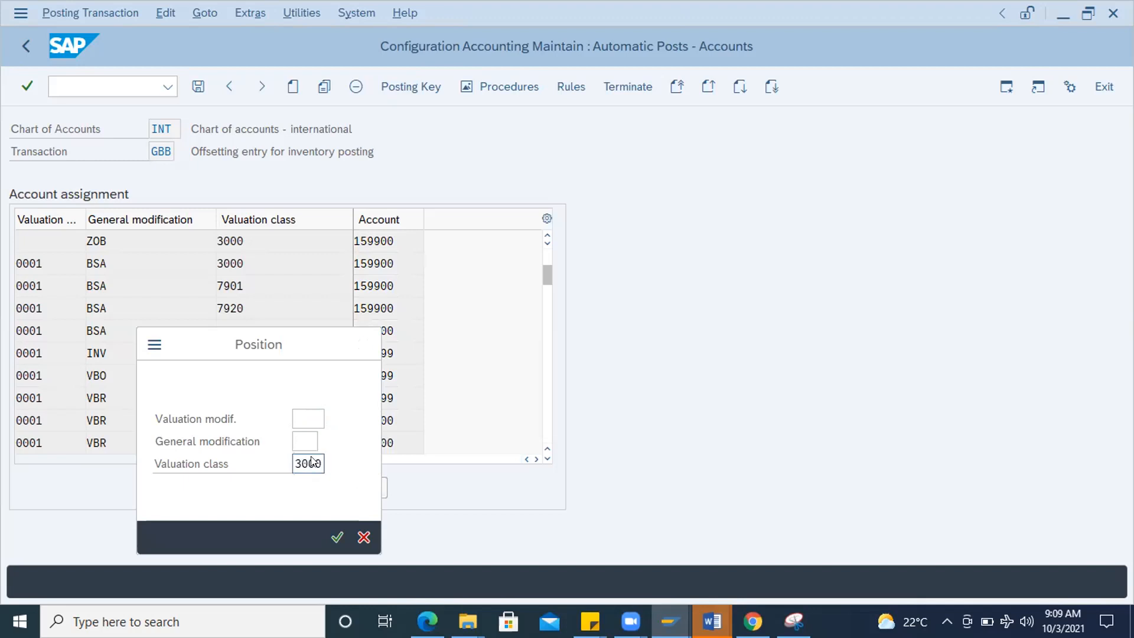
key("Return")
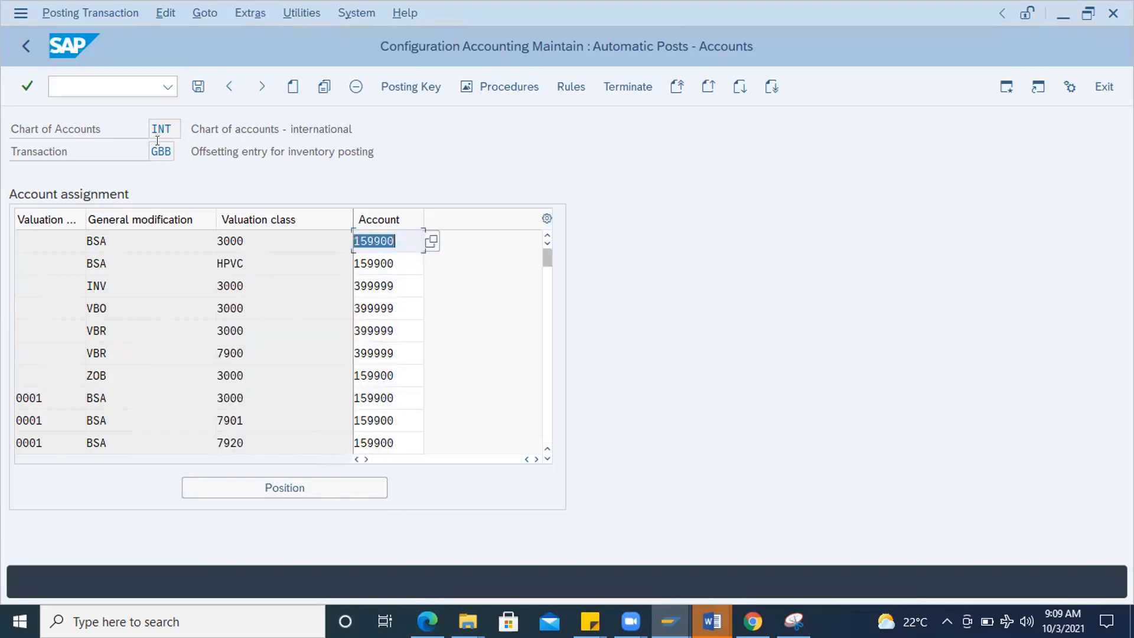
- Return to the procedures list and open the account assignment of the BSX inventory posting
left_click(26, 46)
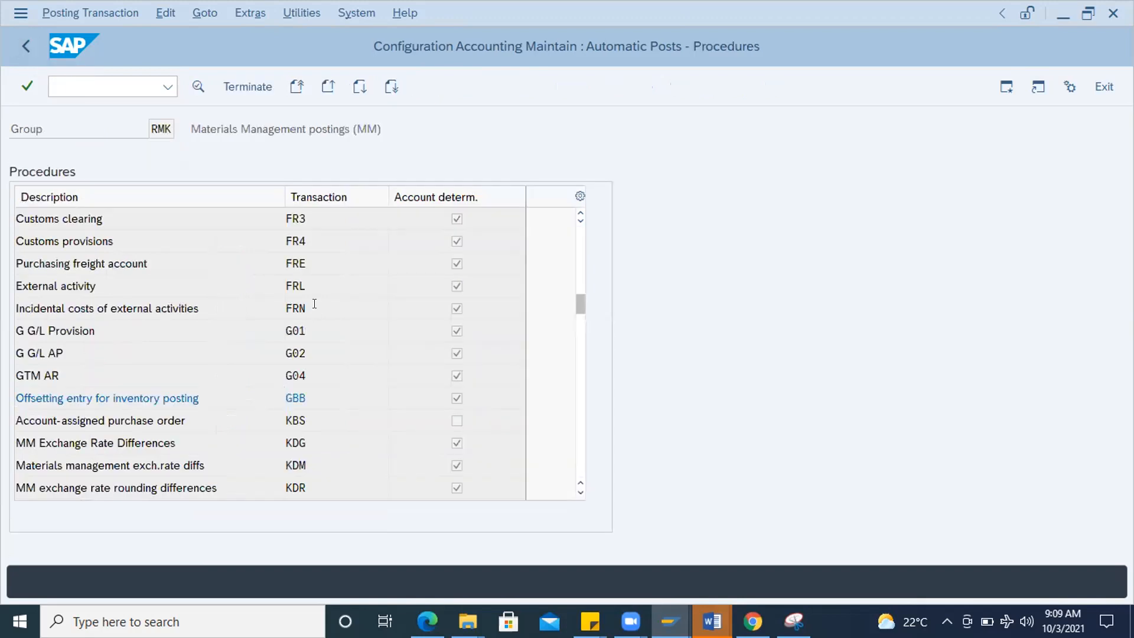
scroll(313, 306, "up", 6)
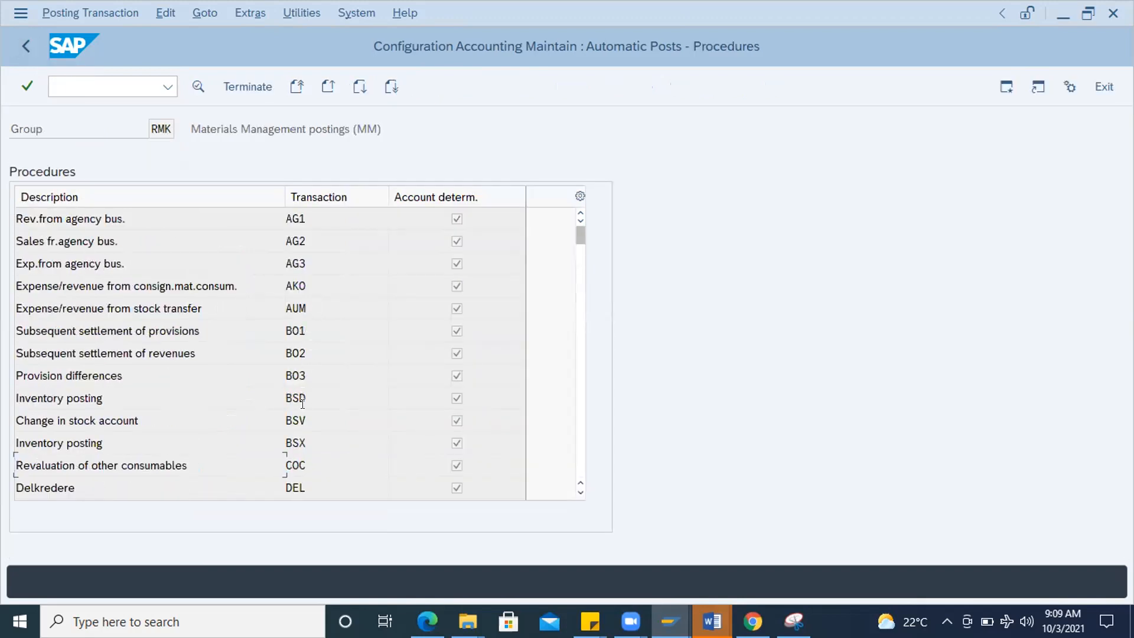
double_click(304, 433)
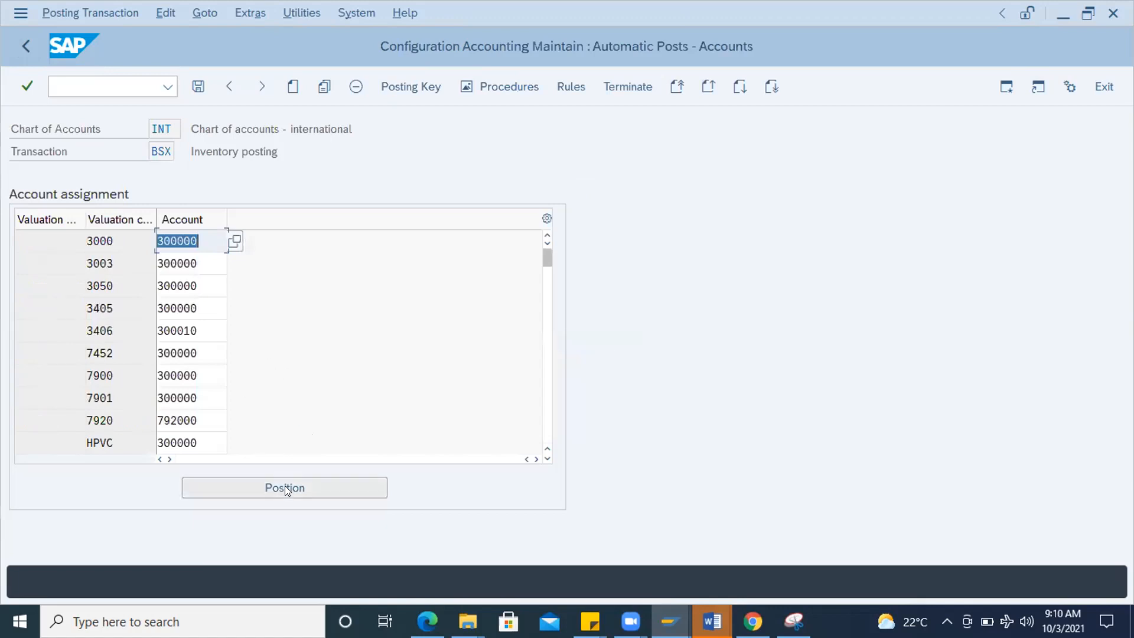
- Position the BSX list at valuation class 3000 and check its assigned account
left_click(284, 486)
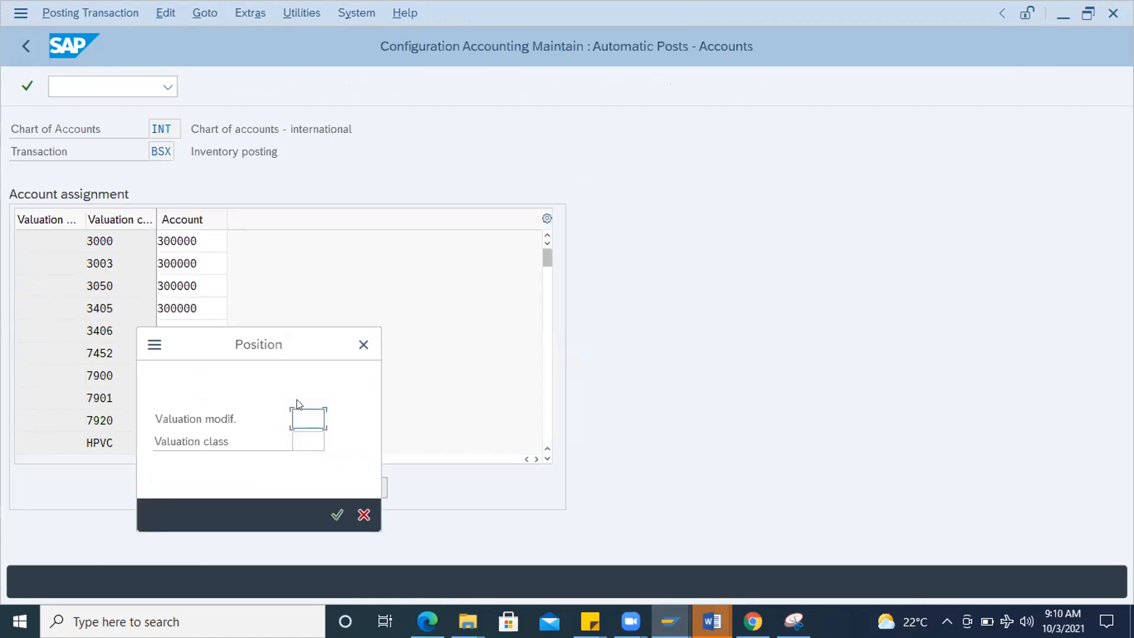
left_click(304, 438)
type("3000")
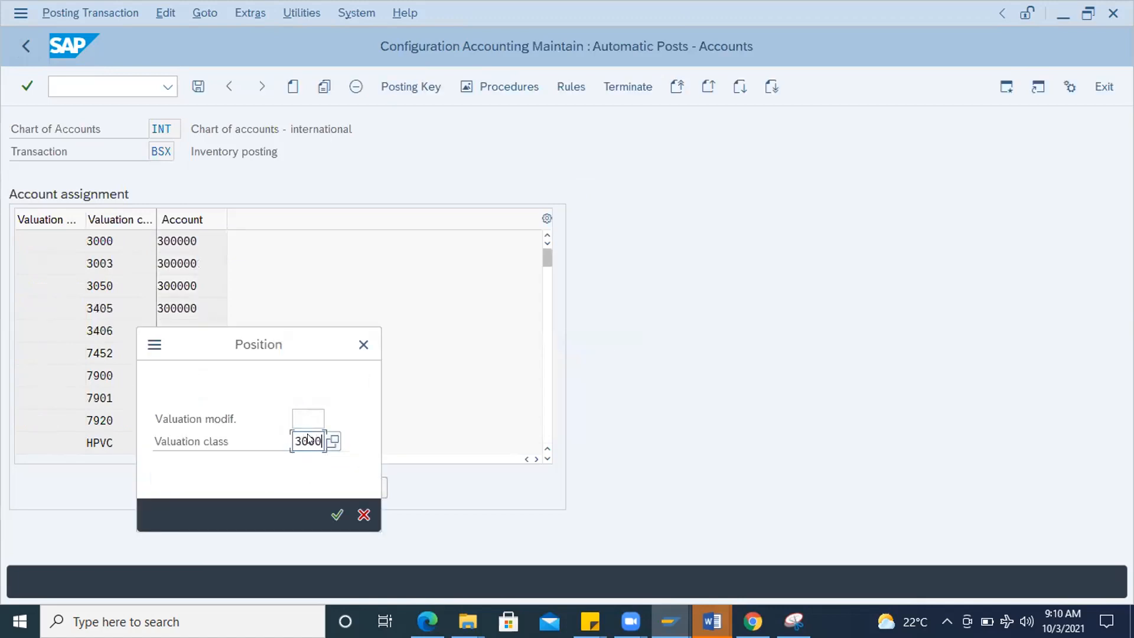
key("Return")
left_click(197, 235)
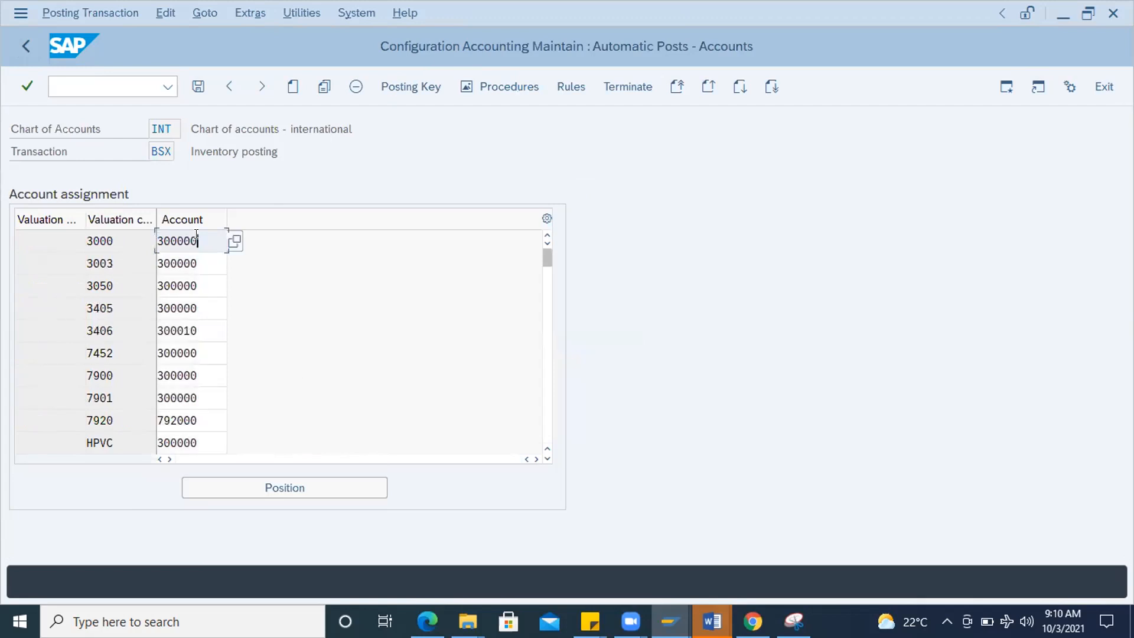
- Switch back to the displayed accounting document and examine its BSX line's account and amount
key("alt+Tab")
left_click(291, 322)
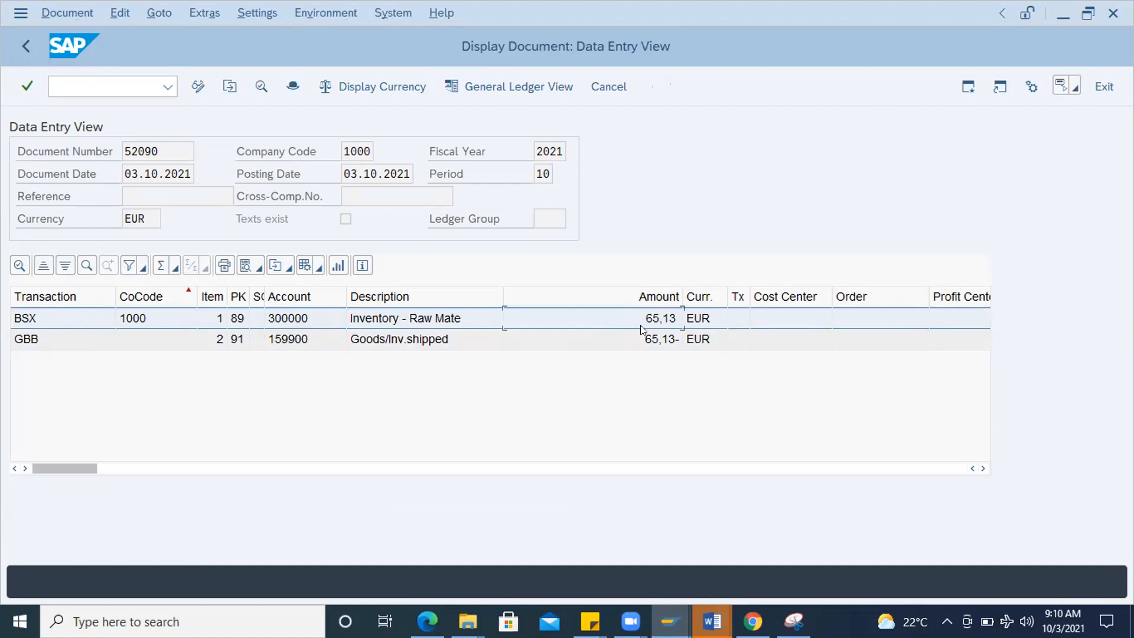
- Open the stock overview transaction MMBE in the OBYC session and clear its material number
left_click(638, 340)
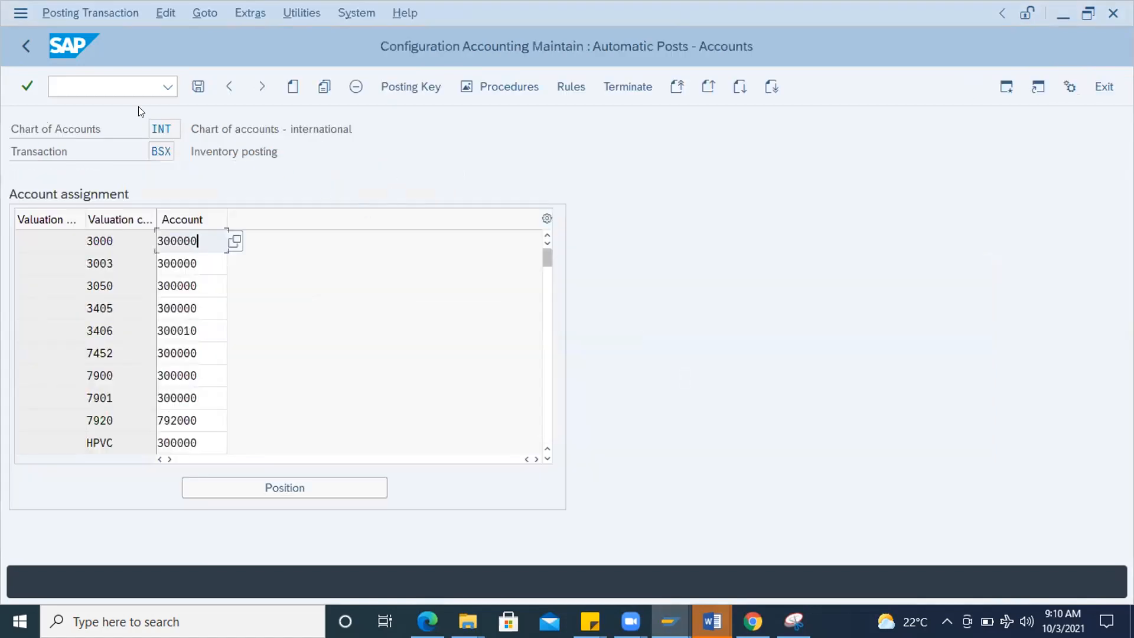
left_click(59, 85)
type("/nmmbe")
key("Return")
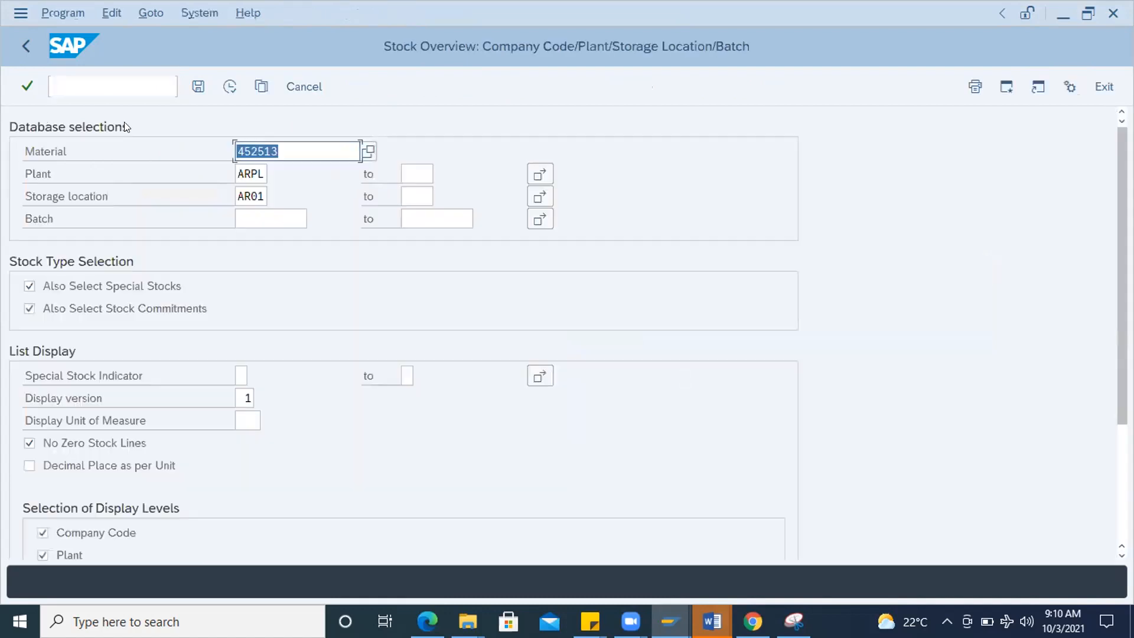
left_click_drag(286, 144, 222, 140)
key("BackSpace")
left_click(466, 341)
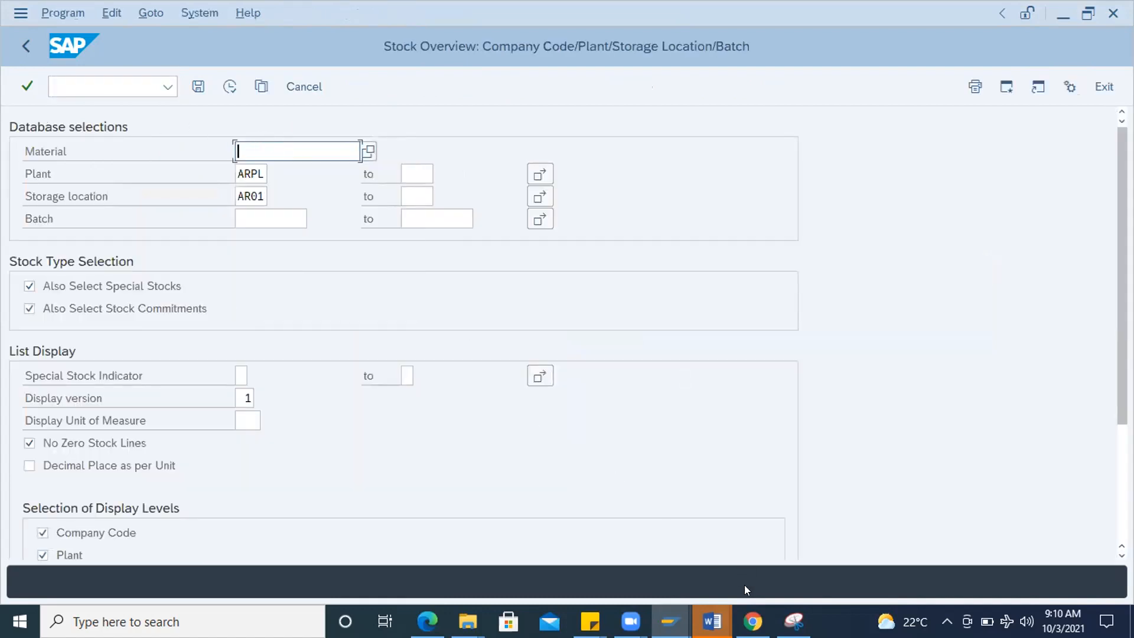
mouse_move(712, 620)
left_click(791, 561)
double_click(353, 418)
key("ctrl+c")
key("alt+Tab")
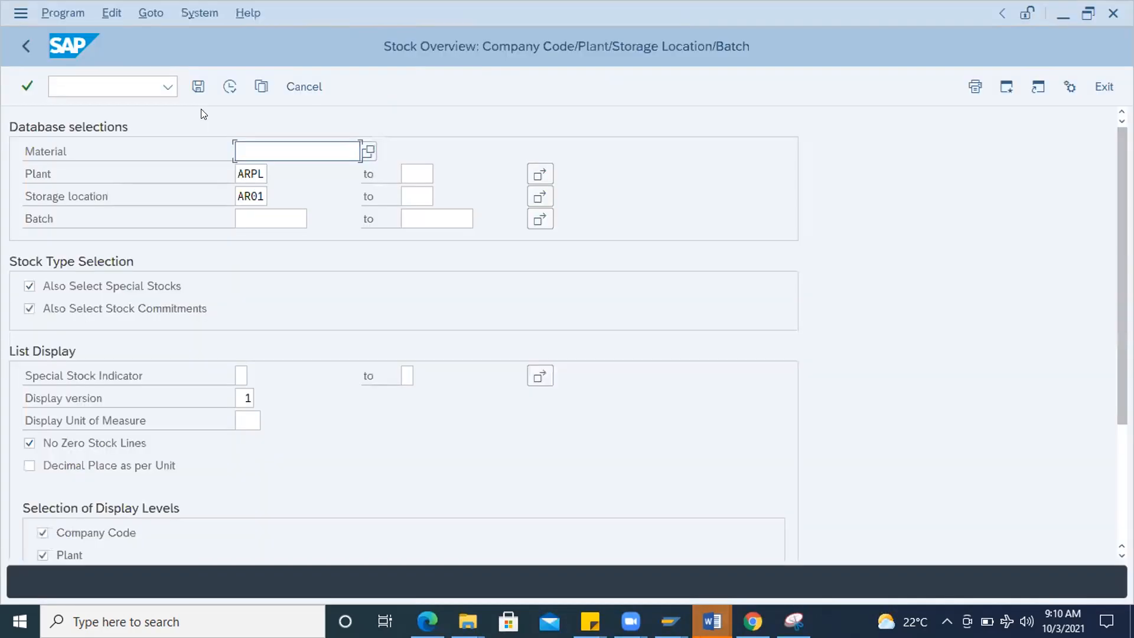
left_click(260, 147)
key("ctrl+v")
- Clear the plant and storage location restrictions and run the stock overview
left_click_drag(268, 173, 116, 173)
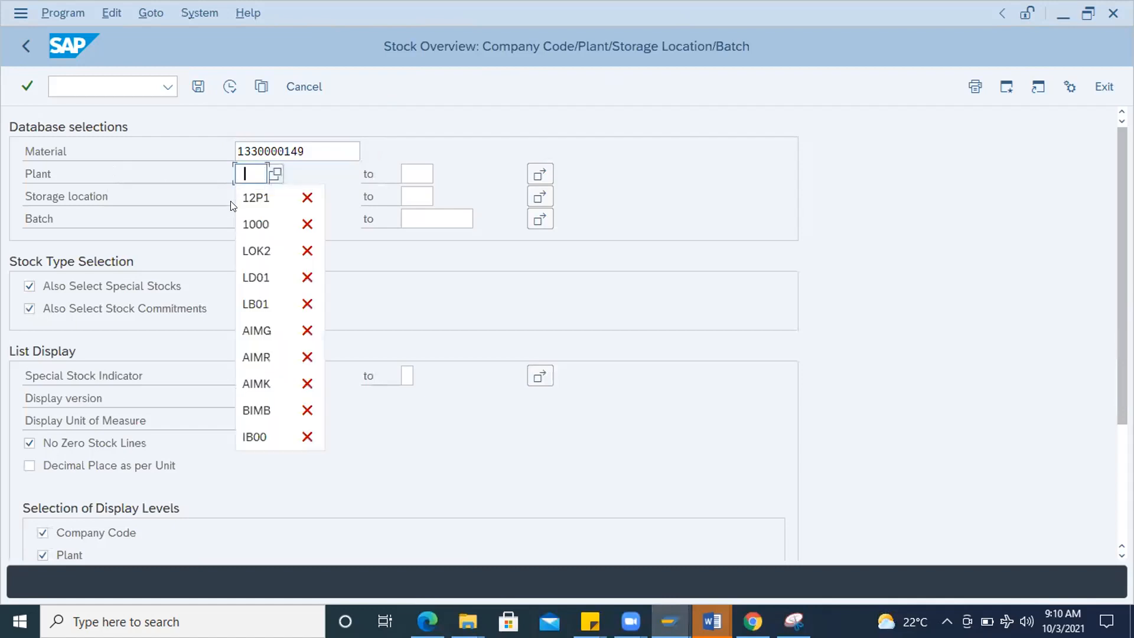
left_click(234, 192)
left_click(243, 193)
double_click(239, 188)
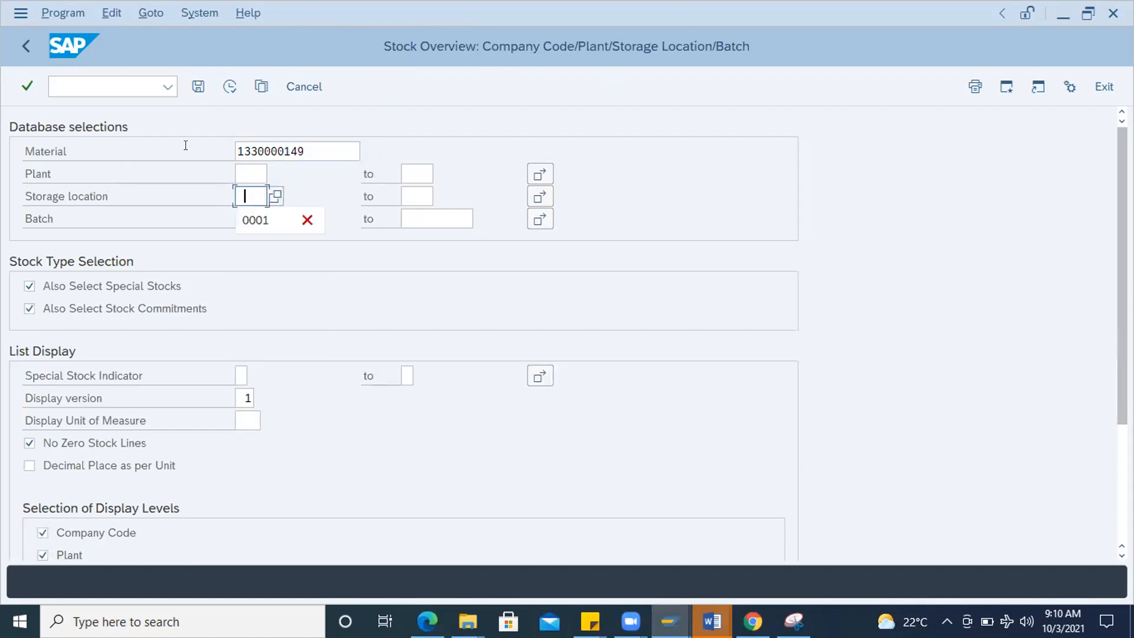
left_click(230, 88)
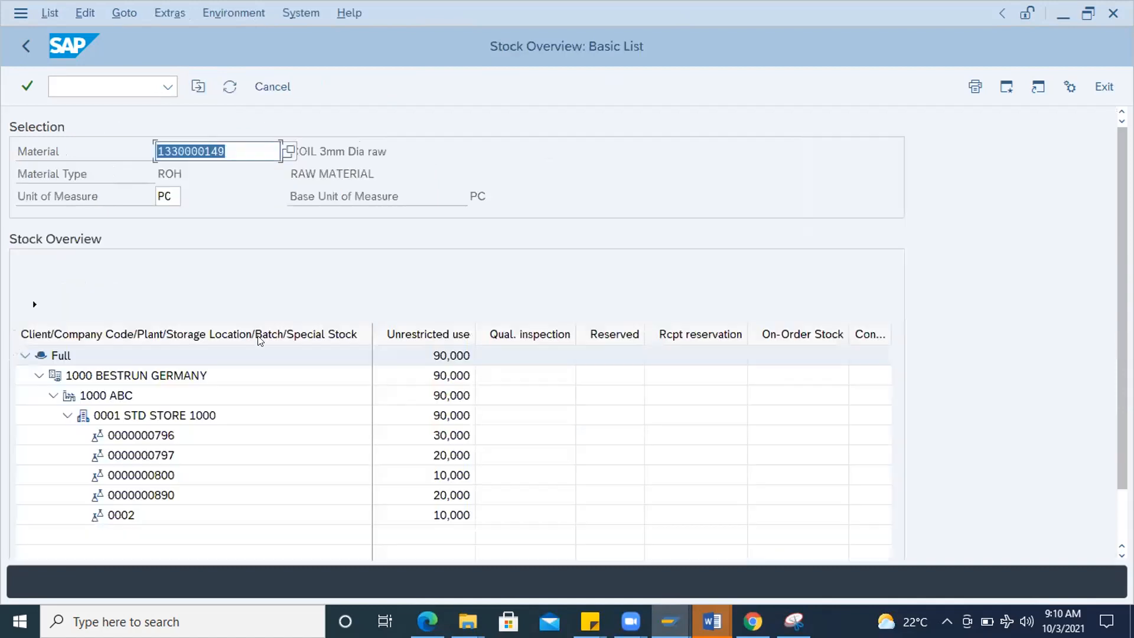
scroll(897, 385, "down", 1)
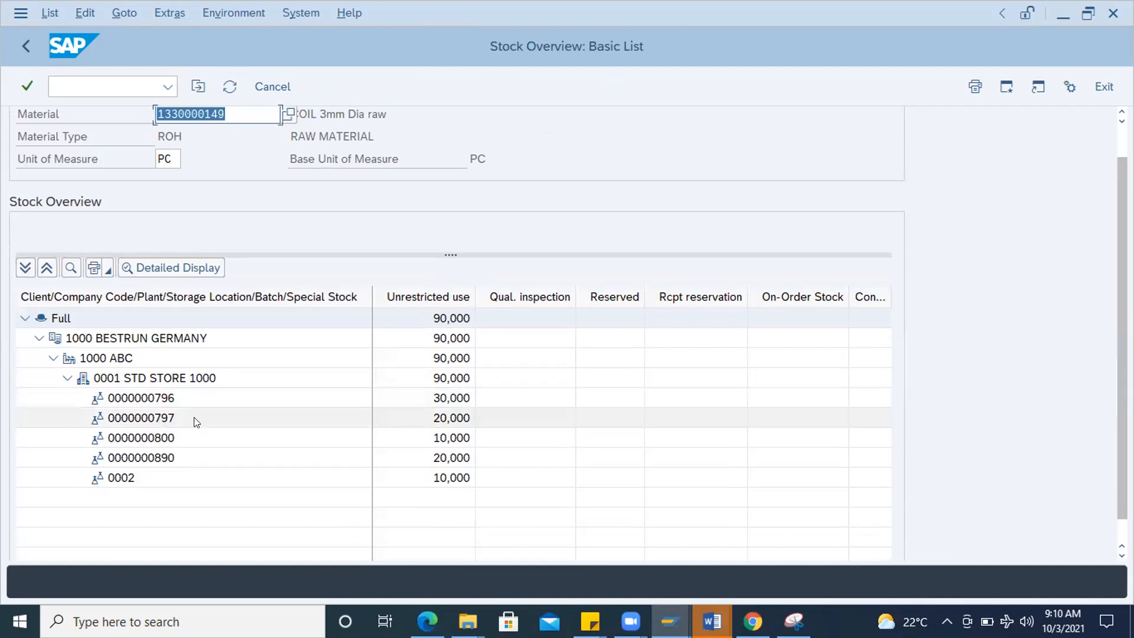
left_click(164, 438)
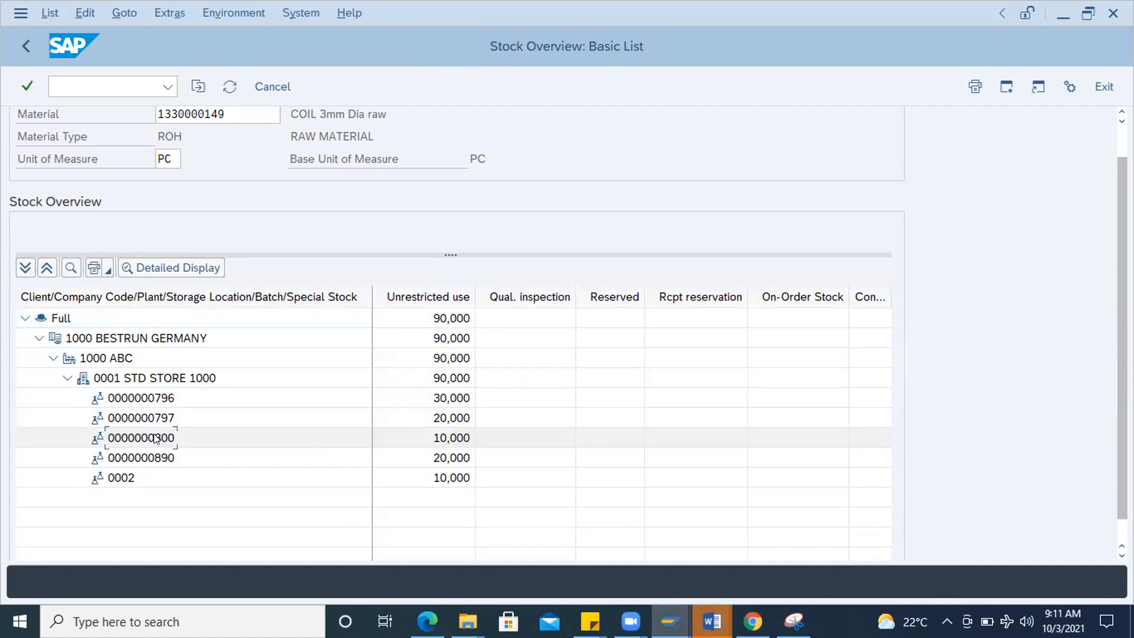
double_click(158, 438)
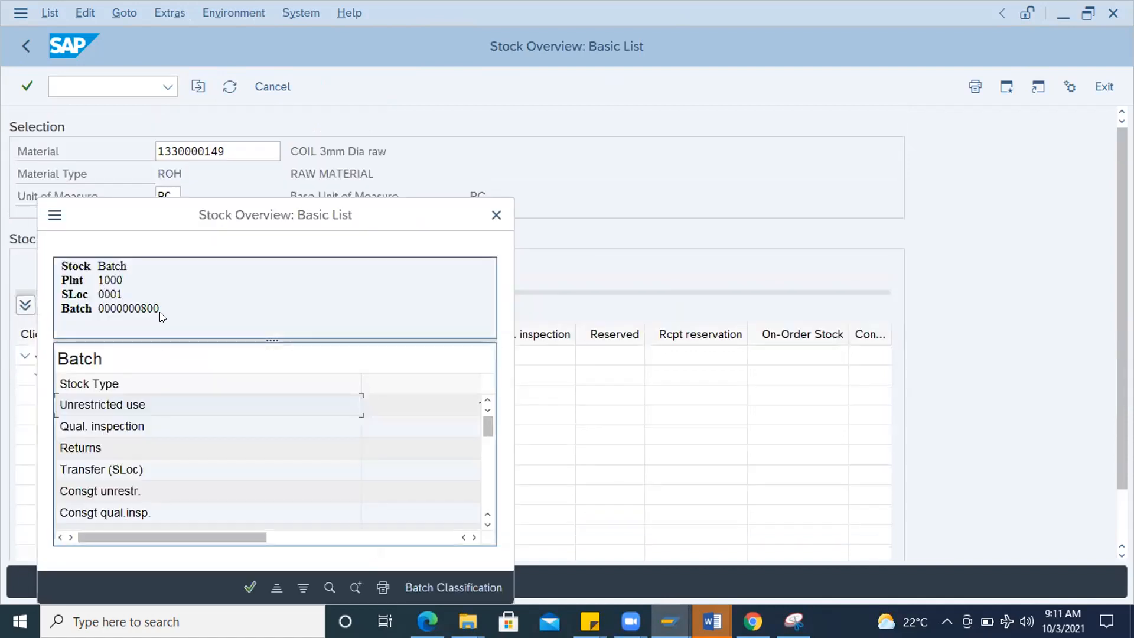
left_click_drag(166, 308, 95, 308)
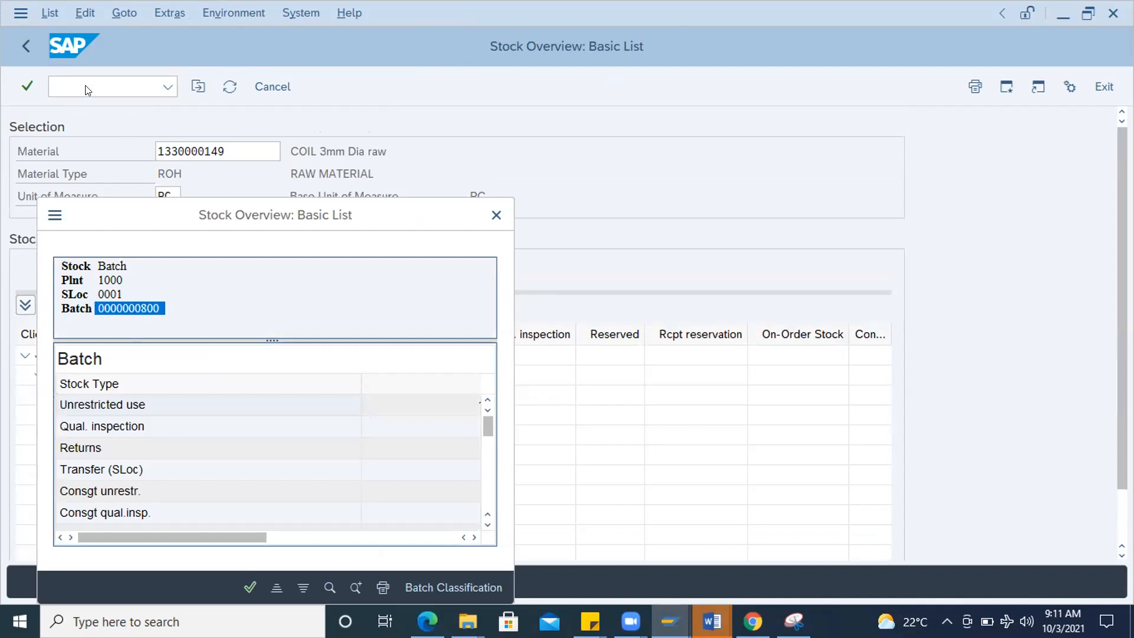
left_click(496, 215)
- Open the Change Batch transaction MSC2N from the stock overview
left_click(104, 86)
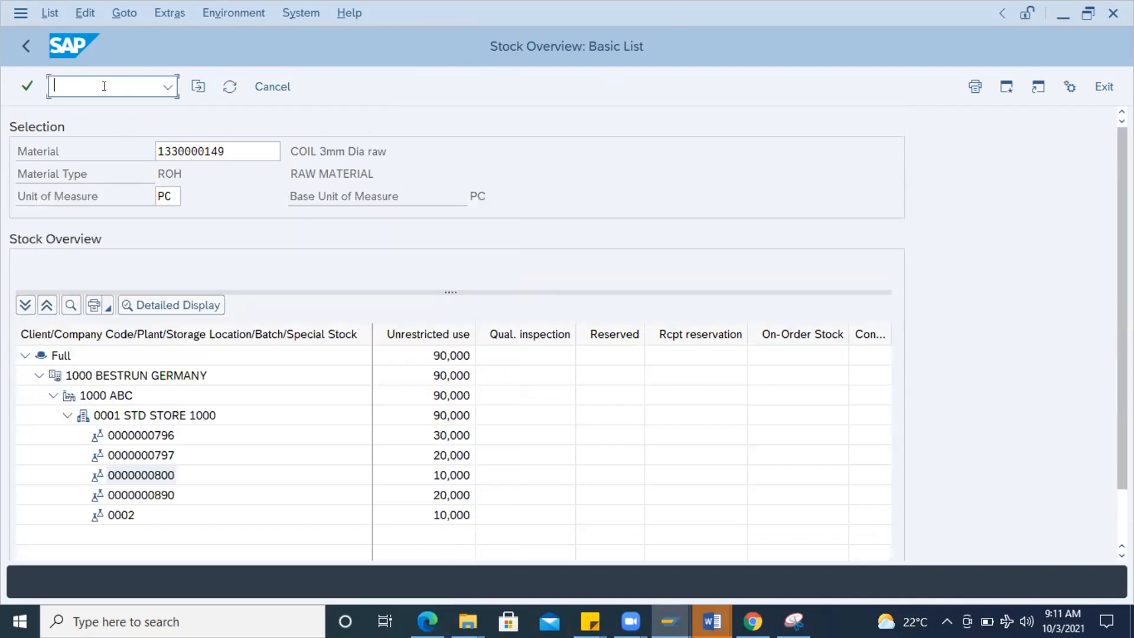
type("/nmsc2n")
key("Return")
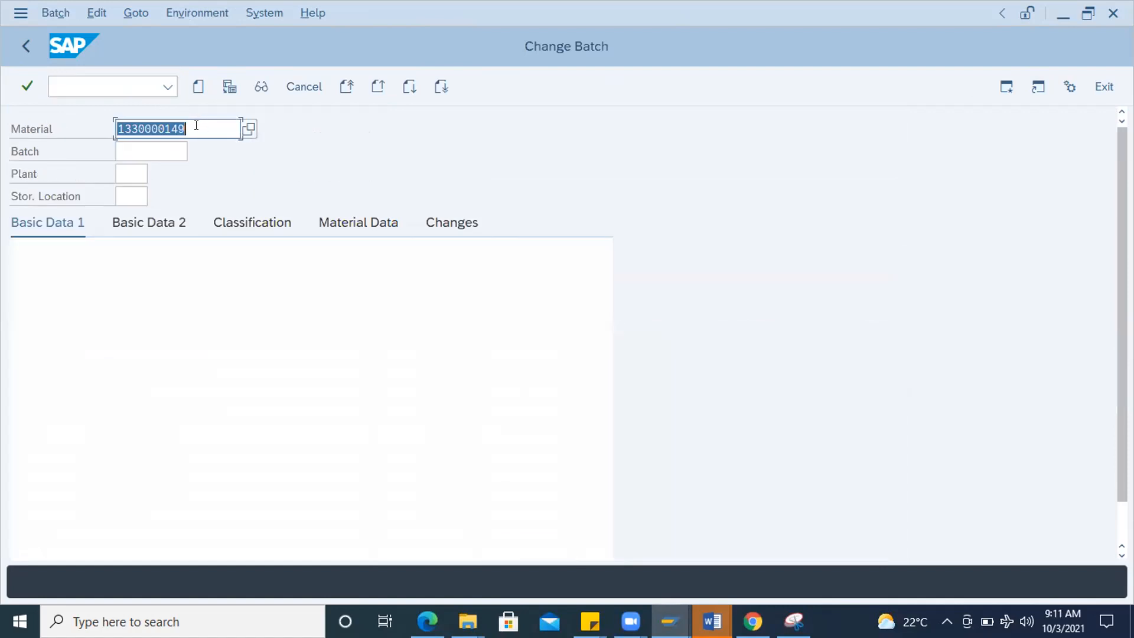
left_click(154, 147)
key("ctrl+v")
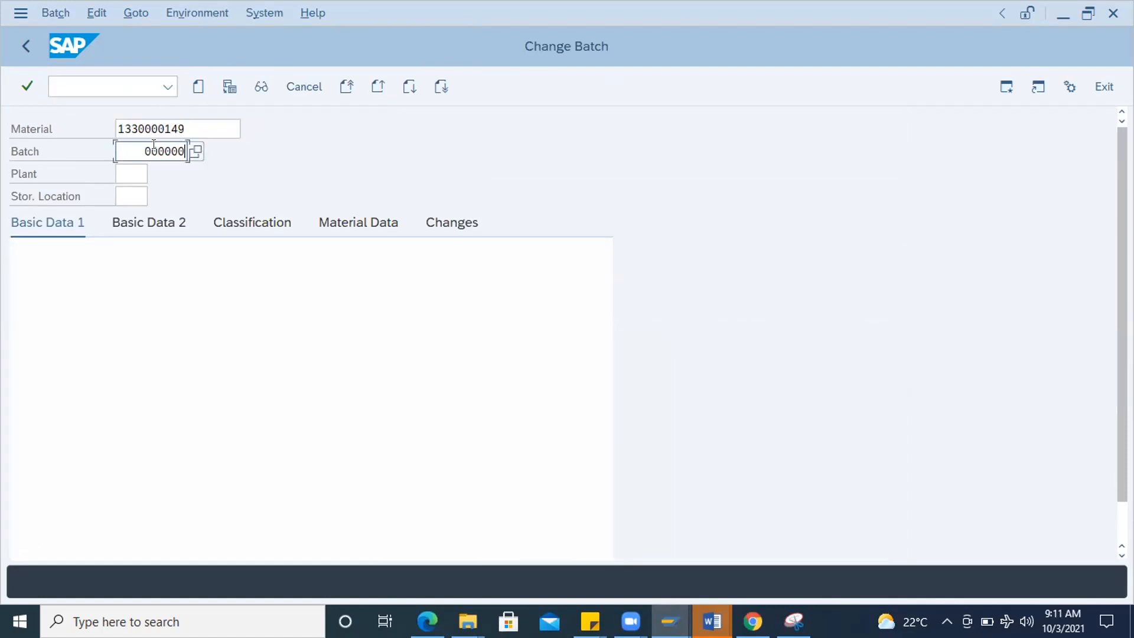
key("BackSpace")
key("BackSpace")
key("BackSpace")
key("BackSpace")
key("BackSpace")
key("BackSpace")
left_click(163, 201)
key("BackSpace")
key("BackSpace")
key("BackSpace")
type("800")
key("Return")
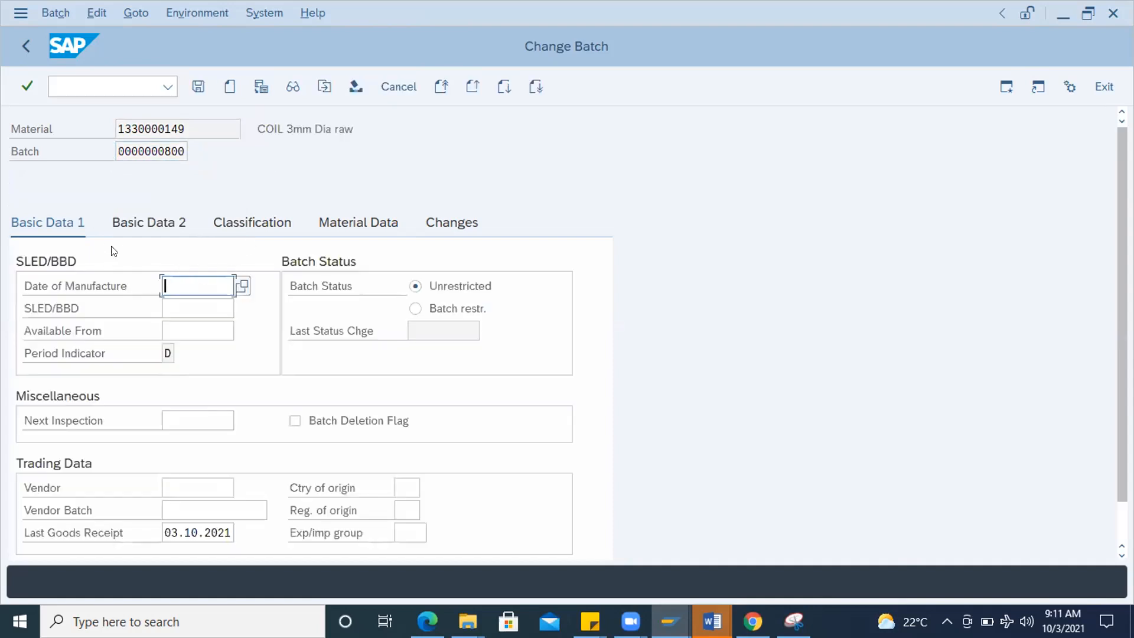
- Set the batch's date of manufacture to 01.10.2021 and its SLED/BBD to 31.12.2021
left_click(242, 286)
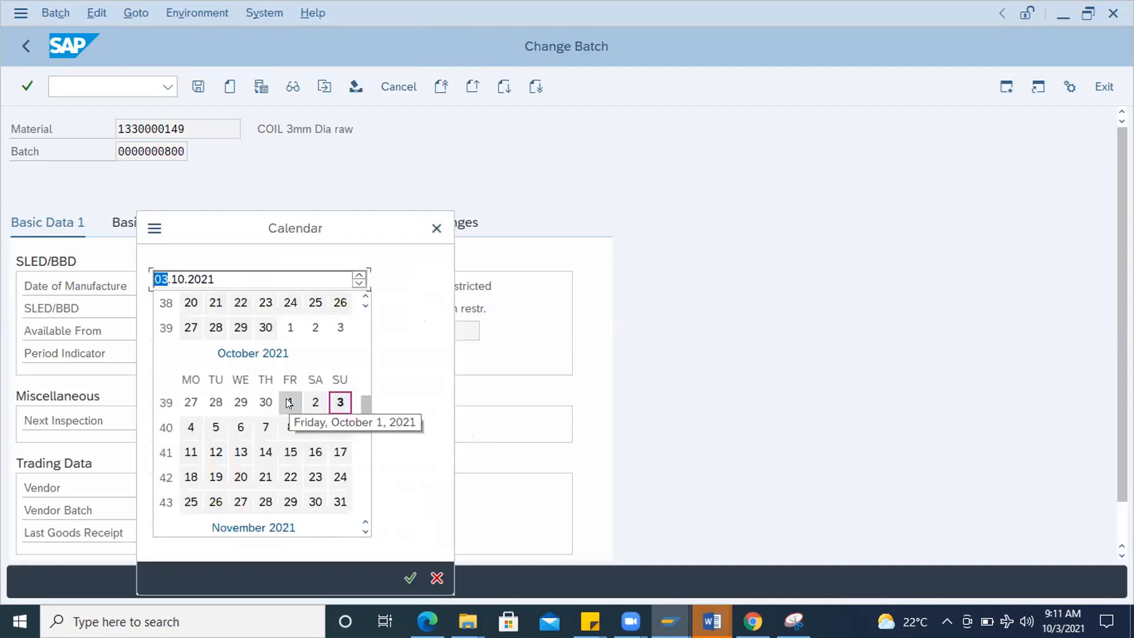
double_click(290, 402)
left_click(233, 306)
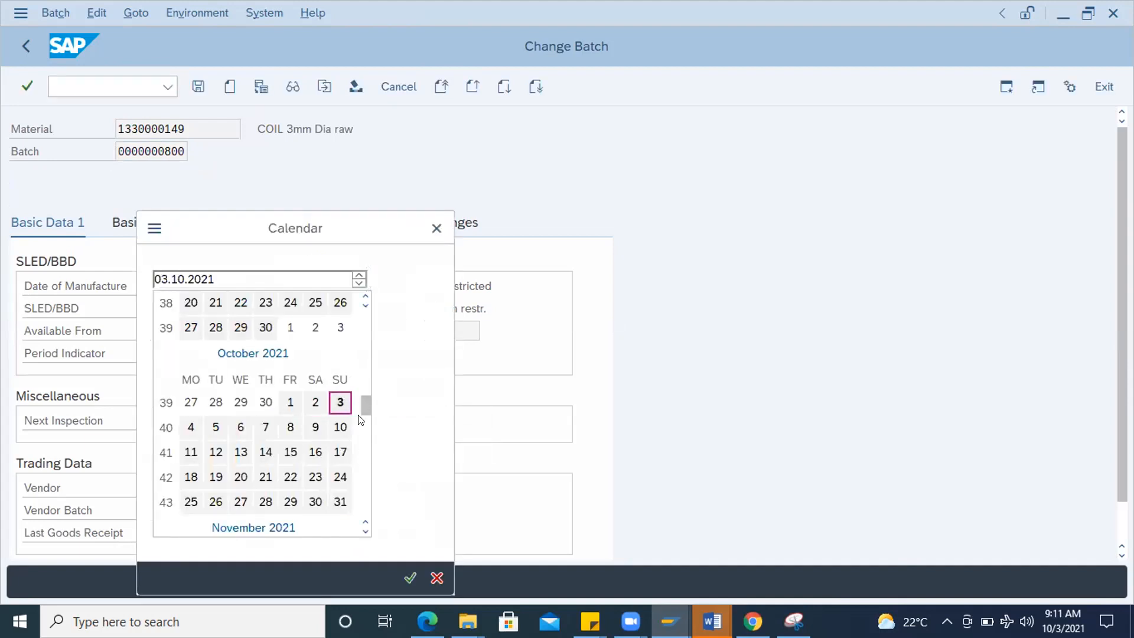
scroll(359, 416, "down", 5)
scroll(247, 405, "up", 2)
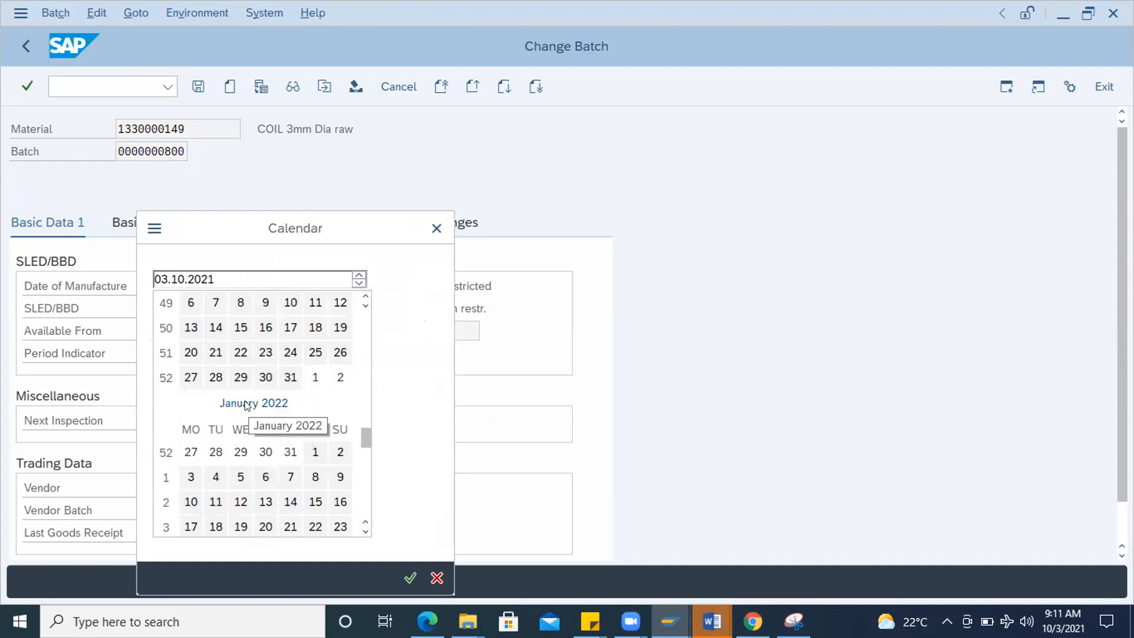
double_click(290, 376)
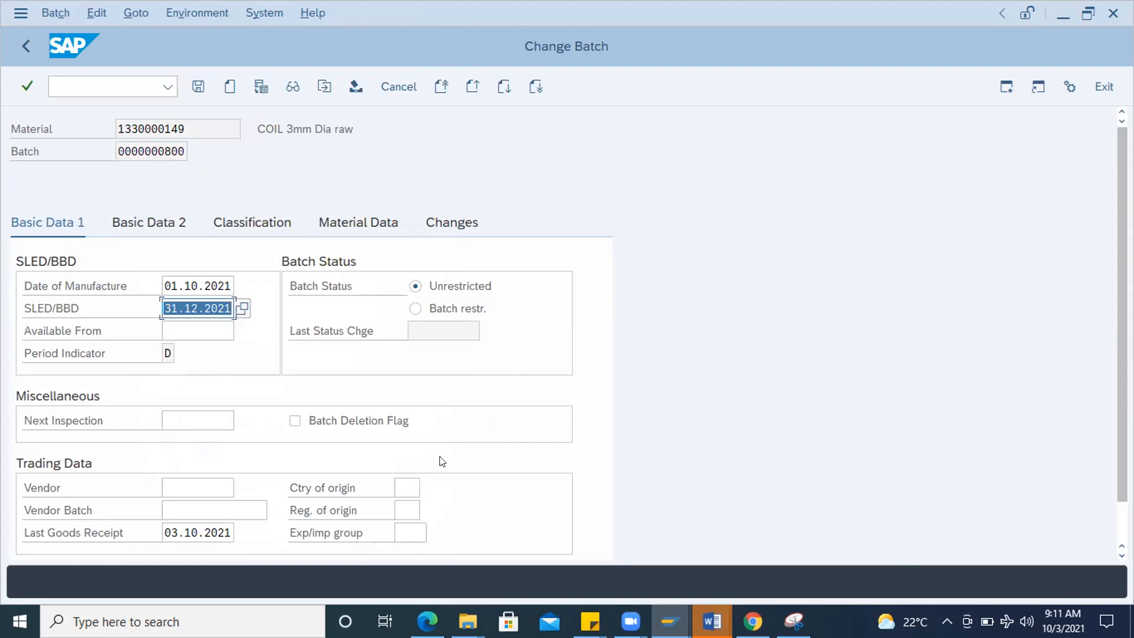
- Review the batch's vendor and trading data fields and save the batch changes
scroll(437, 458, "down", 2)
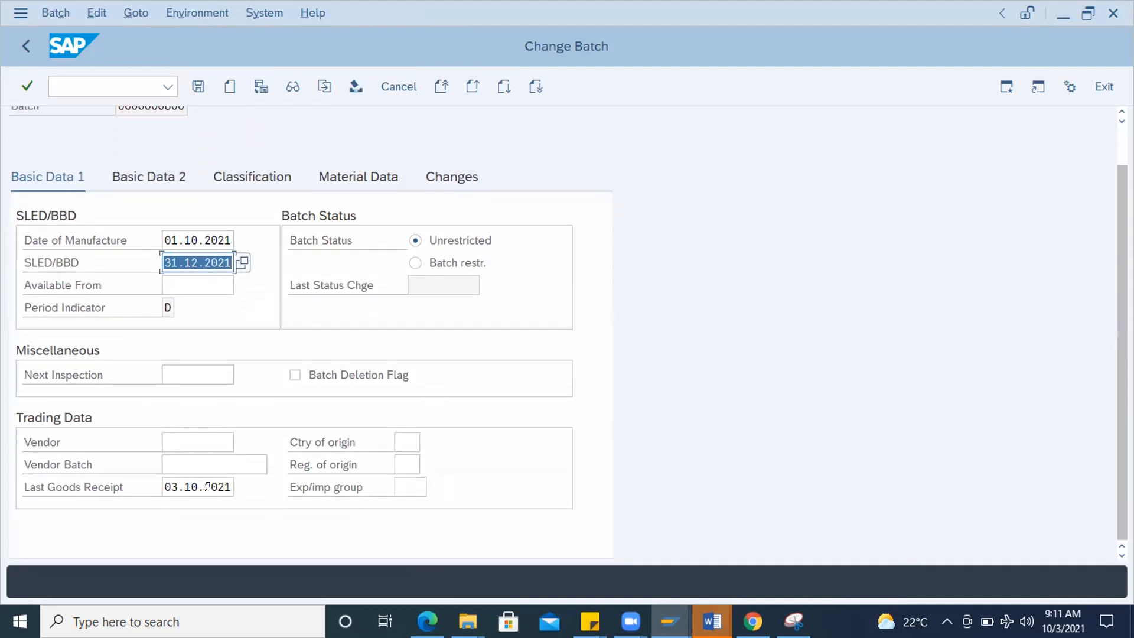
left_click(184, 443)
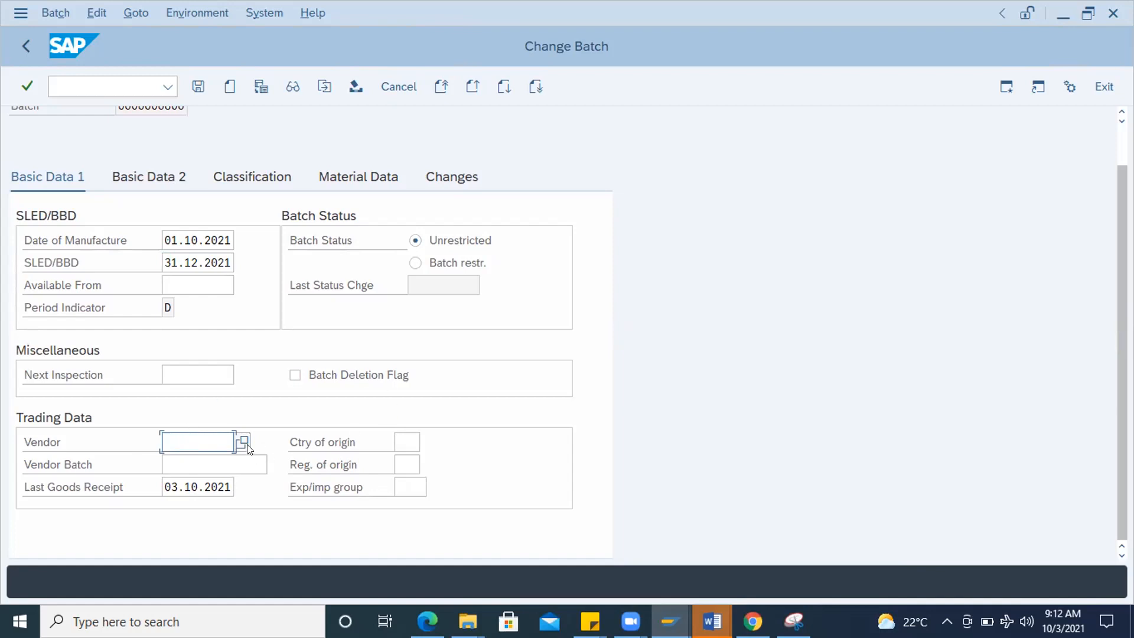
scroll(247, 449, "up", 2)
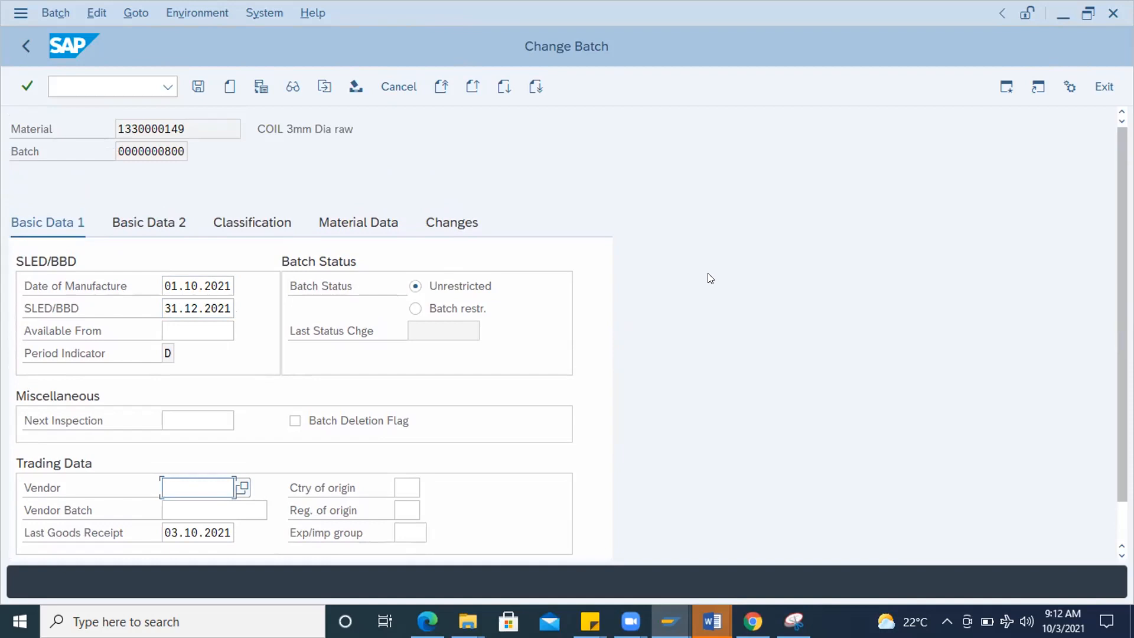
left_click(196, 87)
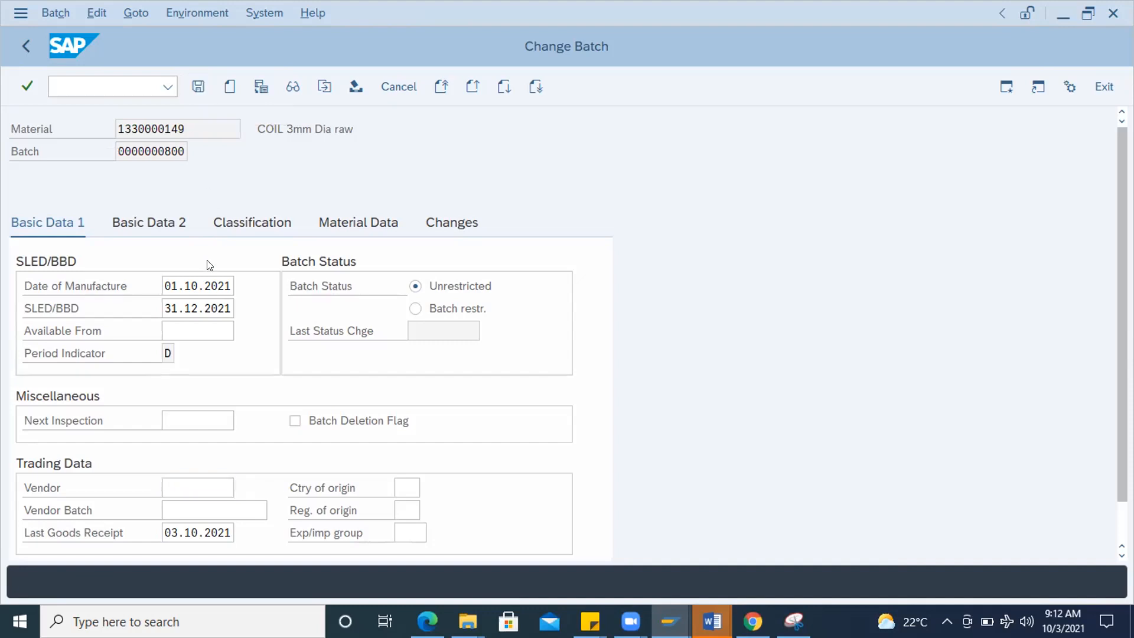
- Open MIGO and set the transaction to A01 Goods Receipt with reference R01 Purchase Order
left_click(90, 85)
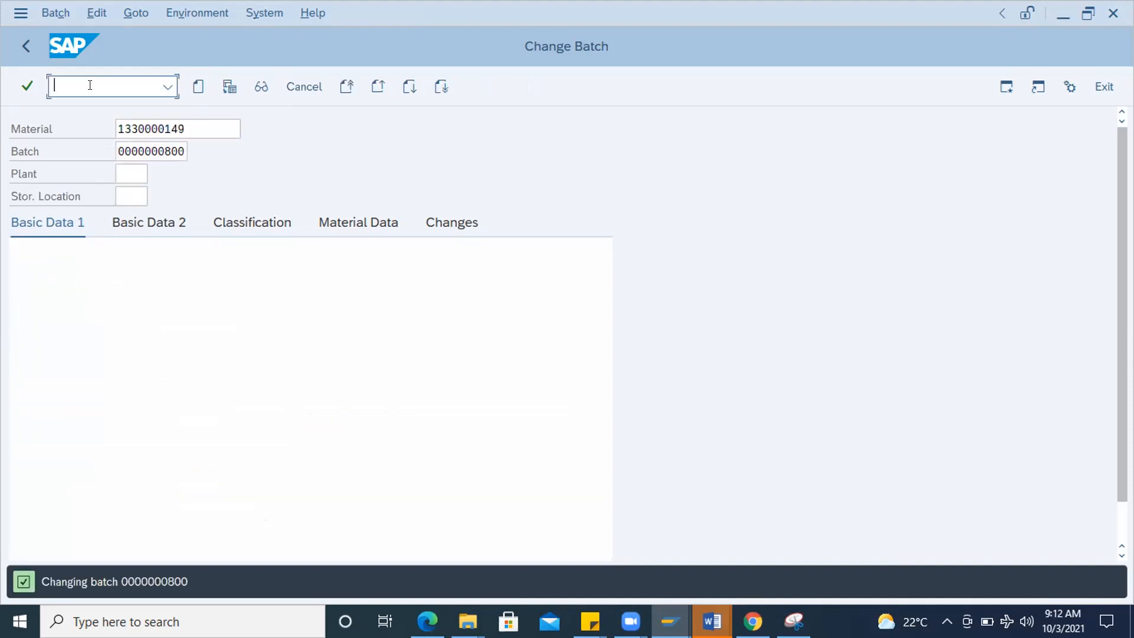
type("/nmigo")
key("Return")
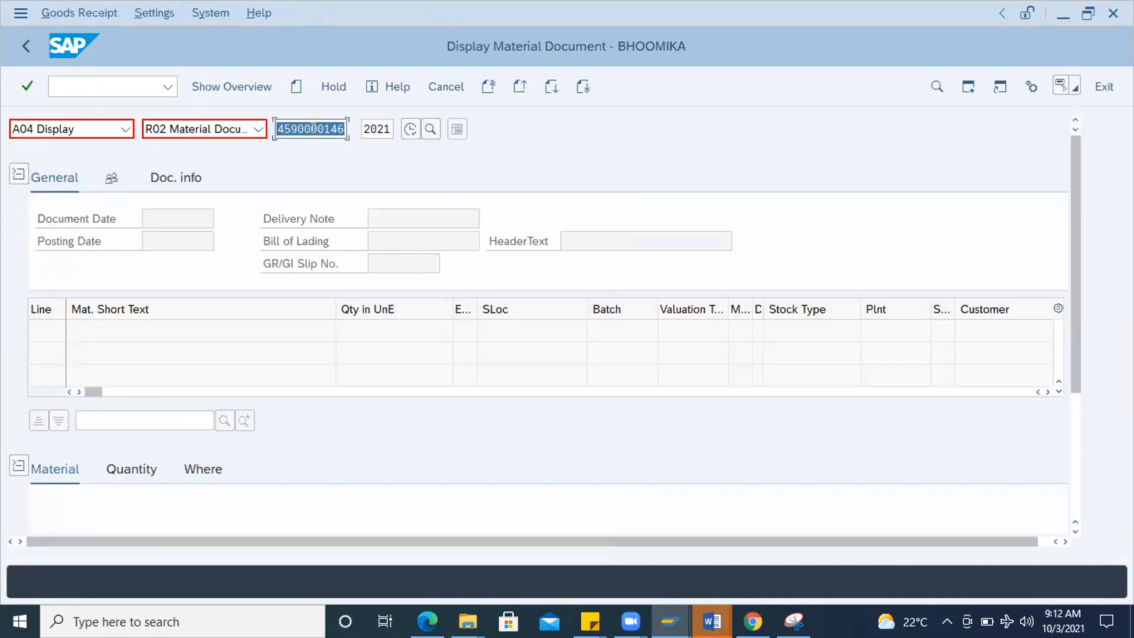
left_click(125, 129)
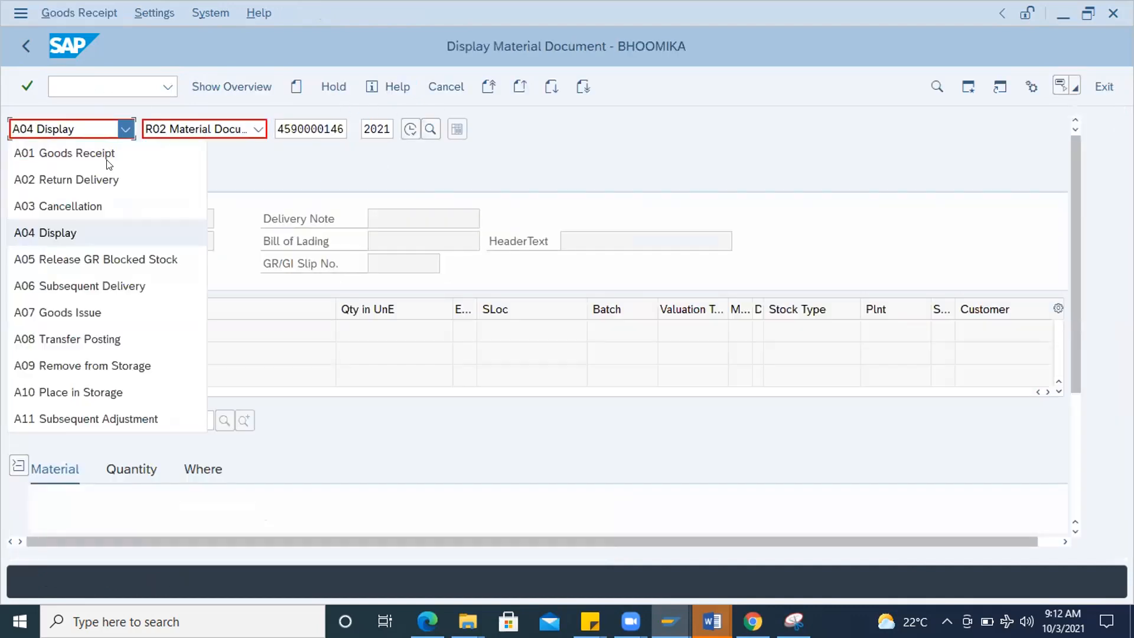
left_click(74, 153)
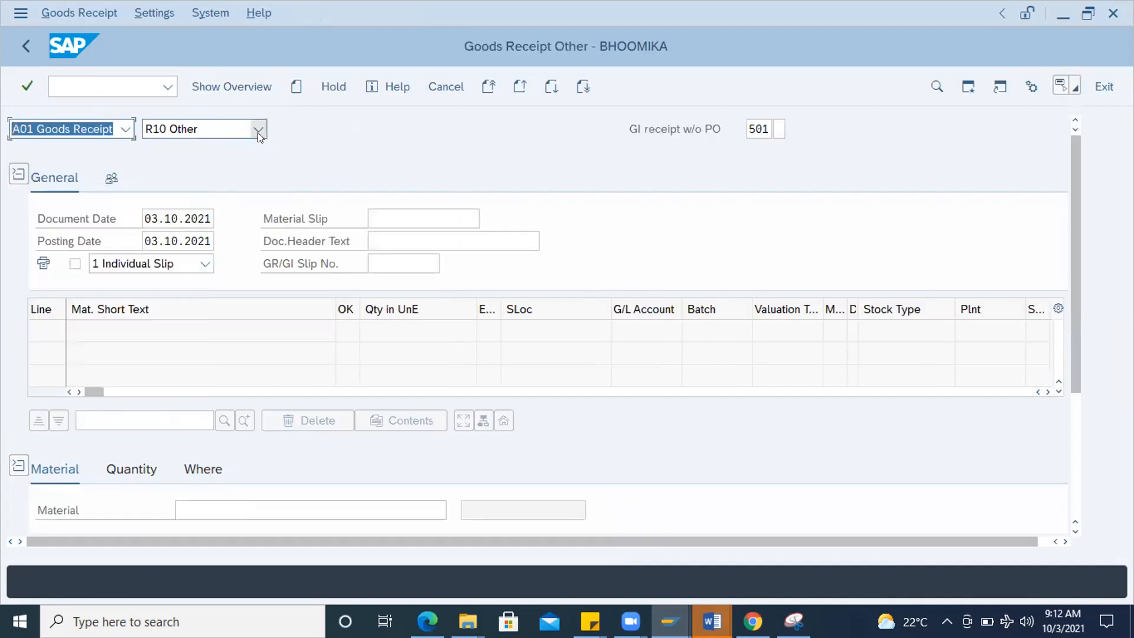
left_click(258, 130)
left_click(181, 151)
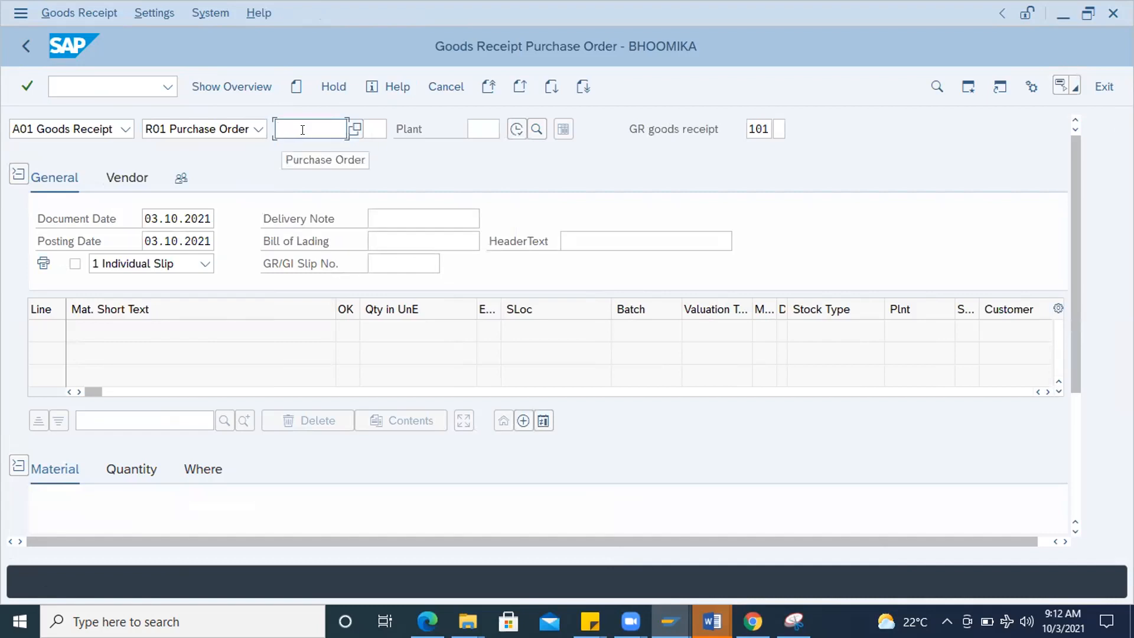
- Enter the purchase order number, load the order for goods receipt, and mark its Spout item as OK
left_click(303, 131)
left_click(313, 153)
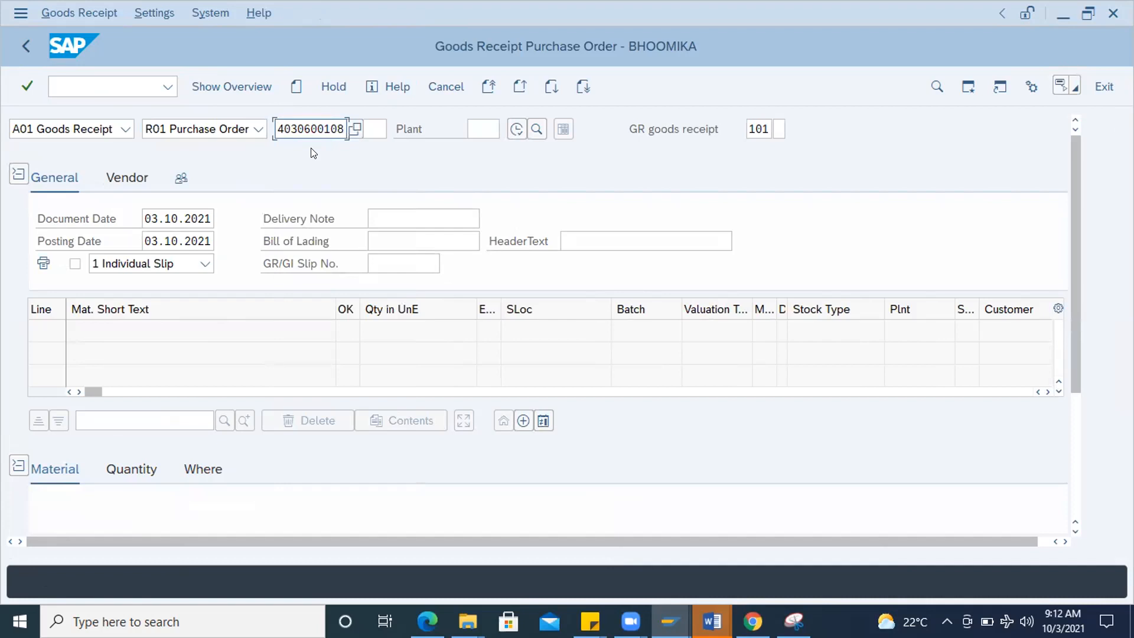
key("Return")
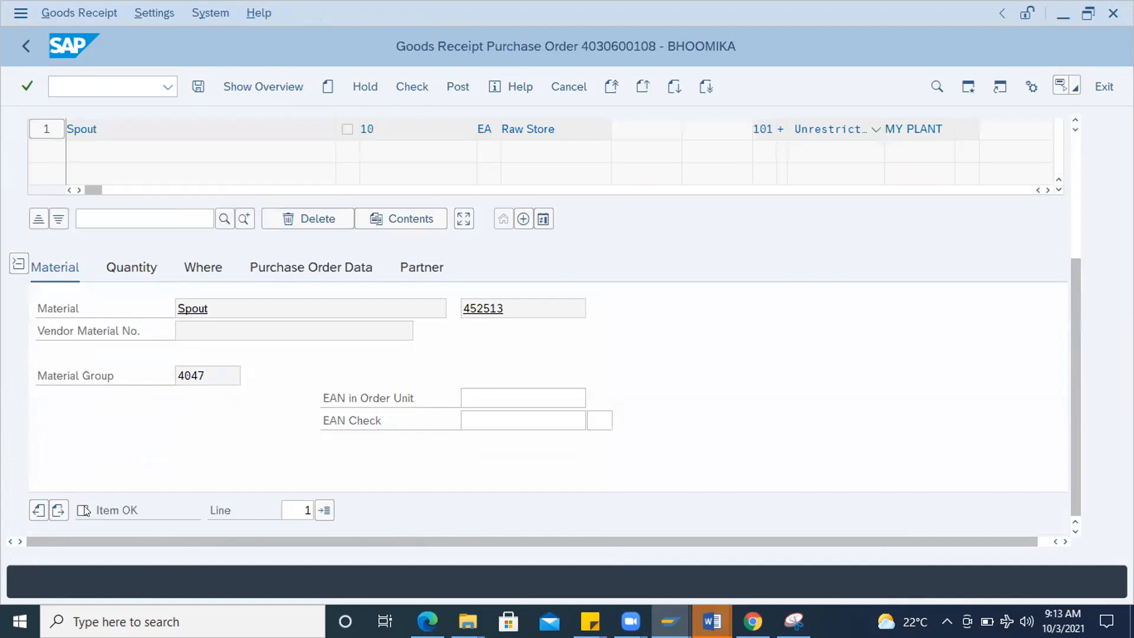
left_click(83, 510)
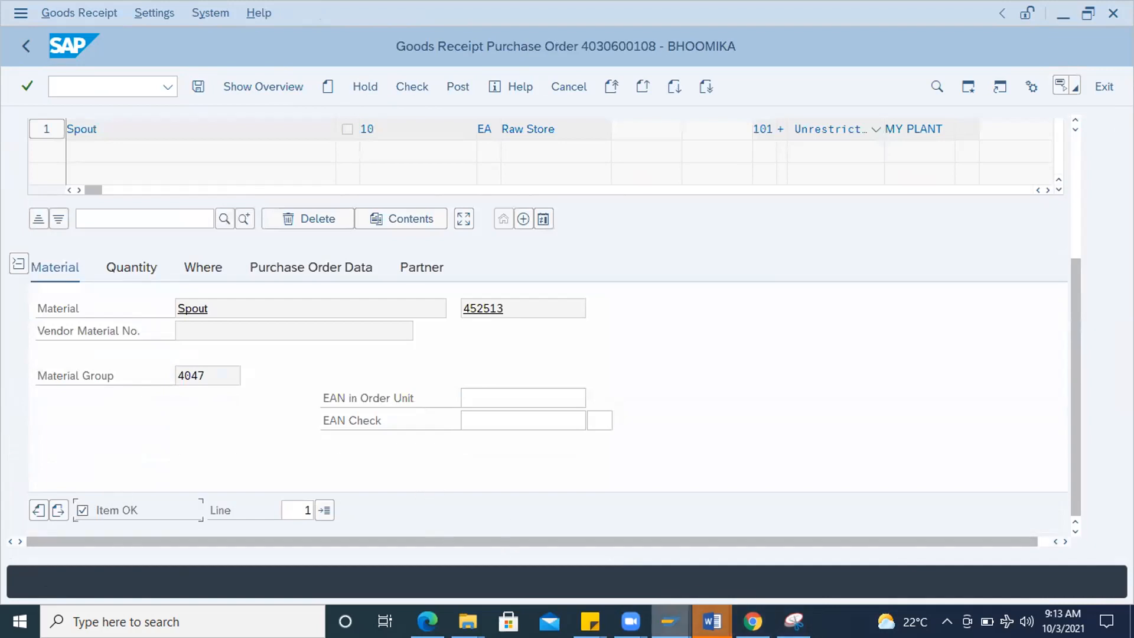
- Switch to Document3 in Word and examine the notes on the account determination error
mouse_move(712, 621)
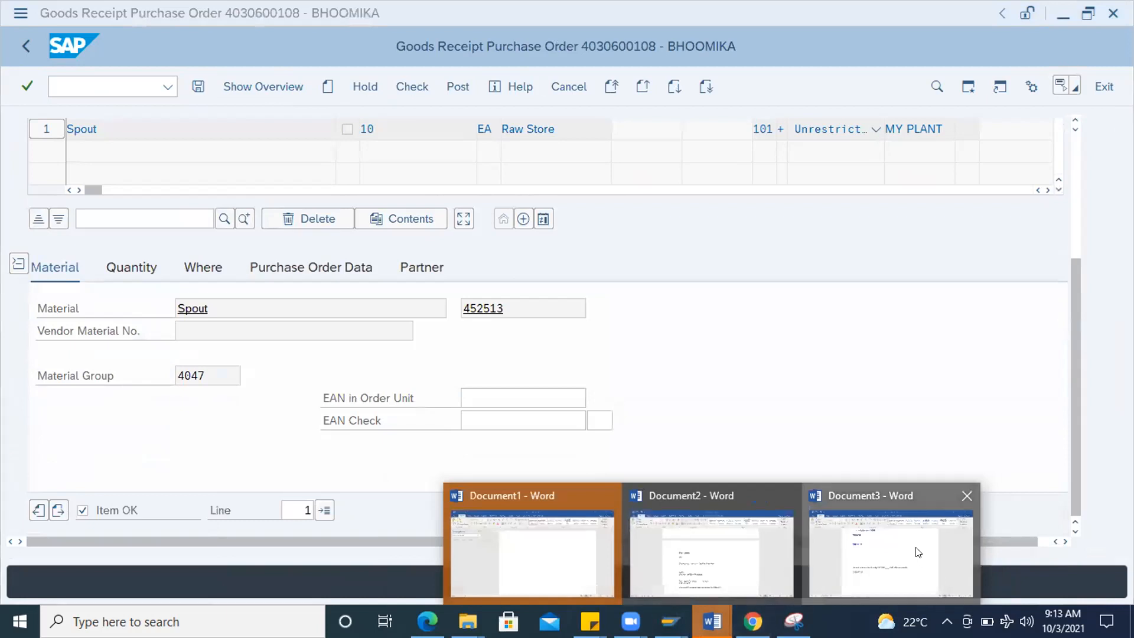
left_click(918, 552)
scroll(678, 329, "up", 3)
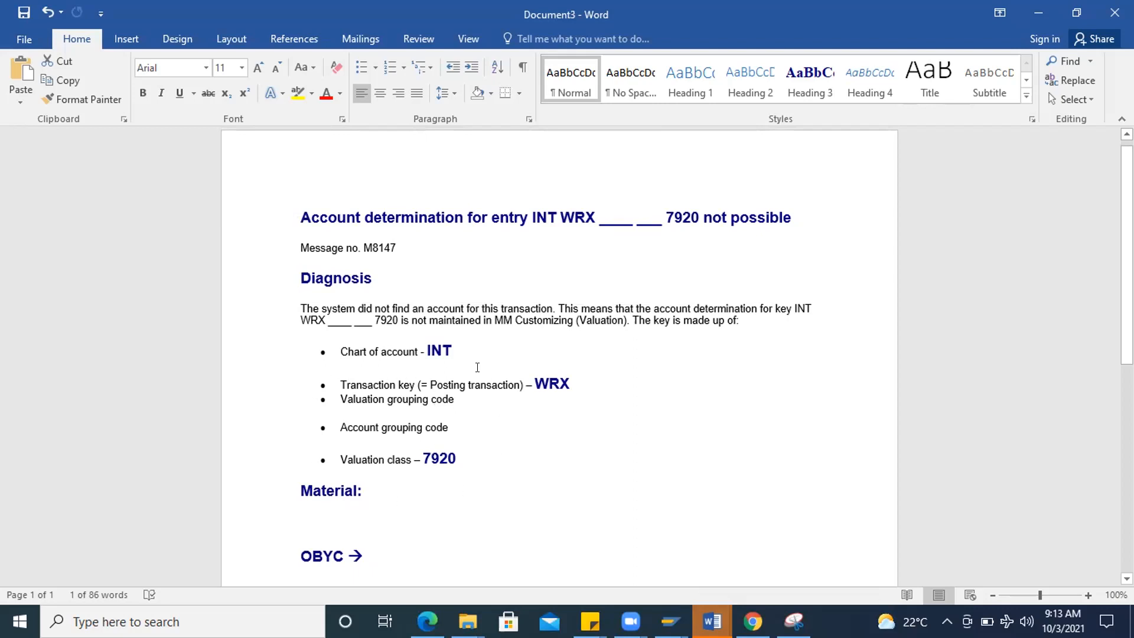
- Switch to the SAP session displaying the accounting document and start transaction OBYC
left_click(670, 621)
left_click(761, 560)
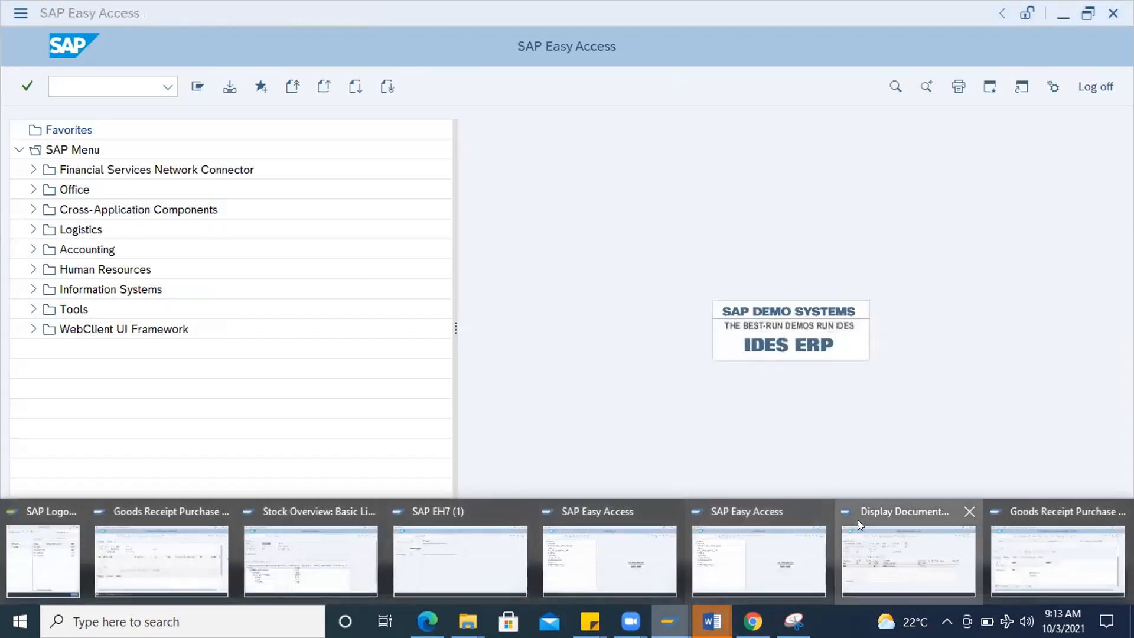
left_click(898, 571)
type("/nobyc")
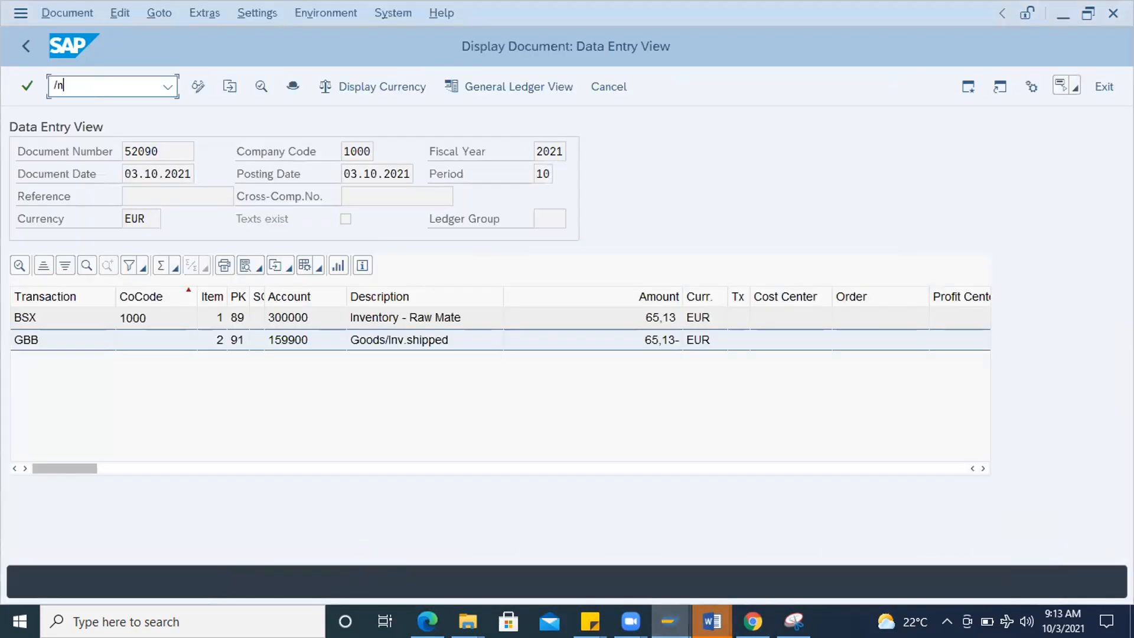
key("Return")
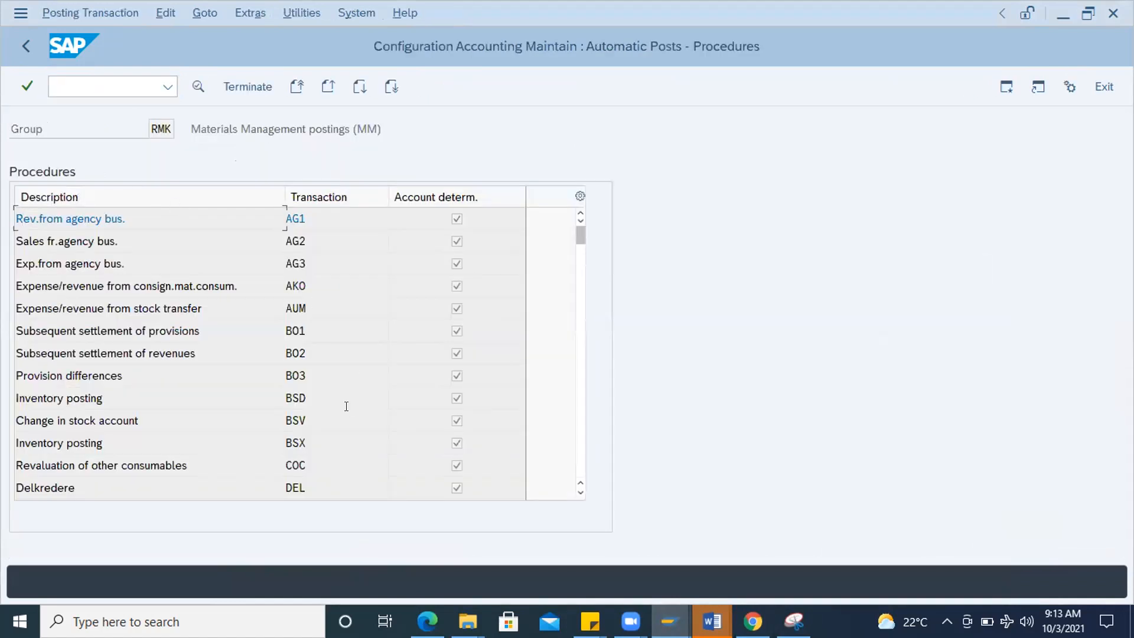
- Open the GR/IR clearing account procedure WRX for chart of accounts INT
scroll(348, 431, "down", 10)
scroll(346, 433, "down", 8)
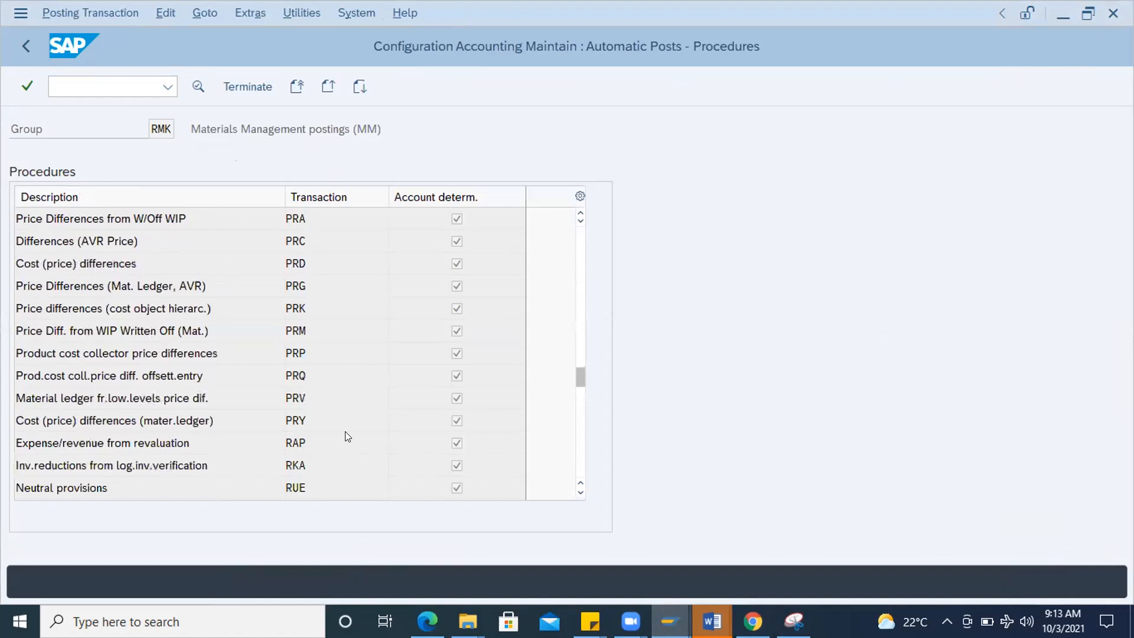
scroll(345, 434, "up", 3)
left_click(306, 395)
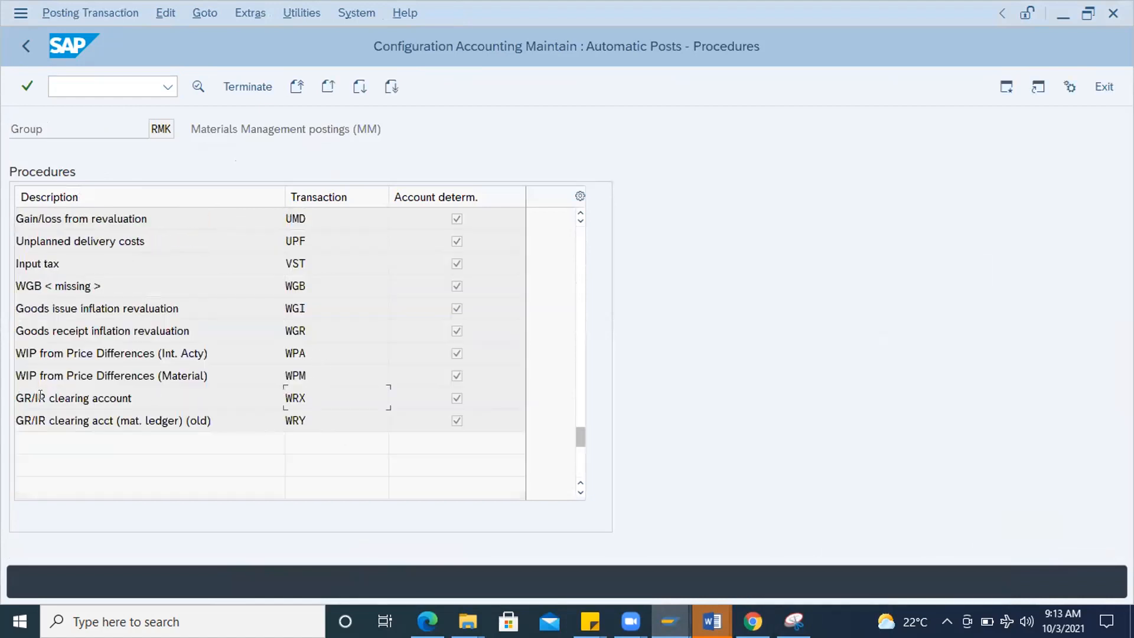
double_click(301, 395)
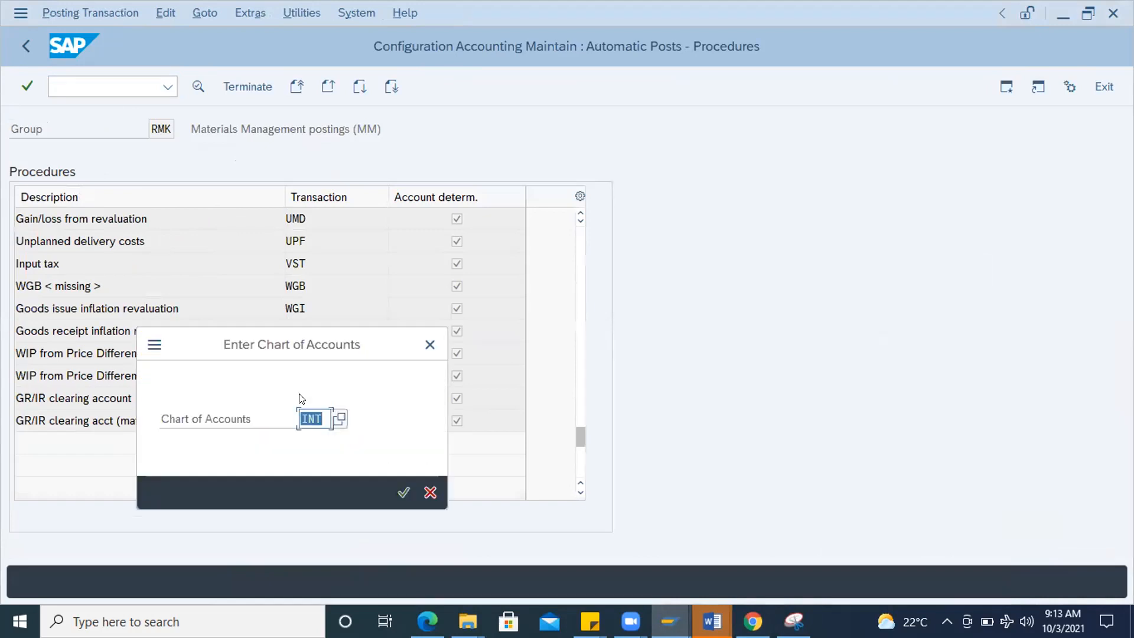
left_click(403, 492)
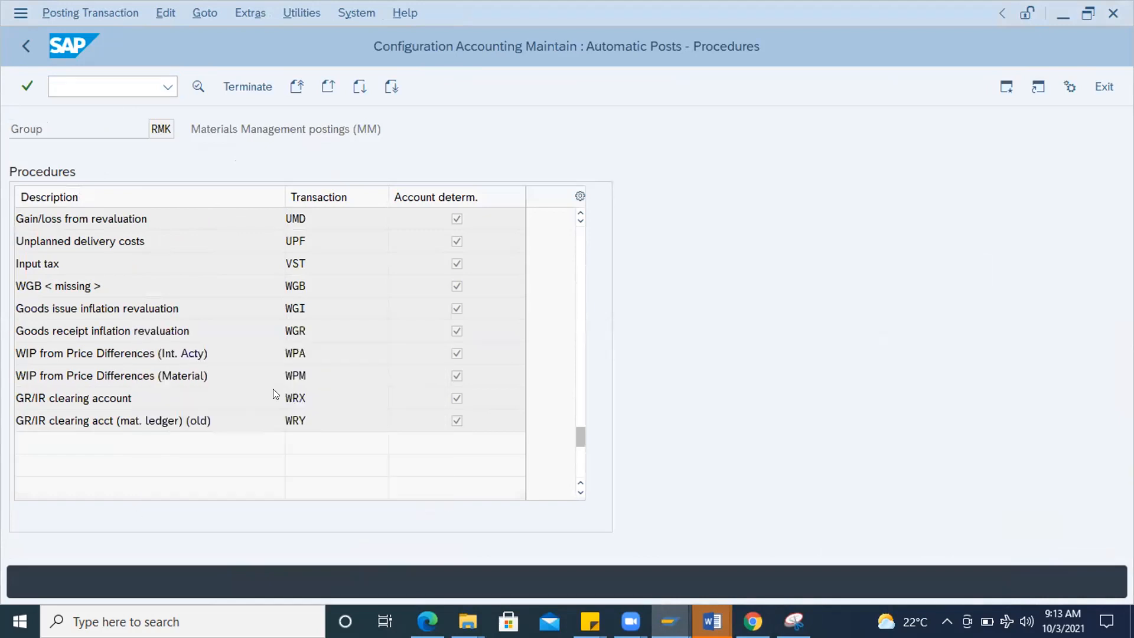
- Check the valuation class, account and valuation modifier assigned in the 7920 row
left_click_drag(115, 243, 73, 257)
left_click_drag(126, 287, 62, 280)
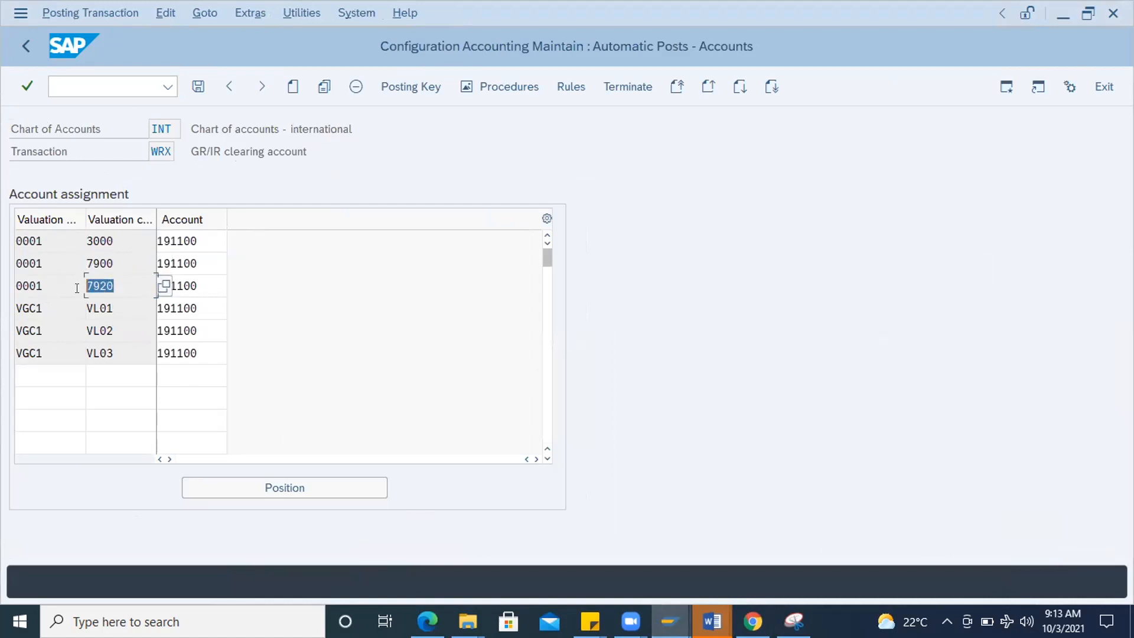
left_click_drag(197, 285, 144, 285)
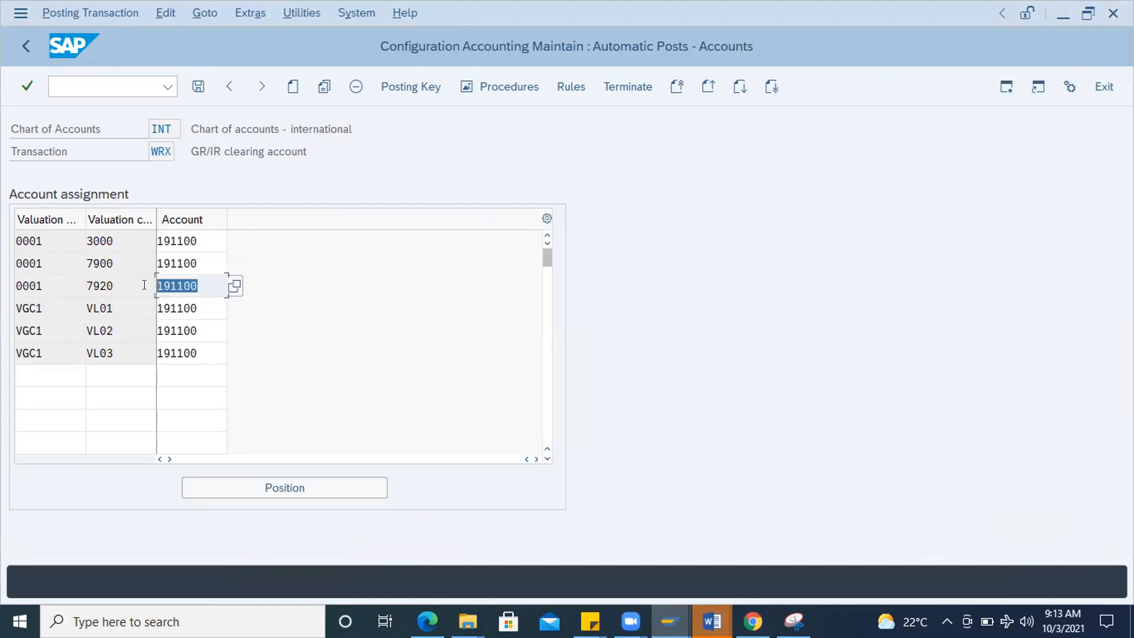
left_click(39, 287)
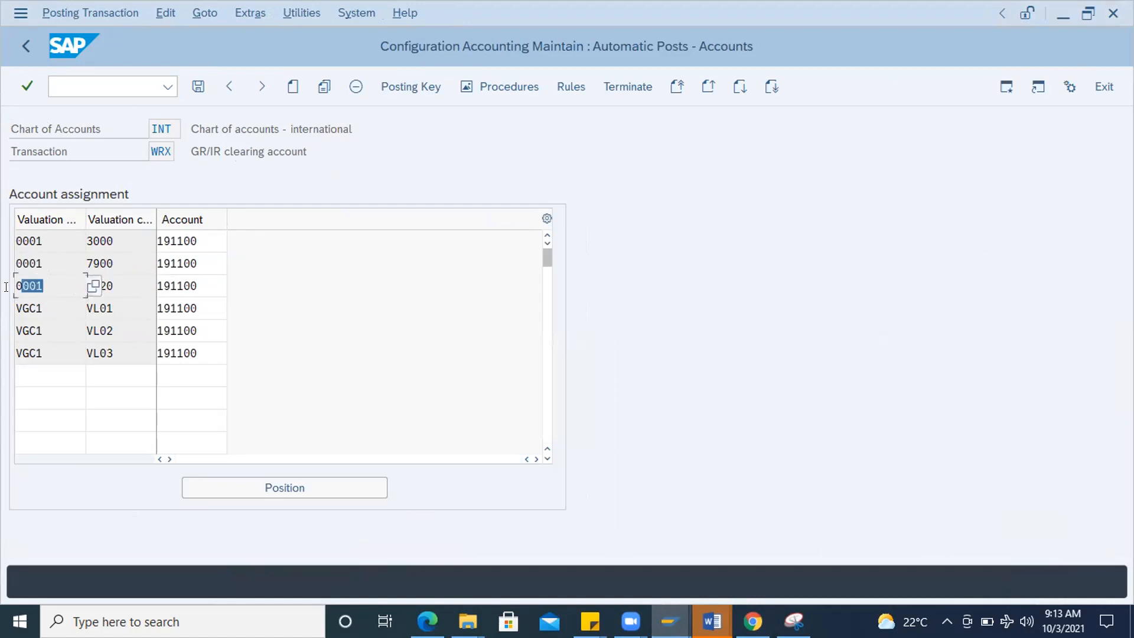
- Widen the Valuation modif., Valuation class and Account columns of the account assignment table
left_click_drag(85, 207, 145, 212)
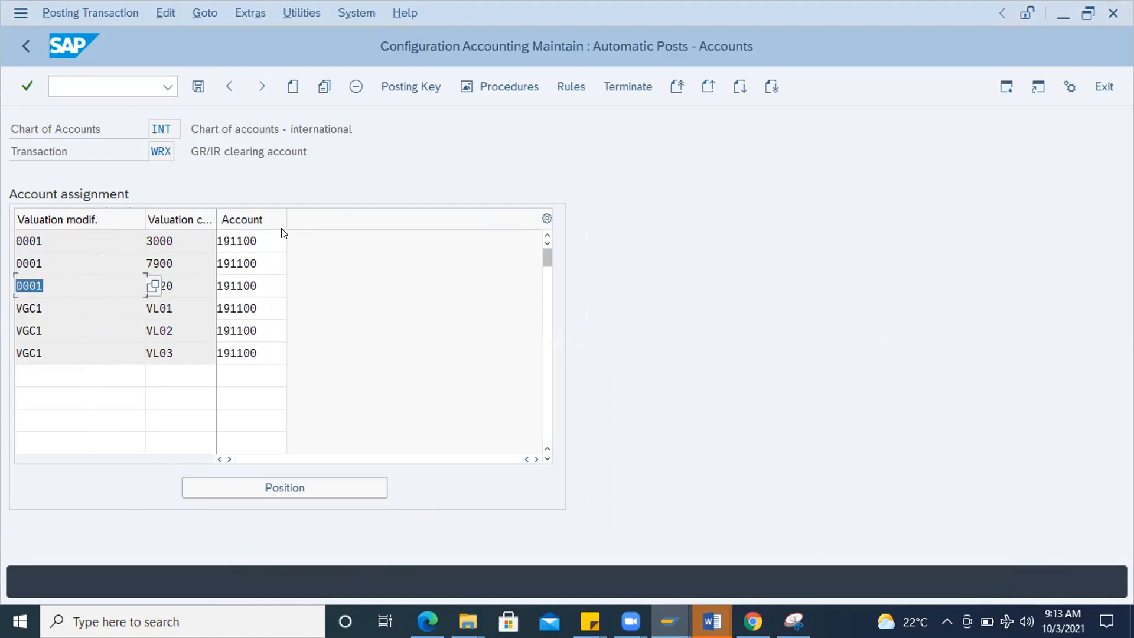
left_click_drag(287, 219, 319, 219)
left_click_drag(216, 218, 269, 218)
left_click(57, 279)
left_click(181, 286)
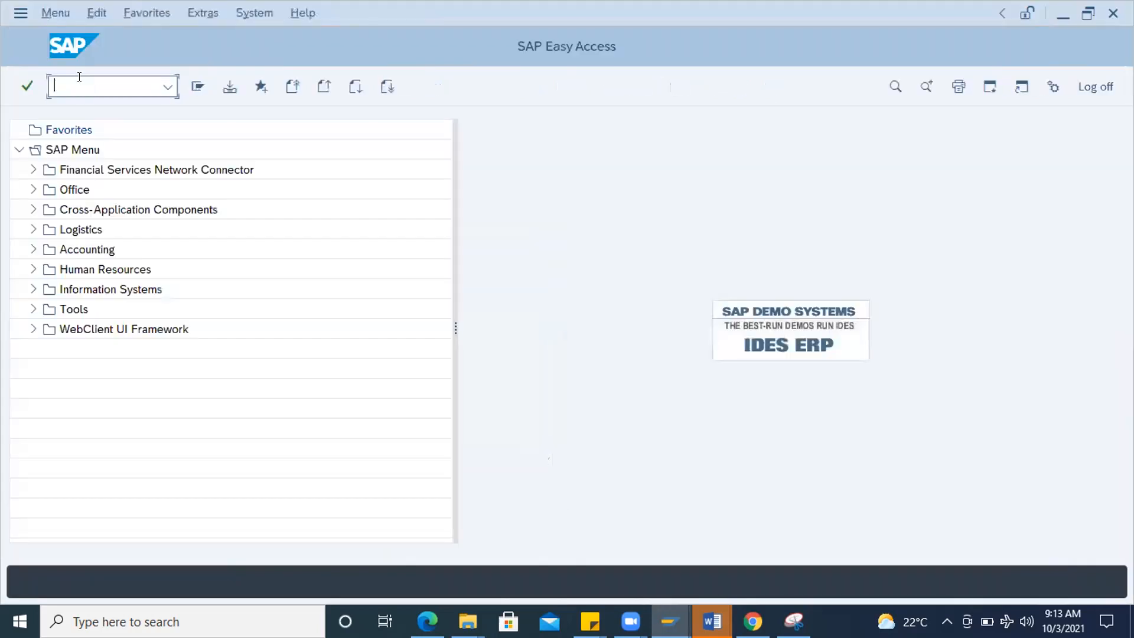
- Start transaction SPRO in an SAP Easy Access session and display the SAP Reference IMG
type("spro")
key("Return")
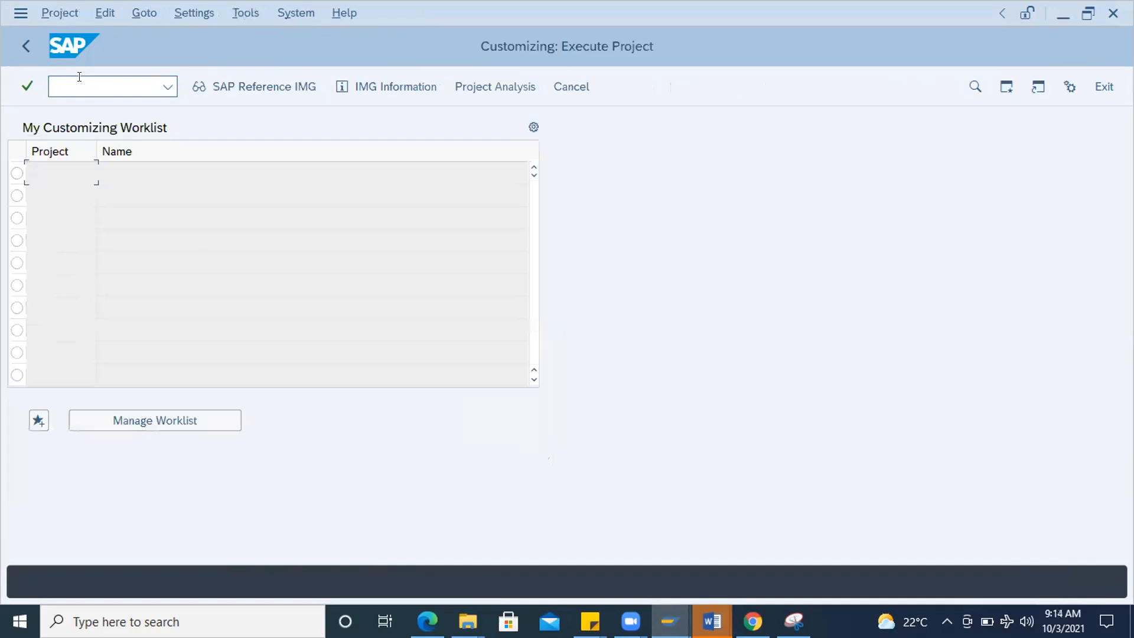
left_click(241, 87)
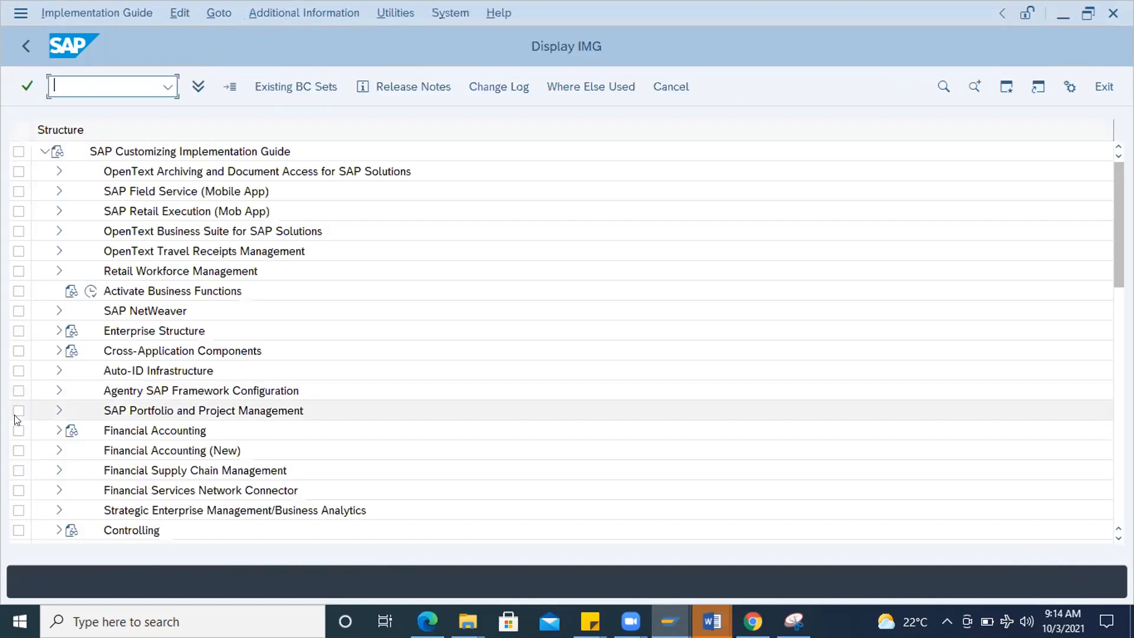
- Open Group Together Valuation Areas under Materials Management, Valuation and Account Assignment, Account Determination Without Wizard
scroll(160, 433, "down", 2)
scroll(161, 432, "down", 1)
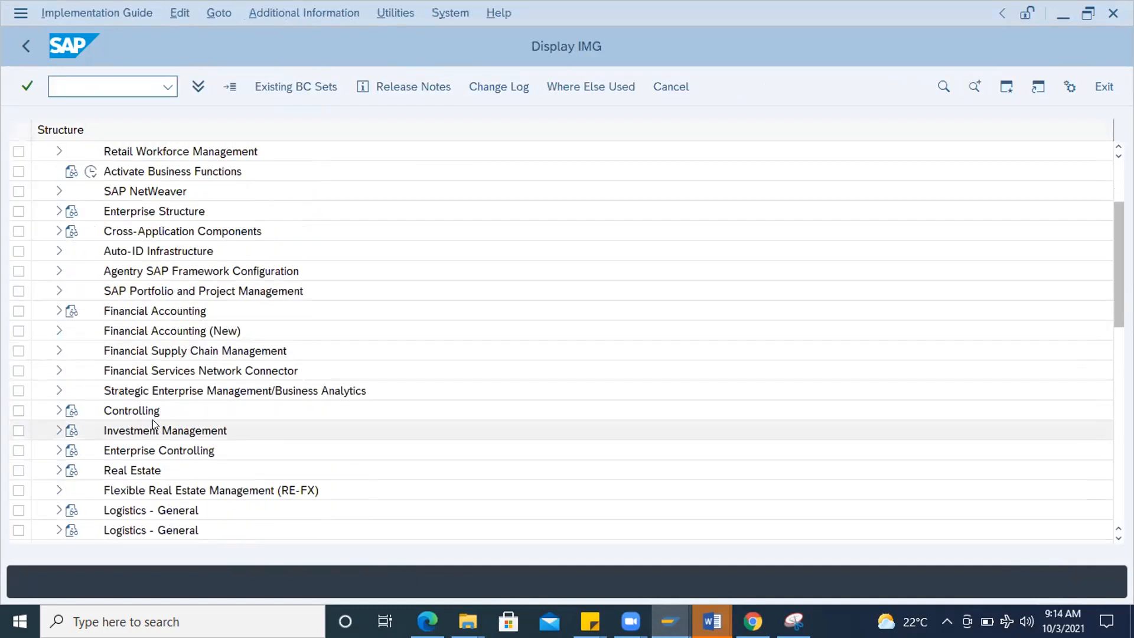
scroll(152, 419, "down", 5)
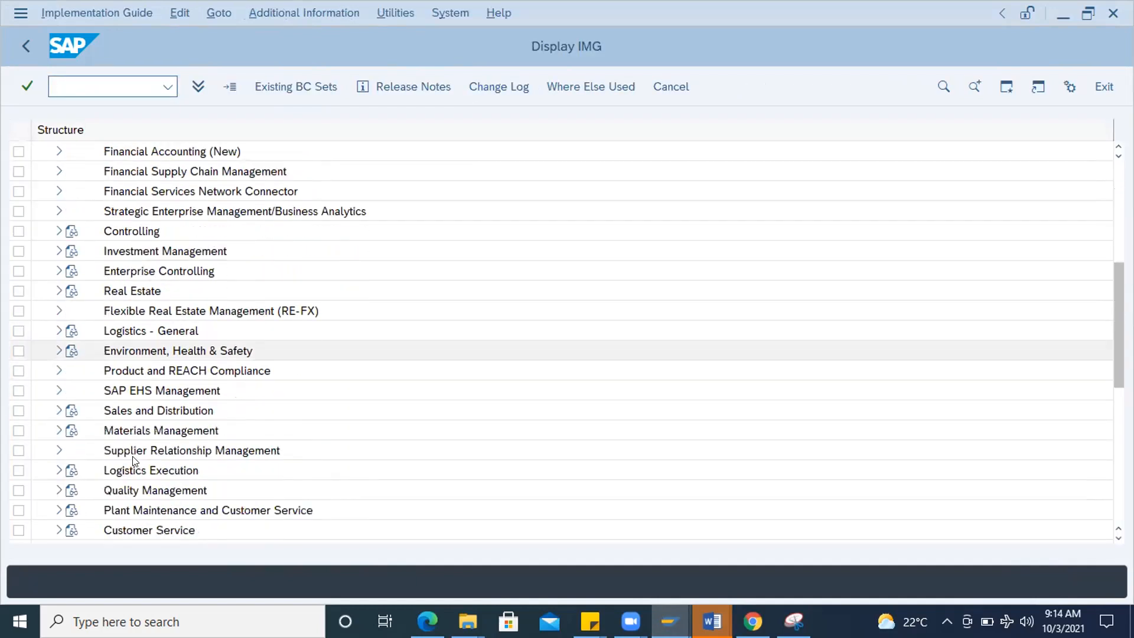
left_click(60, 431)
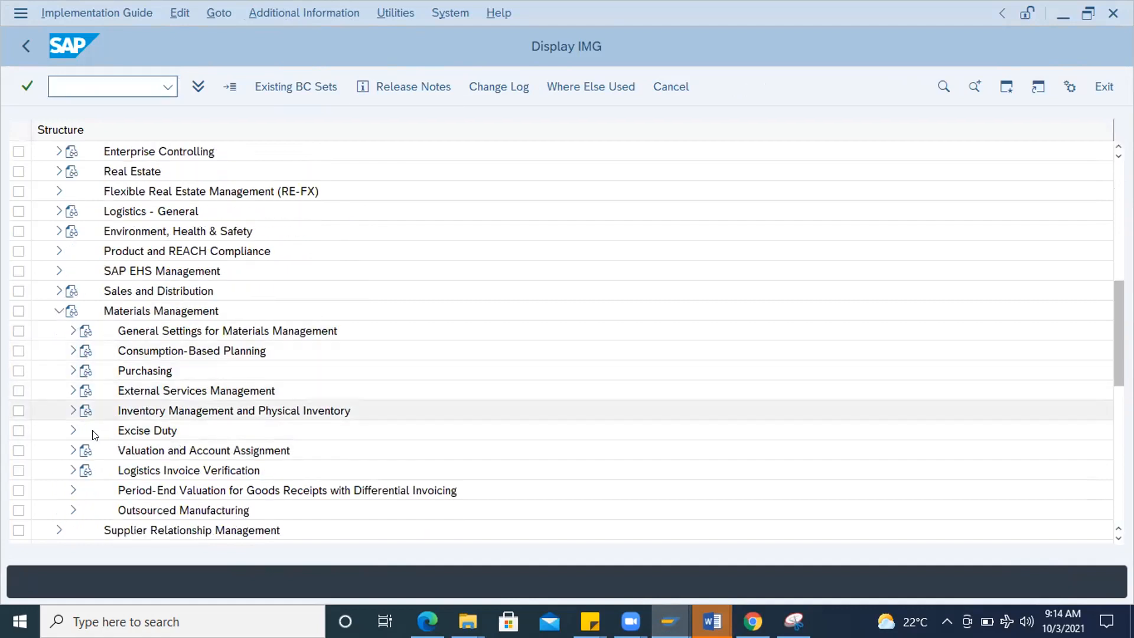
scroll(95, 435, "down", 1)
left_click(74, 391)
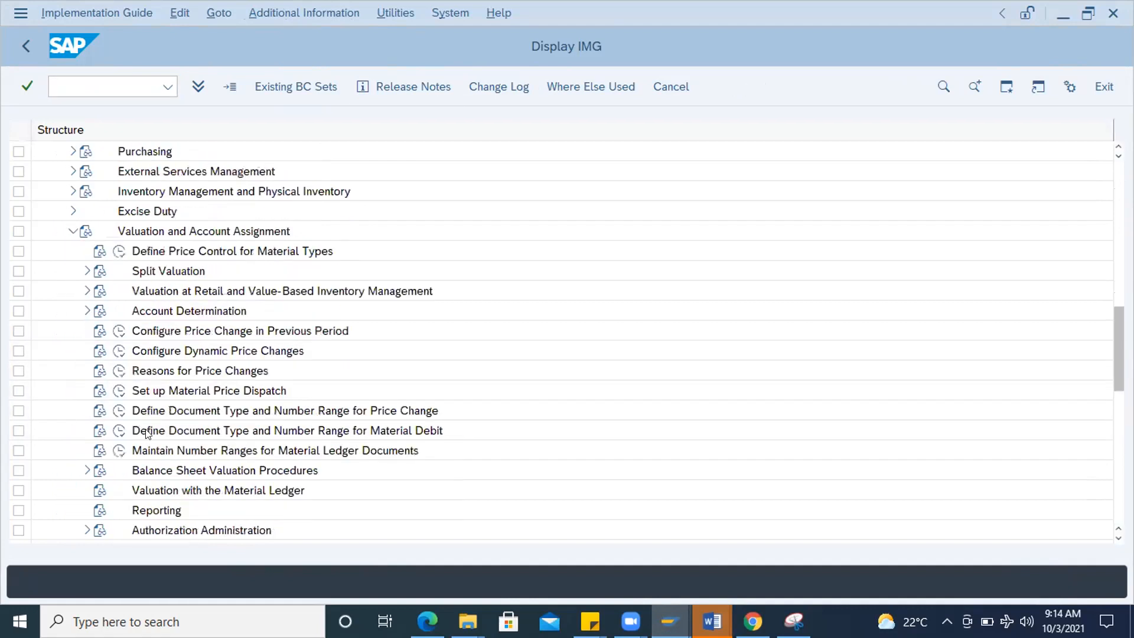
left_click(86, 271)
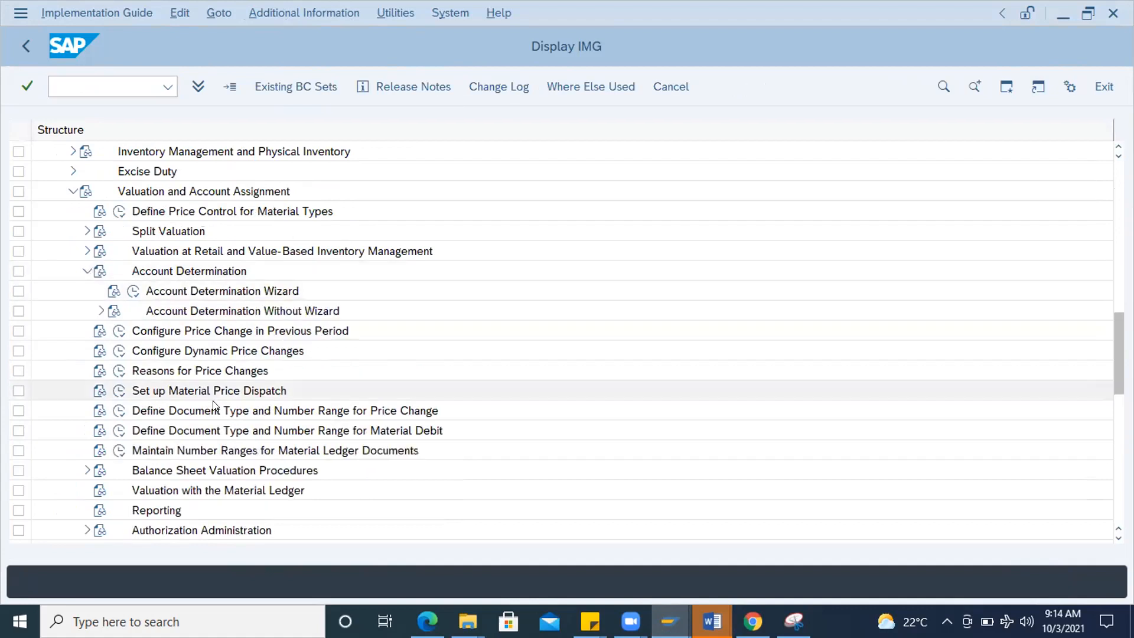
left_click(98, 311)
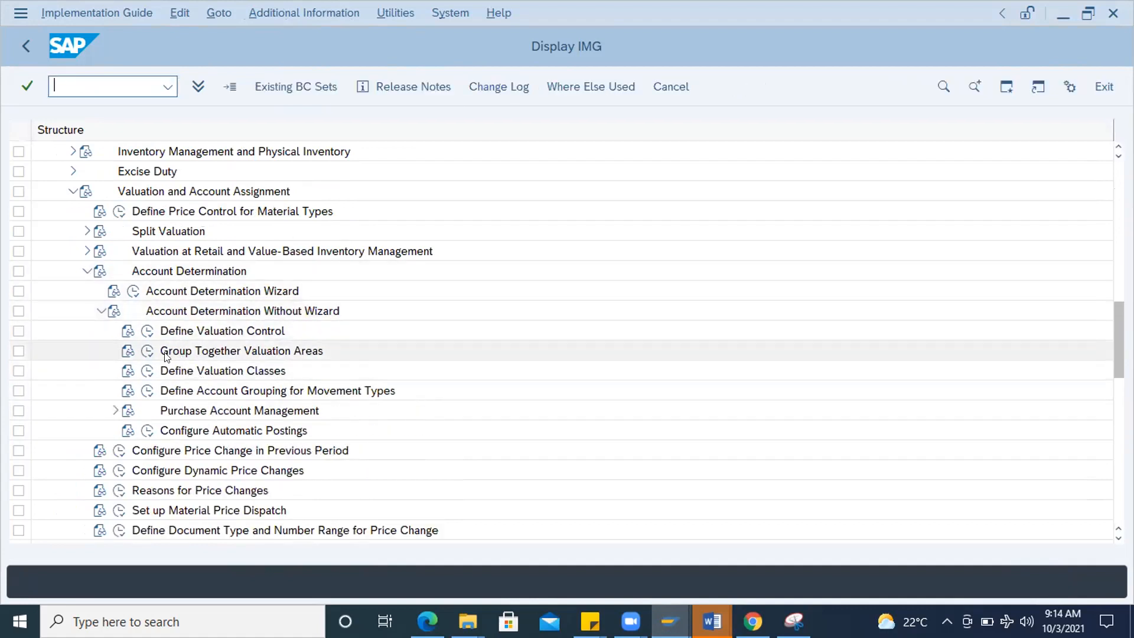
left_click(148, 352)
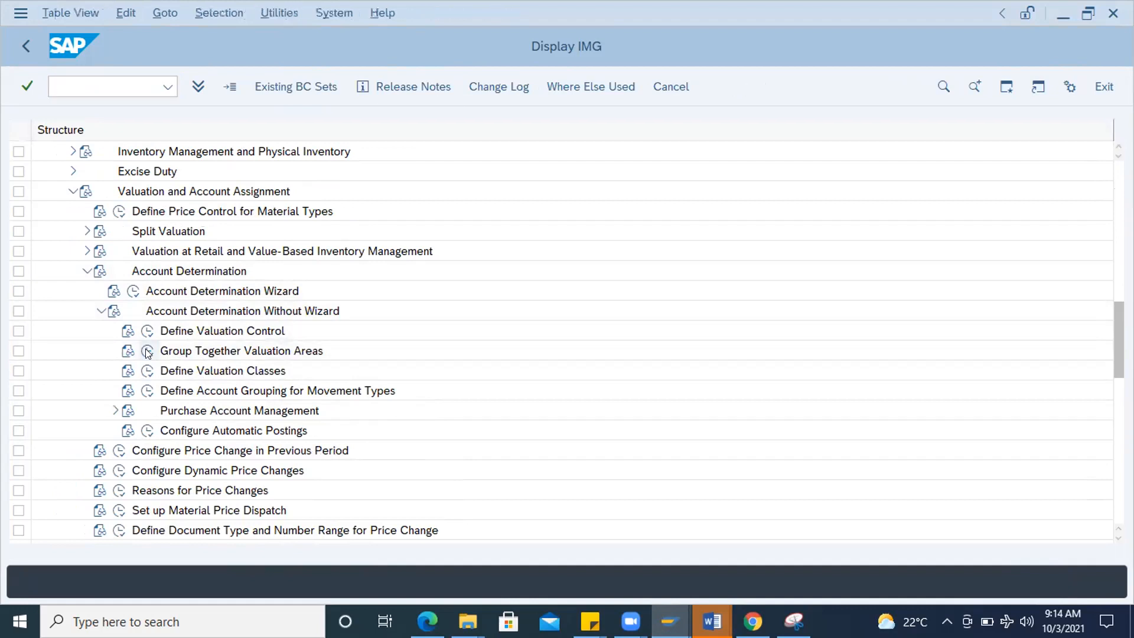
- Position the valuation area list at ARP1
left_click(258, 532)
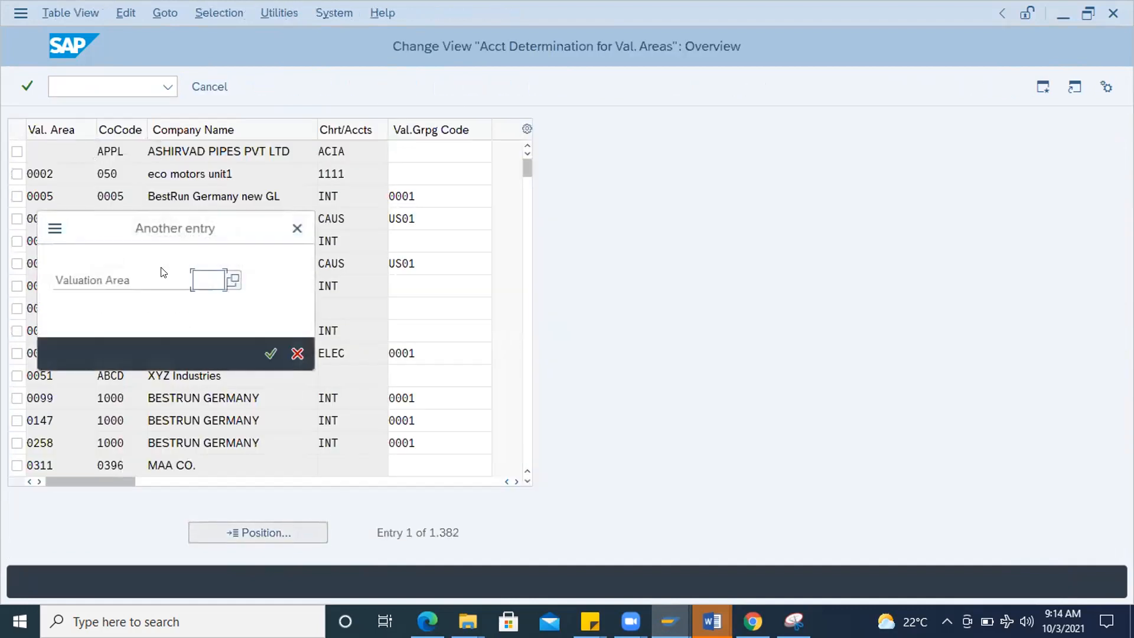
left_click(207, 280)
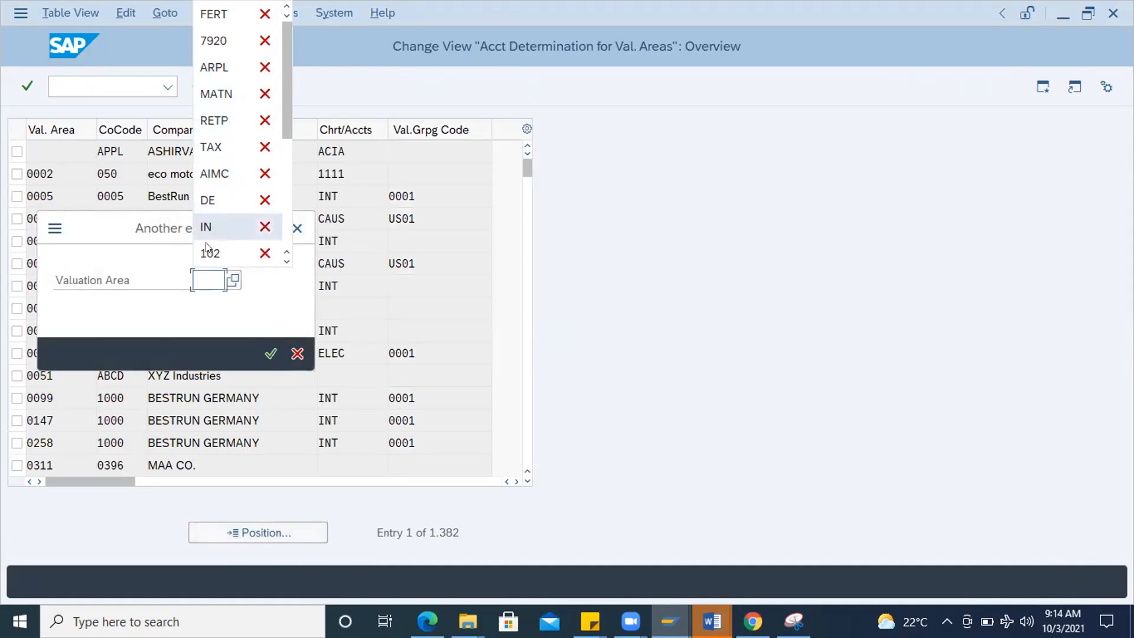
left_click(194, 274)
type("ARP1")
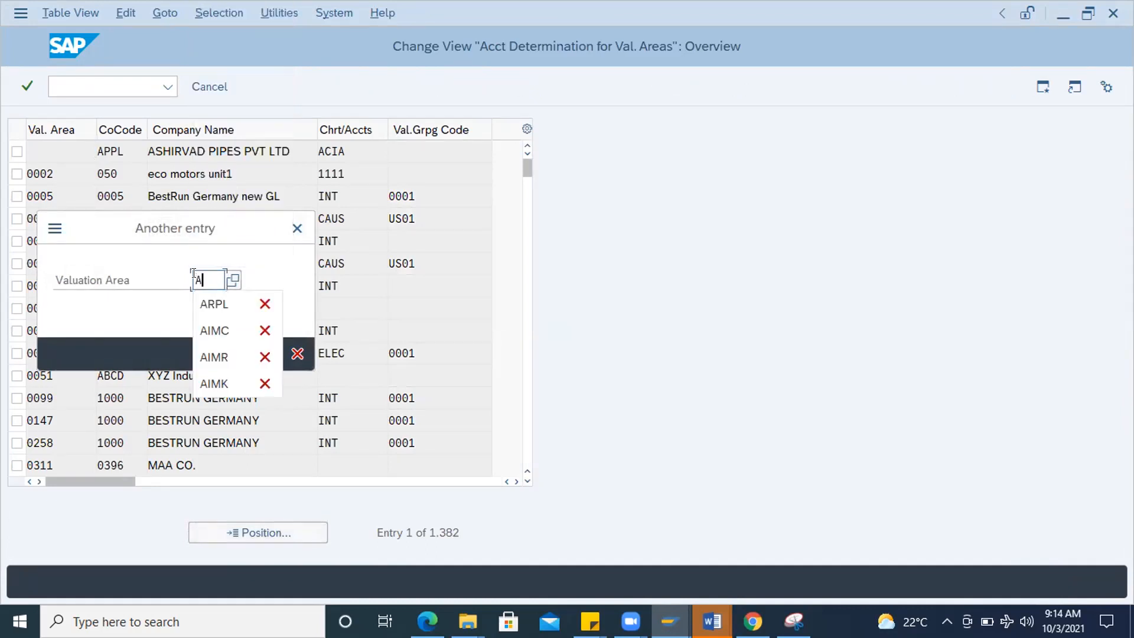
key("Return")
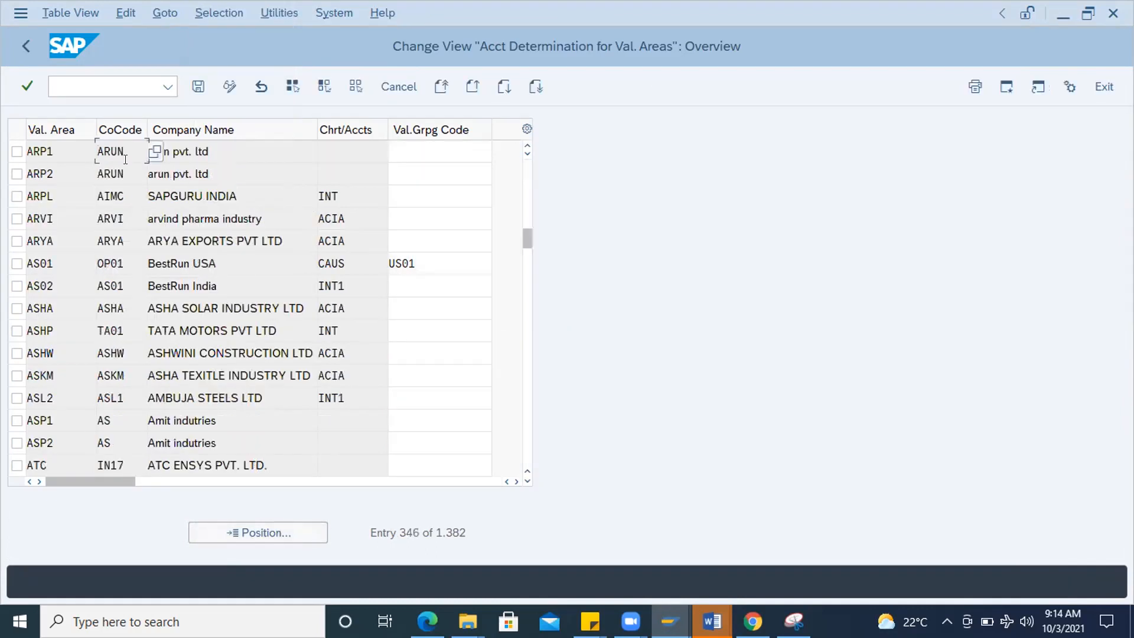
- Position the valuation area list at ARPL and select its valuation grouping code field
left_click(241, 531)
type("ARPL")
key("Return")
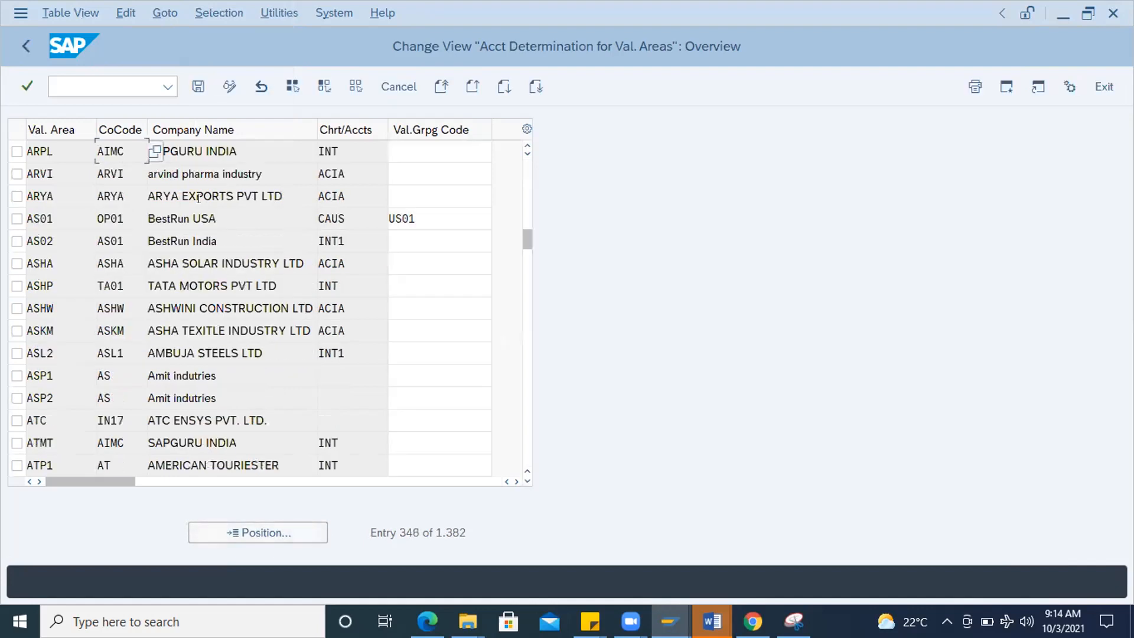
left_click(417, 144)
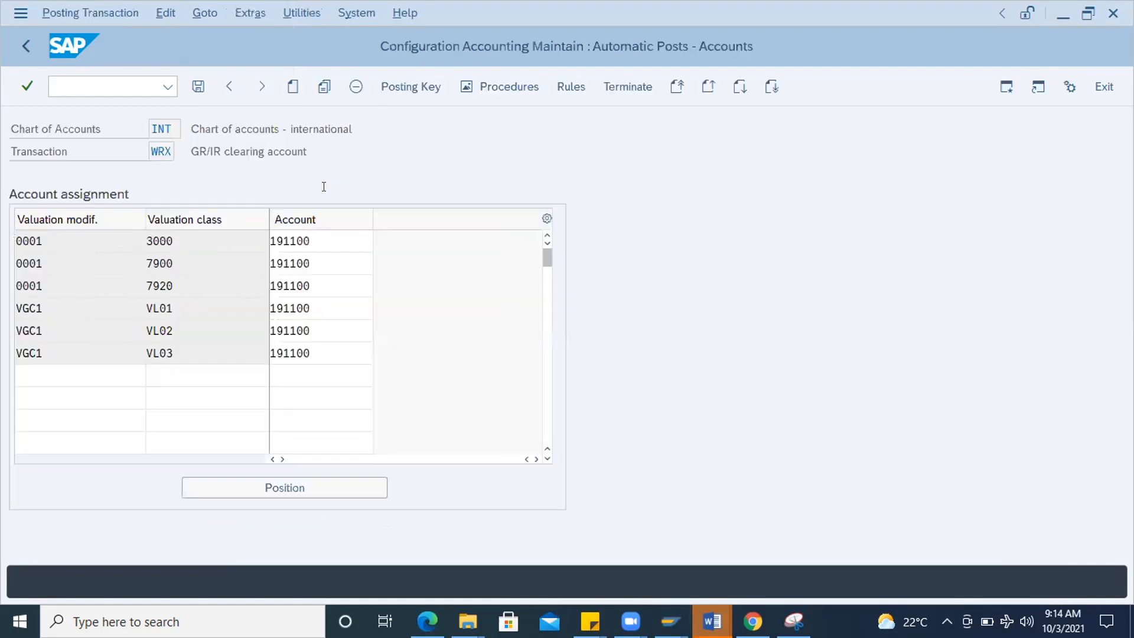
- Return to the WRX account assignments and compare the valuation modifier, valuation class and account in the 7920 row
left_click(170, 286)
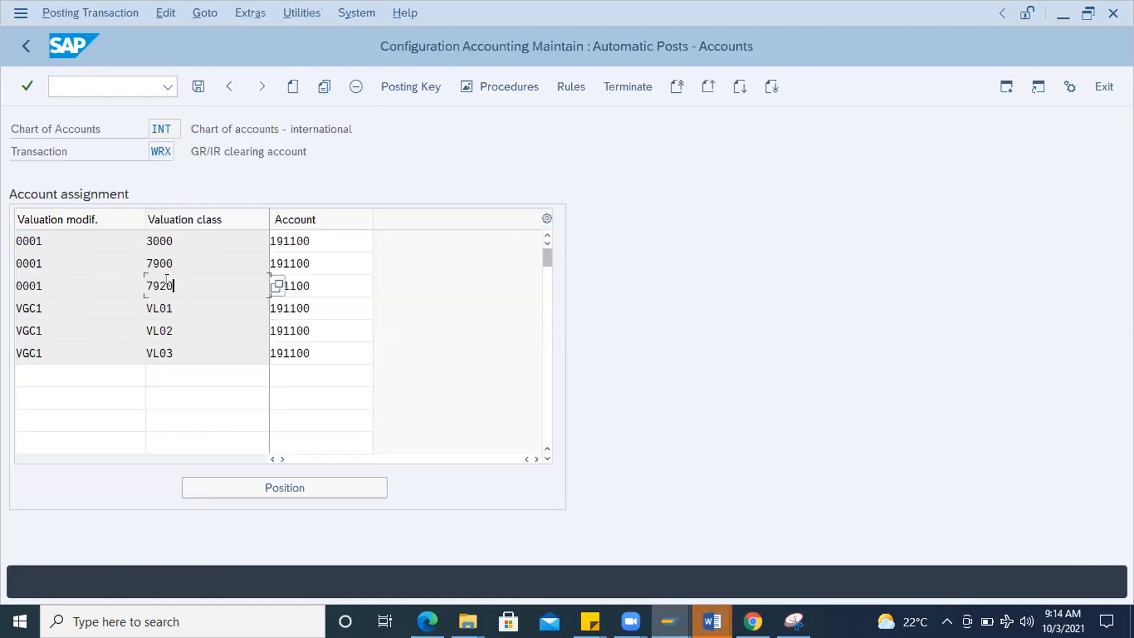
key("shift+Tab")
key("Tab")
key("Tab")
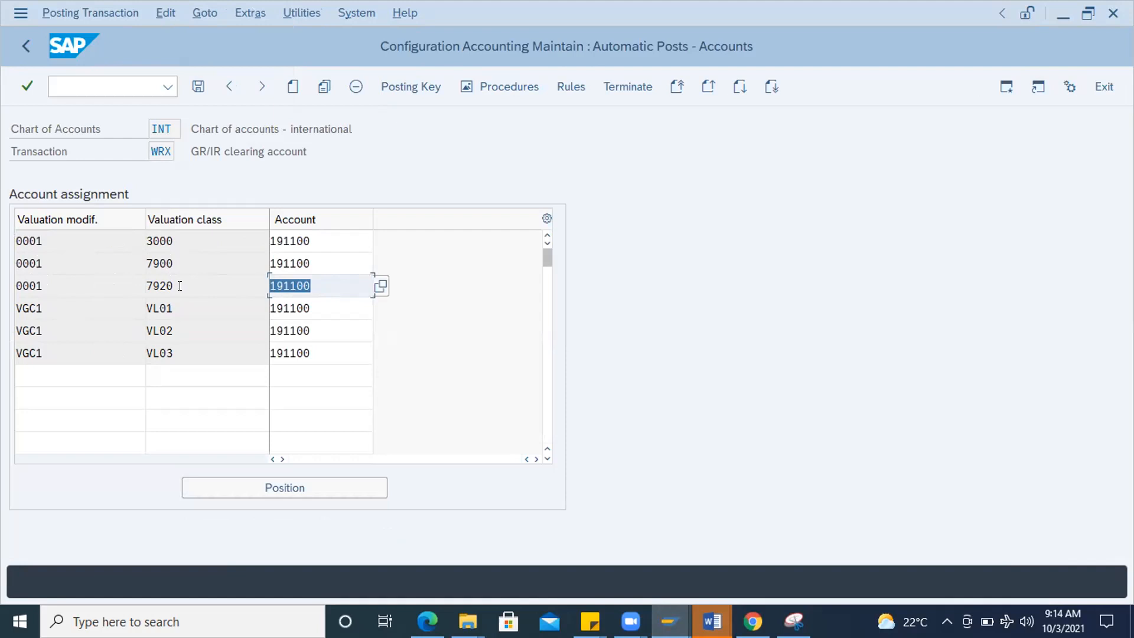
double_click(47, 286)
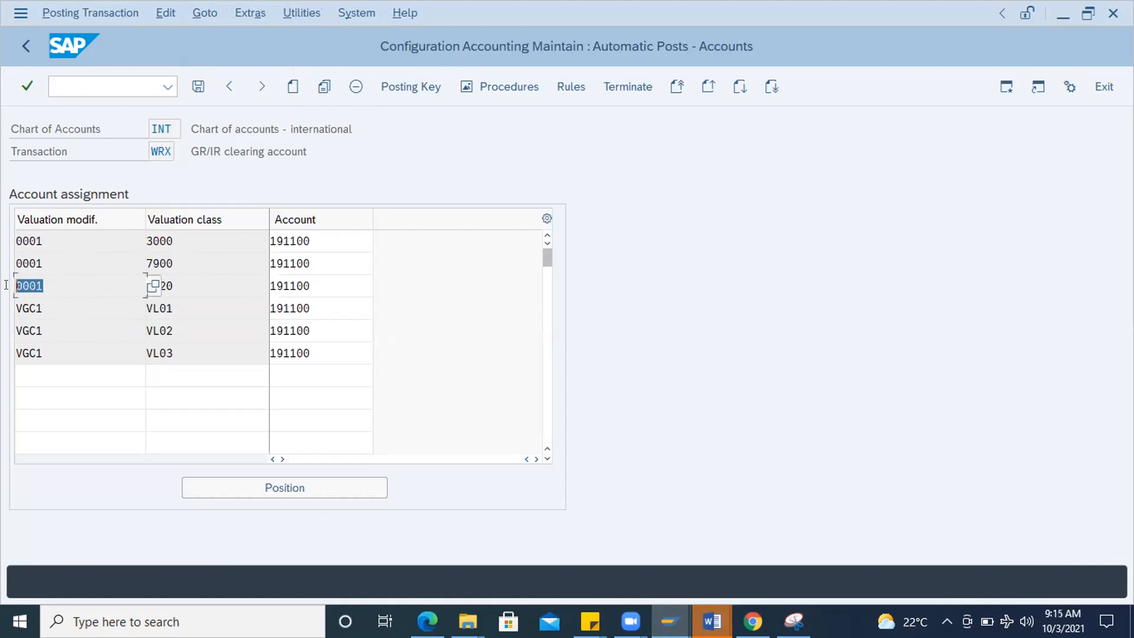
left_click(188, 286)
double_click(152, 279)
key("Tab")
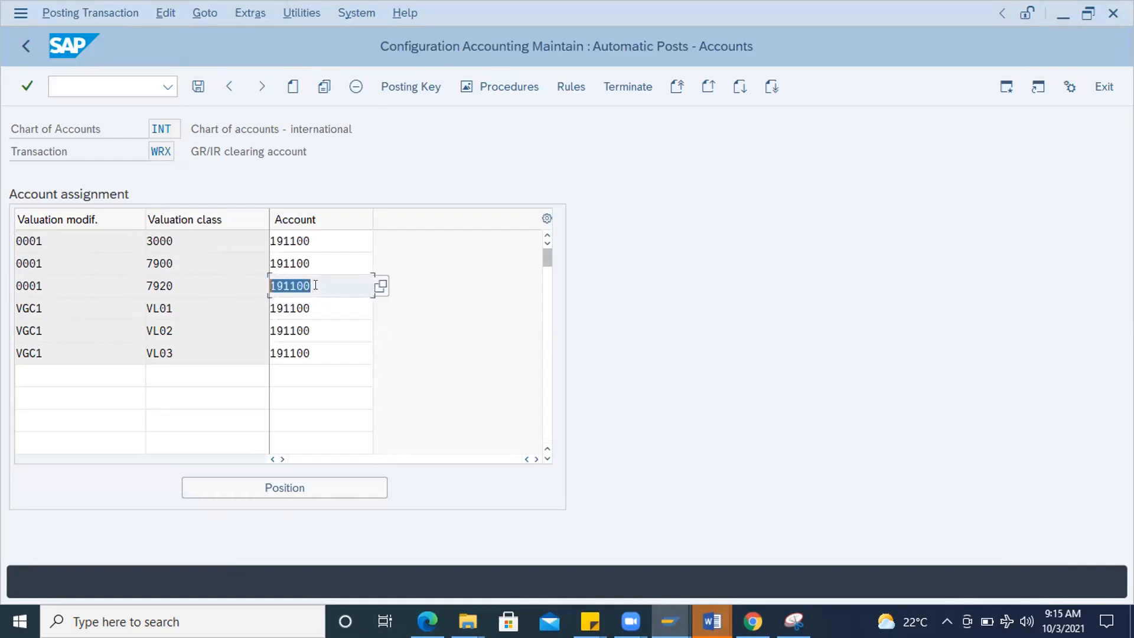
double_click(46, 285)
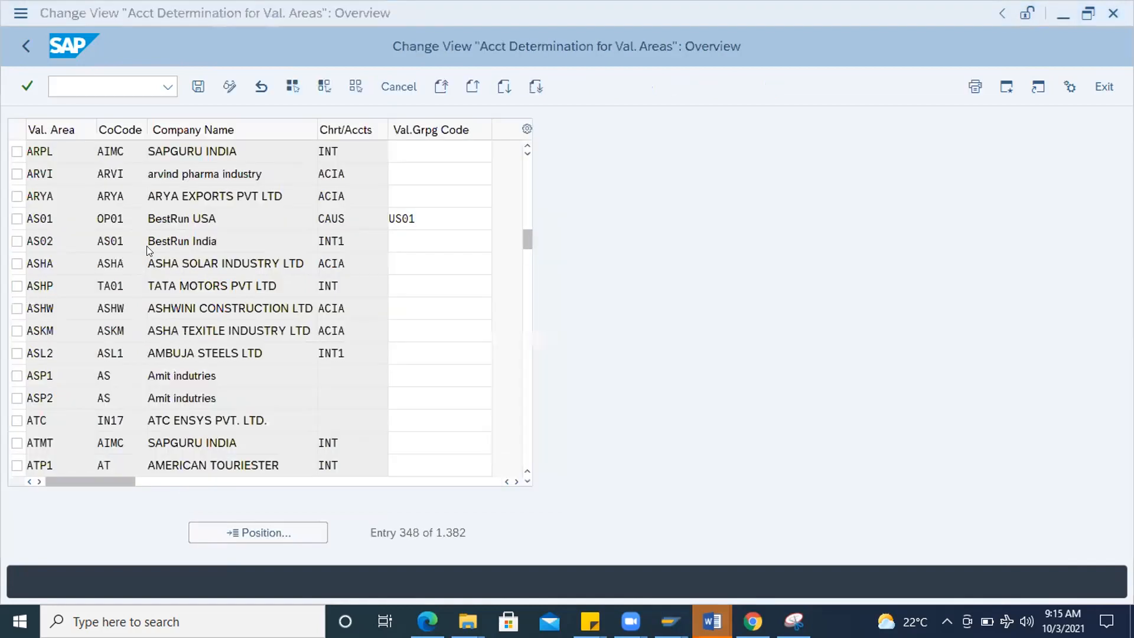
- Enter valuation grouping code 0001 for valuation area ARPL and recheck the 7920 row in the WRX account assignments
left_click(407, 152)
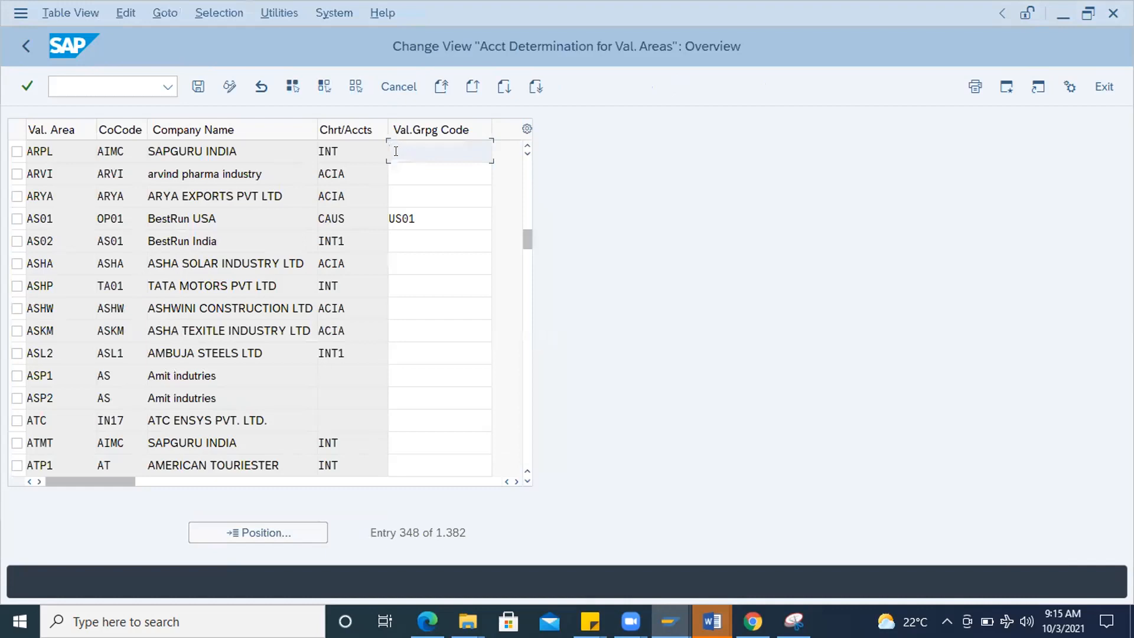
type("0001")
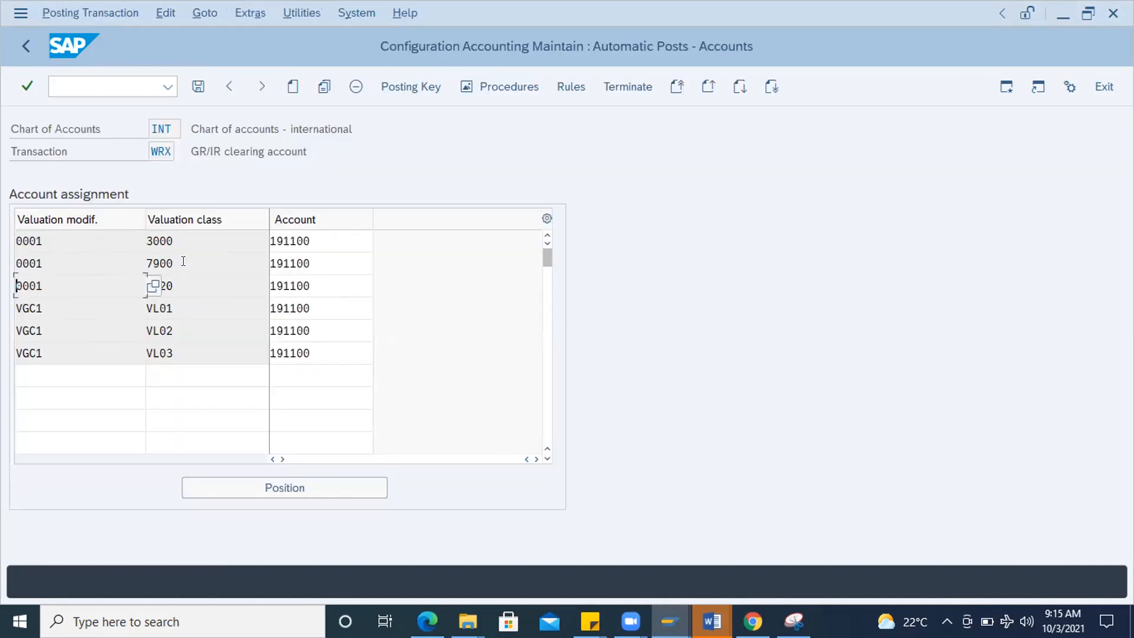
key("Tab")
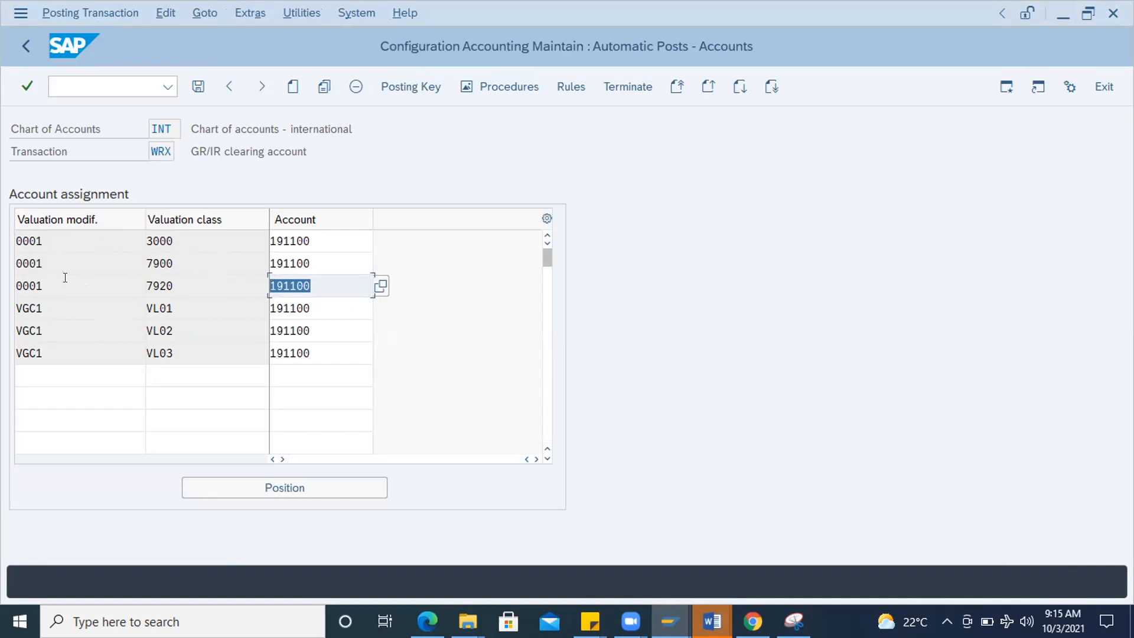
- Compare the 7920 row in the WRX account assignments with the valuation grouping code entered for valuation area ARPL
left_click_drag(172, 285, 113, 284)
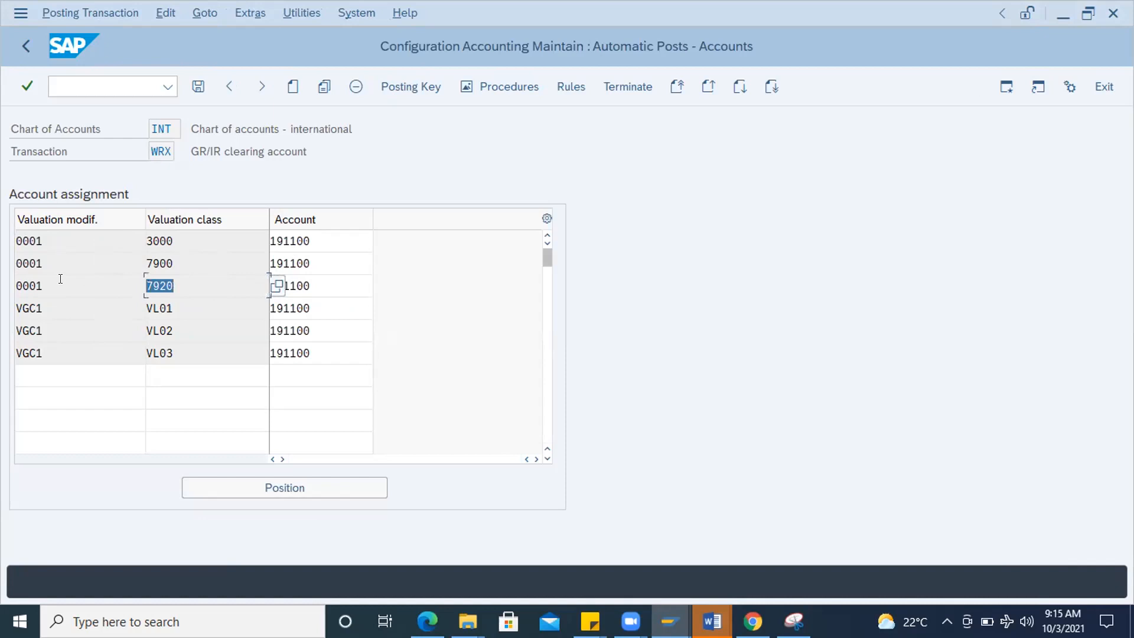
key("shift+Tab")
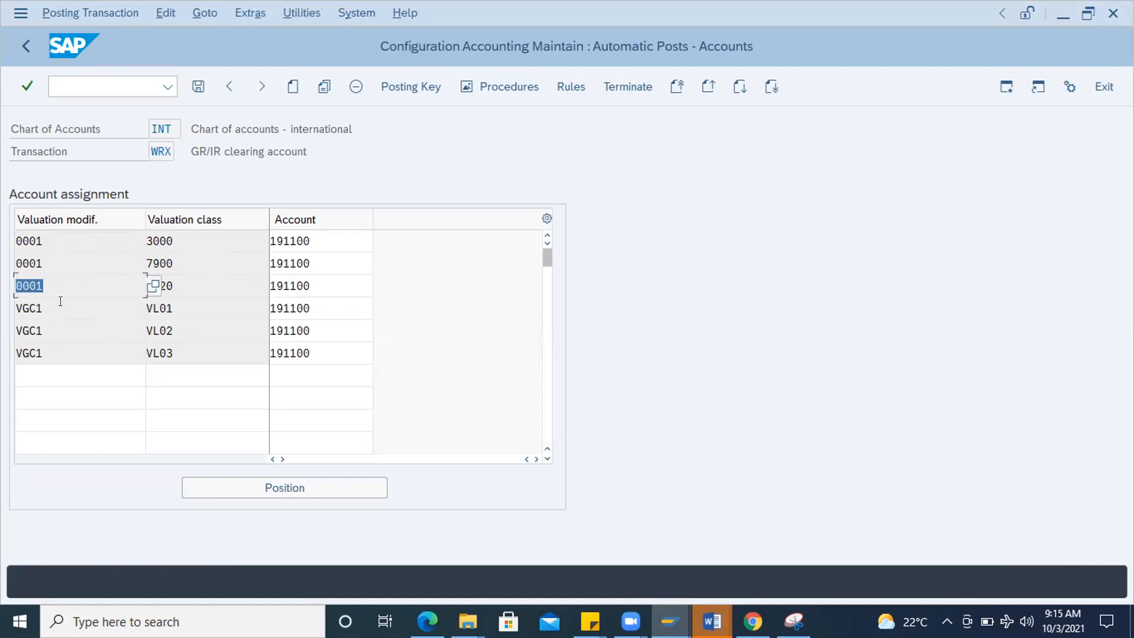
key("alt+Tab")
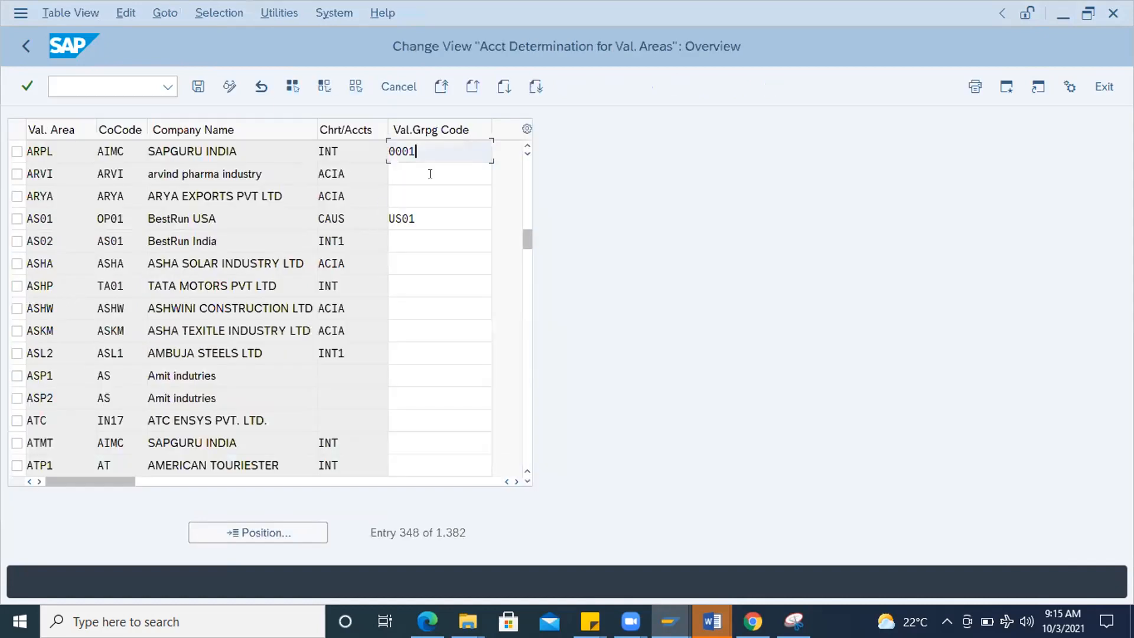
left_click(395, 172)
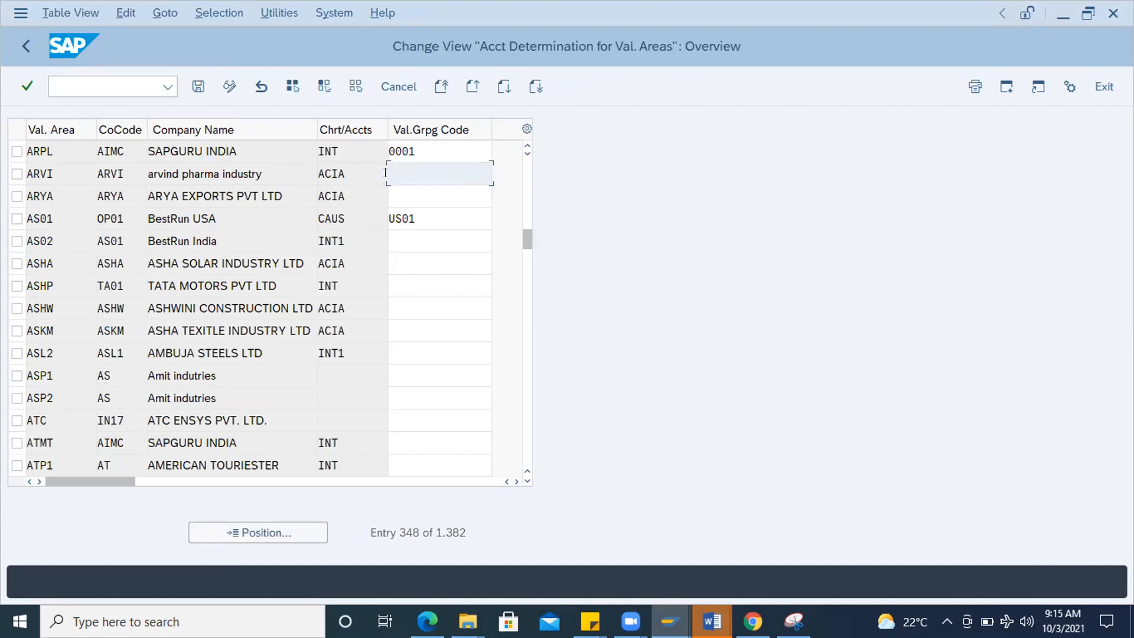
key("alt+Tab")
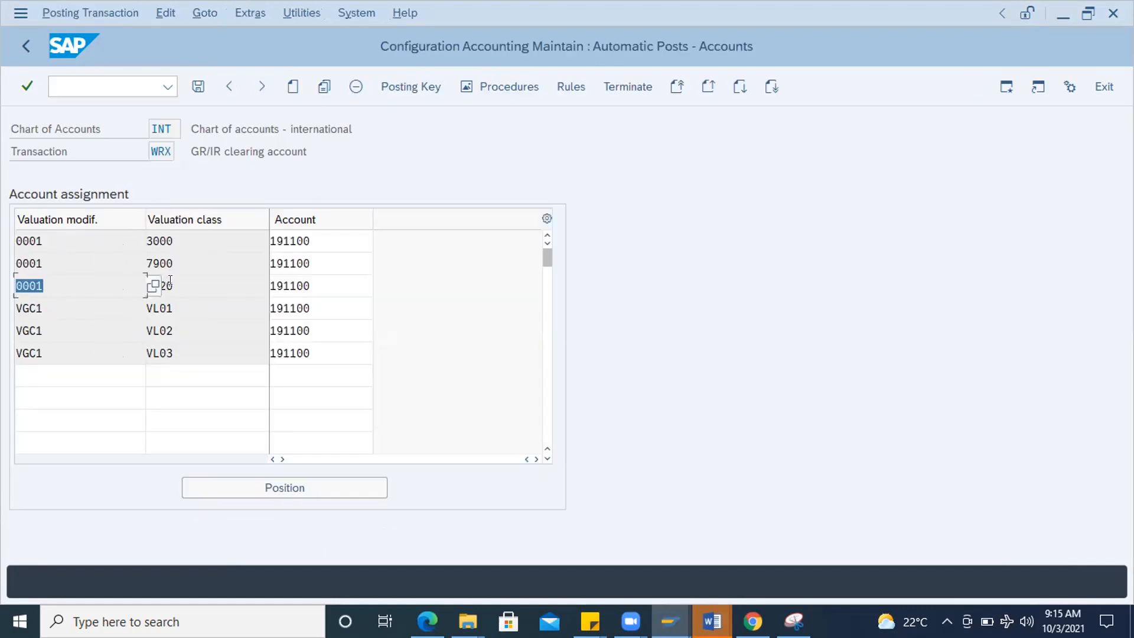
left_click_drag(172, 280, 135, 281)
key("Tab")
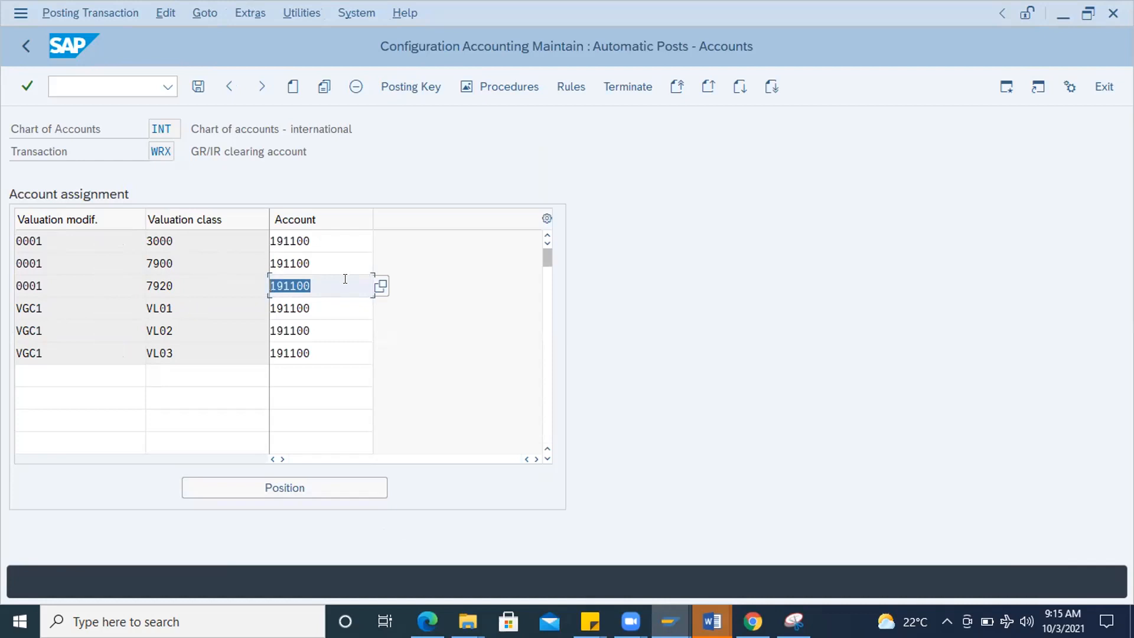
double_click(50, 290)
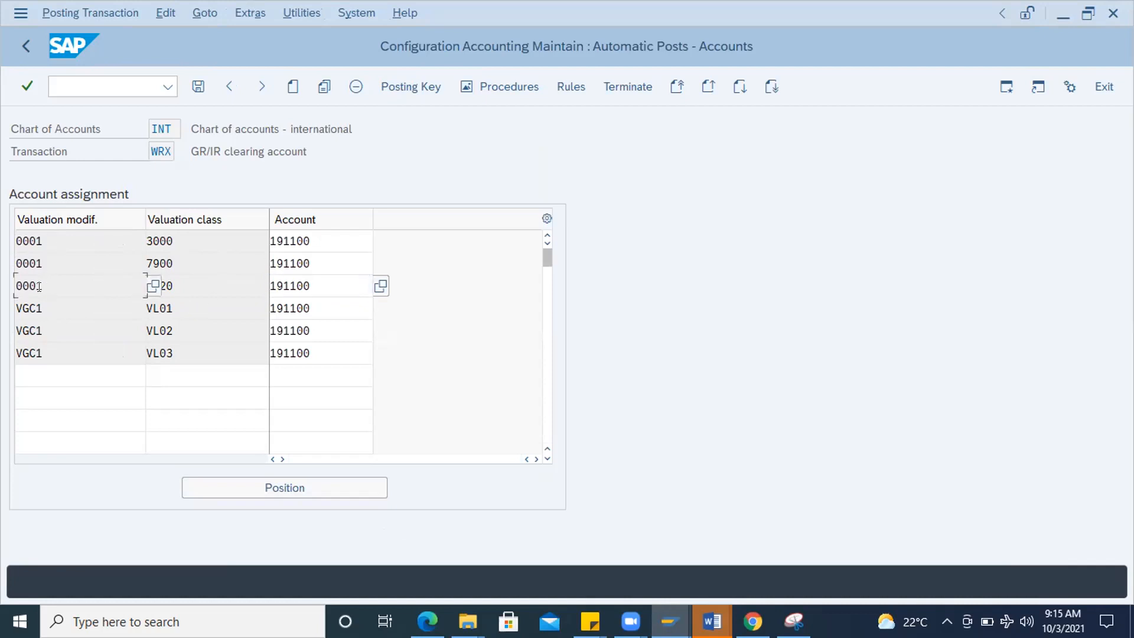
key("Tab")
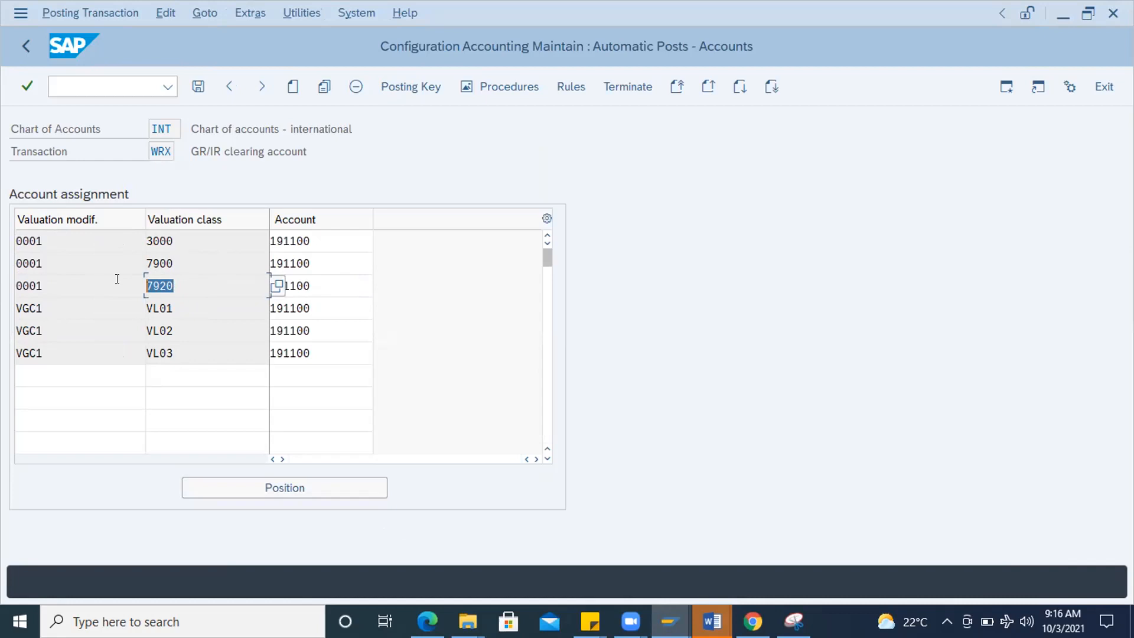
- Inspect valuation area ARPL and its valuation grouping code in the account determination overview
key("alt+Tab")
left_click_drag(417, 151, 230, 117)
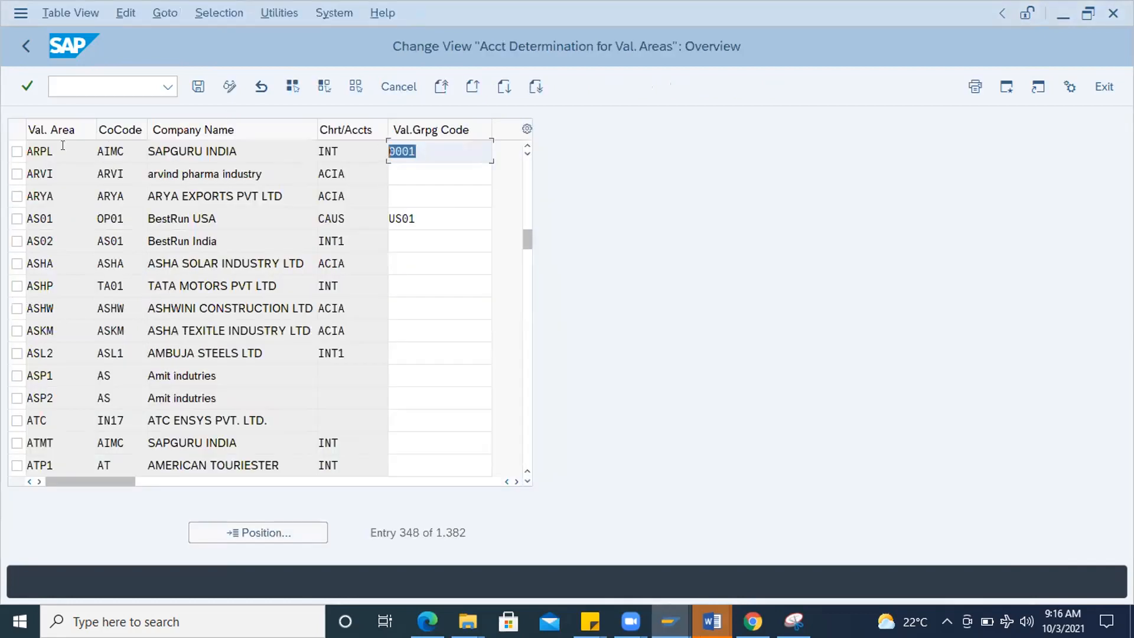
left_click_drag(62, 148, 12, 139)
double_click(412, 149)
left_click(426, 148)
- Position the valuation area list at AIMR and inspect its valuation grouping code field
left_click(268, 523)
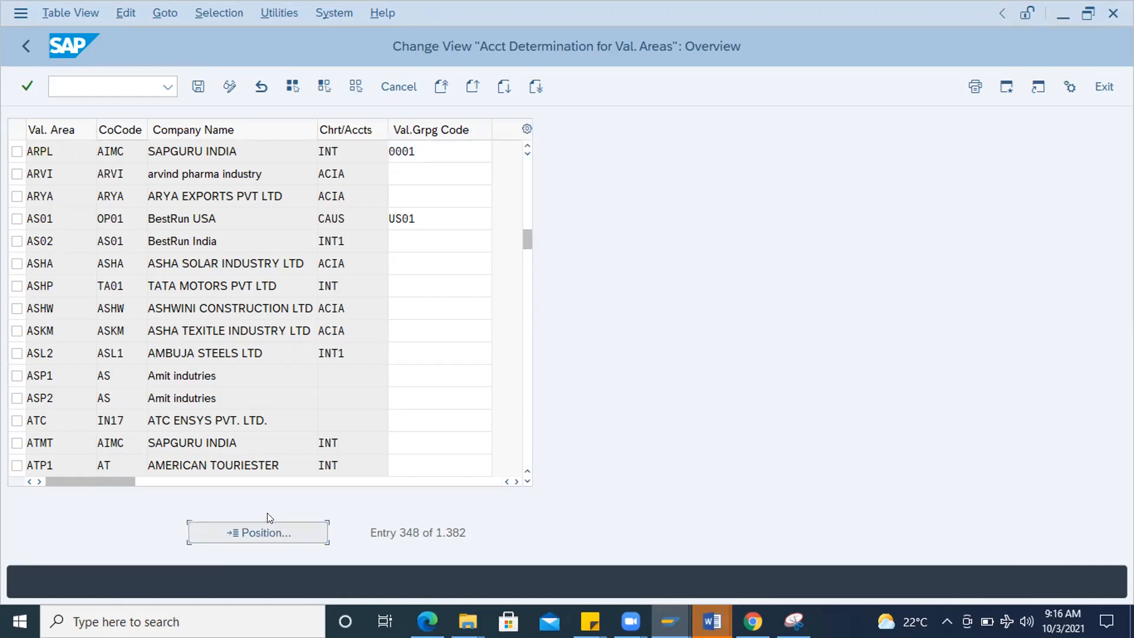
type("AIMR")
key("Return")
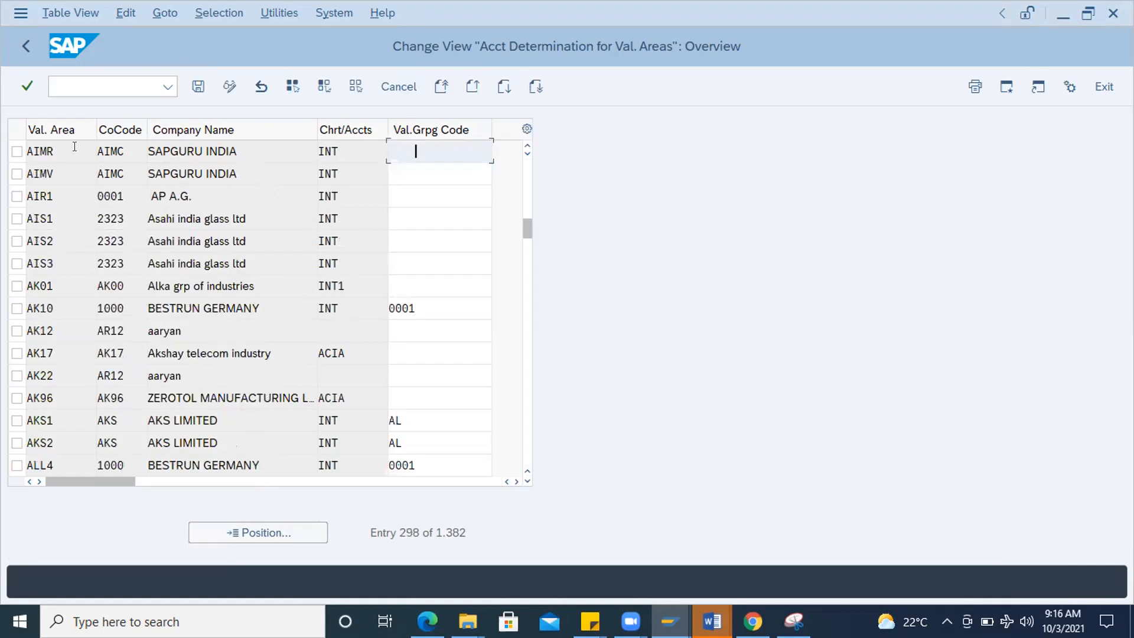
left_click(405, 154)
left_click(74, 146)
double_click(24, 140)
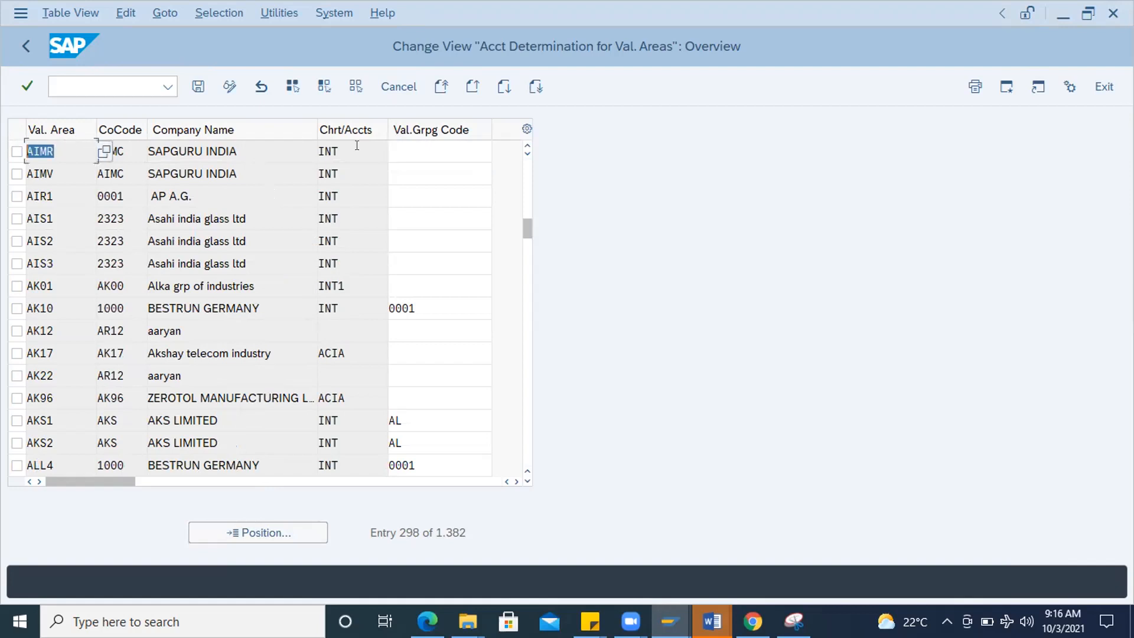
left_click(405, 153)
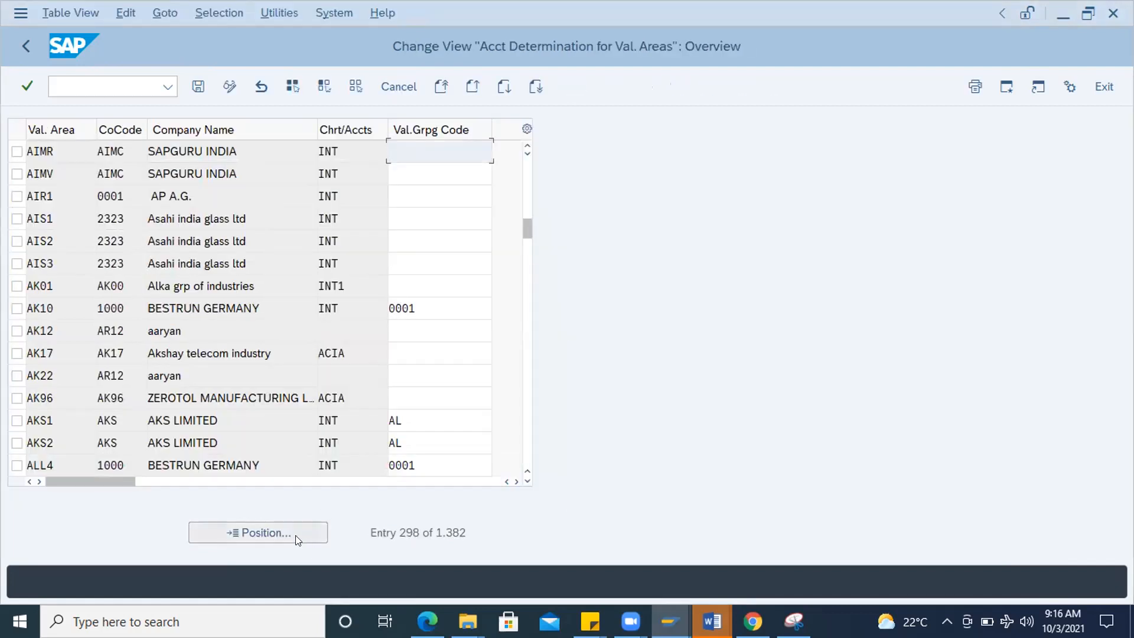
- Position the valuation area list back at ARPL and save the valuation grouping code assignment
left_click(293, 532)
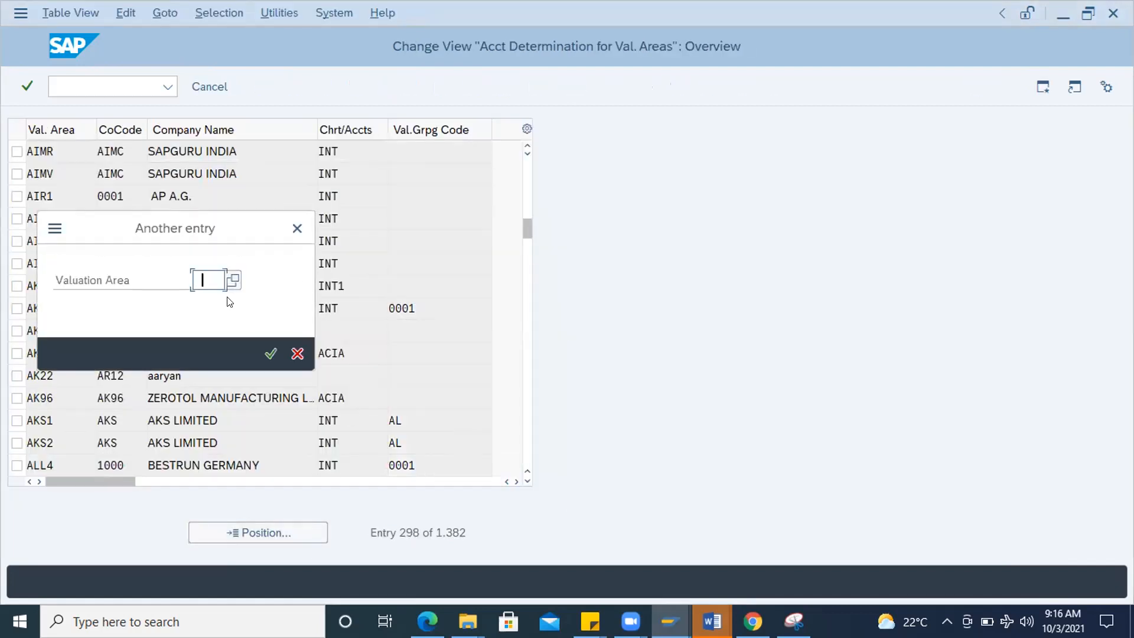
left_click(208, 279)
left_click(218, 38)
key("Return")
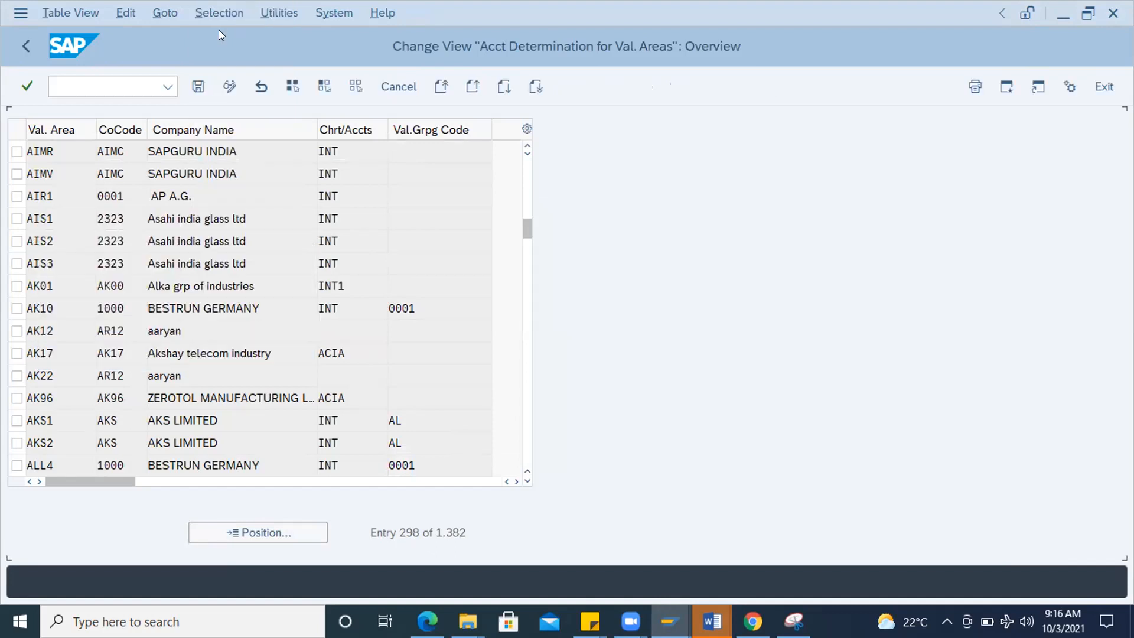
left_click(196, 85)
left_click(320, 352)
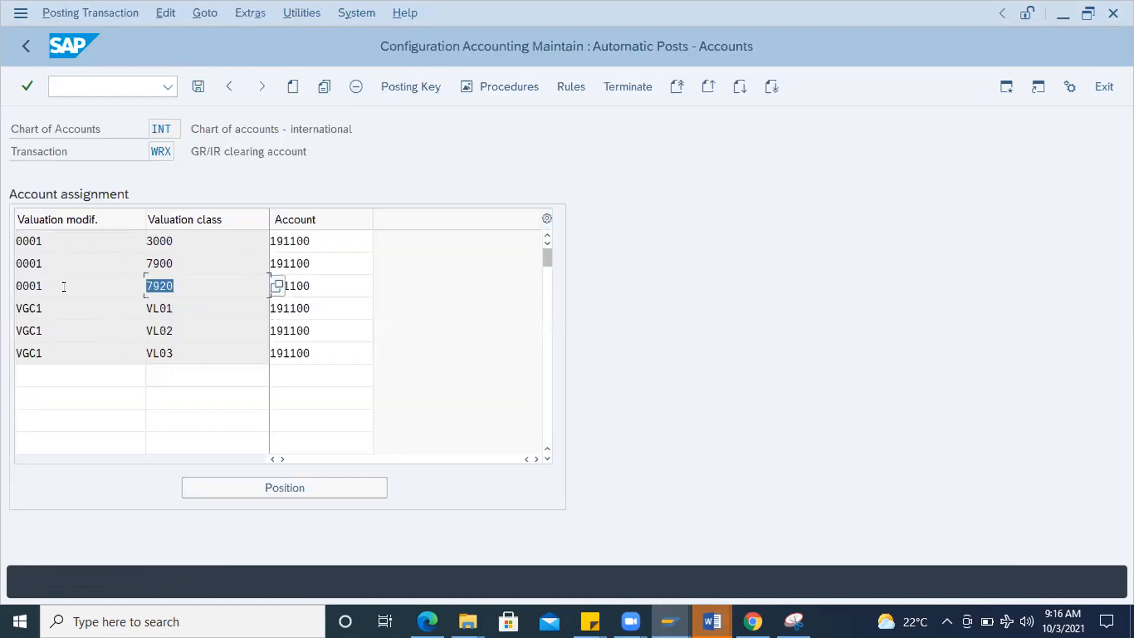
- Recheck the valuation modifier, valuation class and account of the 7920 row in the WRX account assignments
left_click_drag(64, 286, 14, 287)
left_click_drag(204, 286, 143, 286)
left_click_drag(339, 284, 168, 275)
left_click(106, 86)
type("/n")
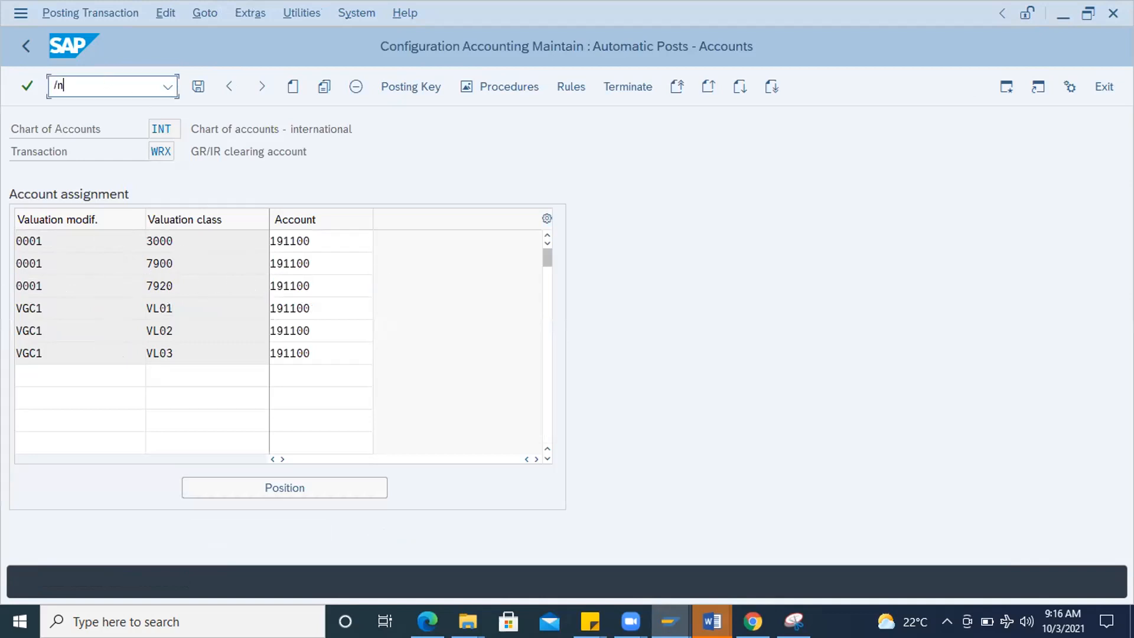
key("BackSpace")
key("BackSpace")
- Review the 7920 row of the WRX account assignments against the saved valuation grouping code of ARPL
left_click(318, 280)
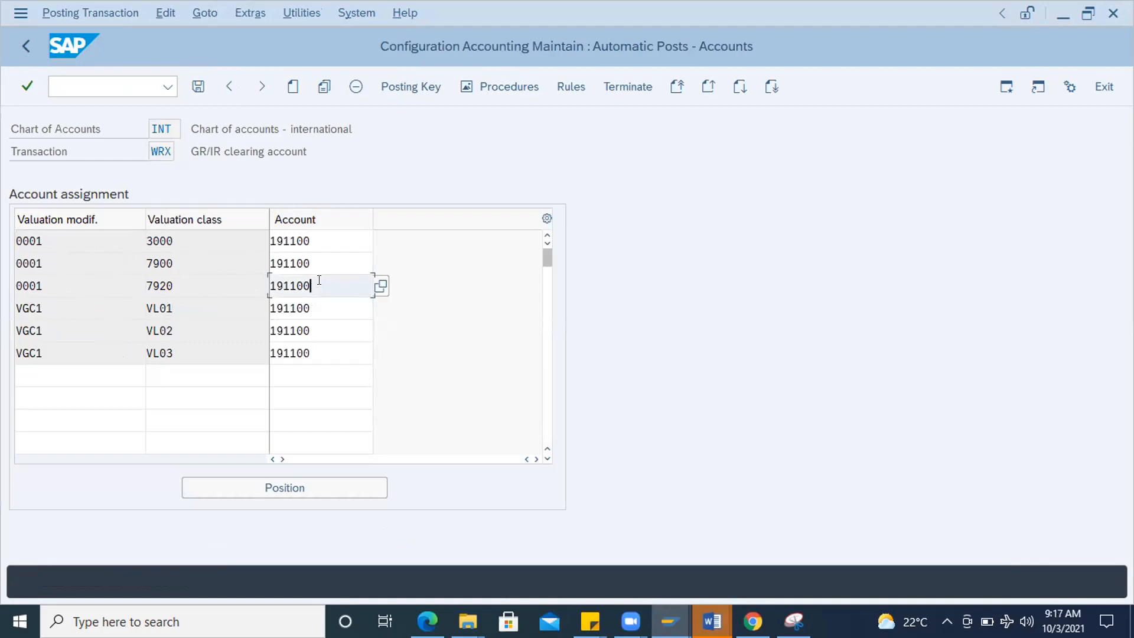
left_click_drag(40, 280, 4, 286)
left_click_drag(193, 289, 78, 276)
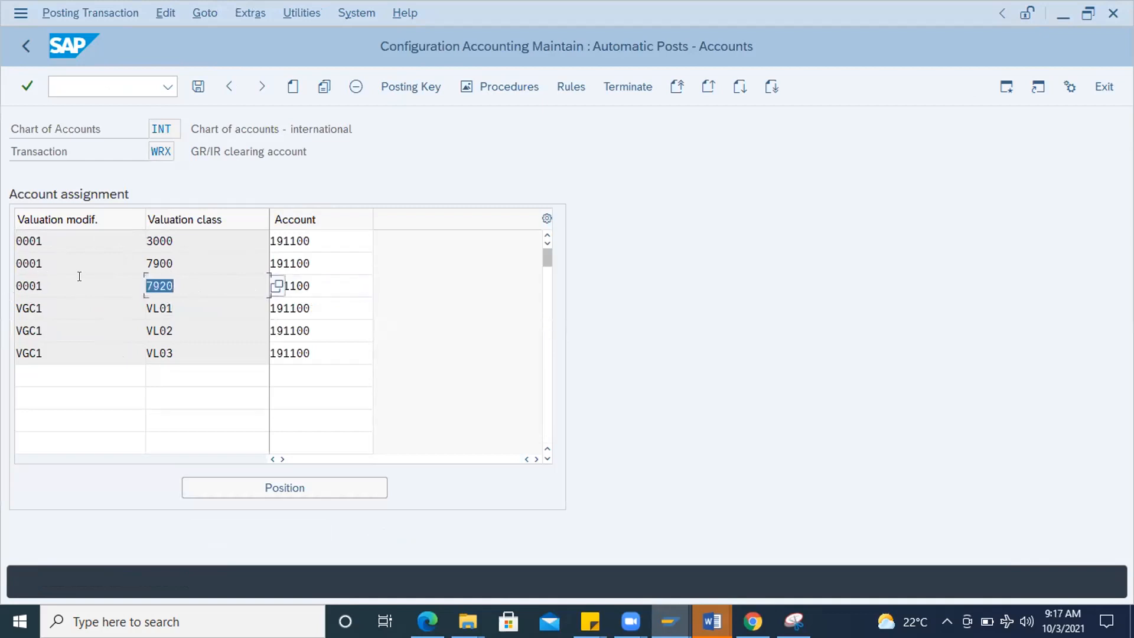
left_click_drag(323, 288, 245, 278)
key("Tab")
key("alt")
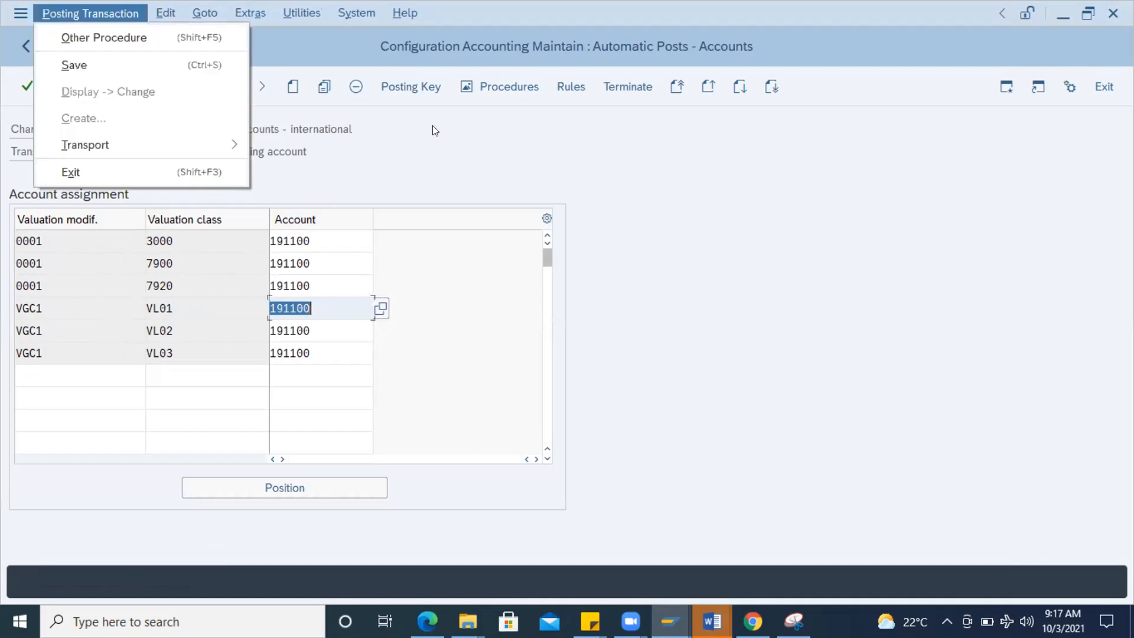
key("alt+Tab")
left_click(428, 137)
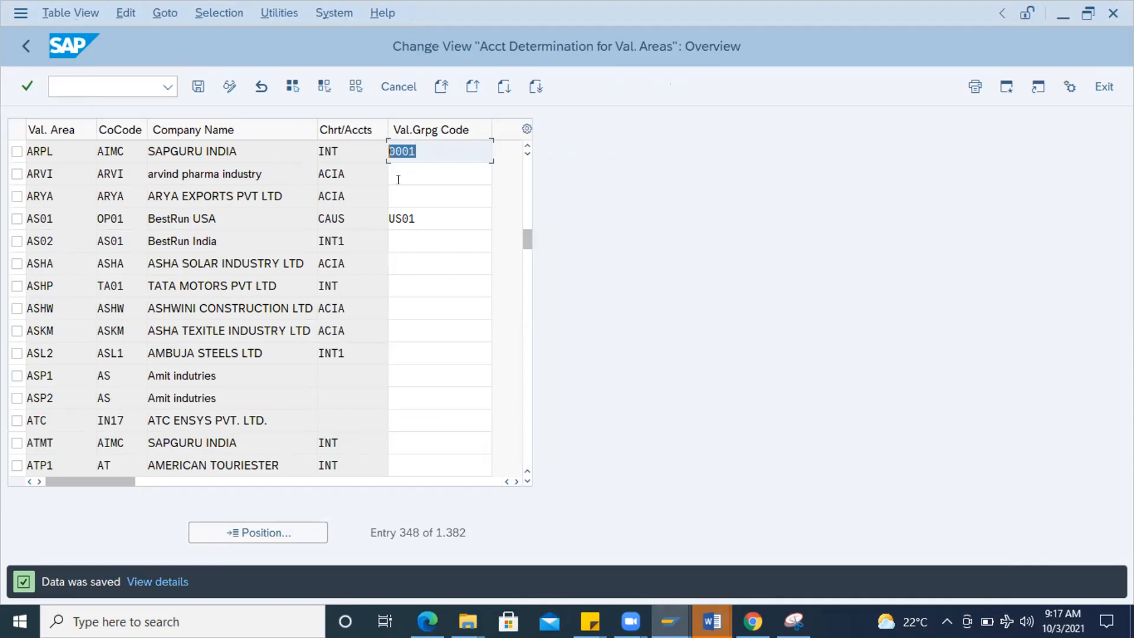
- Return to the WRX account assignments and examine the modifier, valuation class and account in the 7920 row
key("alt+Tab")
left_click_drag(45, 285, 6, 277)
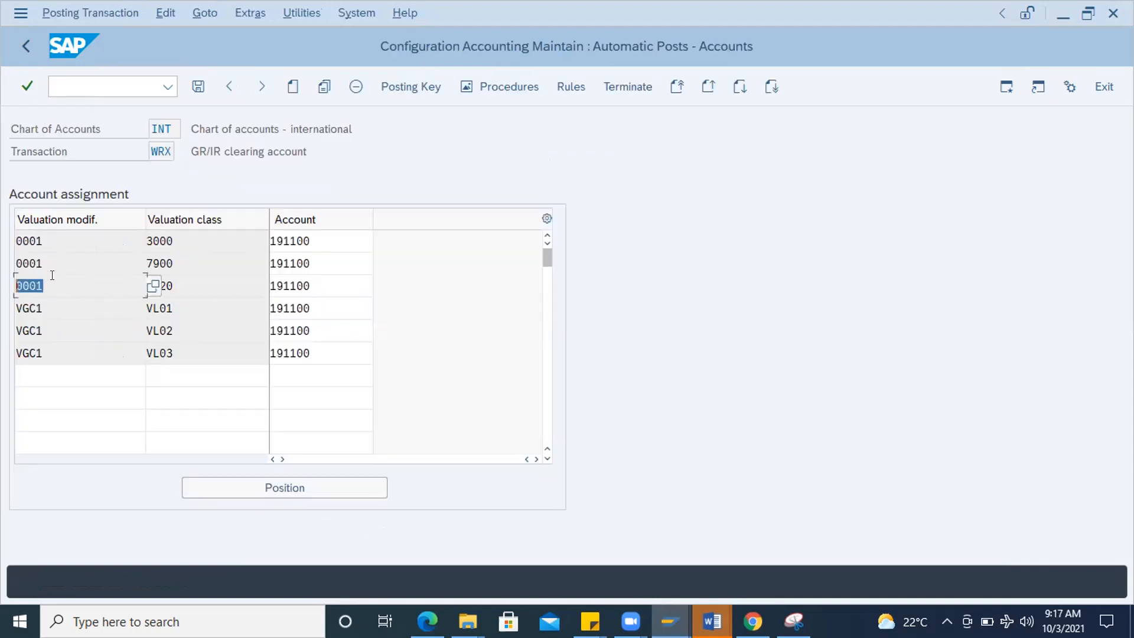
left_click_drag(212, 285, 143, 282)
left_click_drag(322, 285, 266, 279)
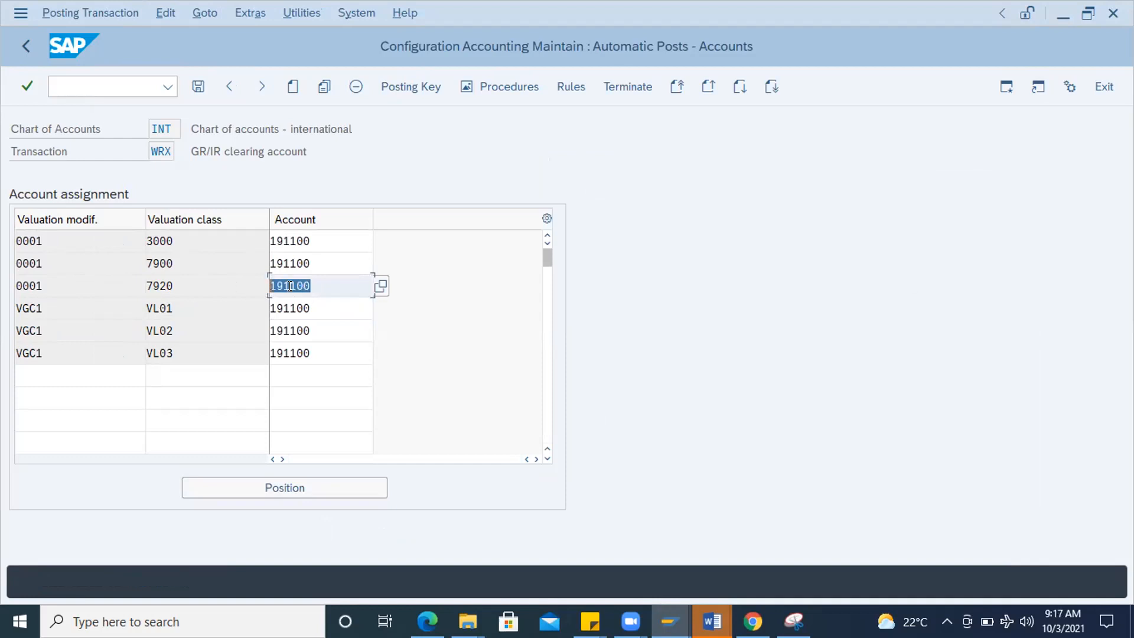
left_click_drag(65, 285, 2, 288)
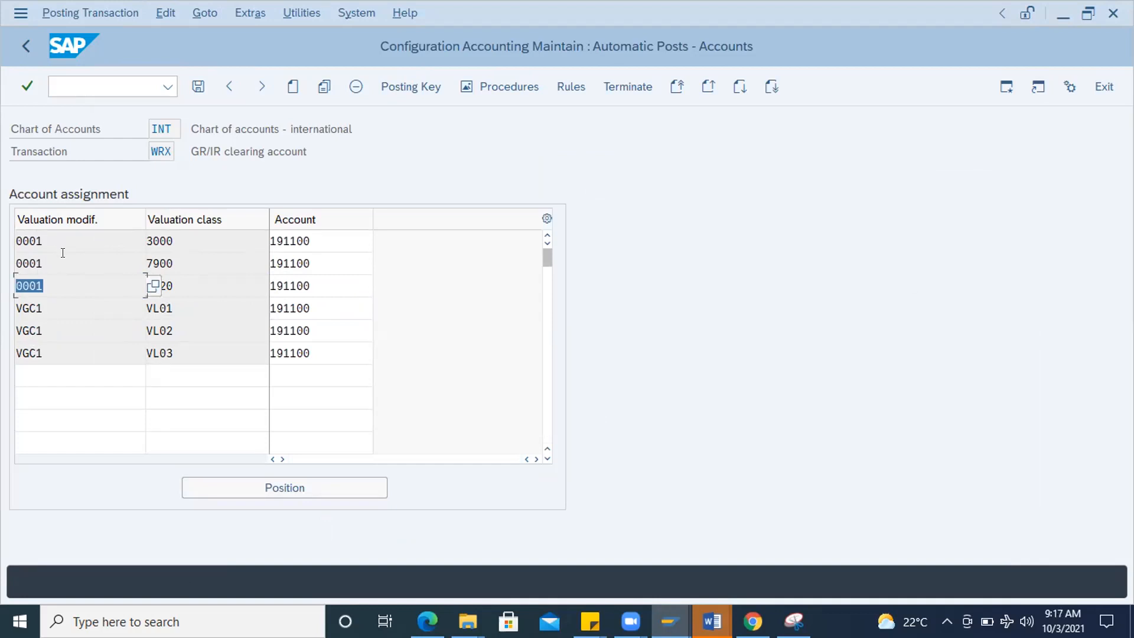
- Compare valuation classes 3000, 7900 and 7920 in the WRX rows that use valuation modifier 0001
left_click(183, 243)
left_click(181, 260)
left_click(182, 280)
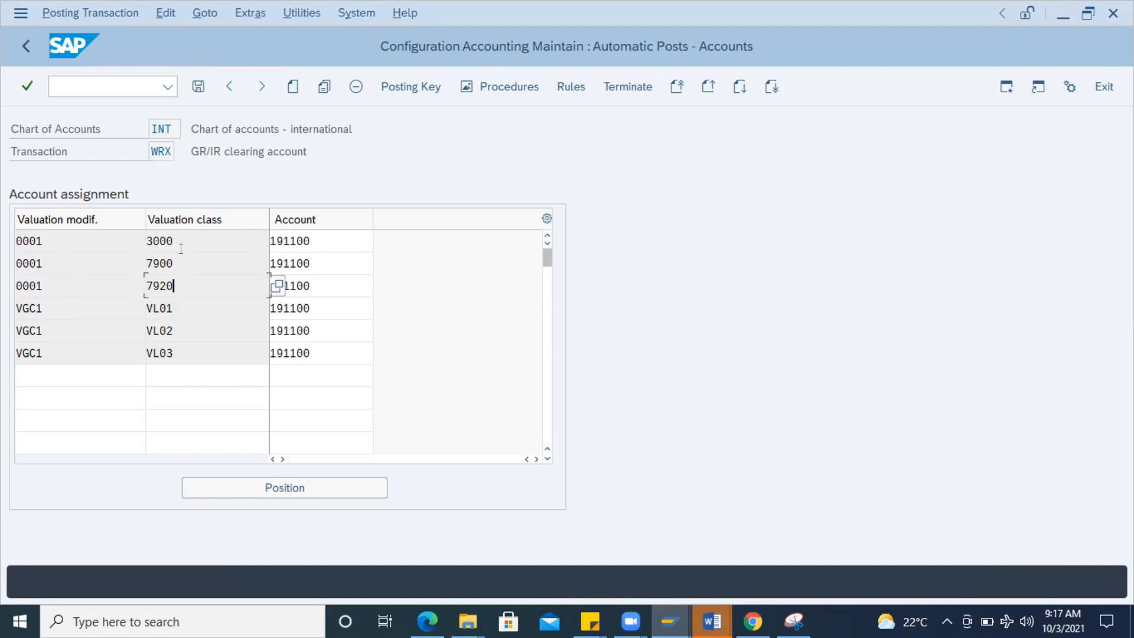
left_click(170, 235)
left_click(178, 260)
left_click(179, 279)
left_click_drag(47, 240, 7, 239)
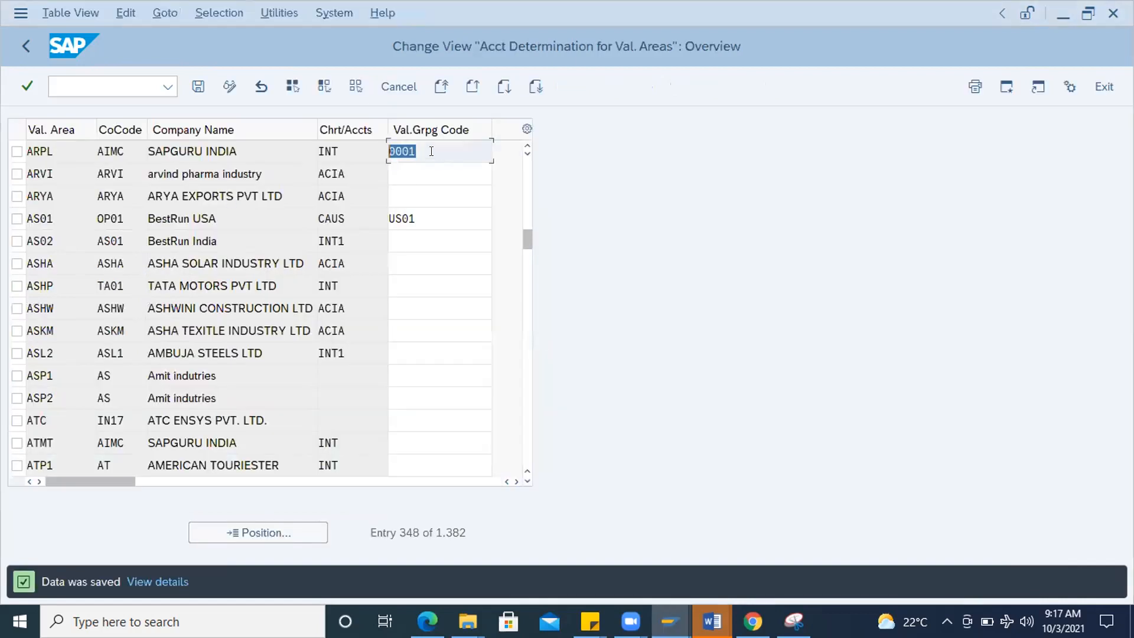
- Save the valuation area assignments again and leave the overview for the SAP Easy Access screen
left_click(431, 151)
key("Down")
key("Down")
key("Escape")
left_click(198, 86)
left_click(119, 87)
type("/n")
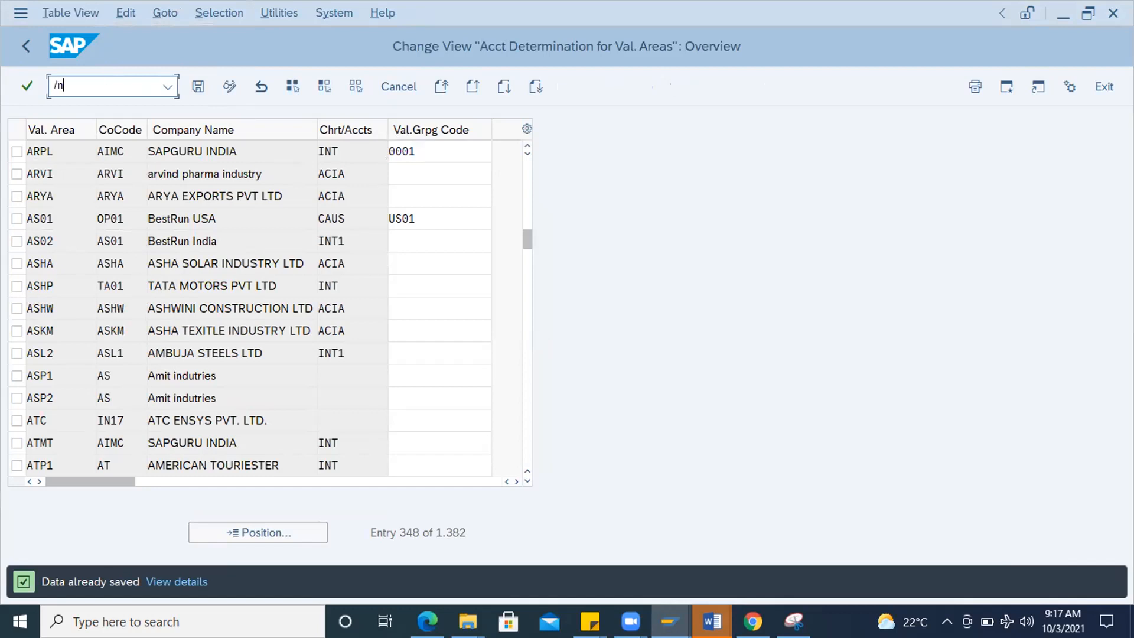
key("Return")
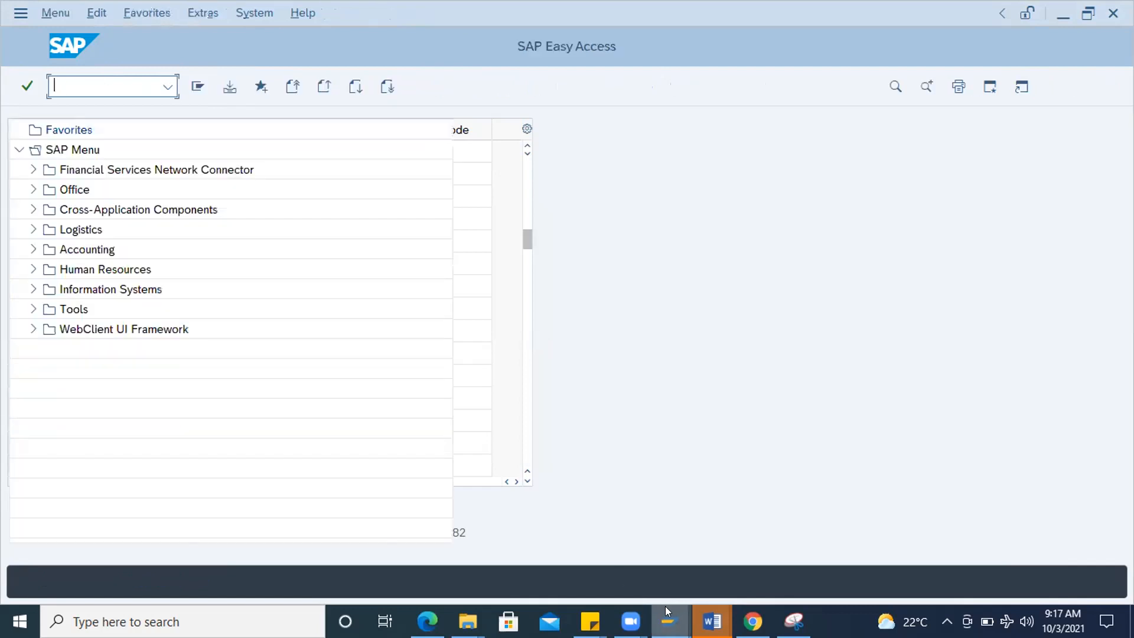
- Switch to the goods receipt session and restart transaction MIGO
mouse_move(668, 620)
left_click(977, 570)
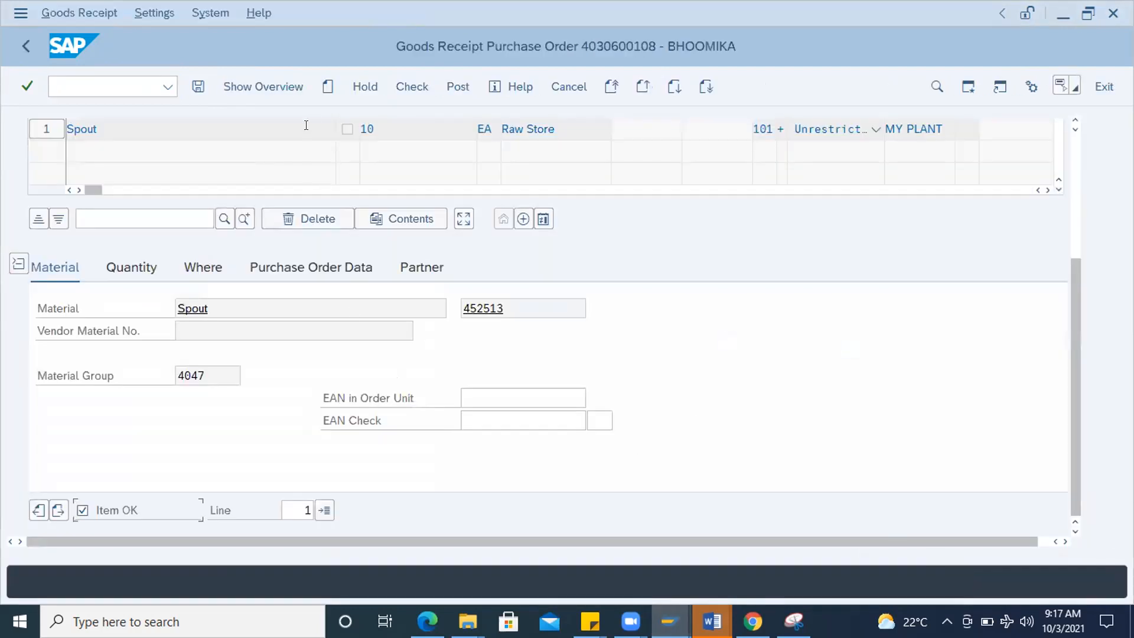
left_click(106, 87)
type("/")
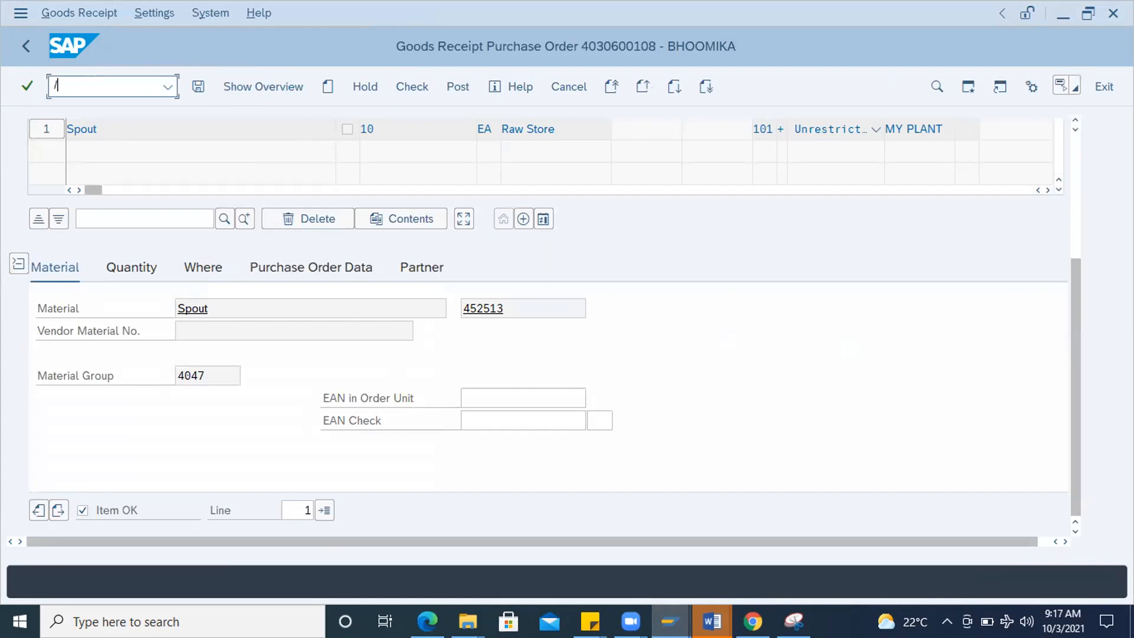
type("nmigo")
key("Return")
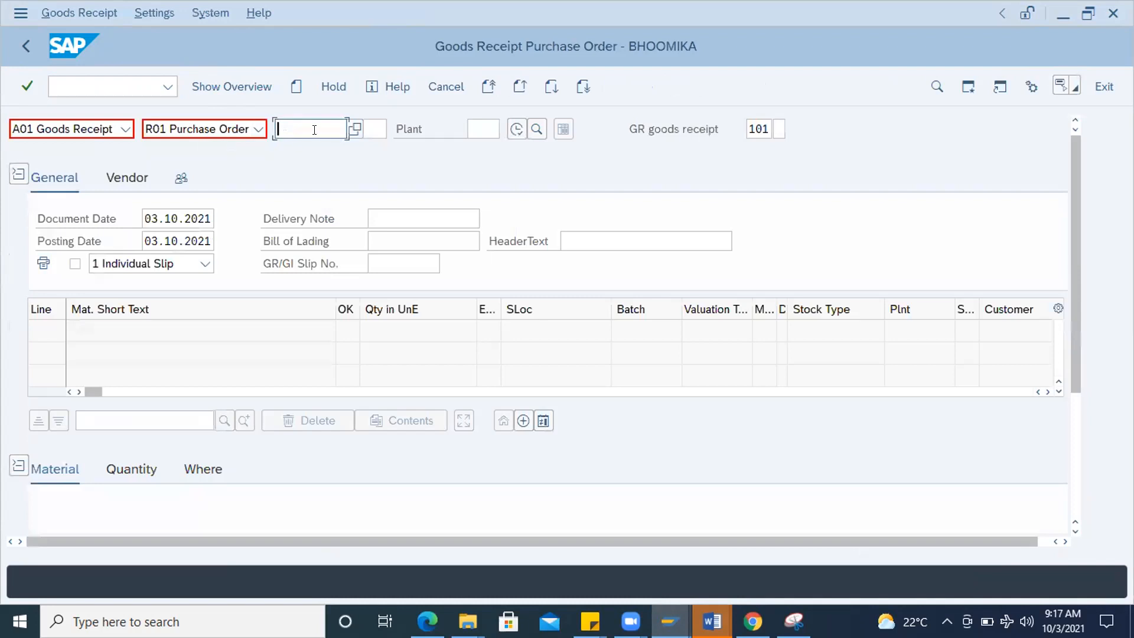
- Load the purchase order into the goods receipt by entering its purchase order number
left_click(314, 129)
left_click(310, 152)
key("Return")
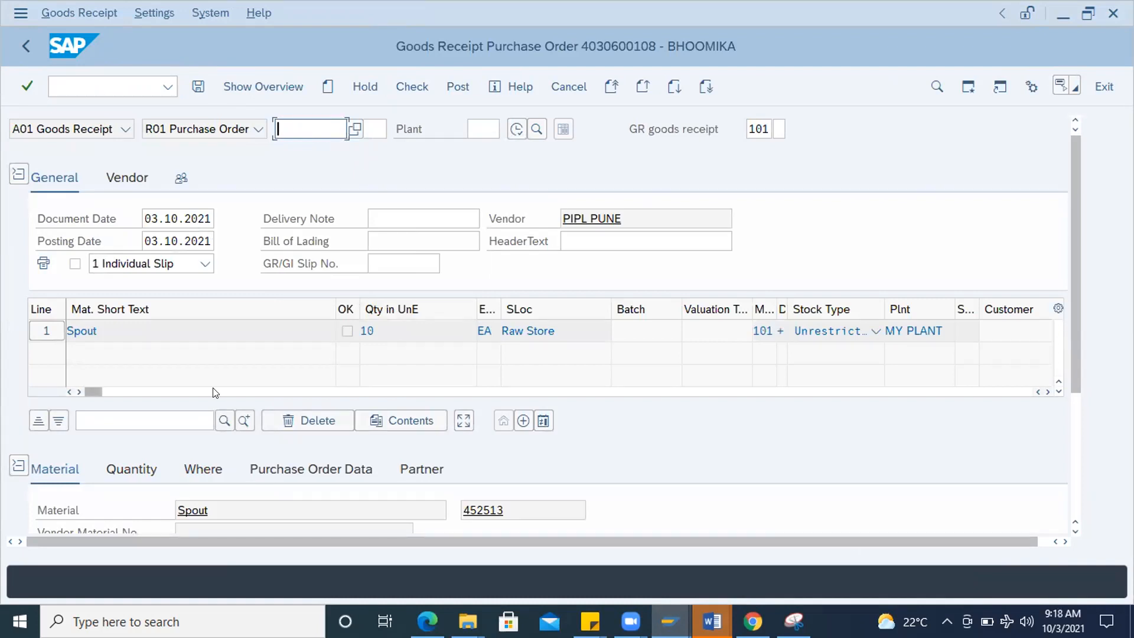
- Review the Spout item's quantity, material and purchase order data, mark the item OK, and check the goods receipt
left_click_drag(1077, 268, 1076, 417)
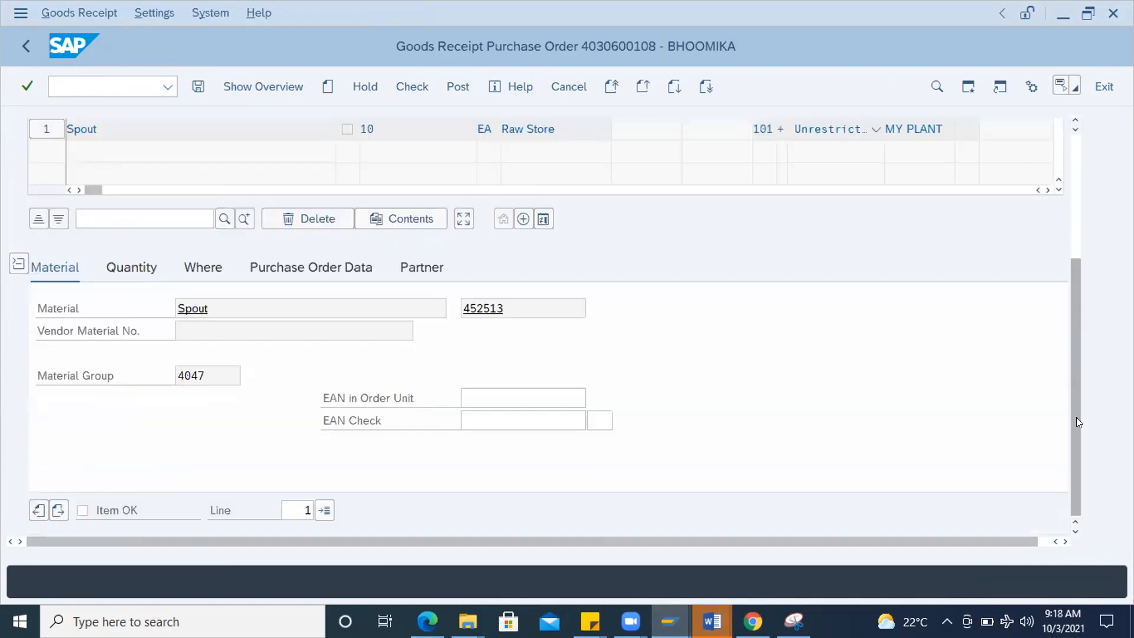
left_click(136, 270)
left_click(62, 271)
left_click(293, 272)
left_click(82, 510)
left_click(407, 87)
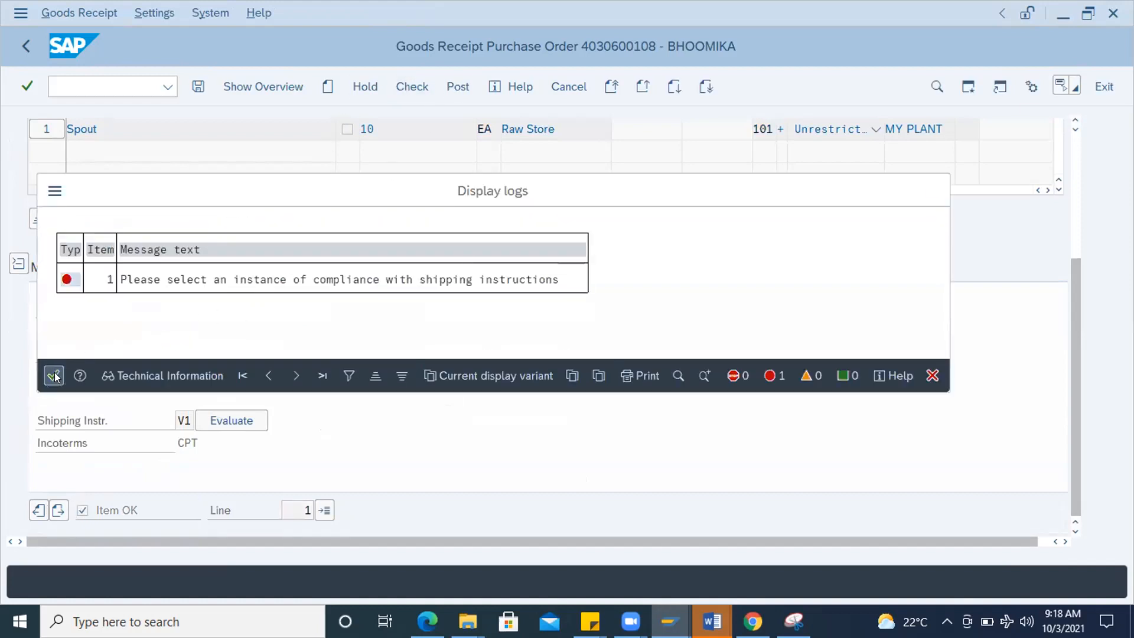
- Evaluate the shipping instruction as Instruction complied with and post the goods receipt
left_click(54, 376)
left_click(224, 420)
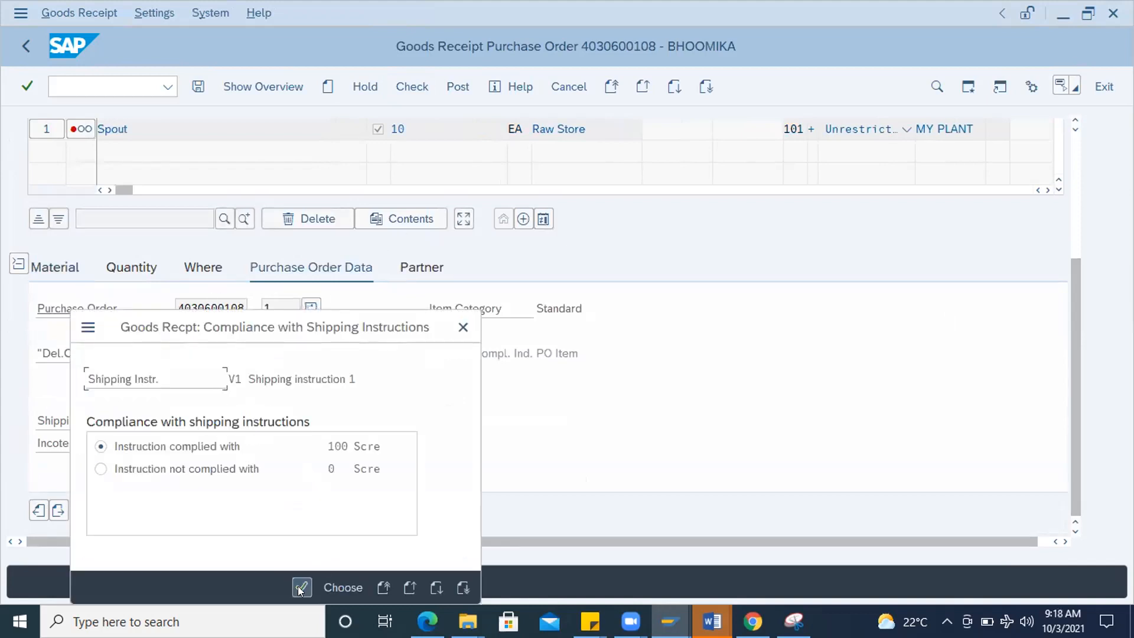
left_click(457, 86)
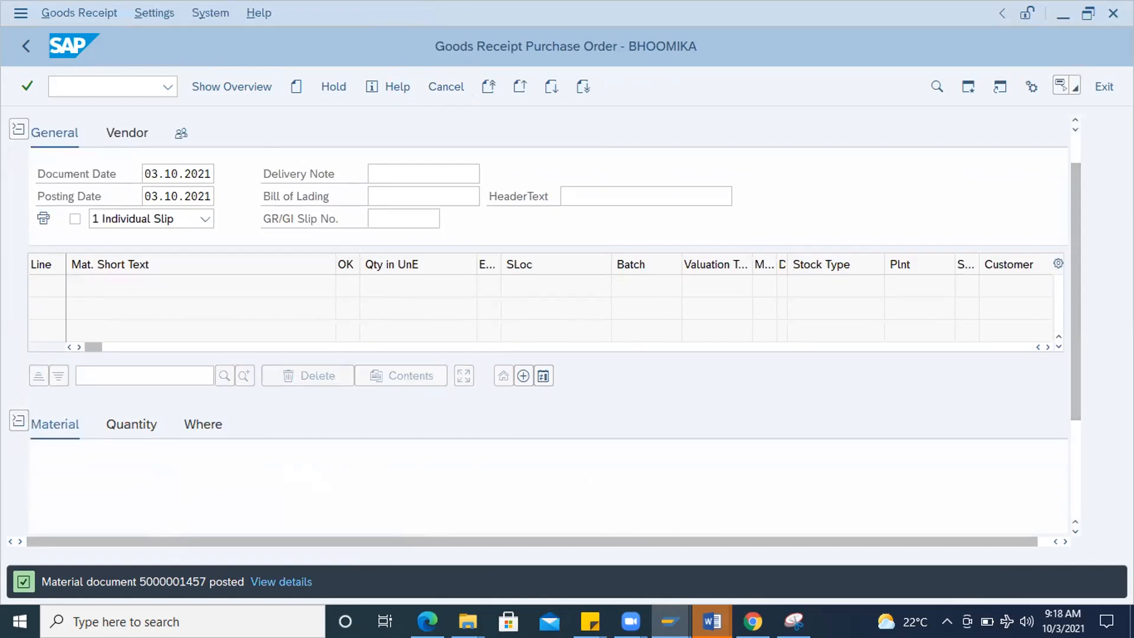
- Display the posted material document, open its accounting document from the document info, and examine the BSX and WRX lines
scroll(1068, 227, "up", 2)
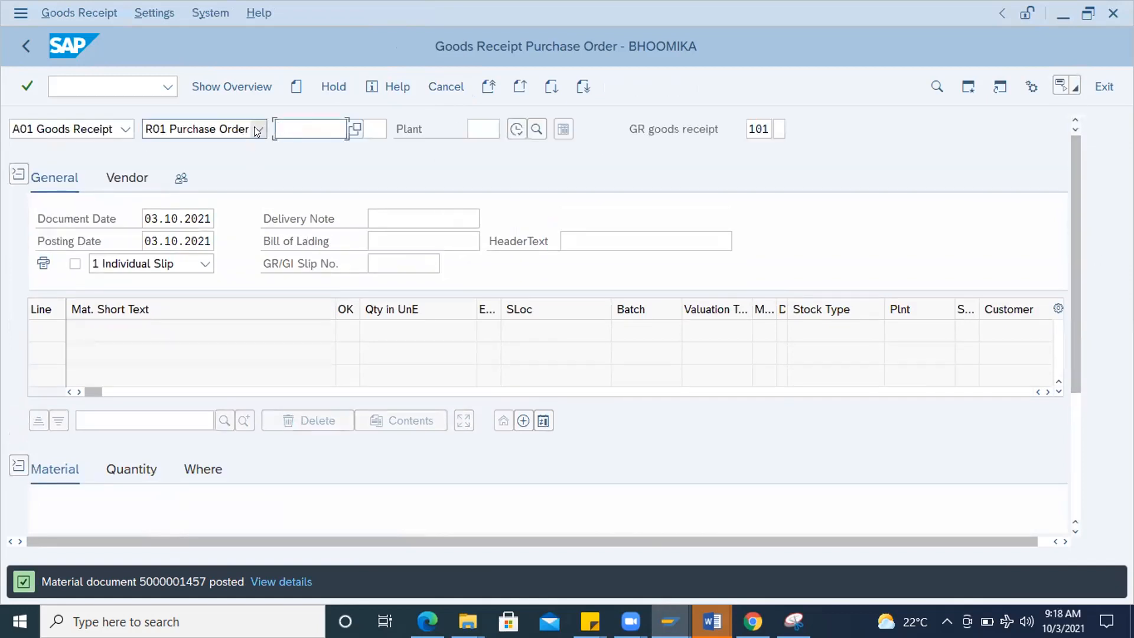
left_click(125, 128)
left_click(70, 232)
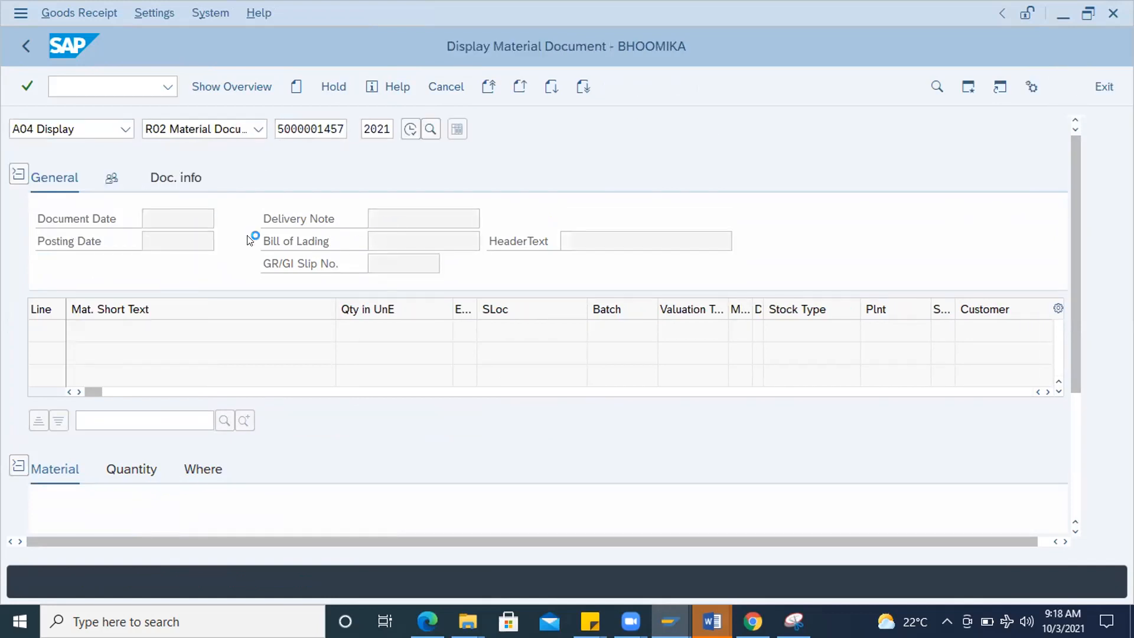
left_click(243, 179)
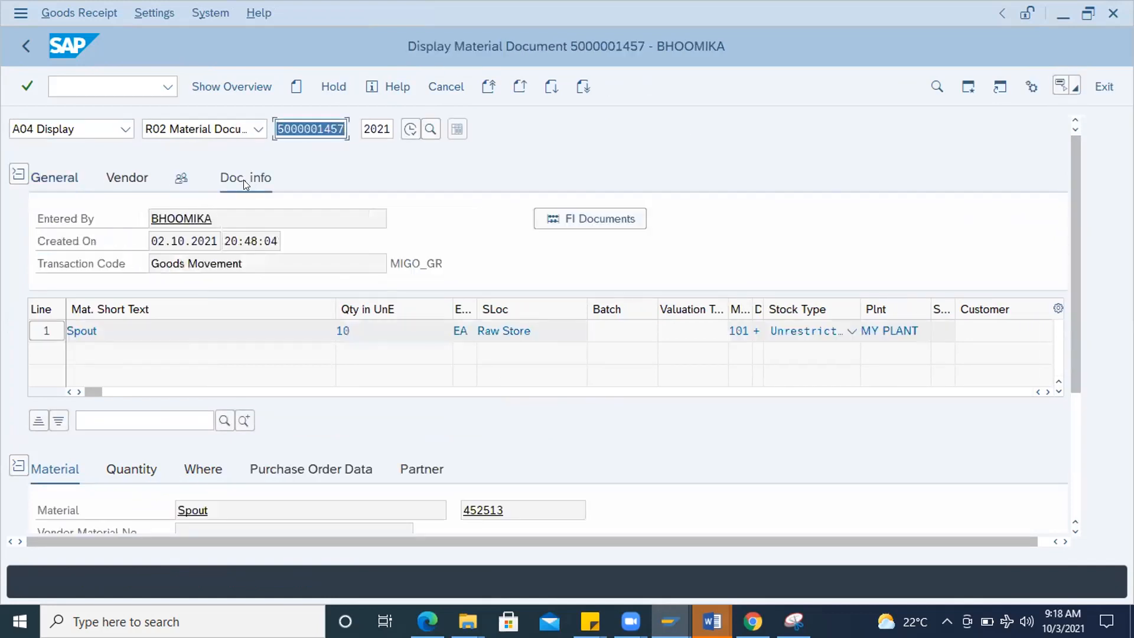
left_click(604, 230)
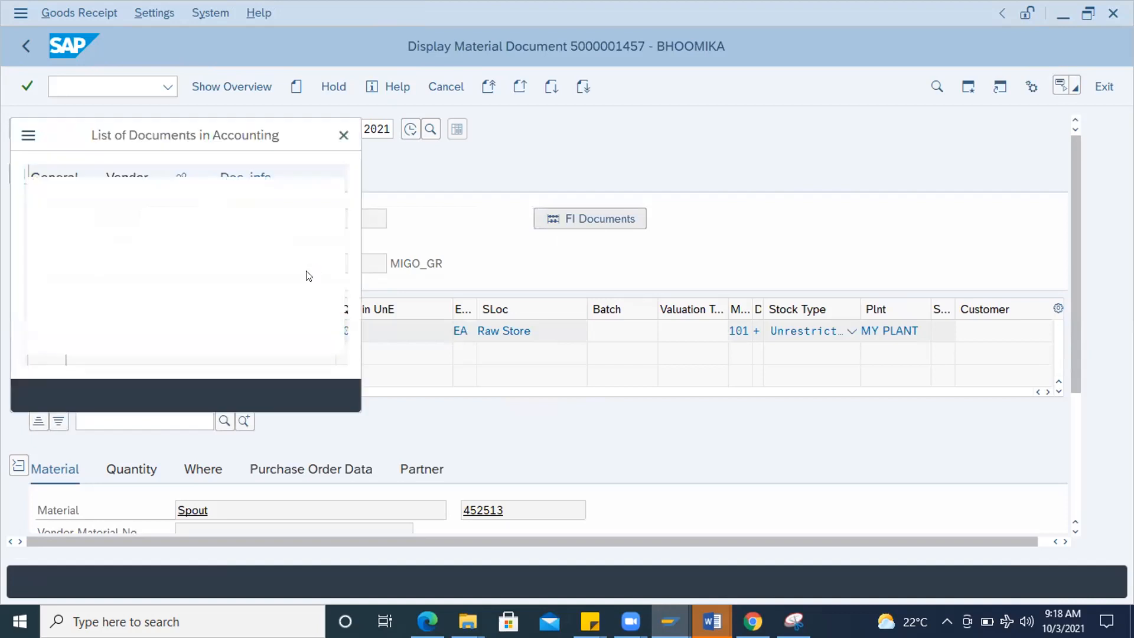
double_click(125, 238)
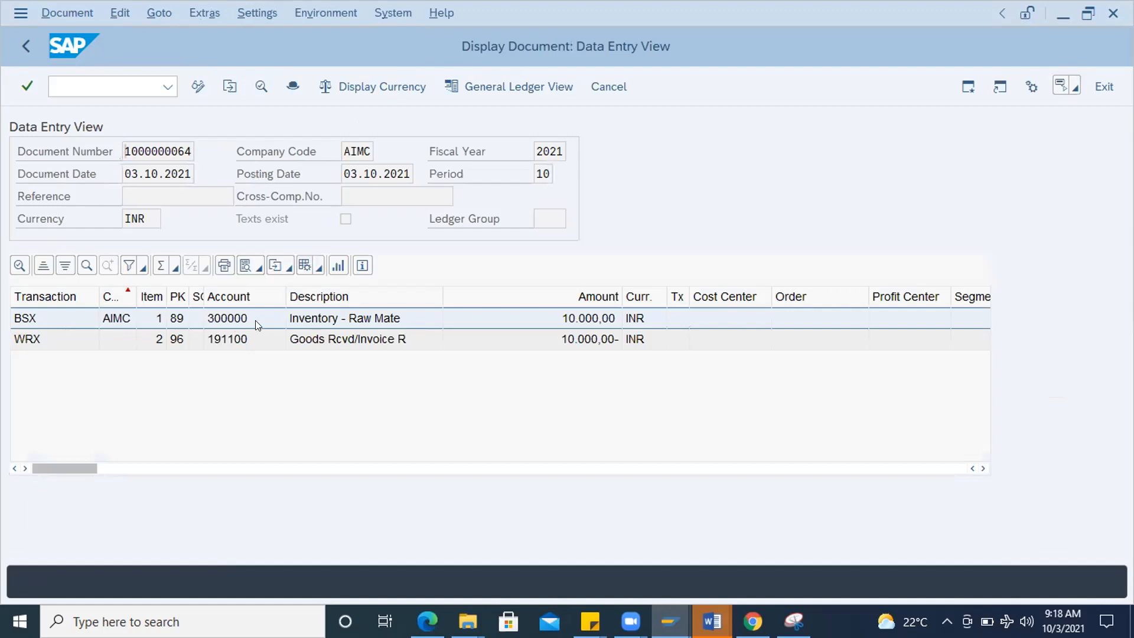
left_click(41, 338)
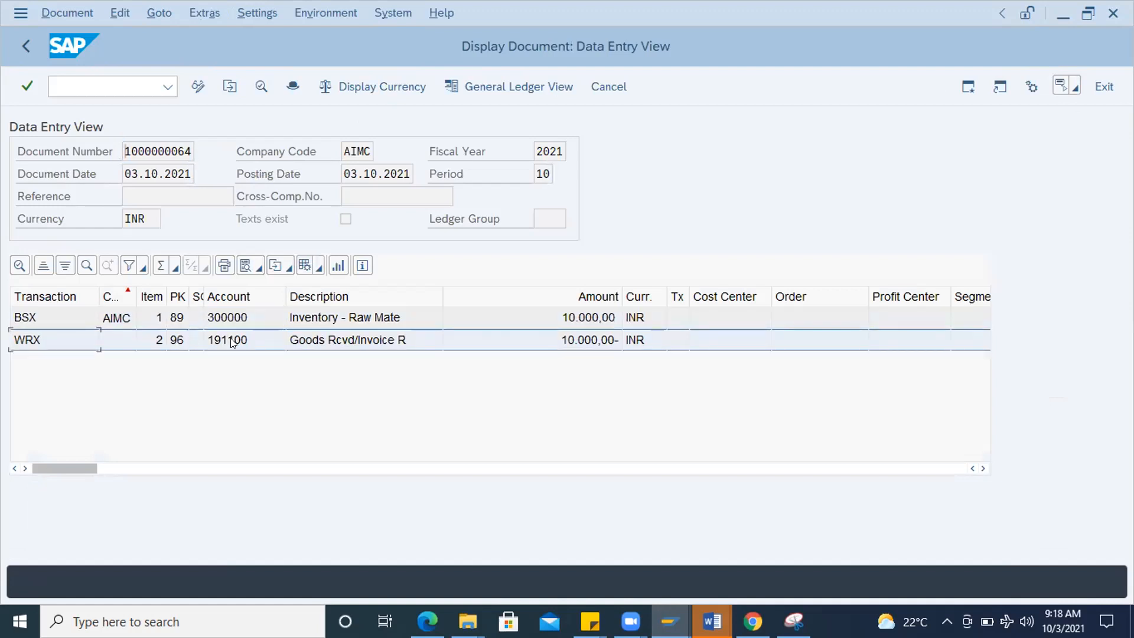
- Leave the document, run transaction OBYC, and display the WRX GR/IR clearing account assignments for chart of accounts INT
key("shift+F3")
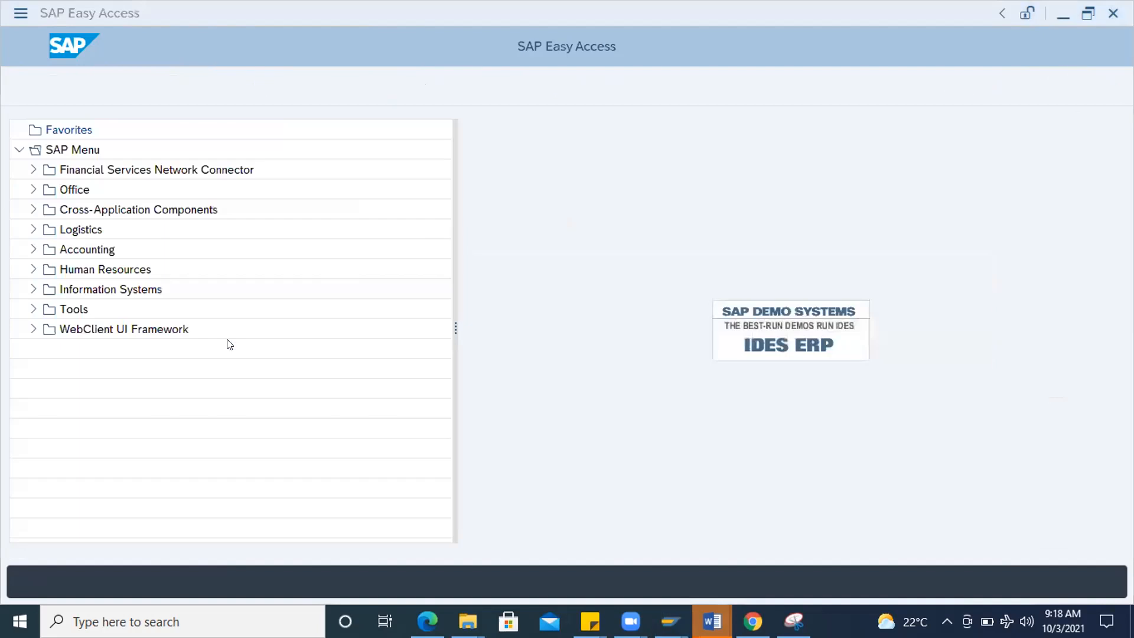
type("obyc")
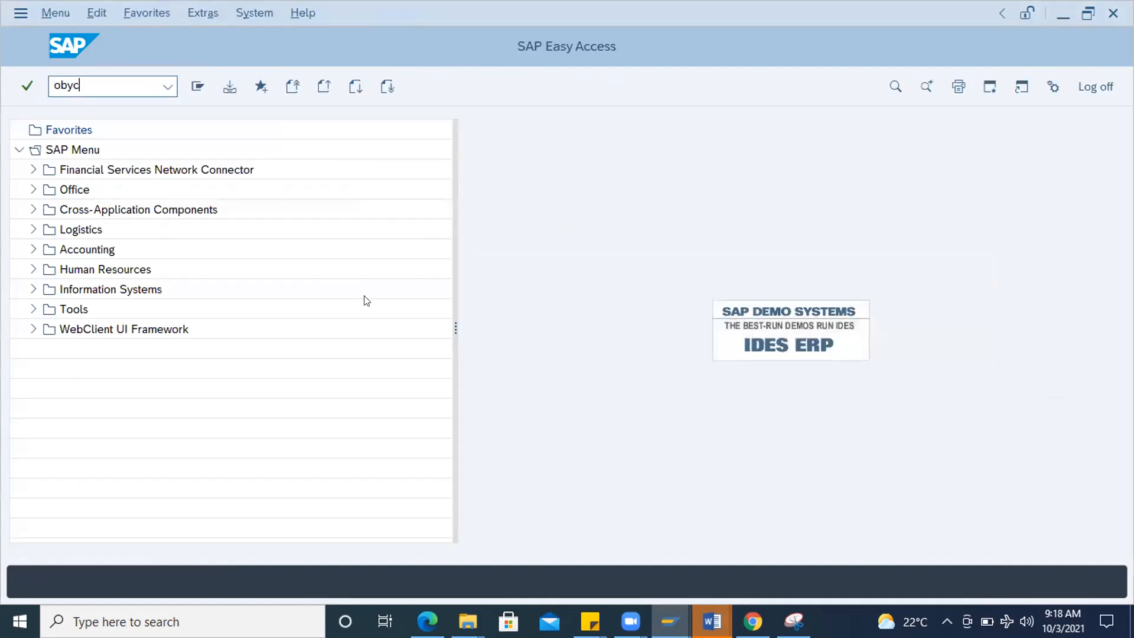
key("Return")
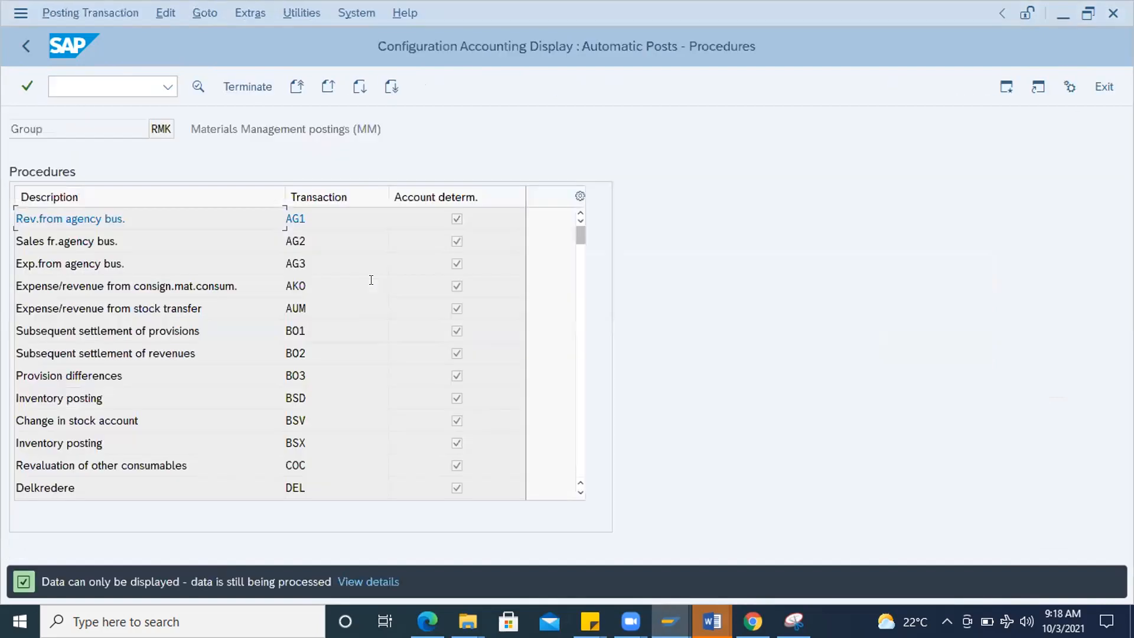
left_click_drag(577, 235, 578, 469)
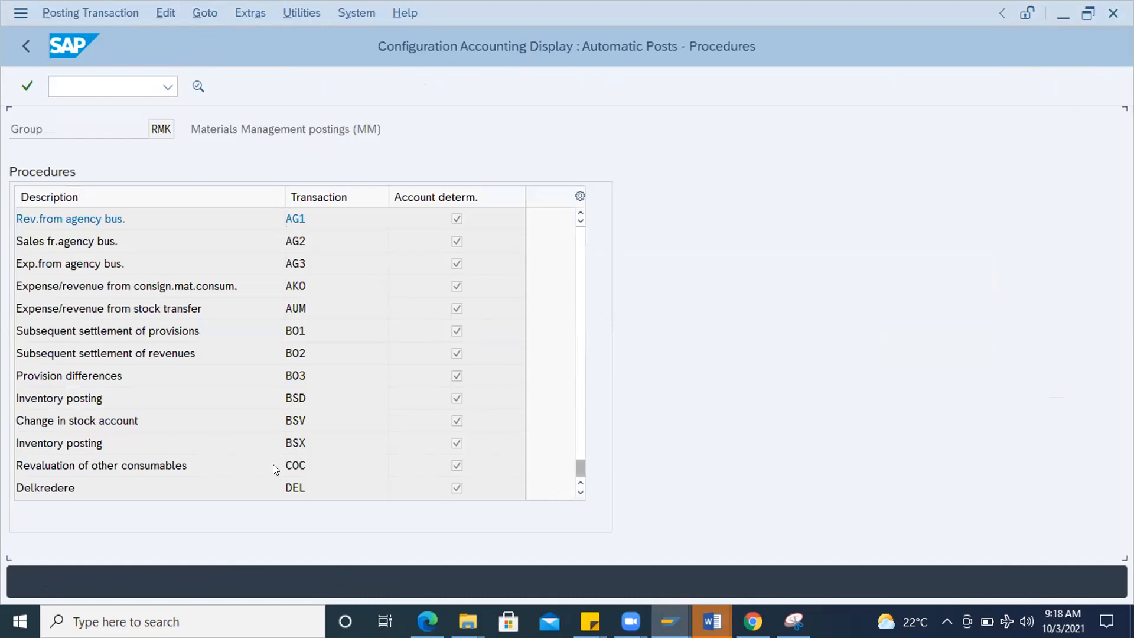
scroll(307, 269, "up", 1)
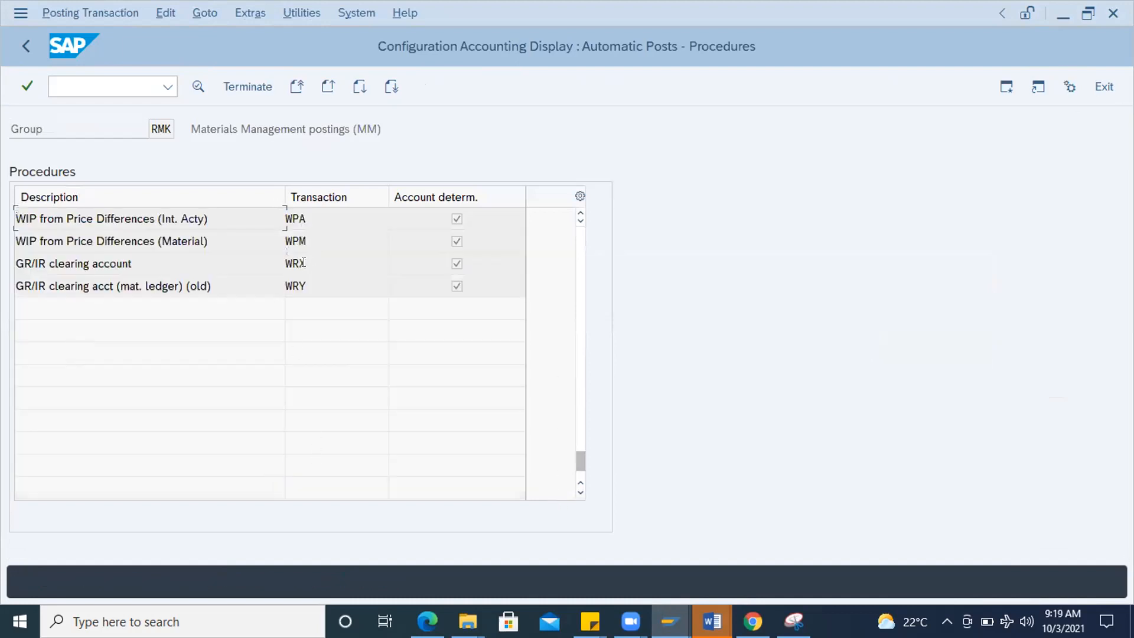
double_click(303, 262)
left_click(327, 420)
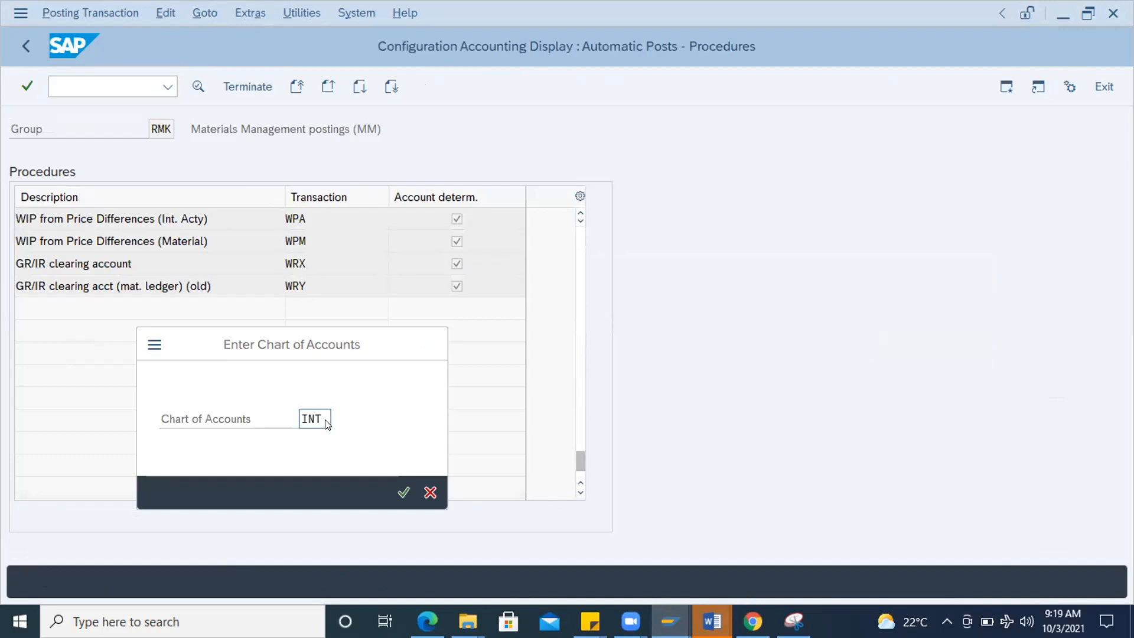
key("Return")
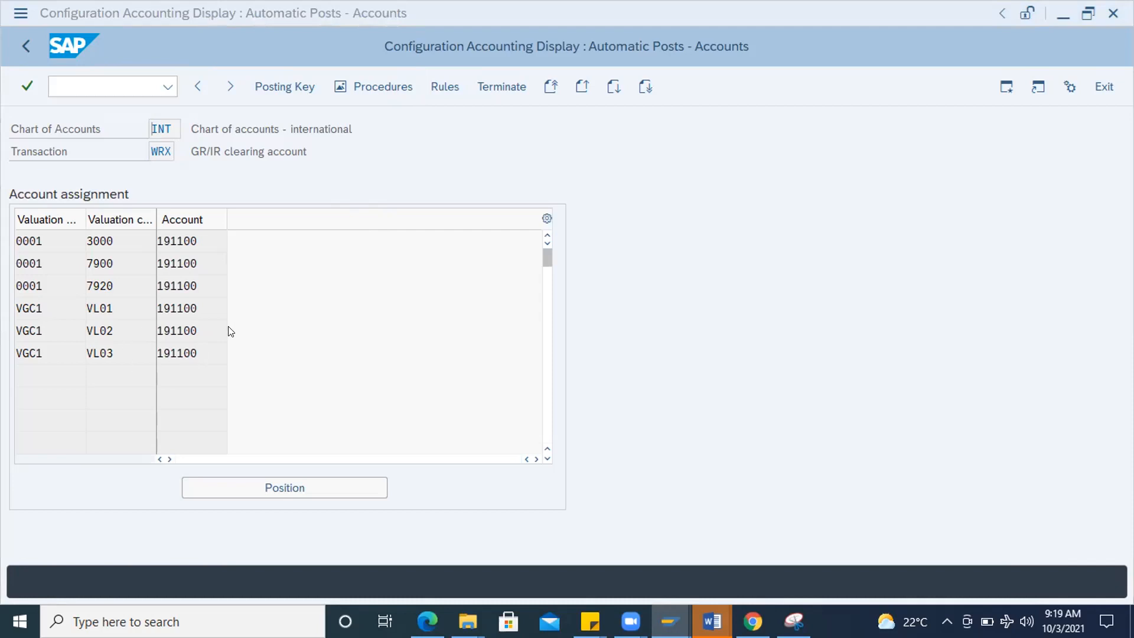
- Open the G/L account search help, examine the accounts assigned to valuation grouping code 0001, and close the search
left_click(203, 352)
left_click(213, 368)
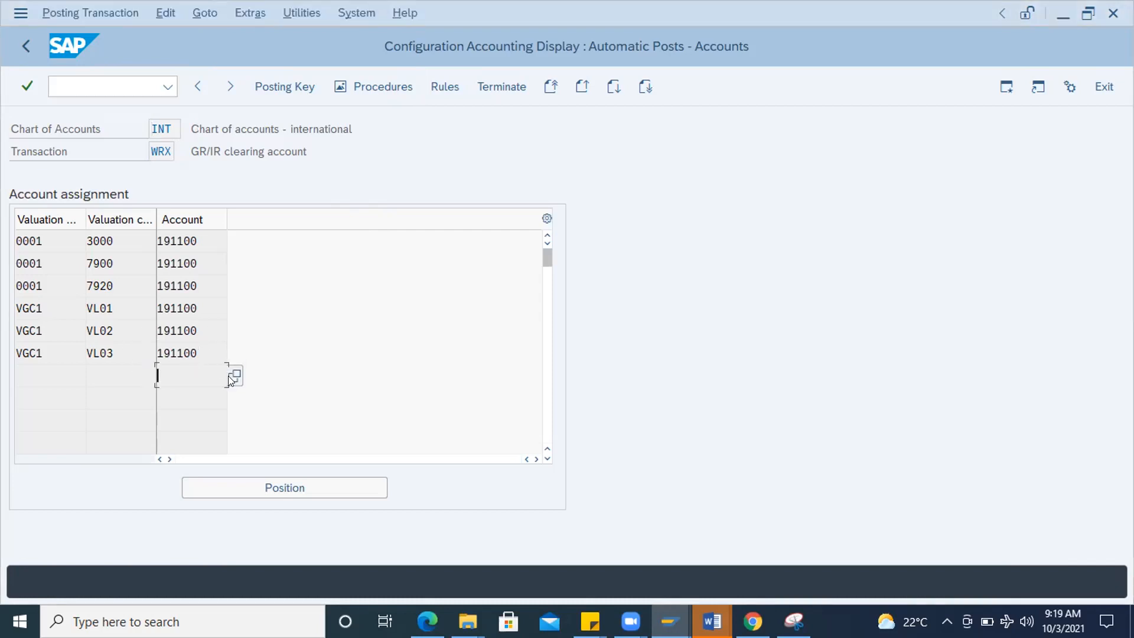
left_click(230, 381)
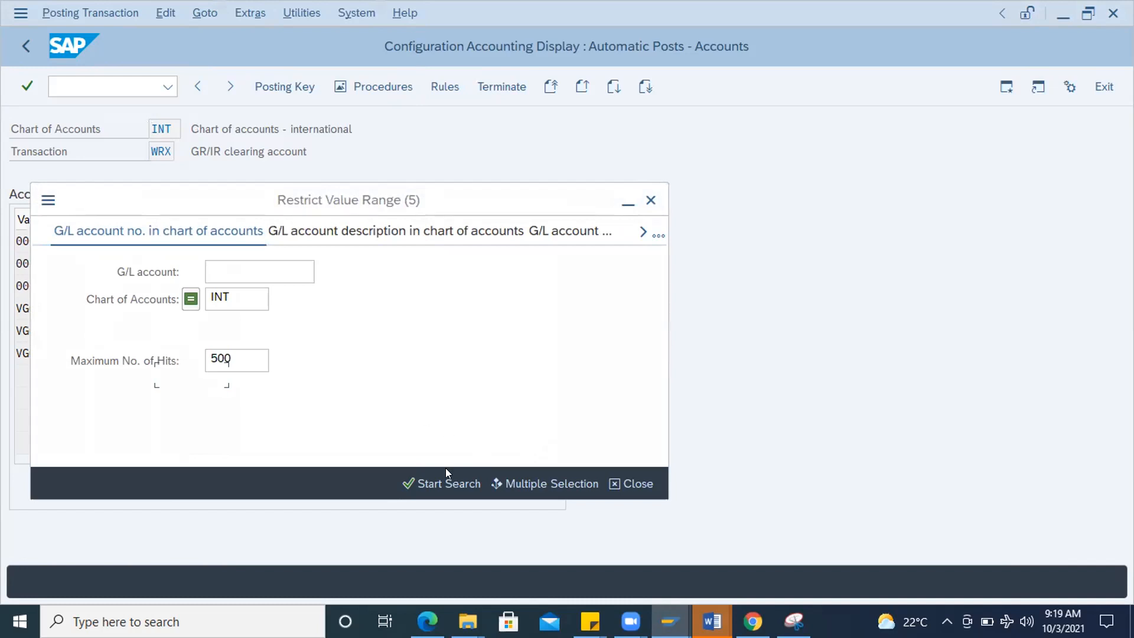
left_click_drag(182, 207, 374, 251)
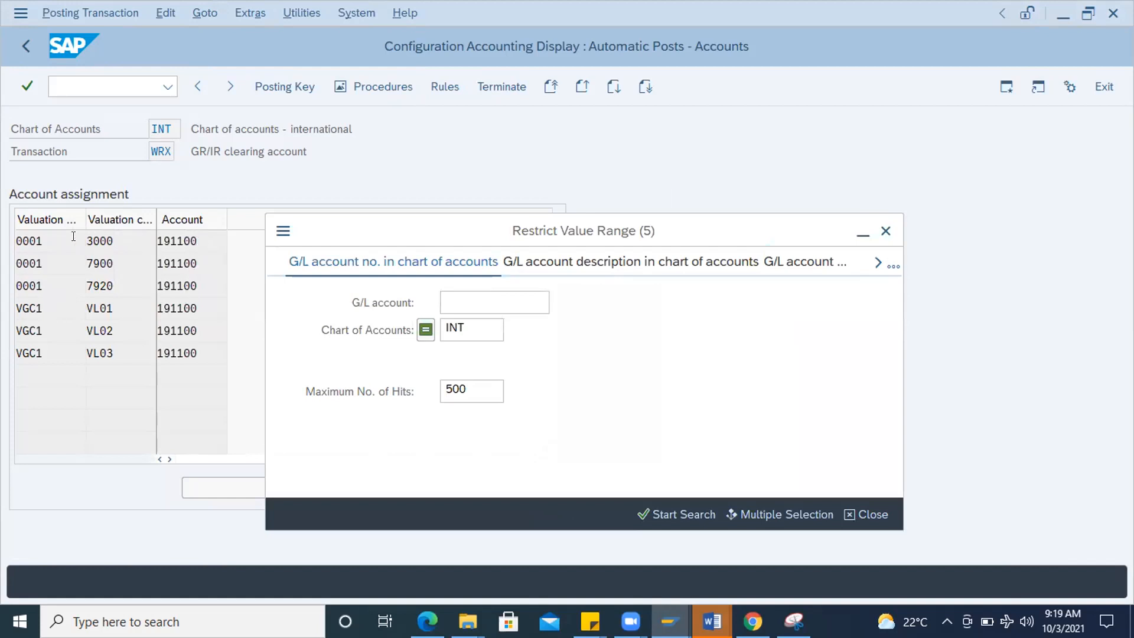
left_click_drag(197, 236, 118, 236)
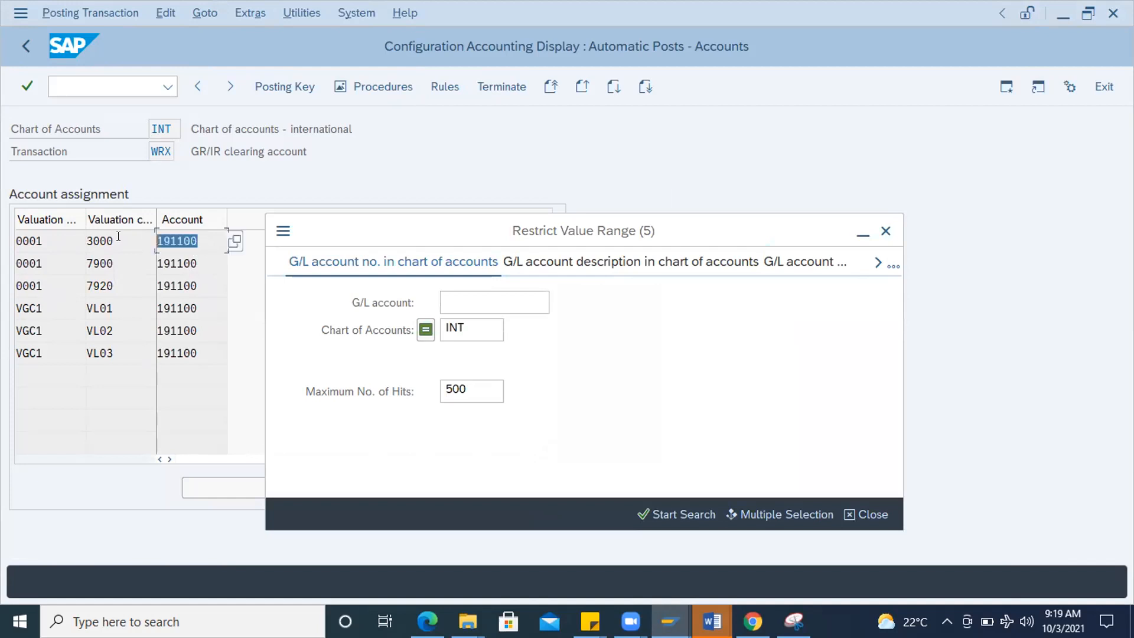
left_click_drag(195, 260, 129, 259)
left_click_drag(196, 285, 119, 275)
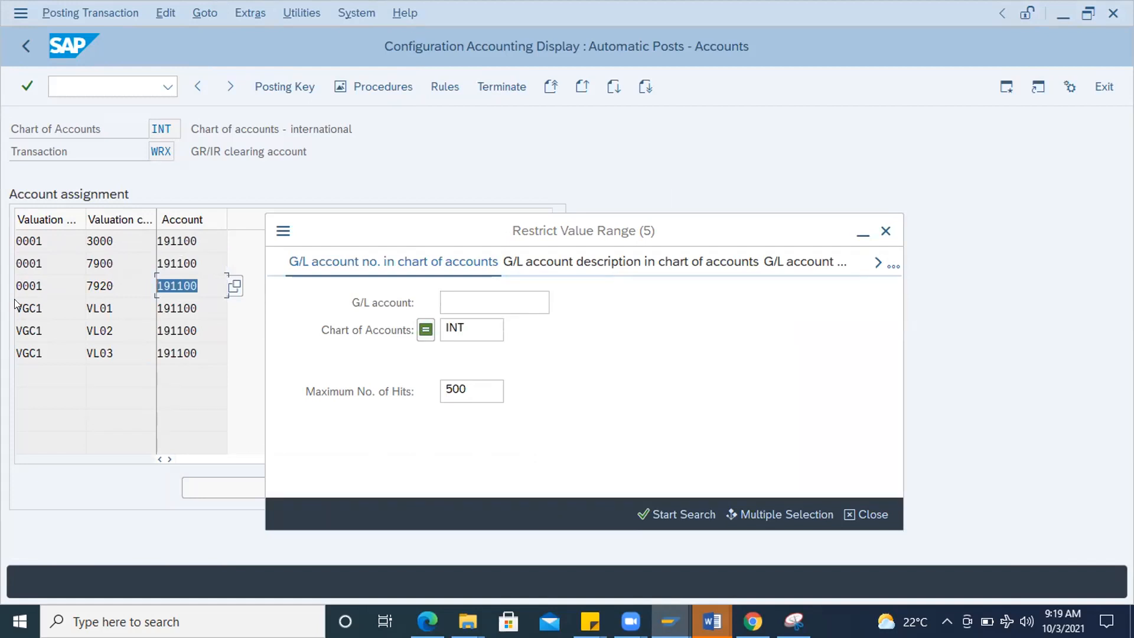
left_click(885, 231)
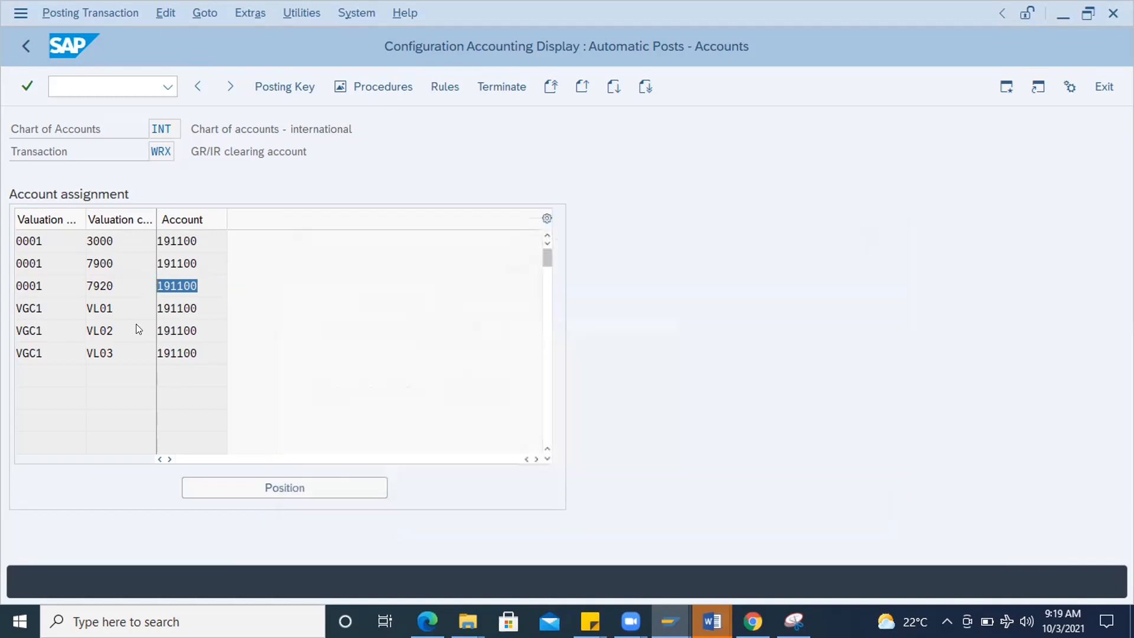
- Examine the valuation grouping code and valuation class in the VGC1 / VL01 row
left_click(49, 305)
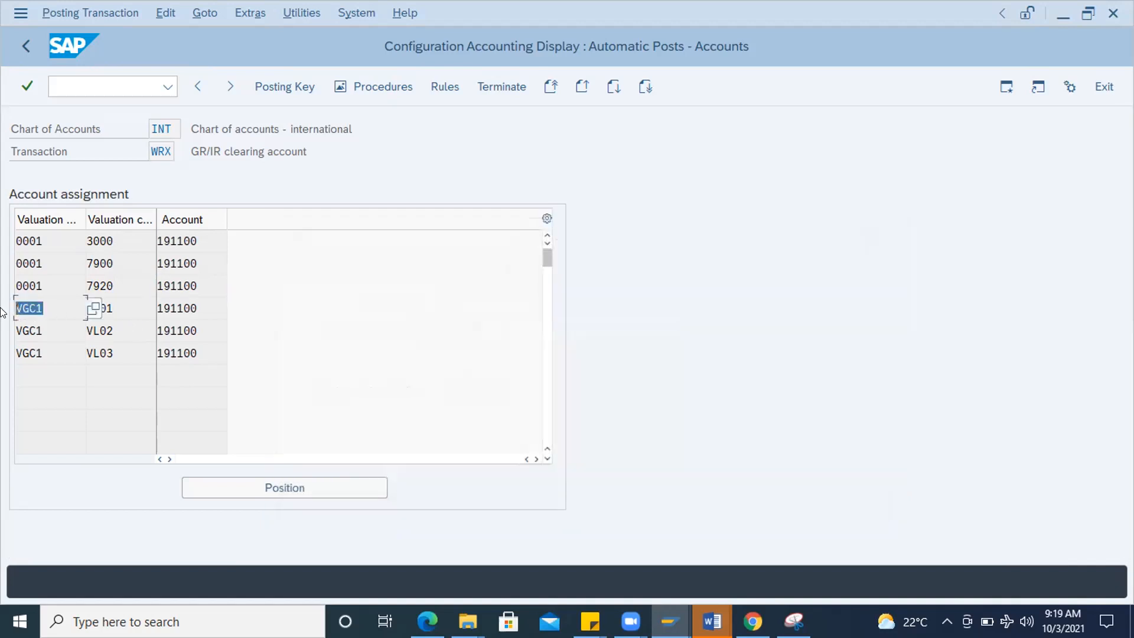
key("Tab")
left_click(113, 302)
left_click_drag(113, 303, 44, 301)
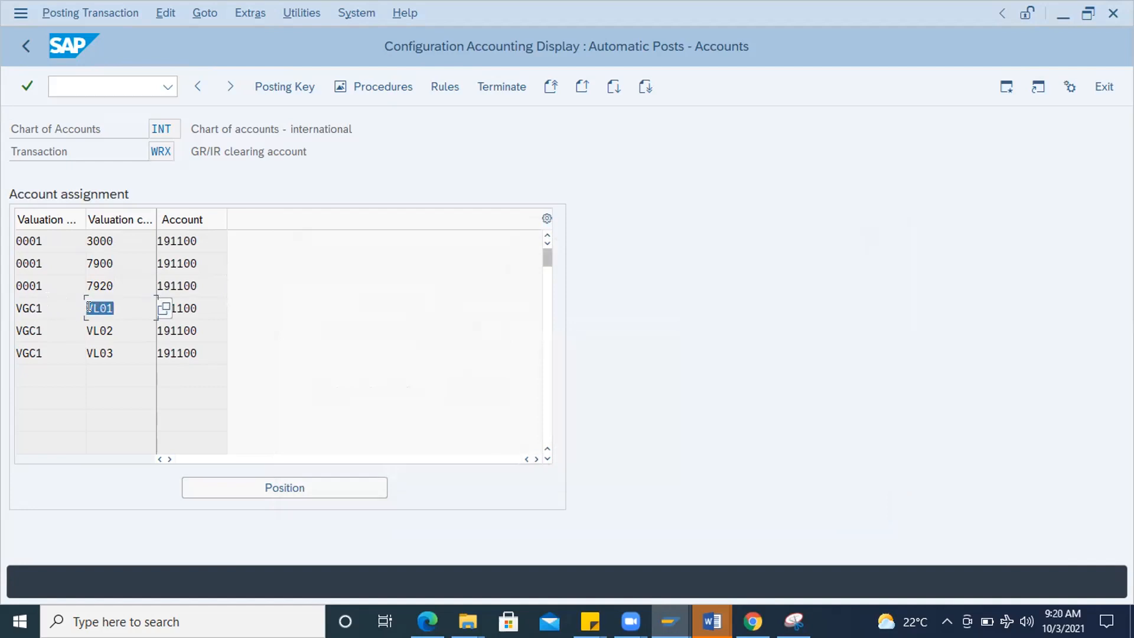
left_click_drag(40, 307, 3, 311)
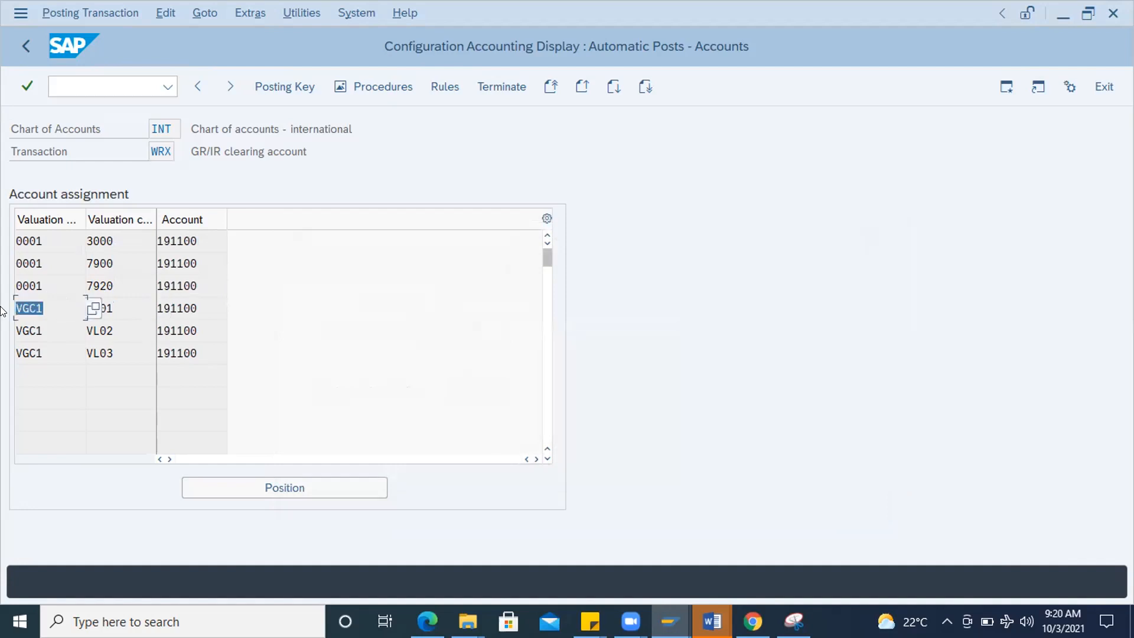
left_click_drag(206, 303, 78, 303)
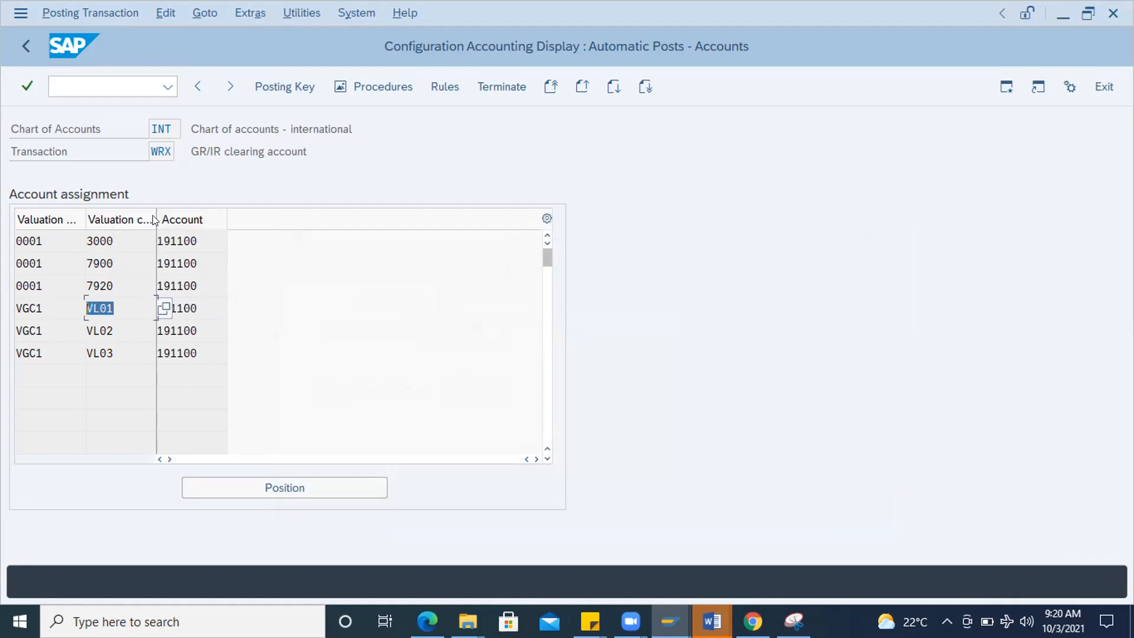
- Widen the valuation class column and compare the VGC1 / VL01 row's grouping code, valuation class and assigned account
left_click_drag(155, 214, 183, 215)
left_click(114, 304)
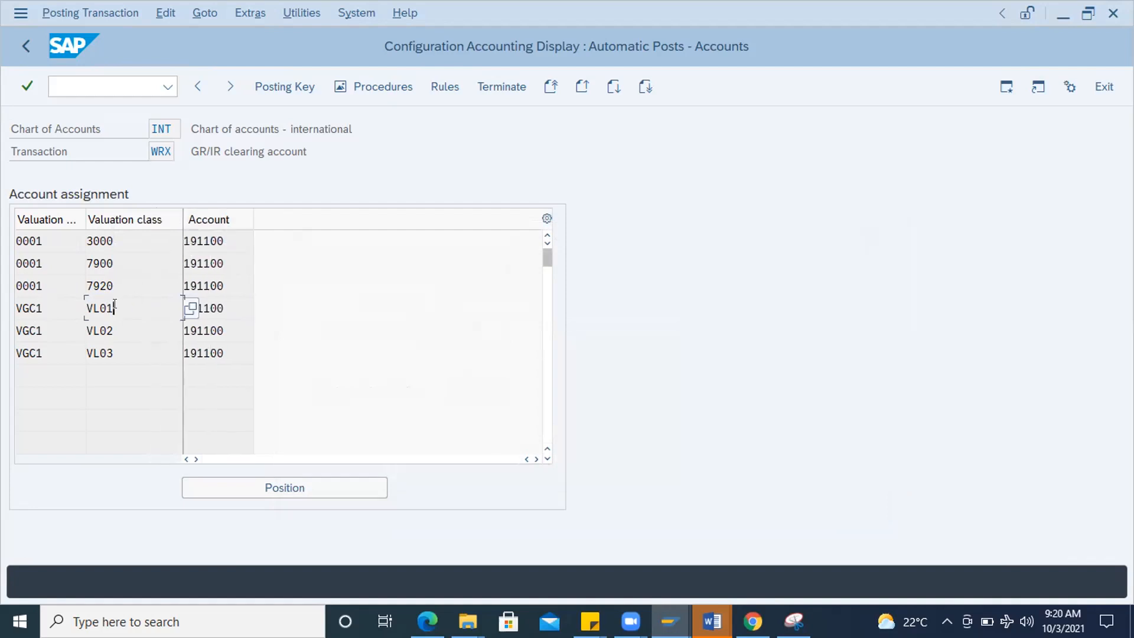
left_click_drag(221, 305, 141, 303)
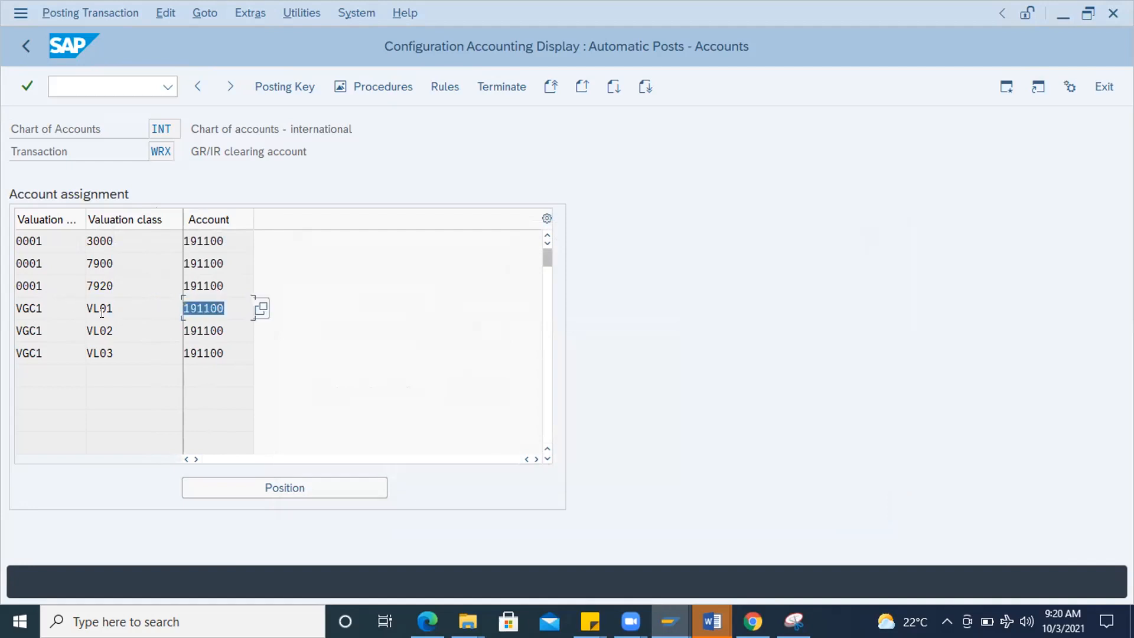
left_click_drag(95, 308, 16, 304)
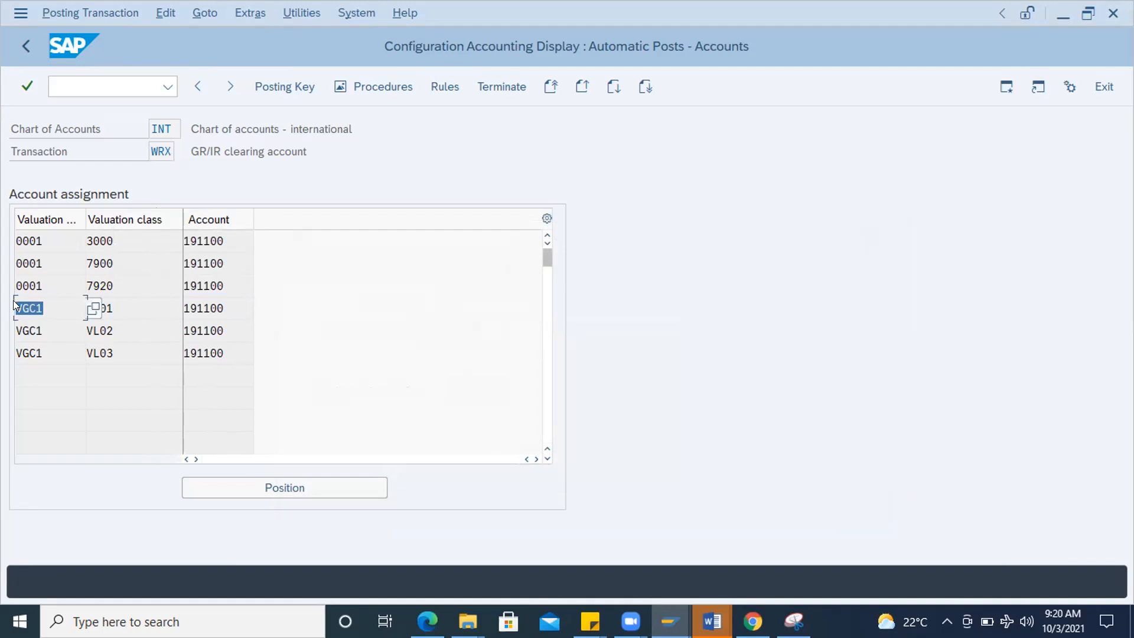
key("Tab")
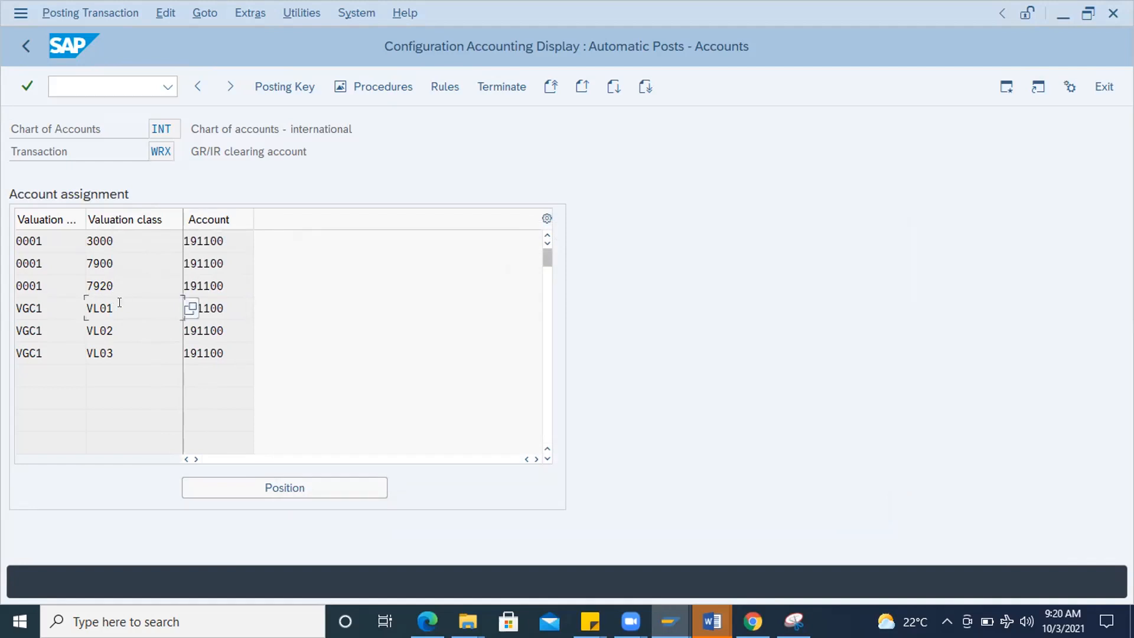
key("shift+Tab")
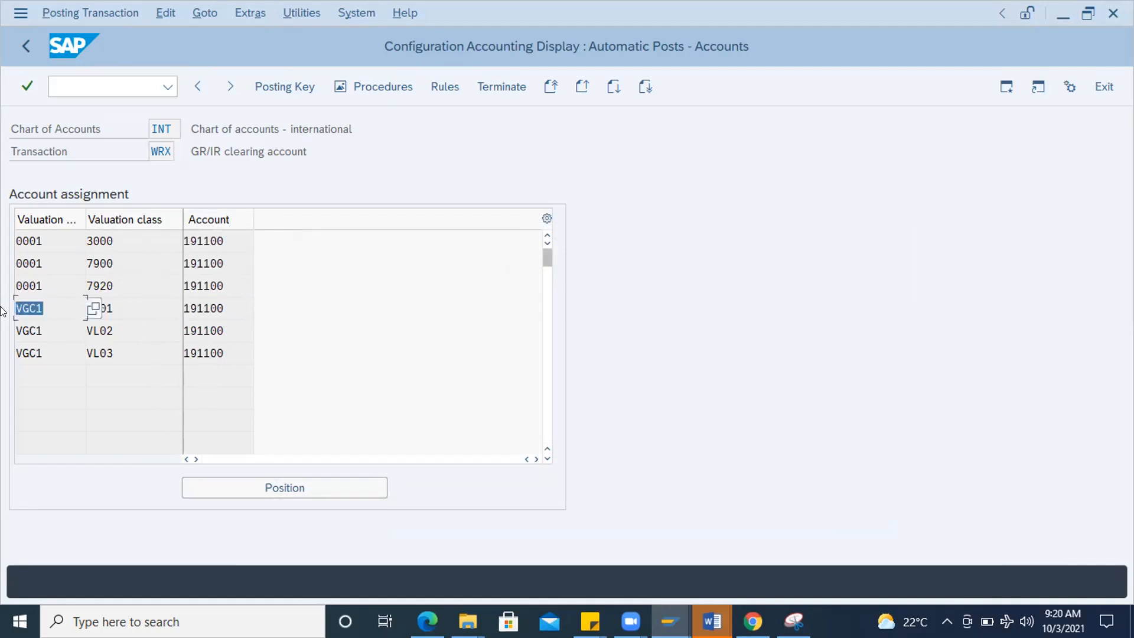
key("Tab")
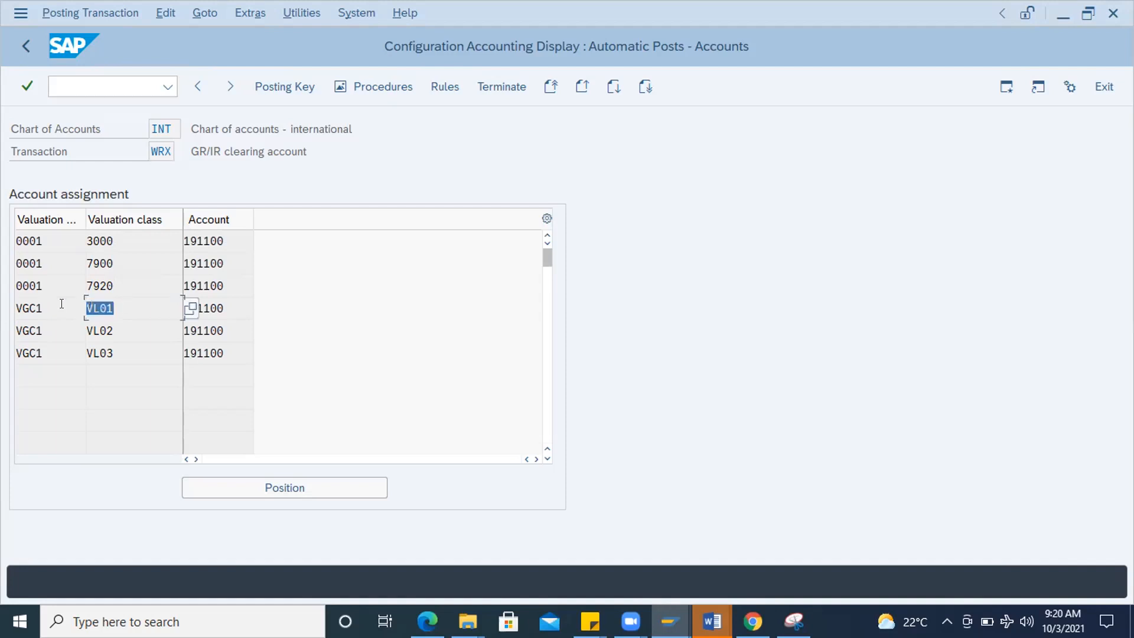
key("Tab")
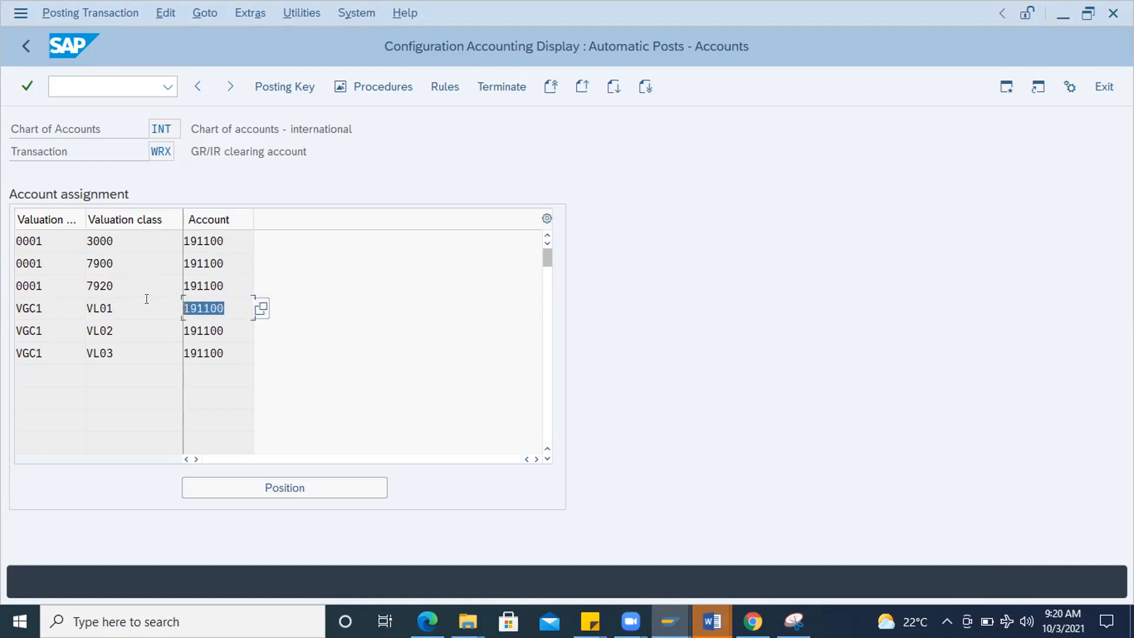
- Leave the WRX account configuration for the SAP Easy Access screen with the command /n
left_click(78, 80)
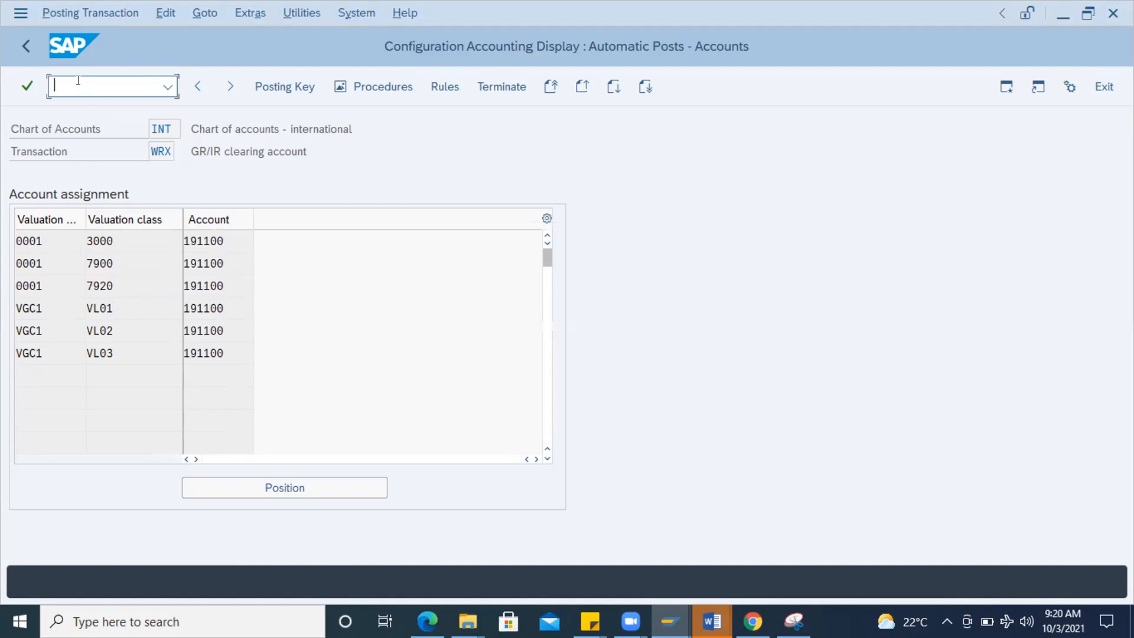
type("/n")
key("Return")
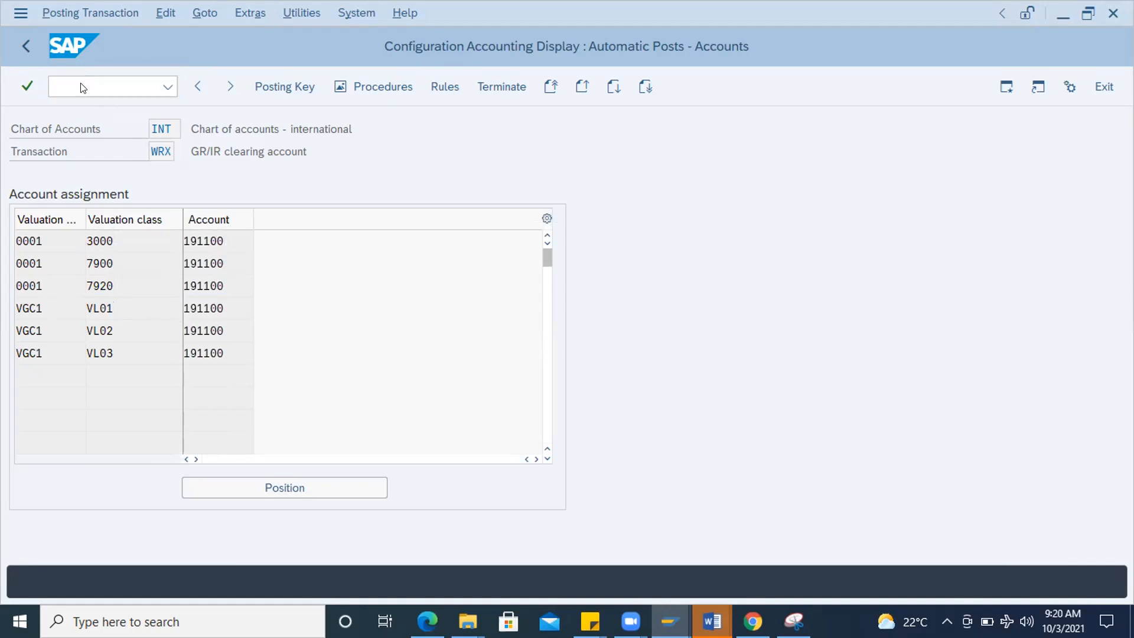
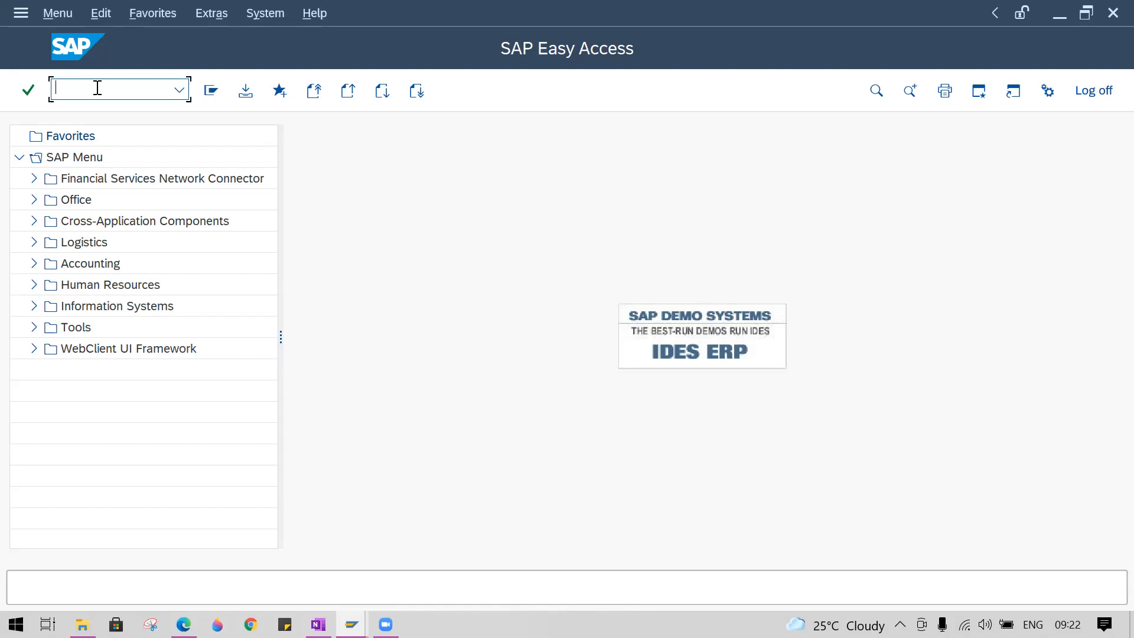
- Try to open the vendor change transaction XK02
type("xk02")
key("Return")
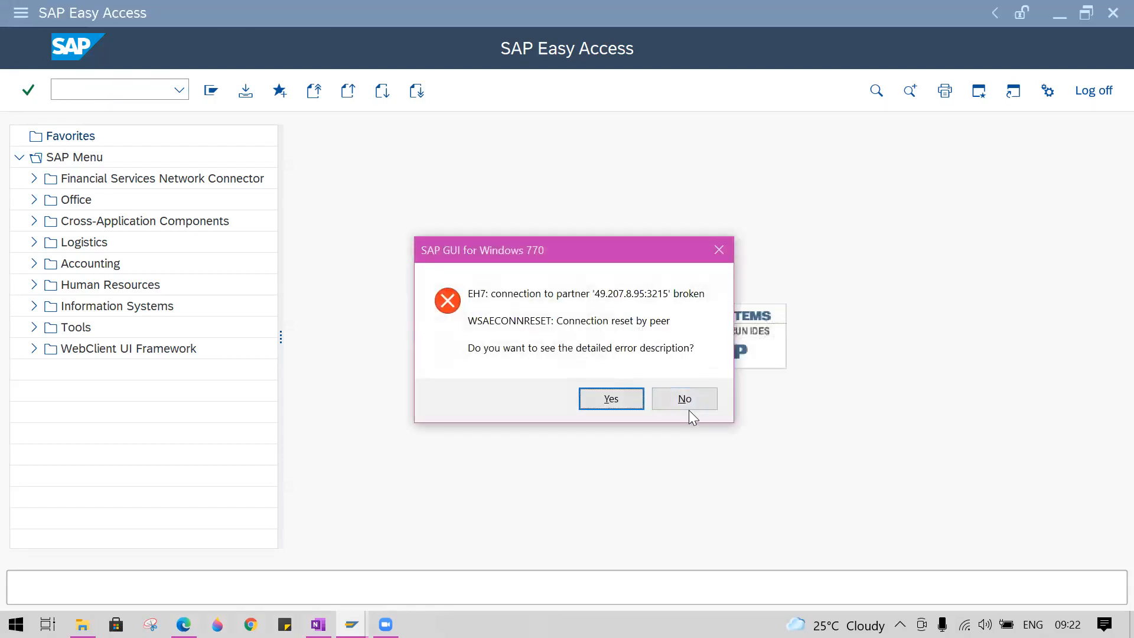
key("alt+Tab")
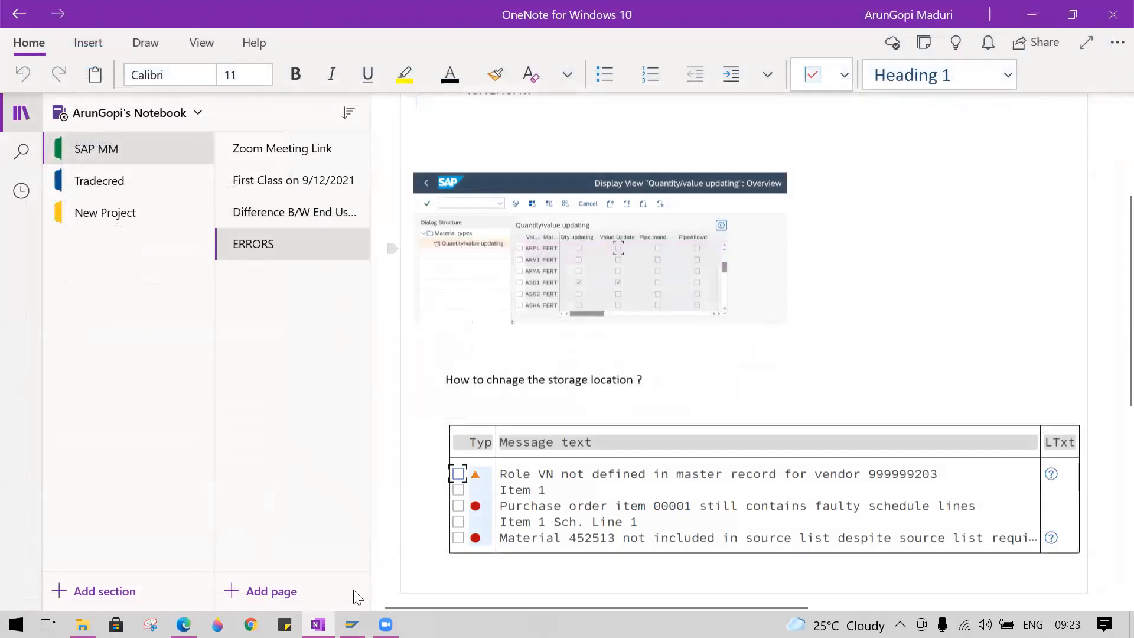
- Return to SAP, reopen the system connection, and log on to client 800 with the user ID and account password
left_click(352, 624)
double_click(446, 186)
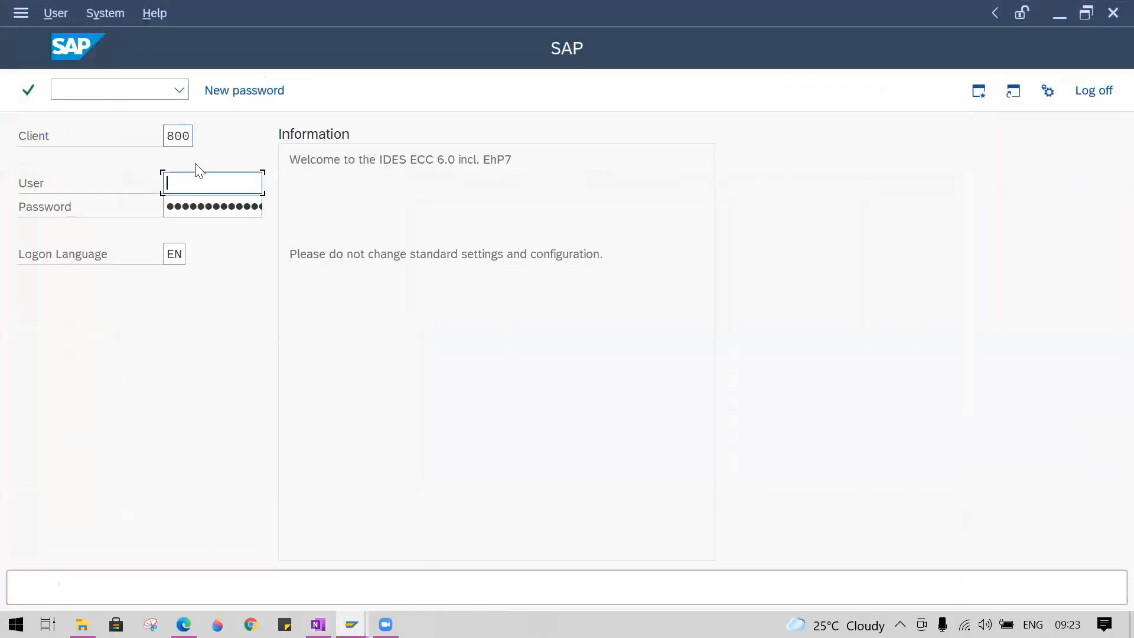
type("usr0161")
key("Tab")
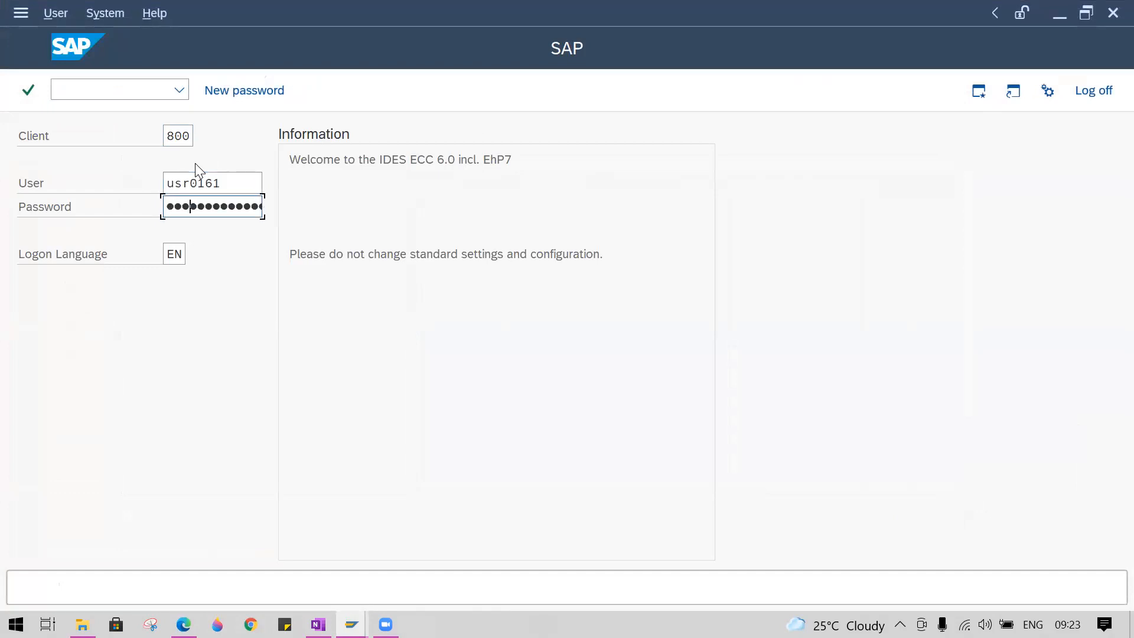
key("Return")
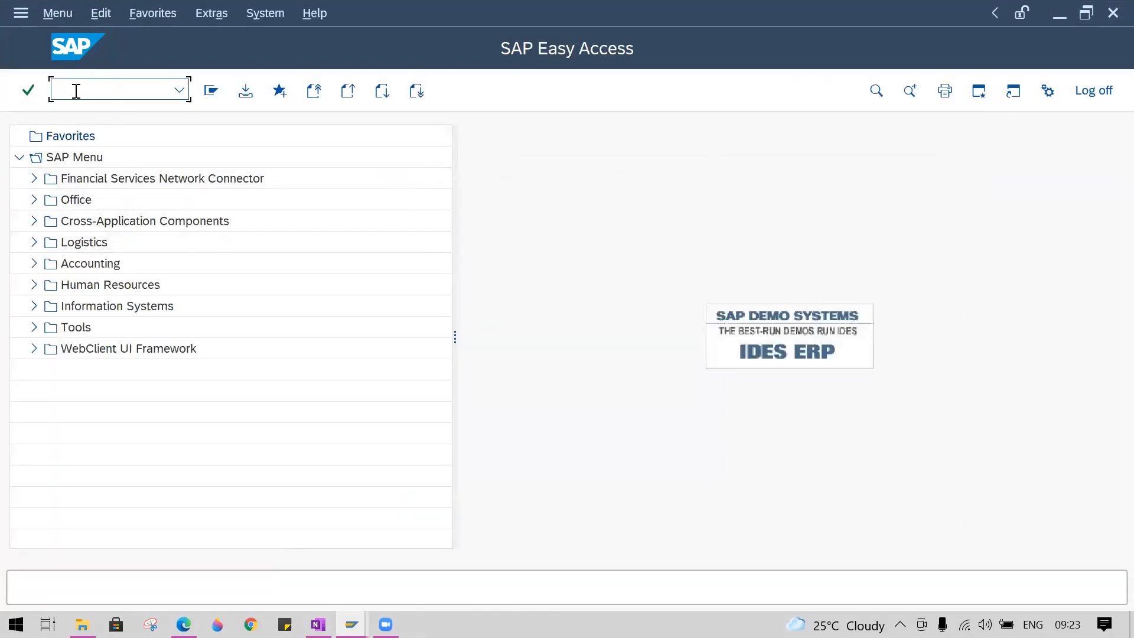
- Open vendor change with transaction XK02 and enter the PIPL PUNE vendor with company code AIMC
type("xk02")
key("Return")
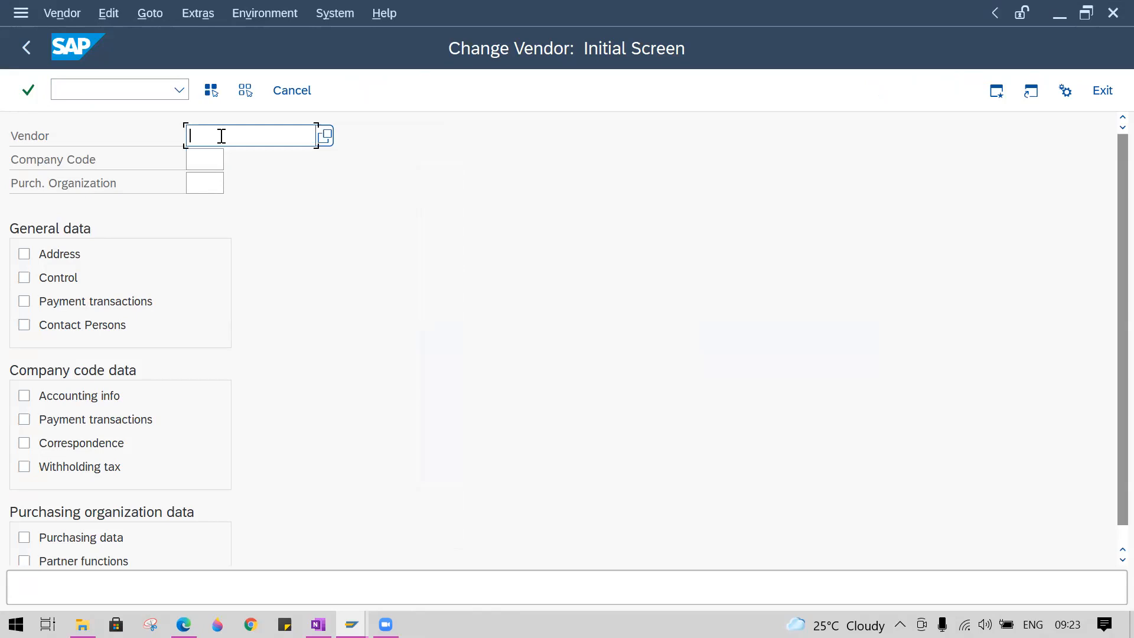
type("999")
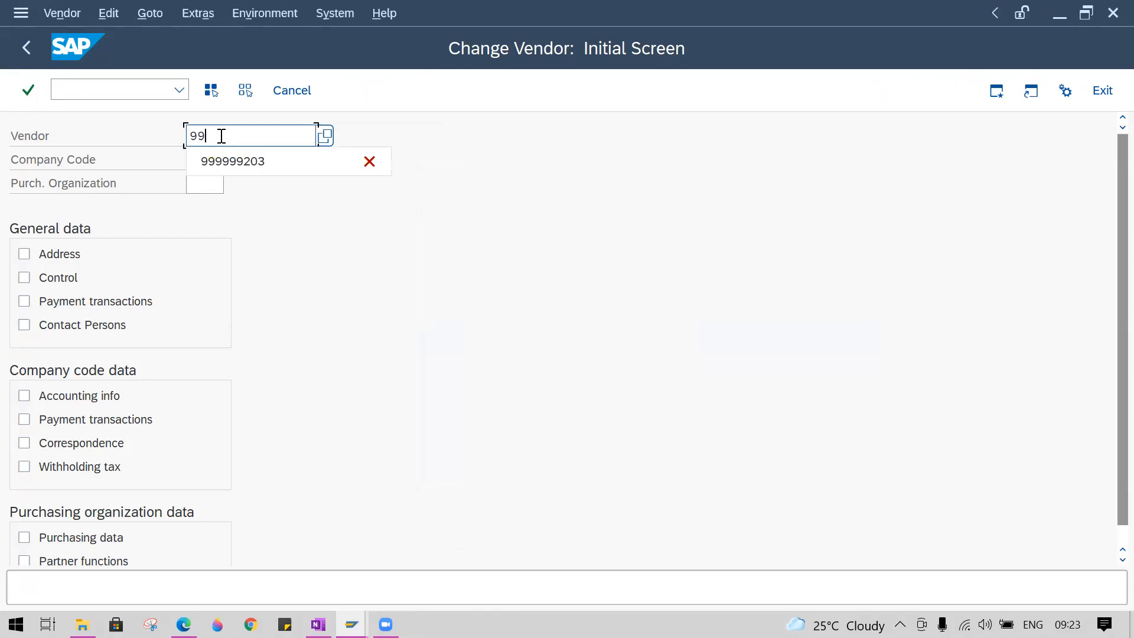
left_click(226, 165)
key("Tab")
type("aimc")
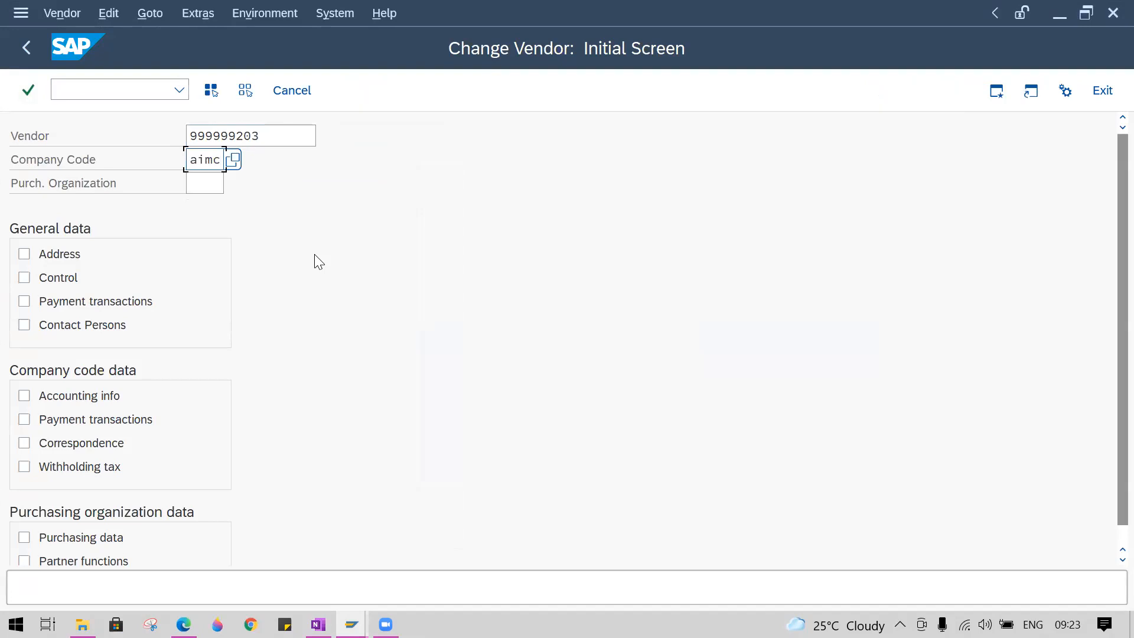
key("Return")
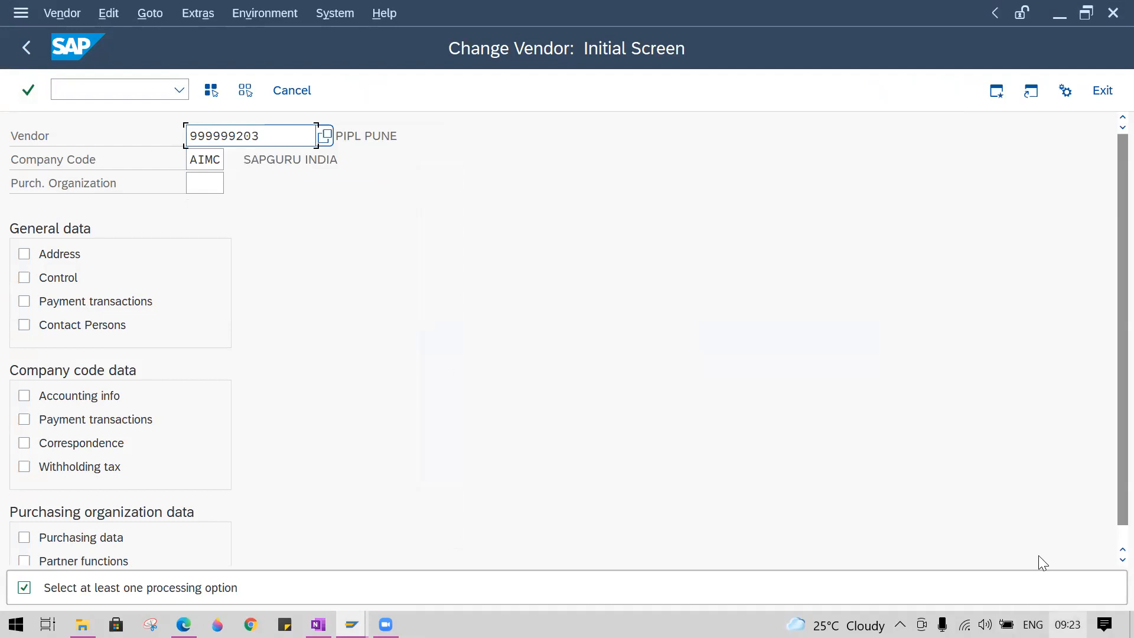
- Search vendors by purchasing organization APOR and choose the PIPL PUNE entry
left_click(325, 139)
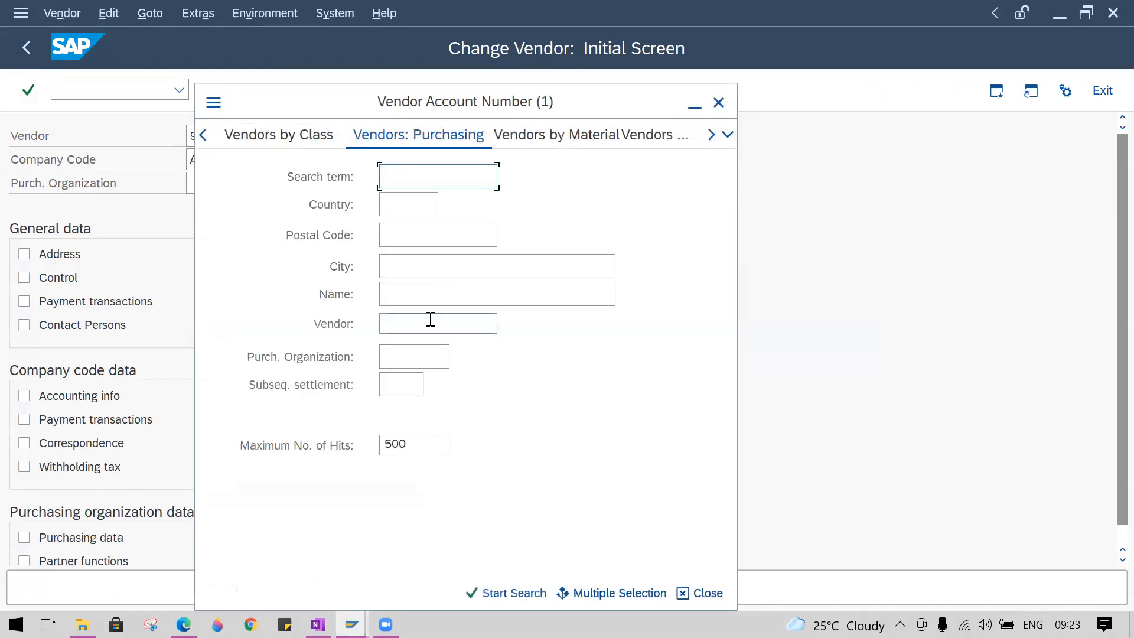
left_click(428, 358)
type("apor")
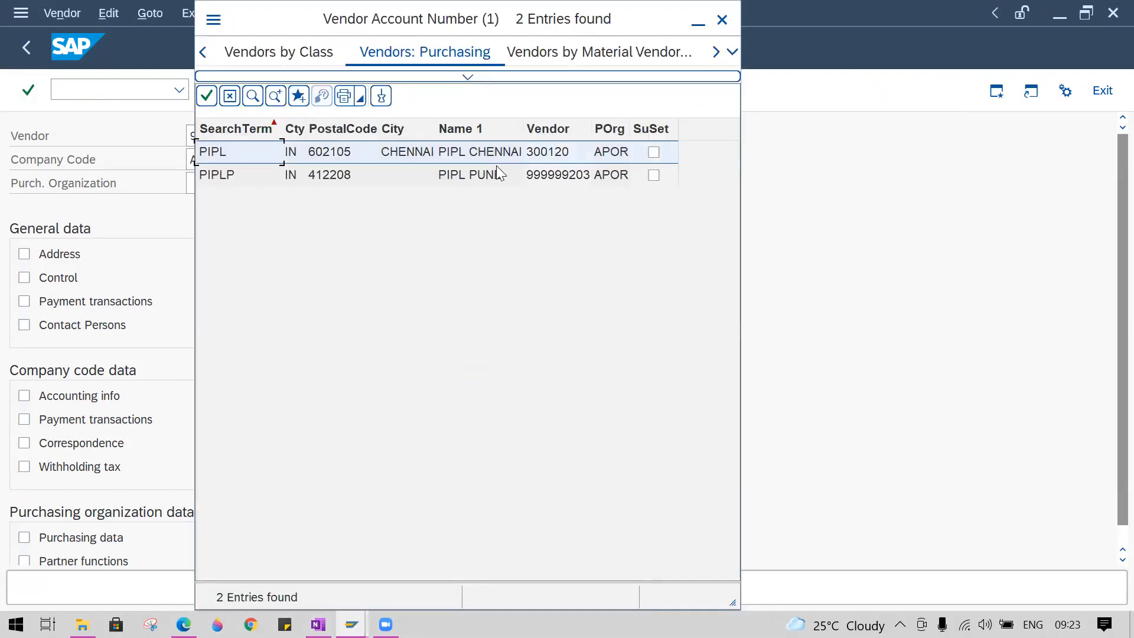
double_click(544, 181)
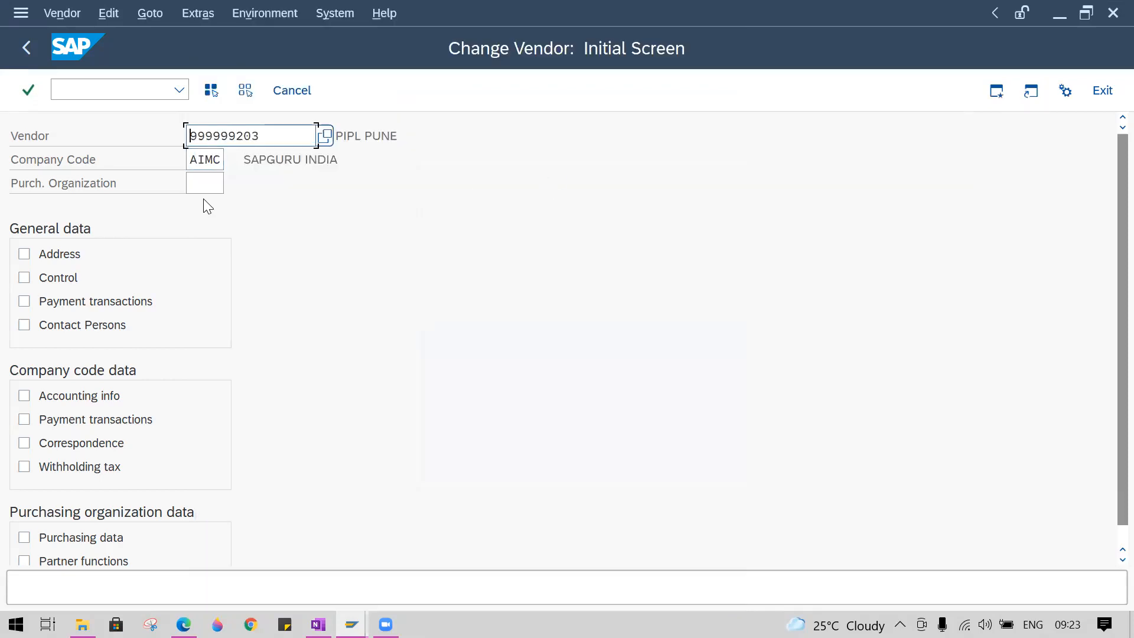
- Set the purchasing organization to APOR, select all vendor data views, and open the vendor's address data
left_click(207, 186)
type("apor")
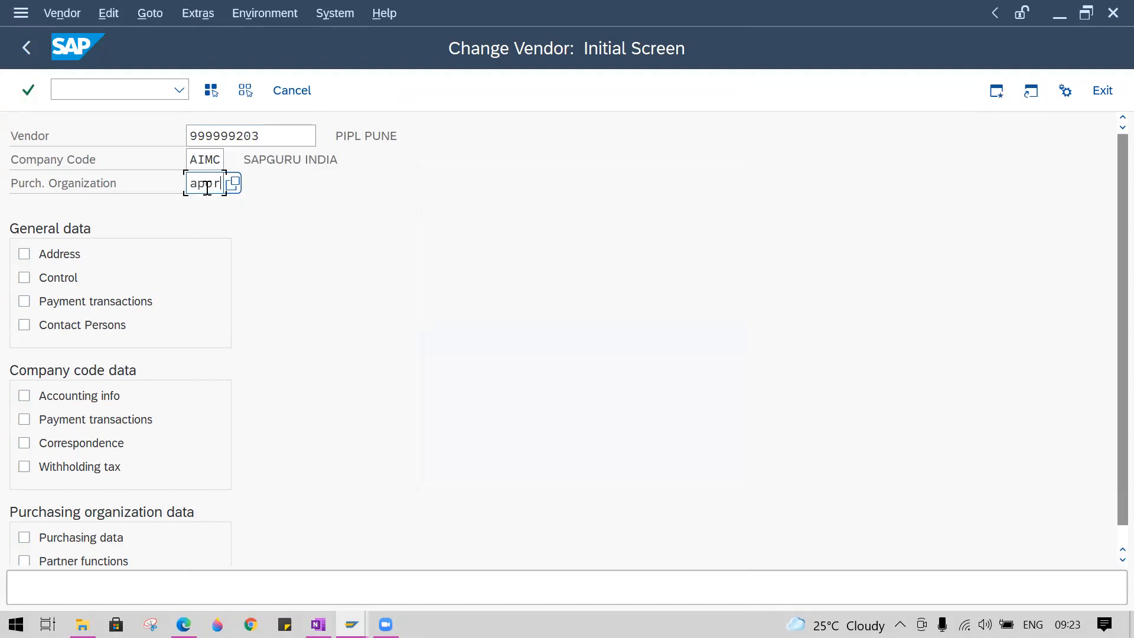
key("Return")
left_click(212, 90)
key("Return")
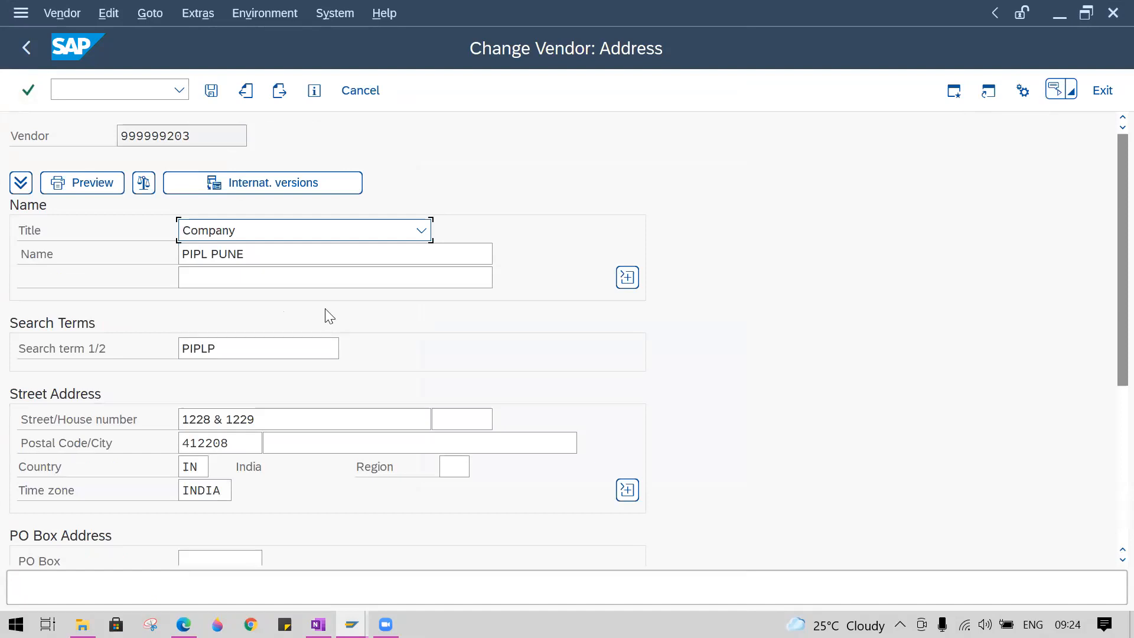
- Go through the vendor's general data, examining the control, bank payment transactions and contact persons screens
key("Return")
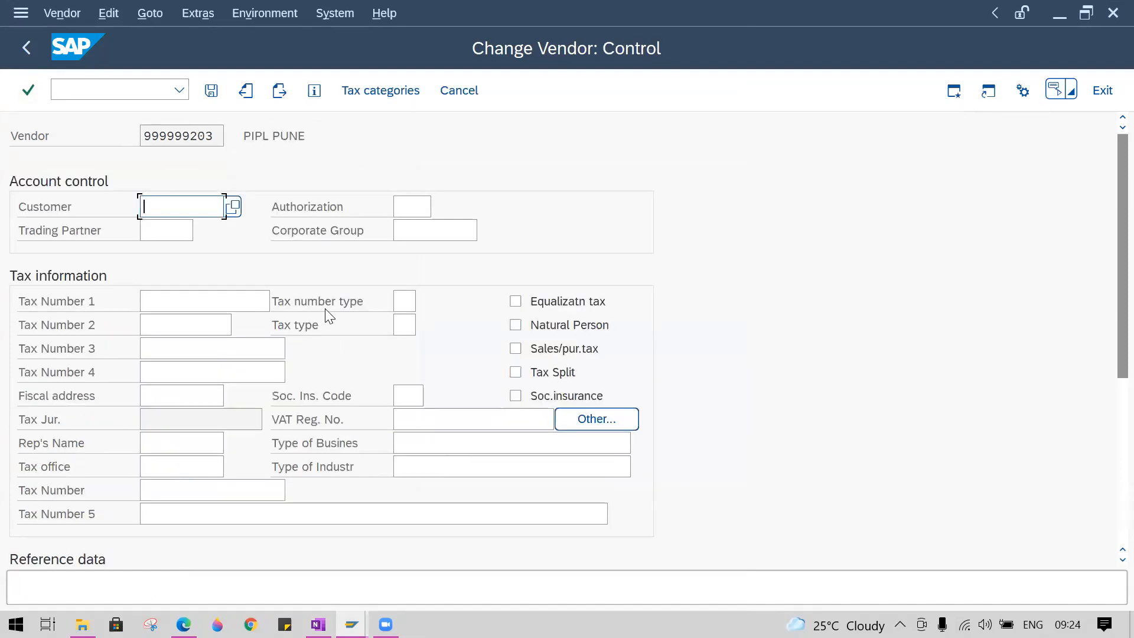
scroll(1106, 342, "down", 5)
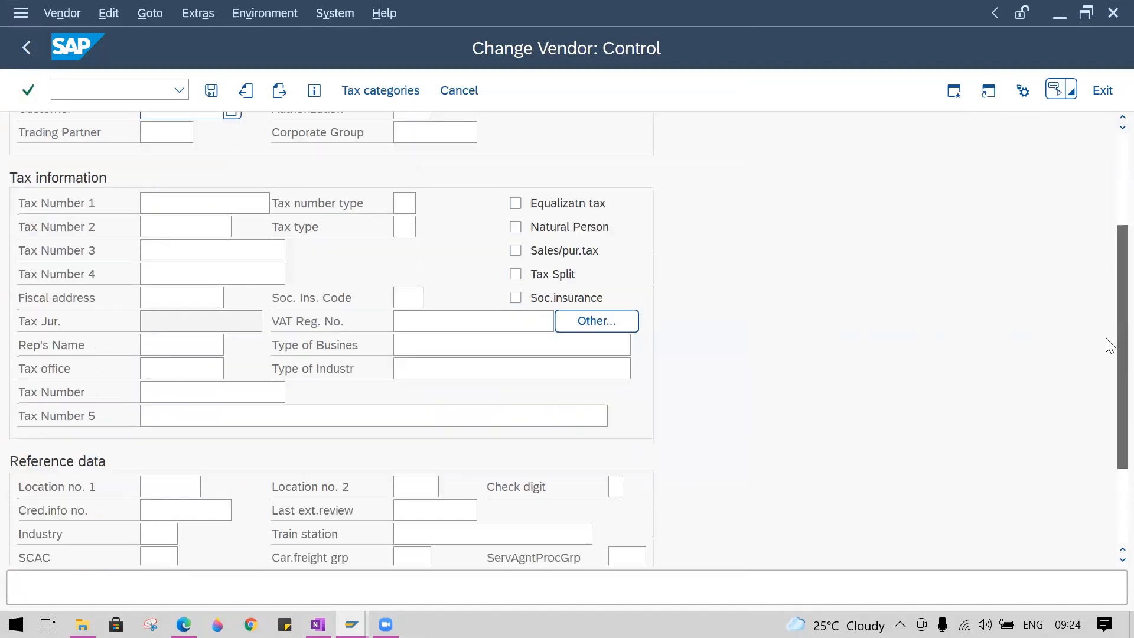
scroll(1109, 451, "up", 5)
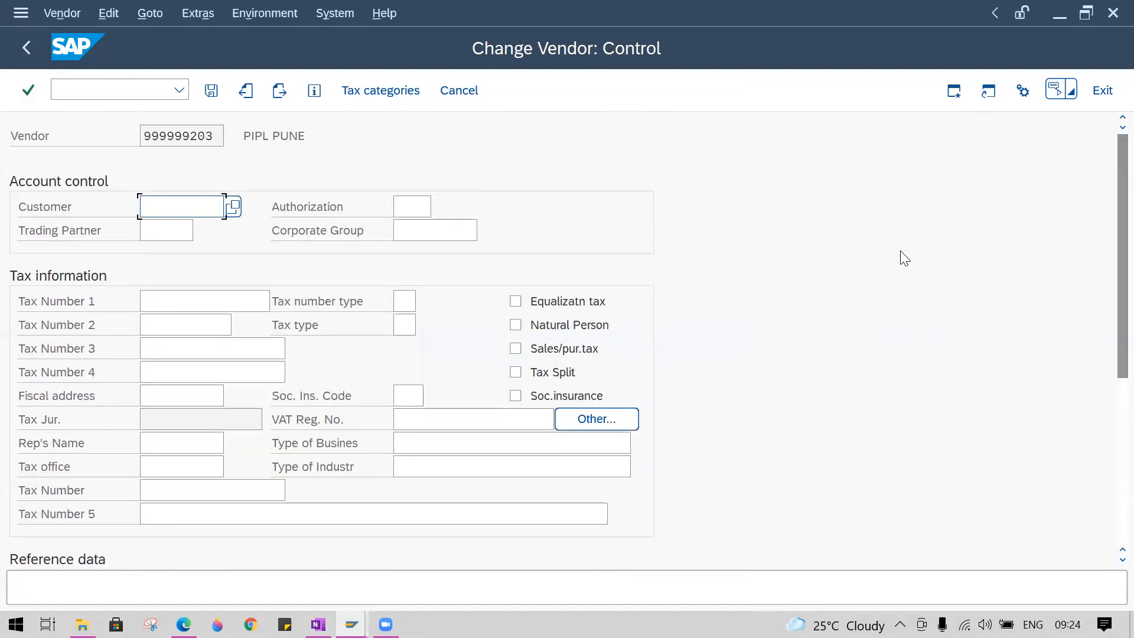
key("Return")
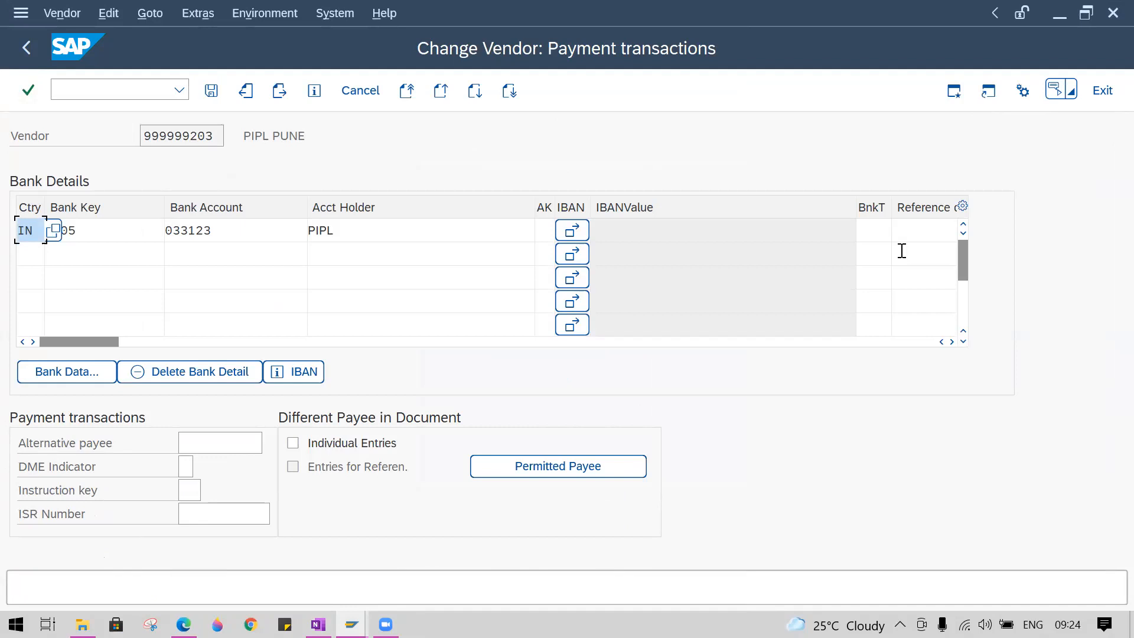
key("Return")
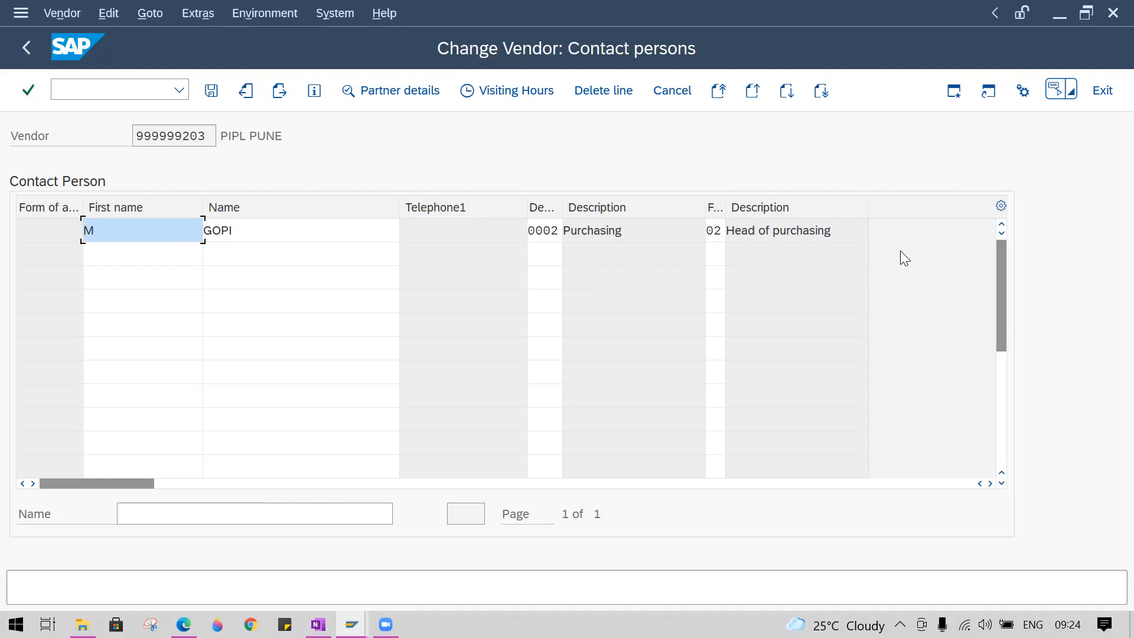
- Examine the vendor's company code accounting information and continue to its accounting payment transactions
key("Return")
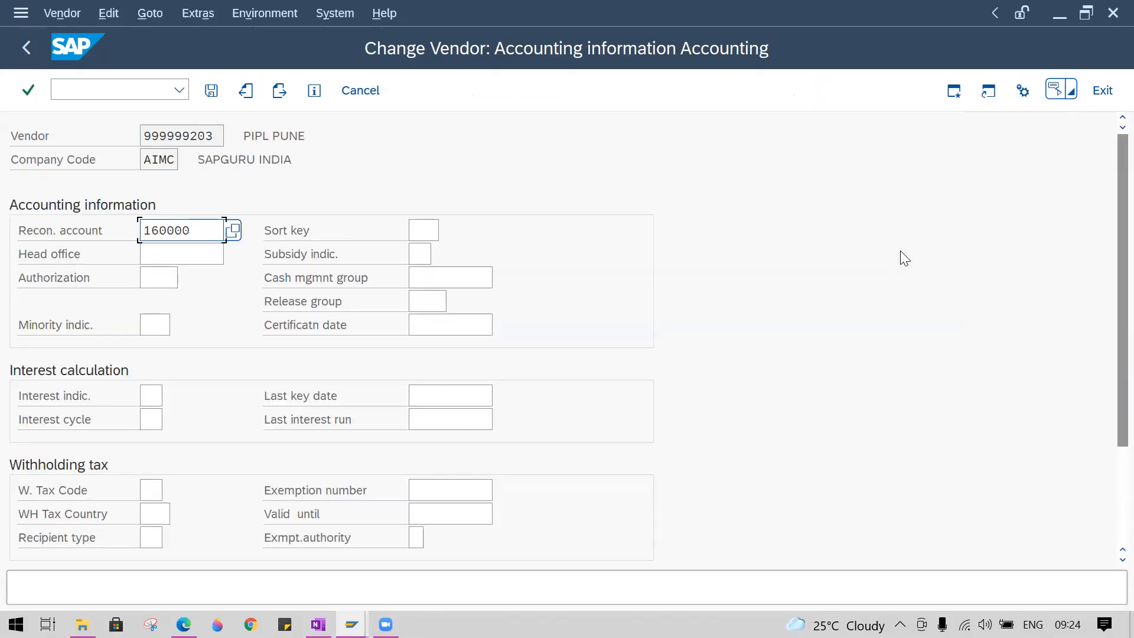
left_click_drag(1106, 172, 1106, 324)
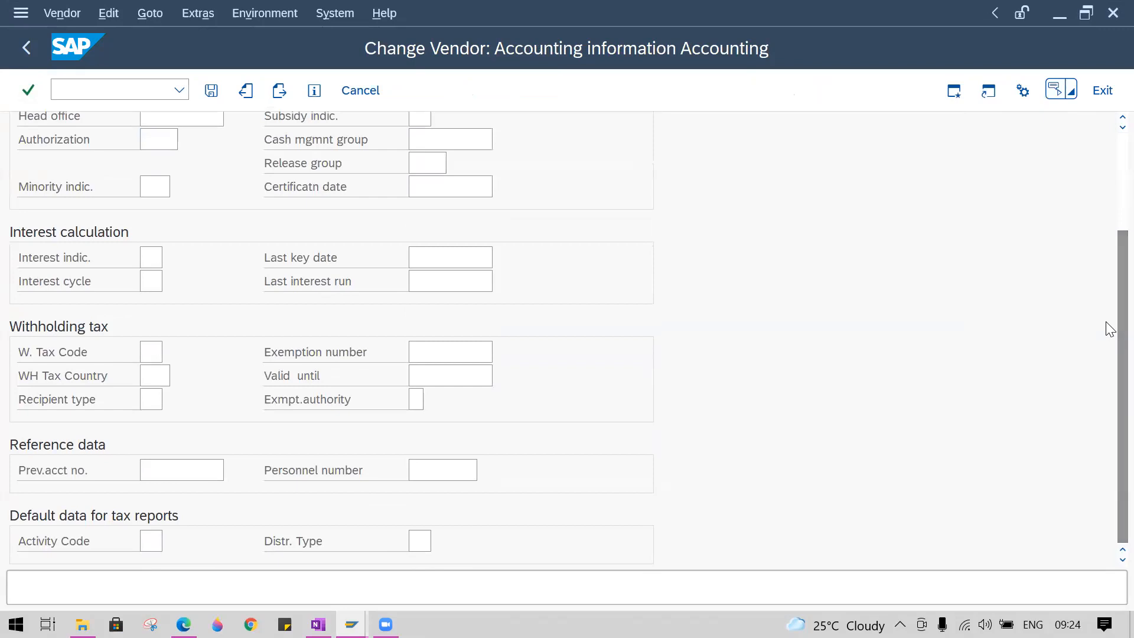
key("Return")
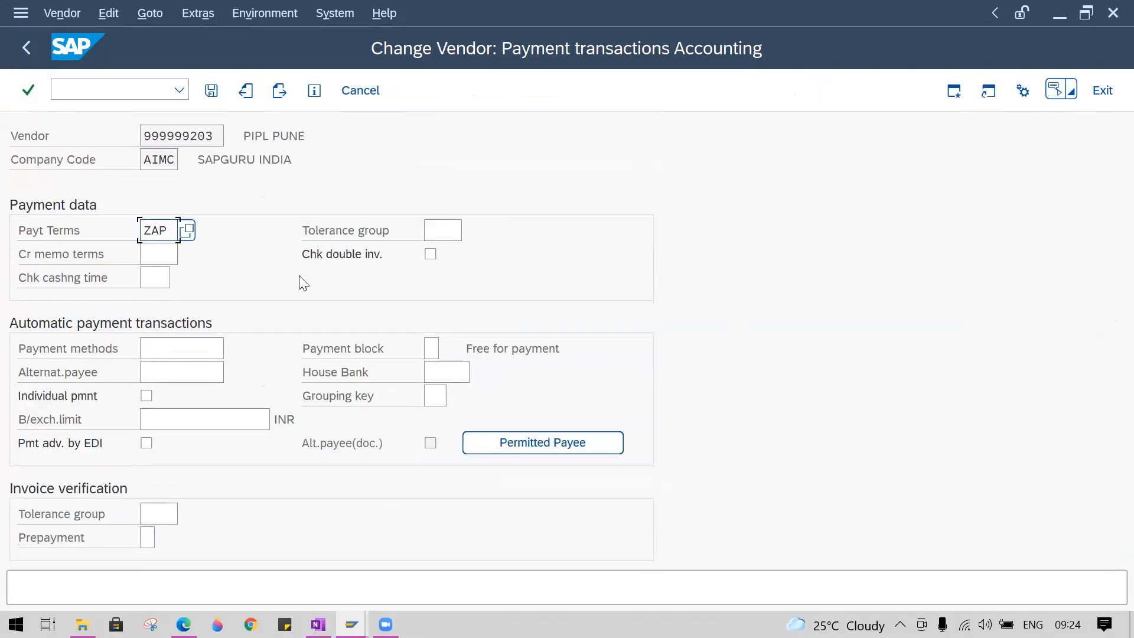
- Examine the payment terms available for the vendor's company code payment data, leaving the selection list without choosing one
left_click(188, 229)
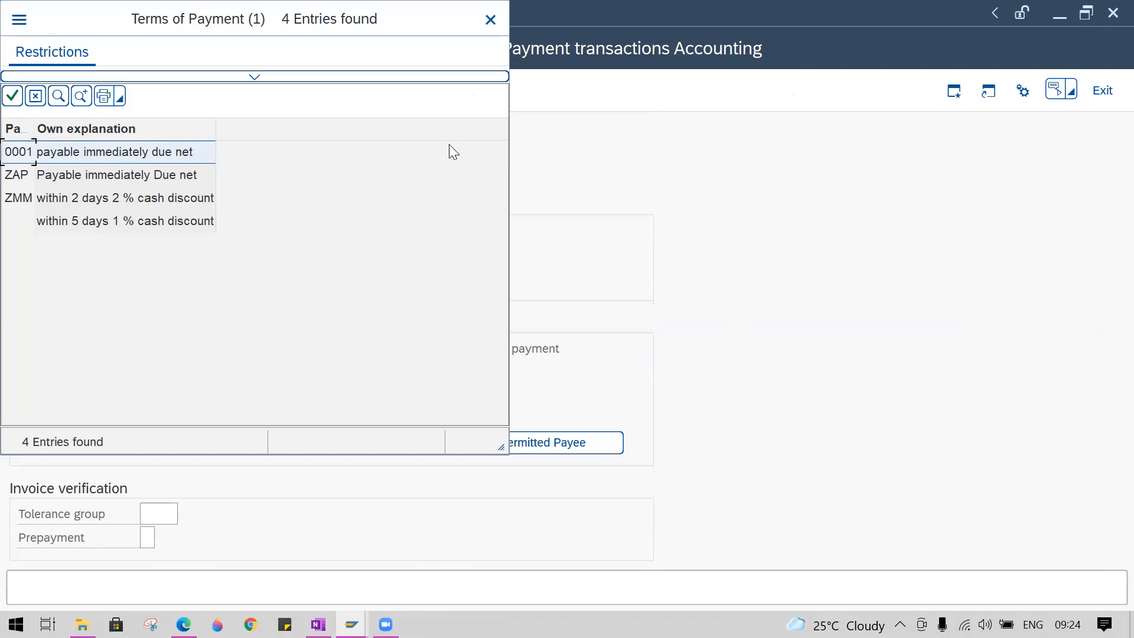
left_click_drag(345, 36, 349, 100)
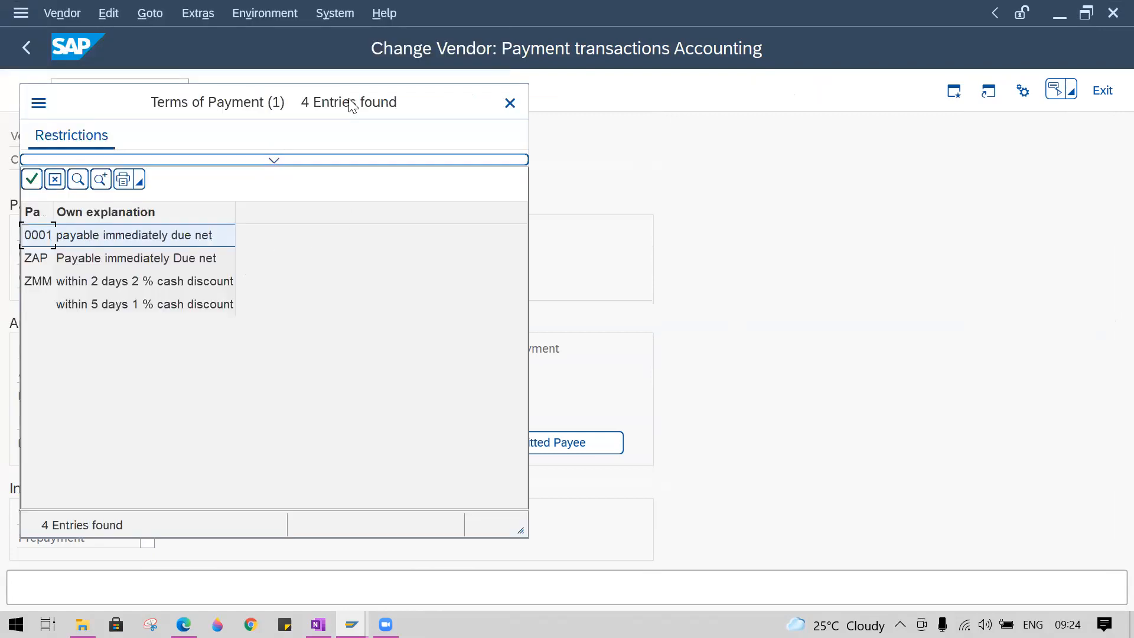
left_click(510, 104)
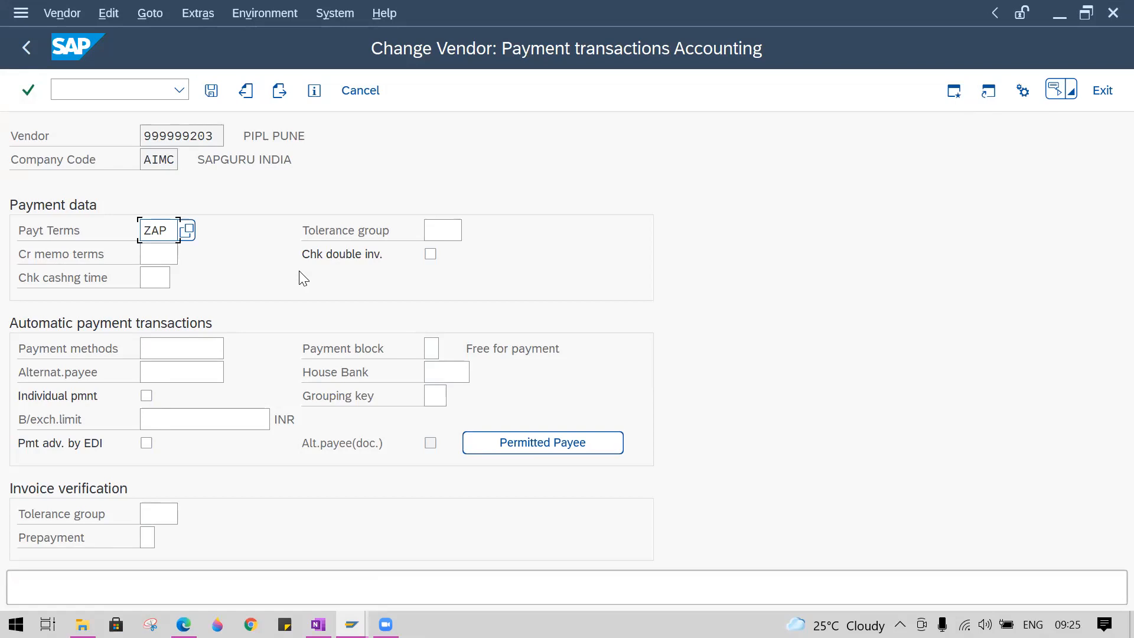
left_click(189, 226)
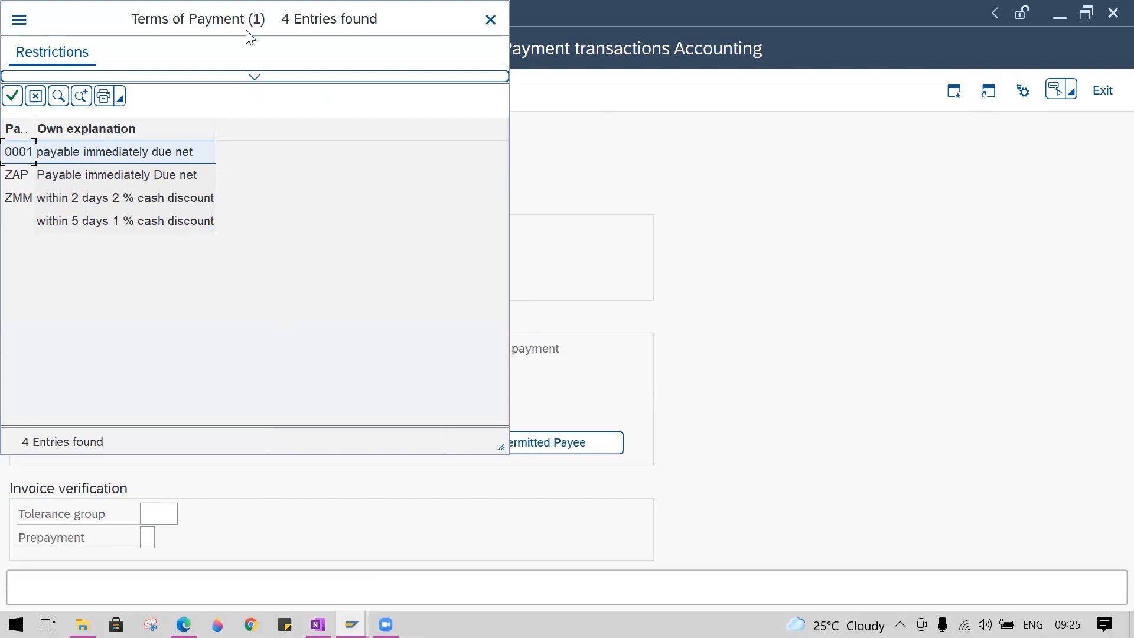
left_click(473, 88)
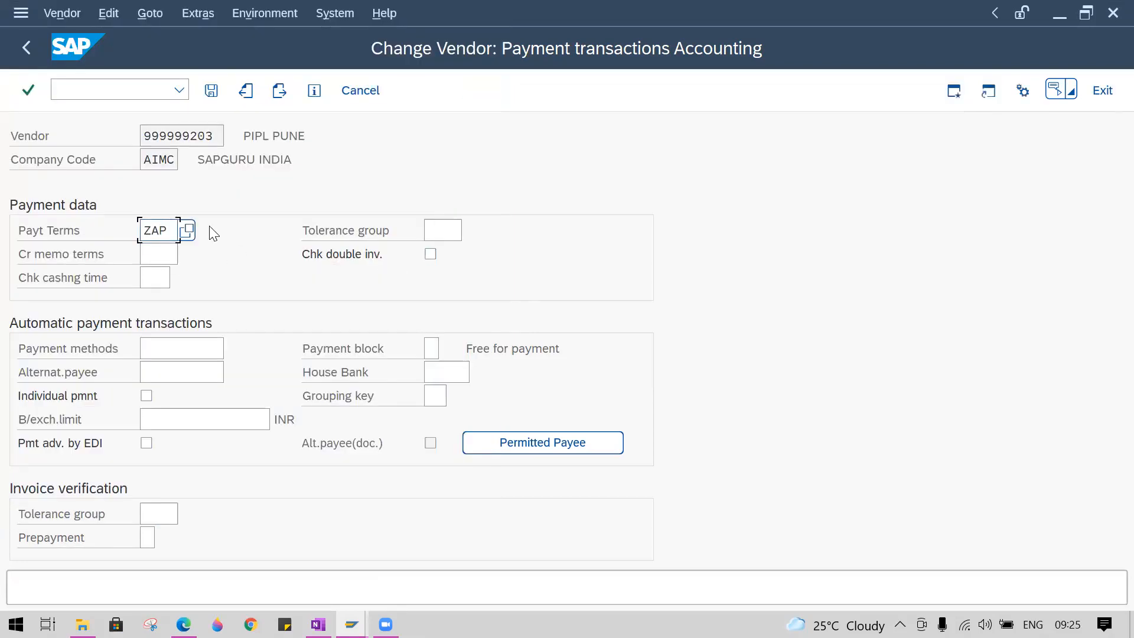
left_click(186, 230)
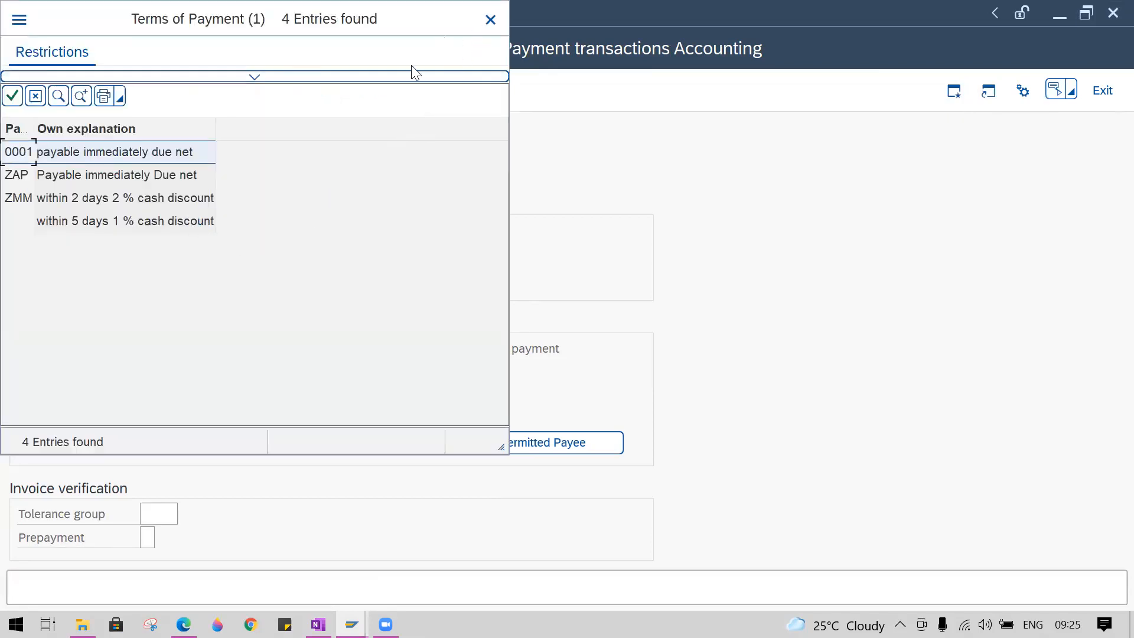
left_click(498, 69)
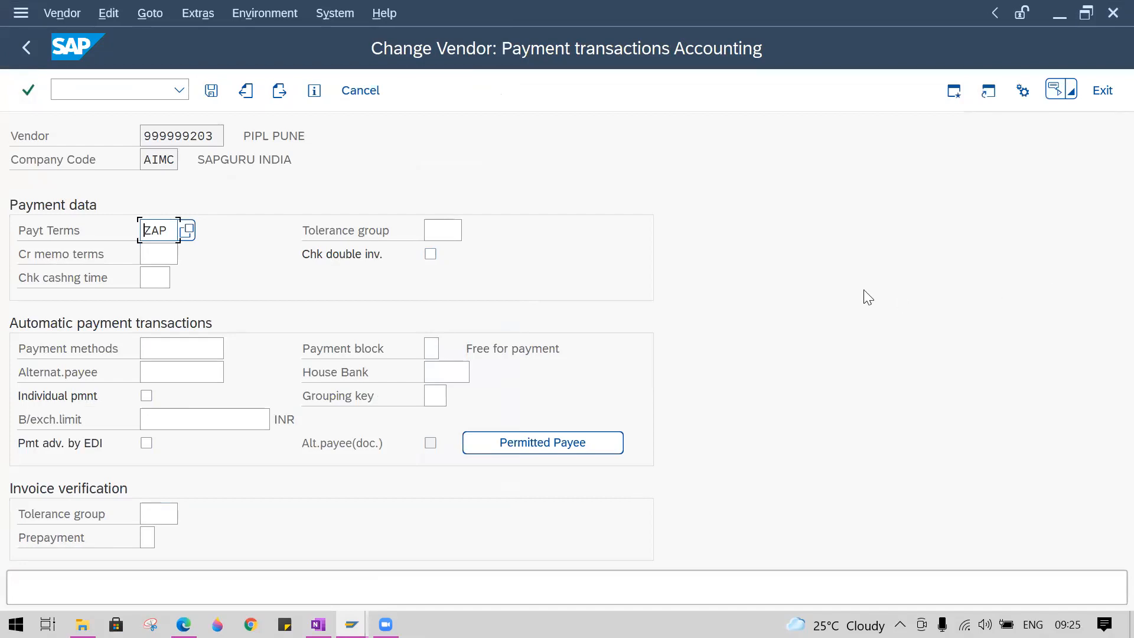
- Examine the vendor's dunning and correspondence data and continue to the purchasing data
key("Return")
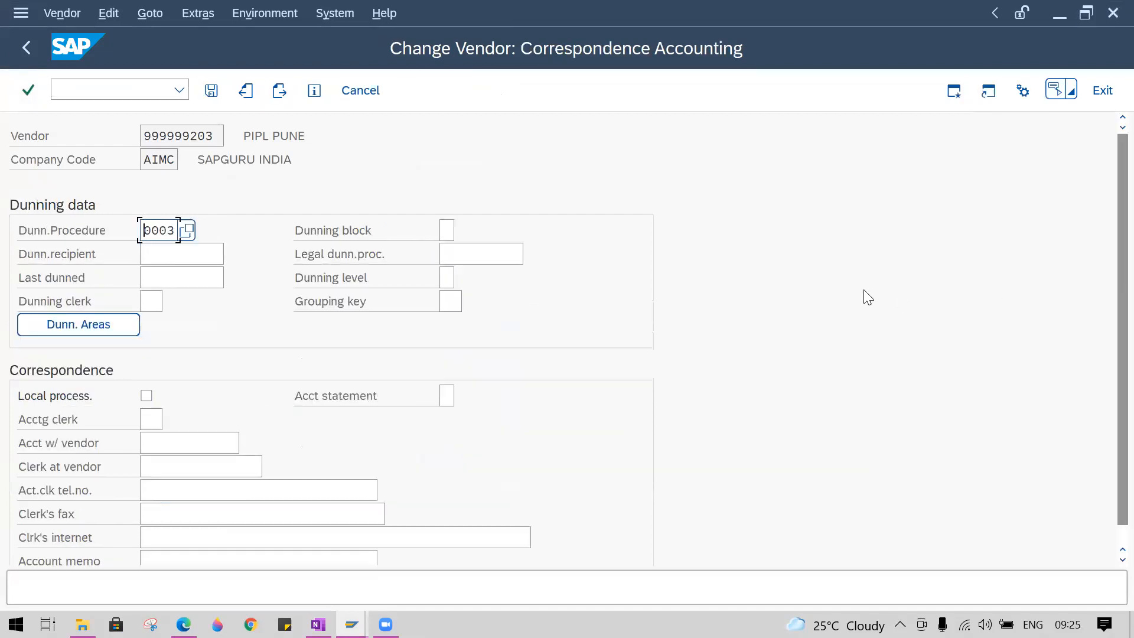
left_click_drag(1107, 221, 1106, 288)
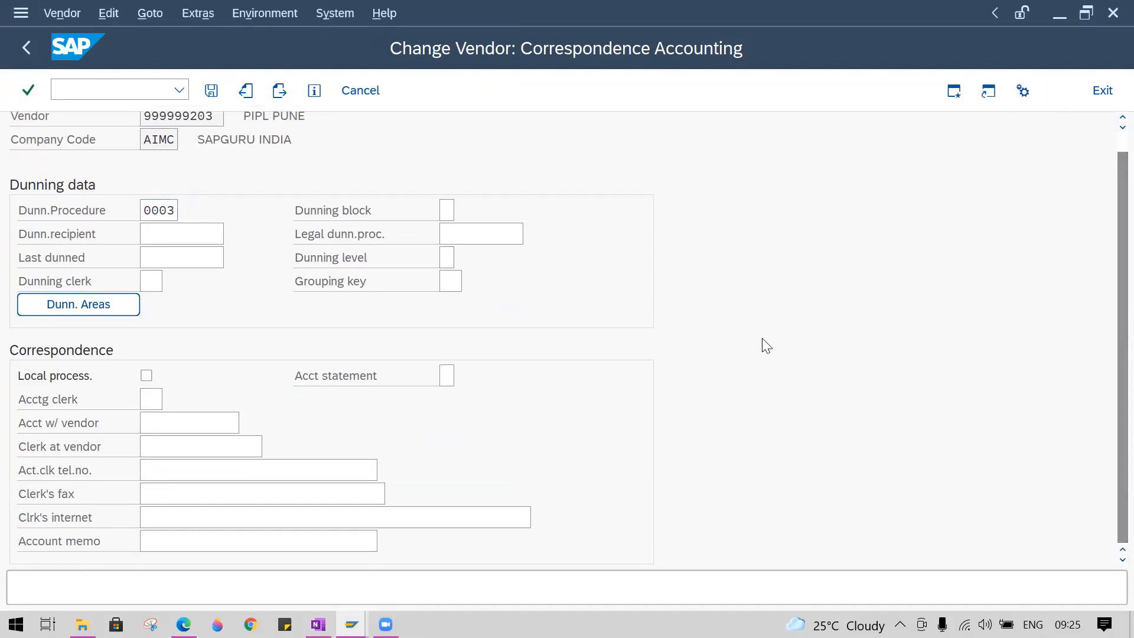
key("Return")
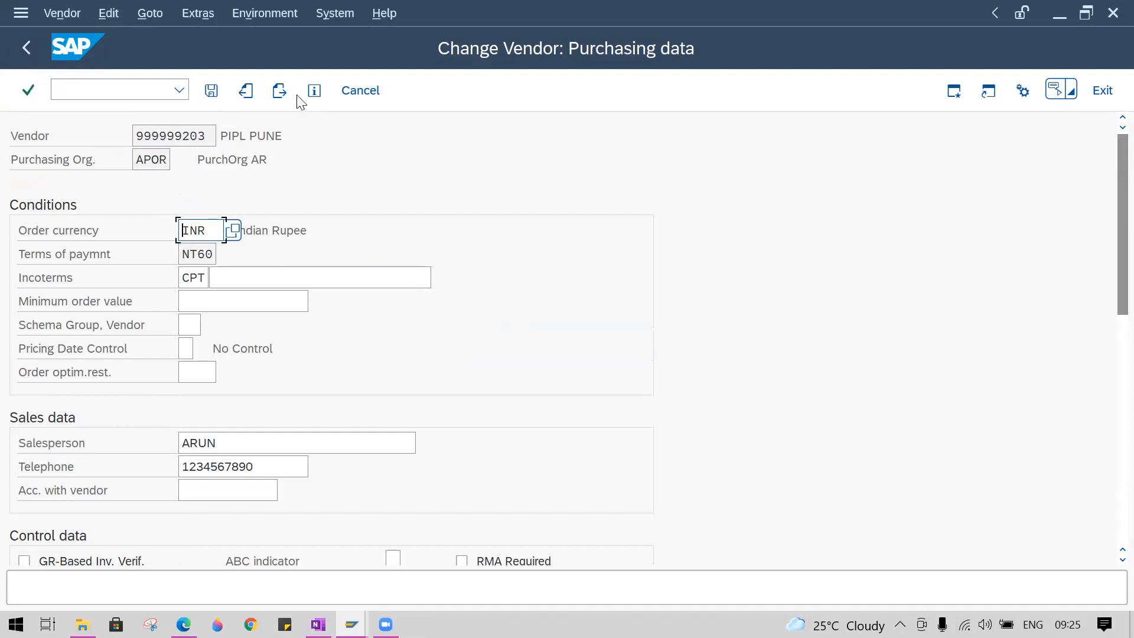
- Go back from the purchasing data to the company code payment transactions and recheck the vendor's payment terms
left_click(247, 94)
left_click(246, 92)
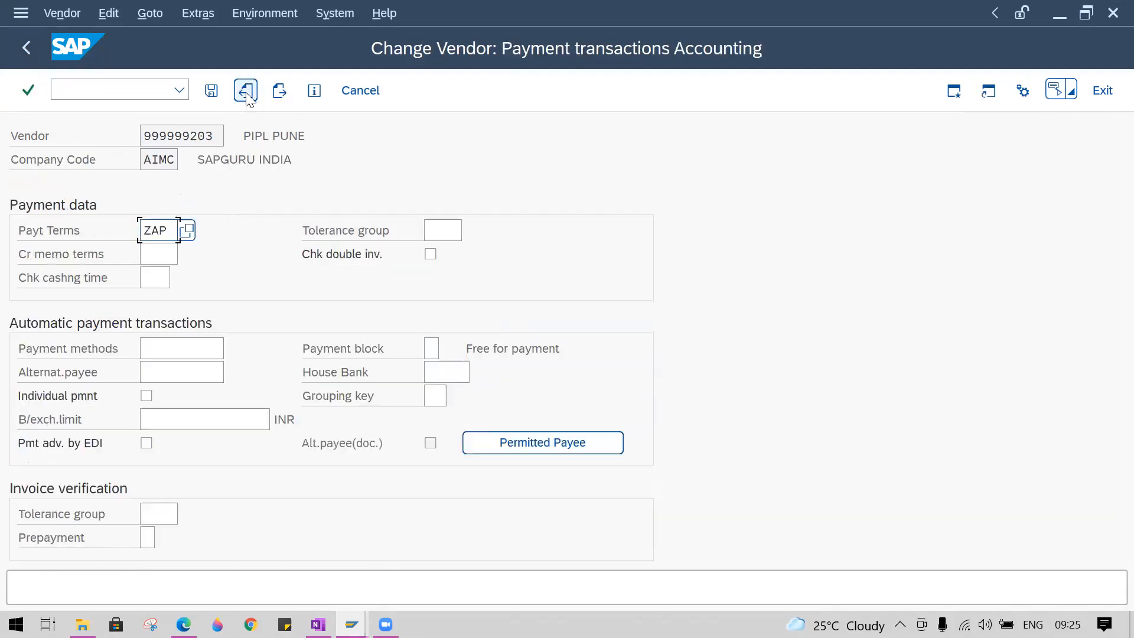
left_click(246, 92)
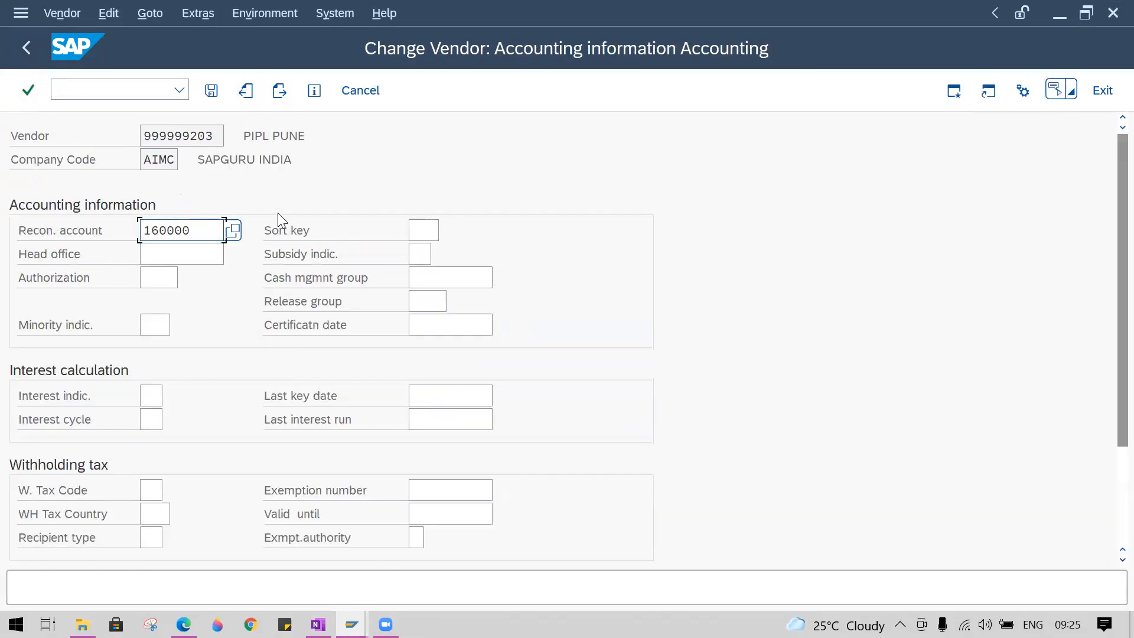
left_click(279, 90)
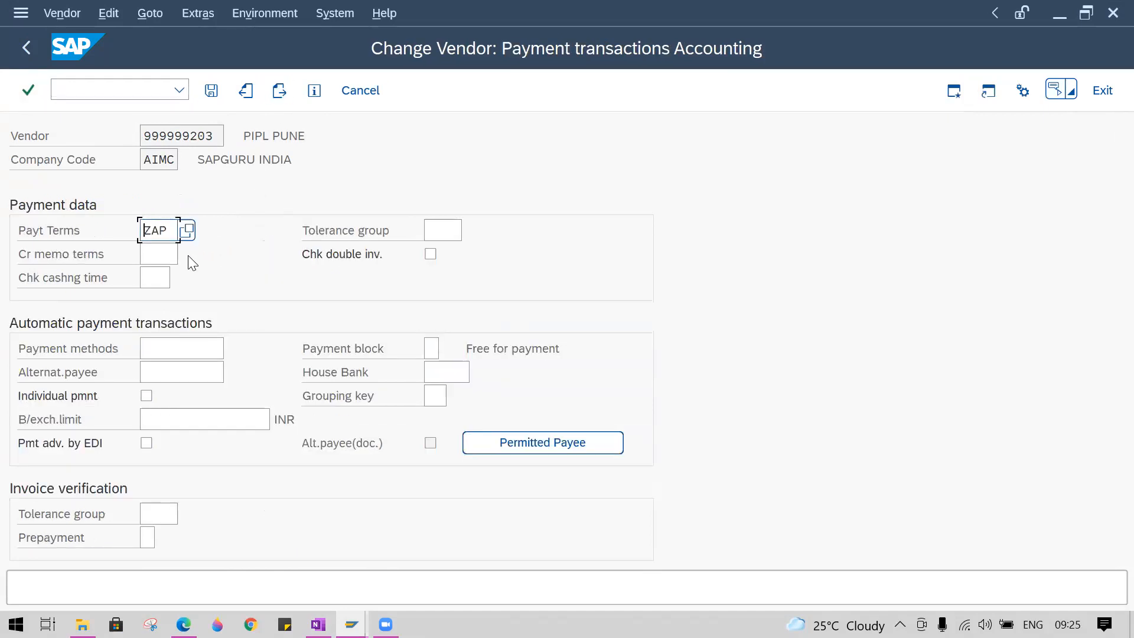
- Continue to the vendor's purchasing data and check the terms of payment field there
left_click(280, 91)
left_click(279, 91)
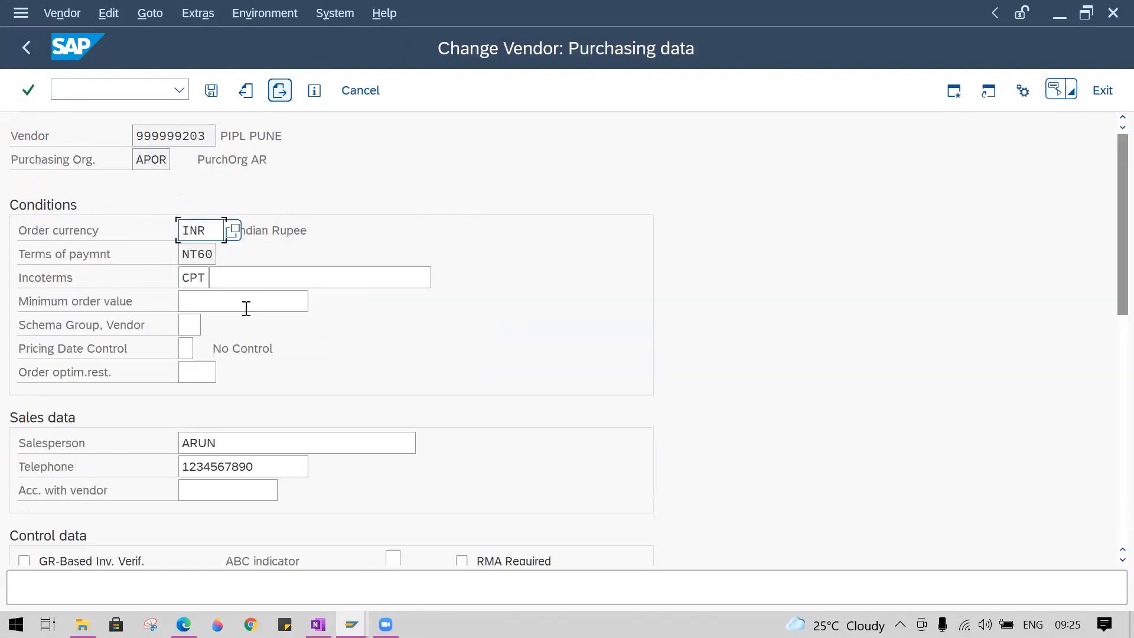
left_click(199, 254)
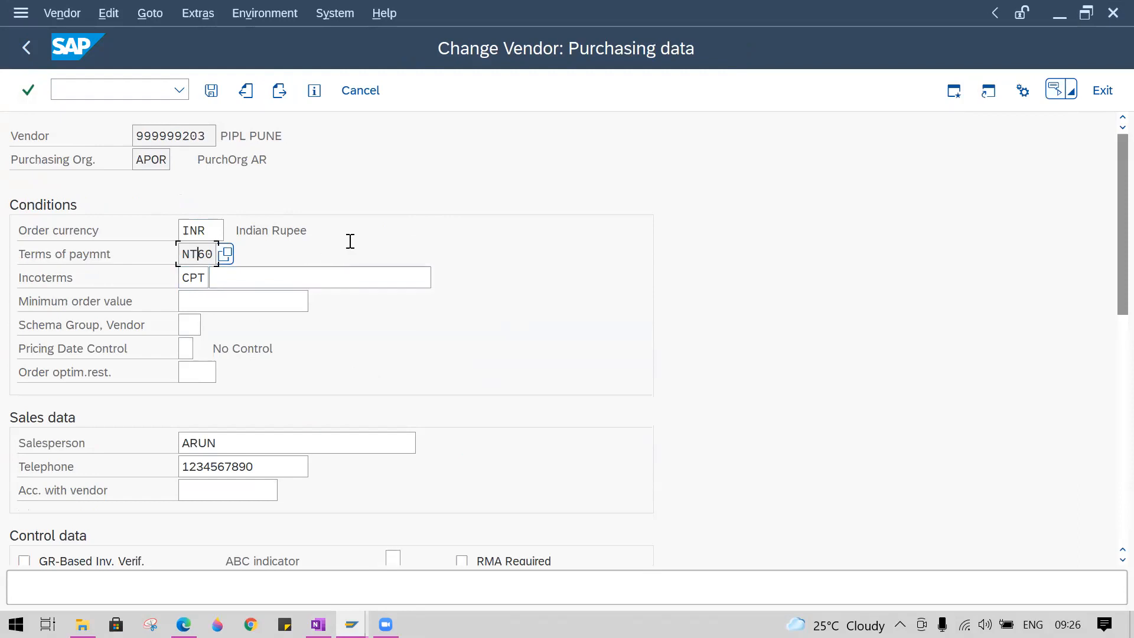
key("Tab")
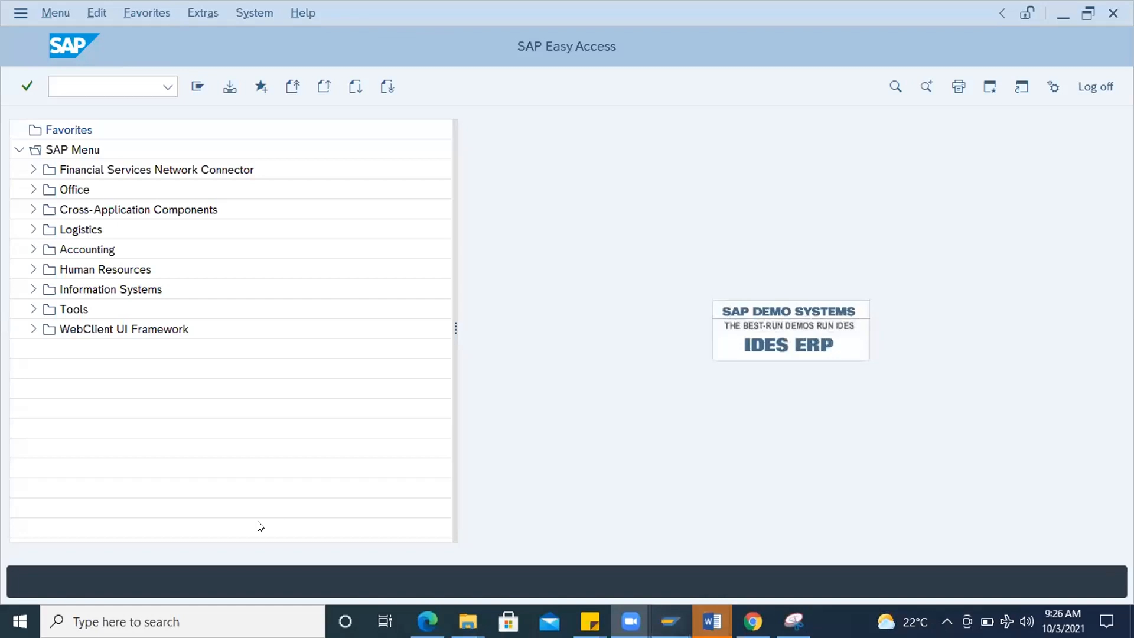
- Open the SAP connection from SAP Logon and log on to client 800 with the user name and account password
left_click(37, 550)
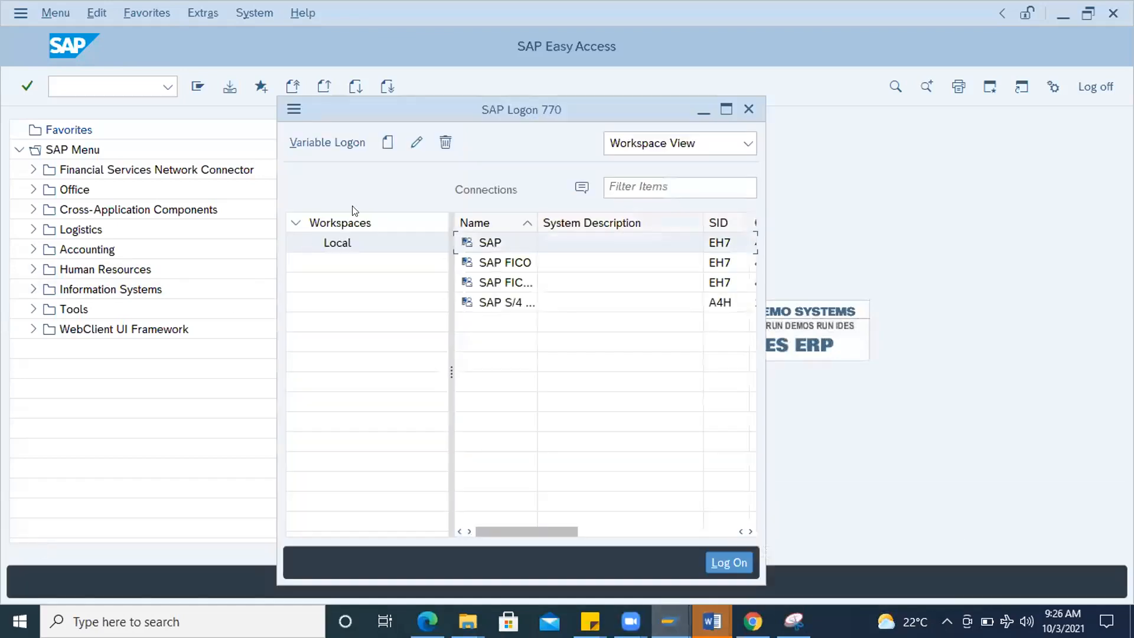
double_click(496, 242)
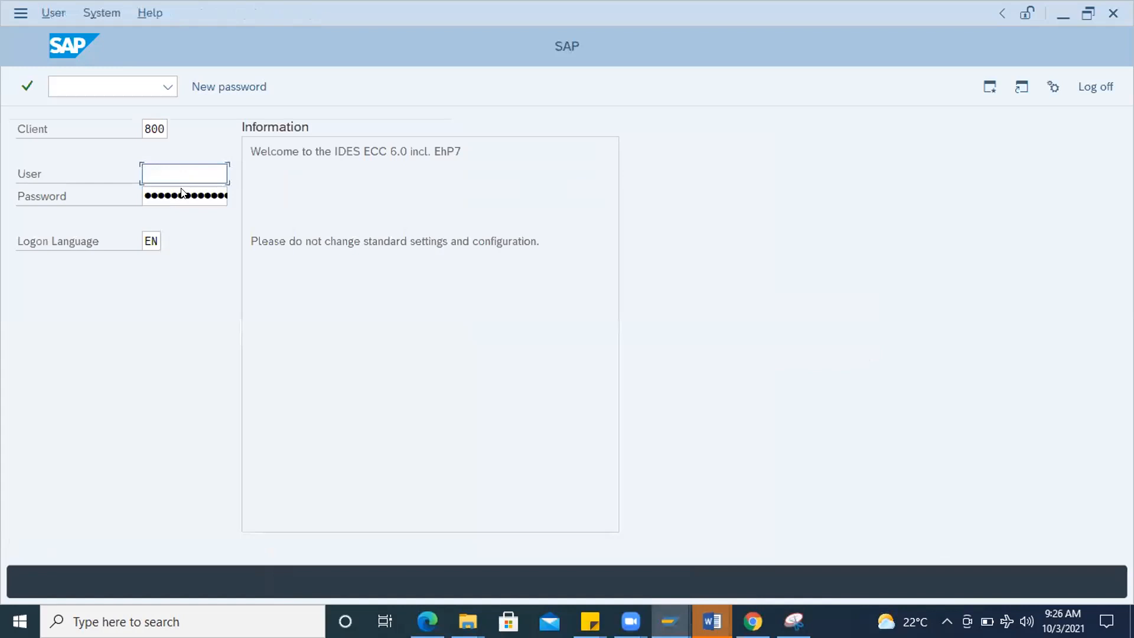
key("space")
double_click(180, 193)
type("••")
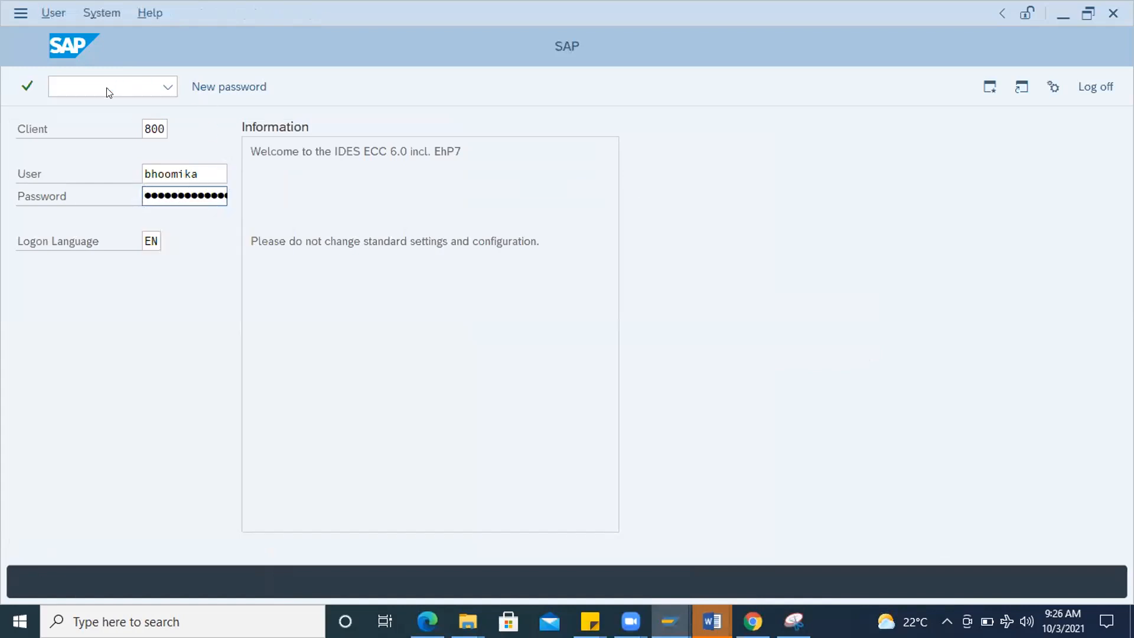
key("Return")
left_click(94, 446)
key("Return")
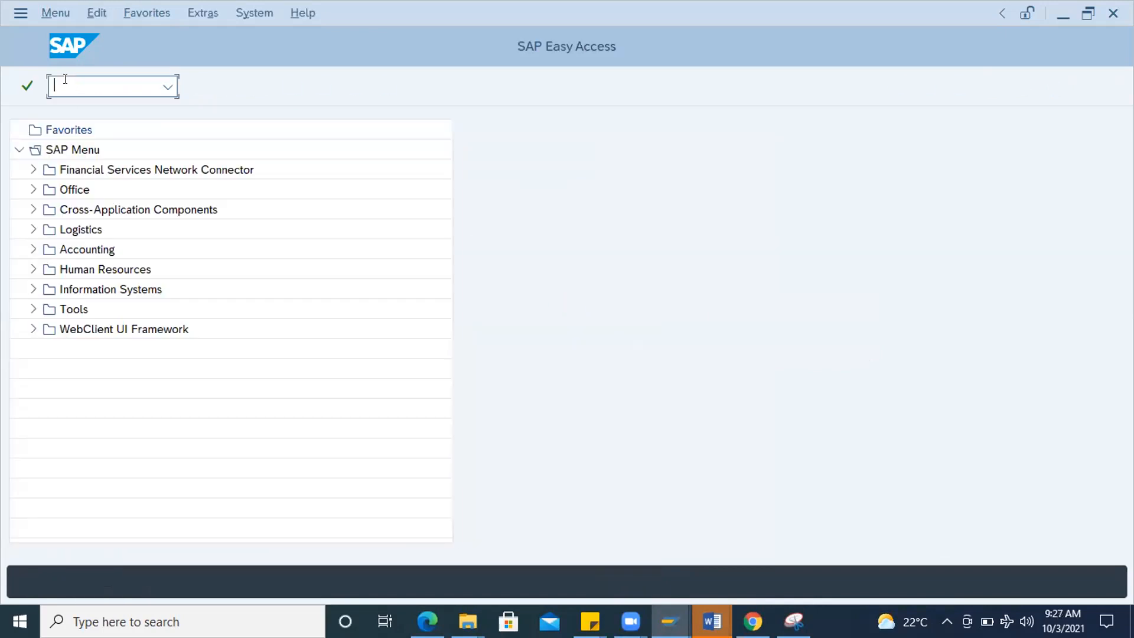
- Open the customizing implementation guide with transaction SPRO and expand Materials Management > Purchasing > Vendor Master
type("spro")
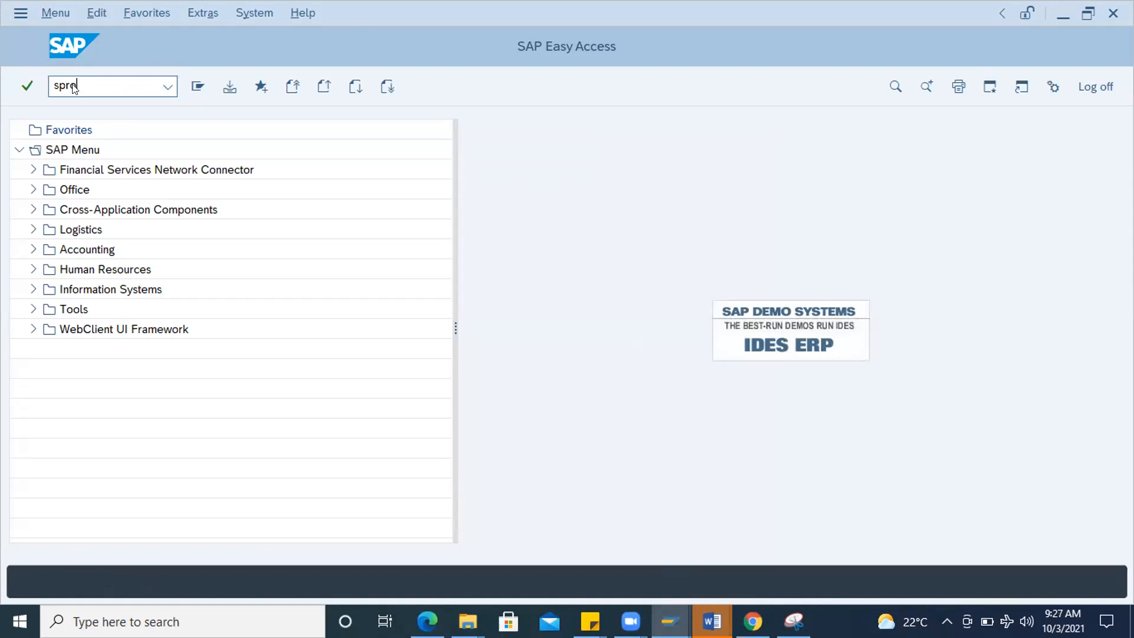
key("Return")
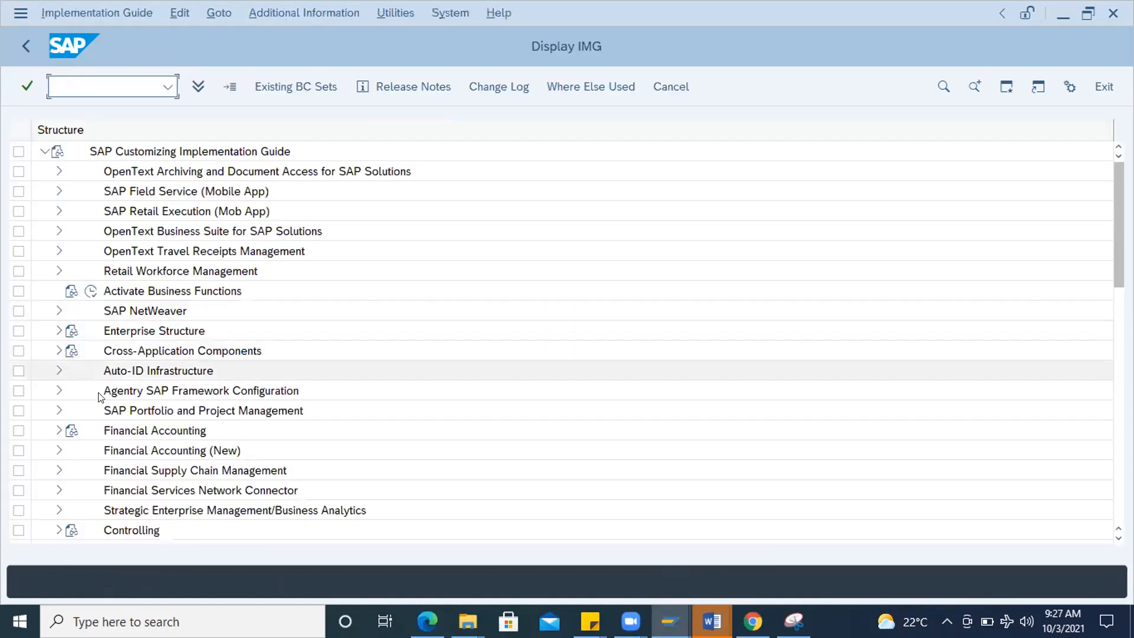
scroll(118, 417, "down", 3)
scroll(123, 432, "down", 5)
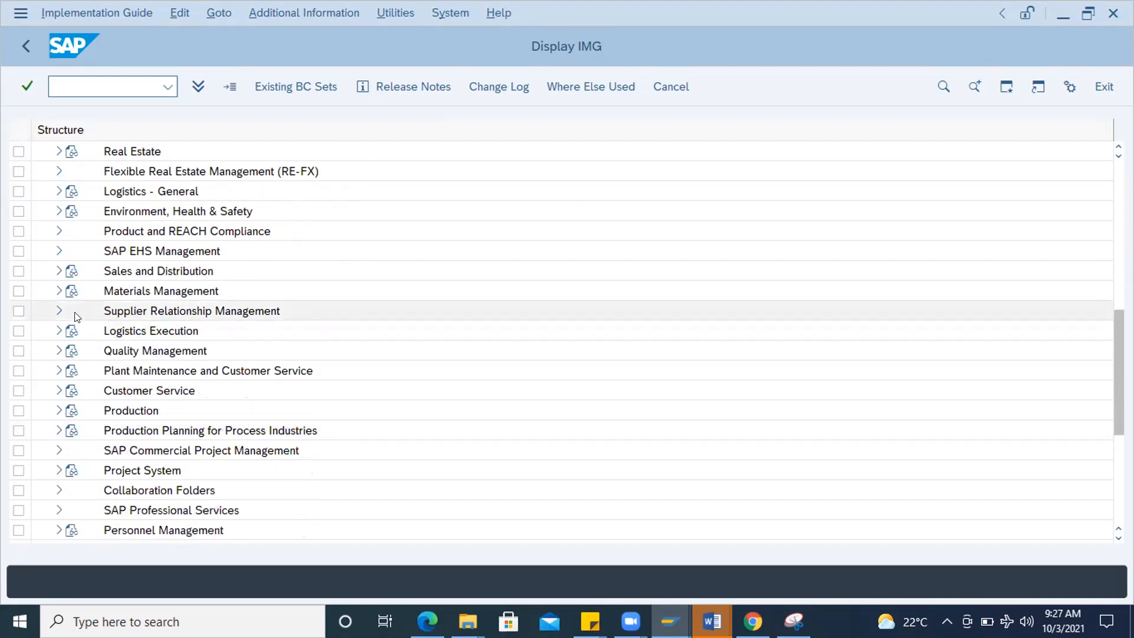
left_click(57, 290)
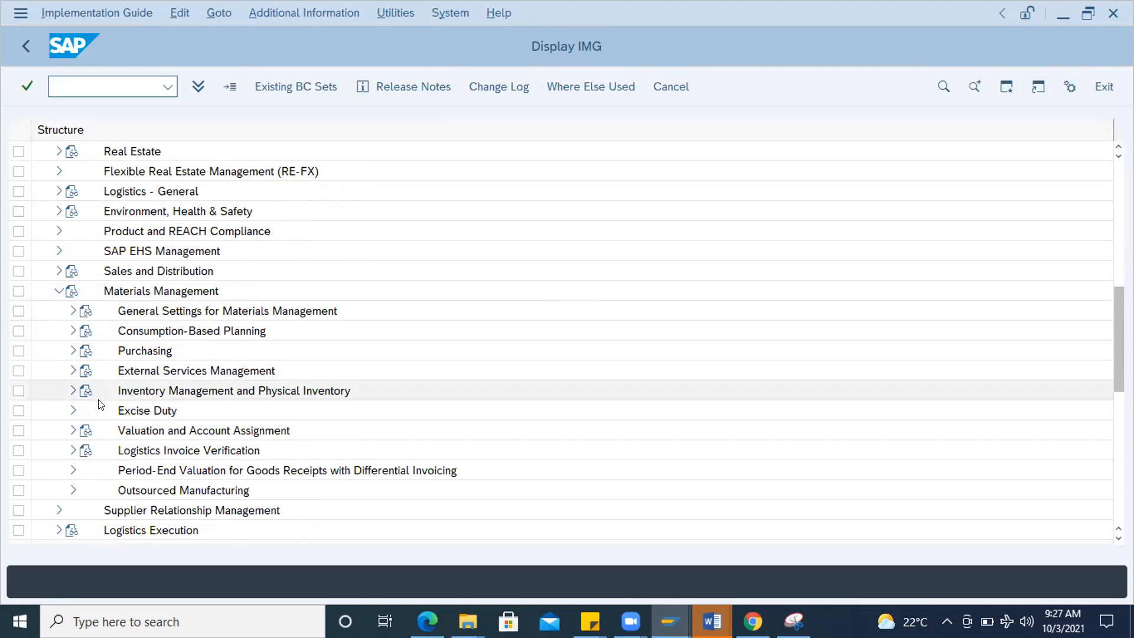
scroll(107, 408, "down", 2)
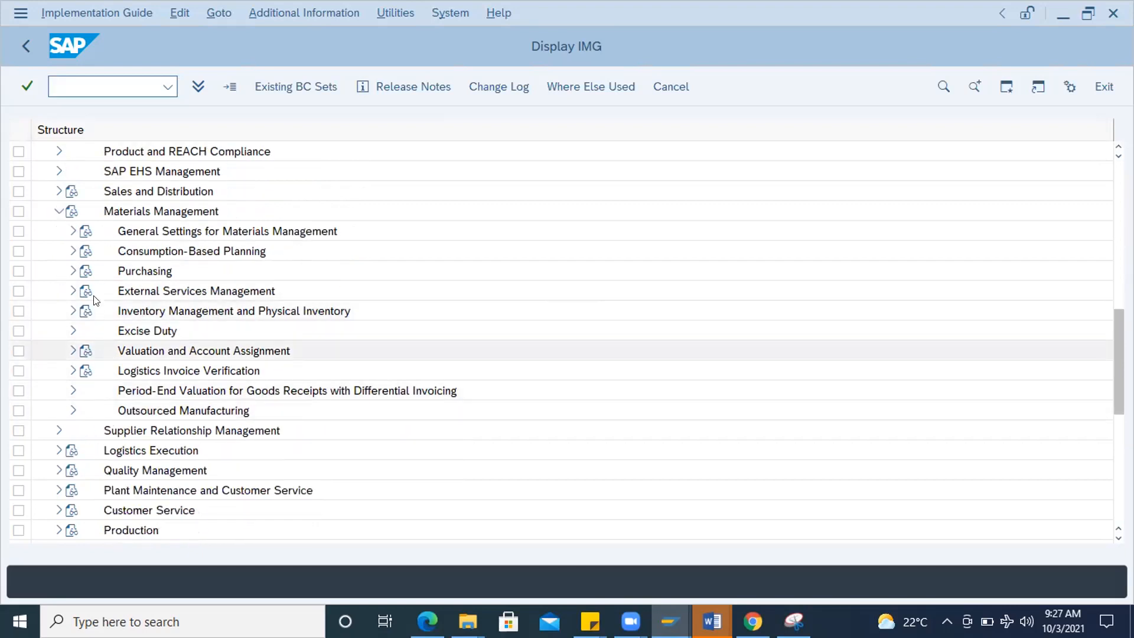
left_click(71, 271)
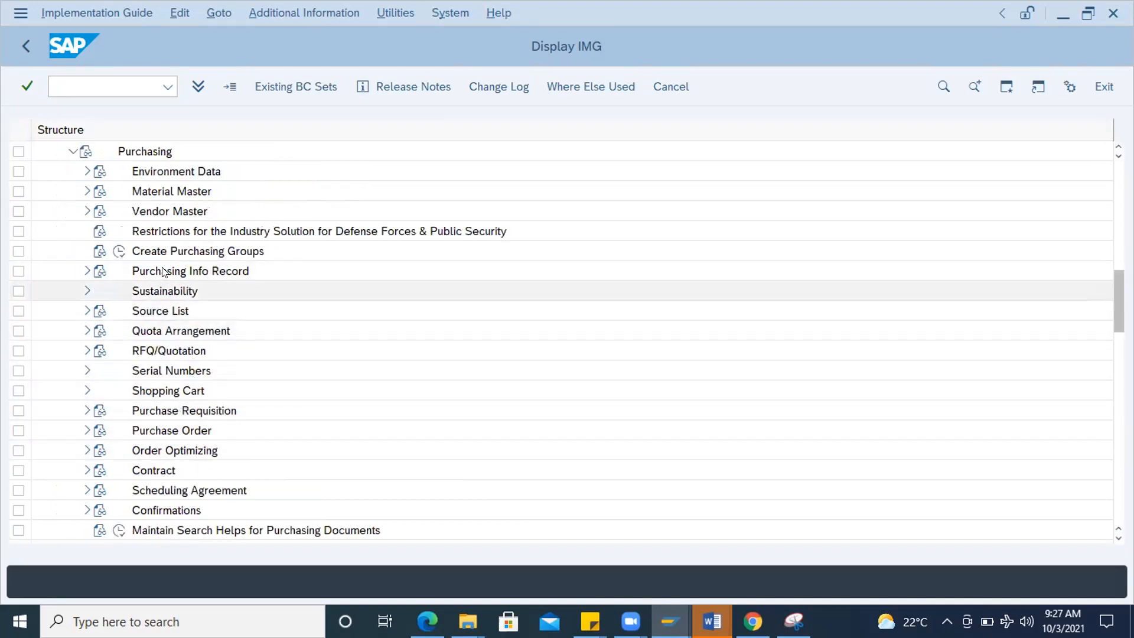
left_click(85, 209)
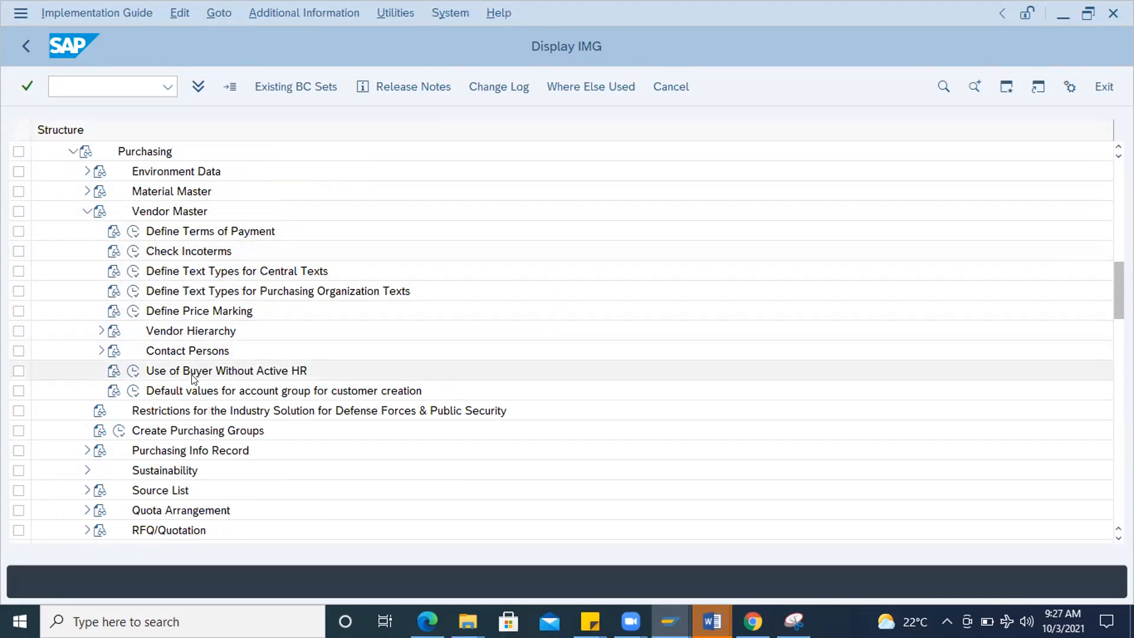
- Look through the Purchasing activities for vendor account group settings, and collapse Vendor Master, Purchasing and Materials Management
scroll(193, 378, "down", 1)
scroll(193, 381, "down", 4)
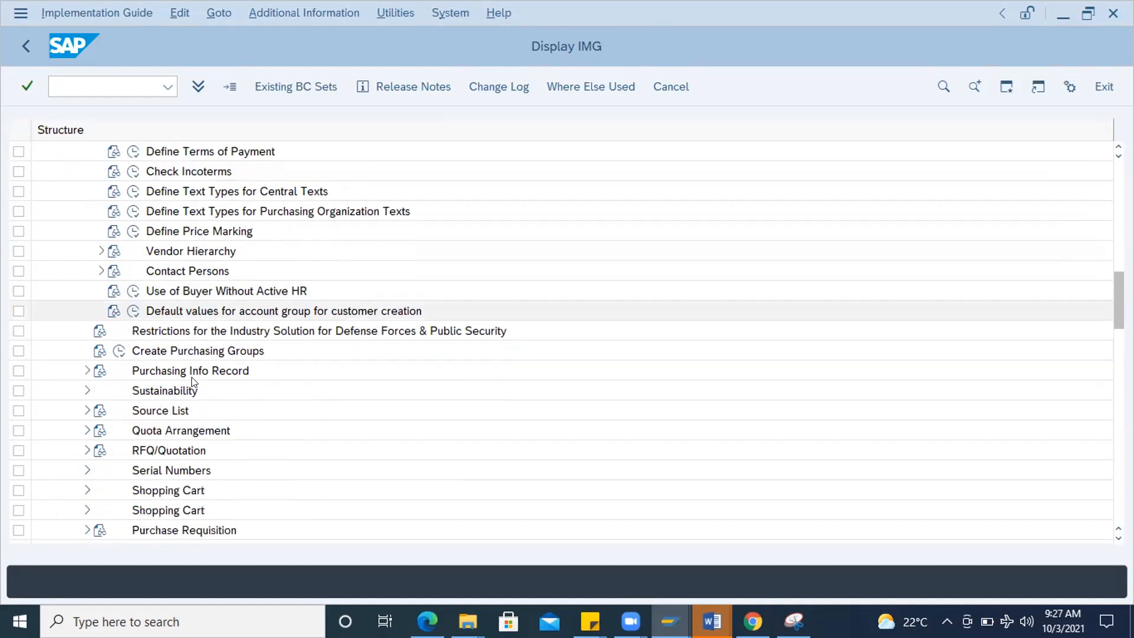
scroll(192, 381, "down", 6)
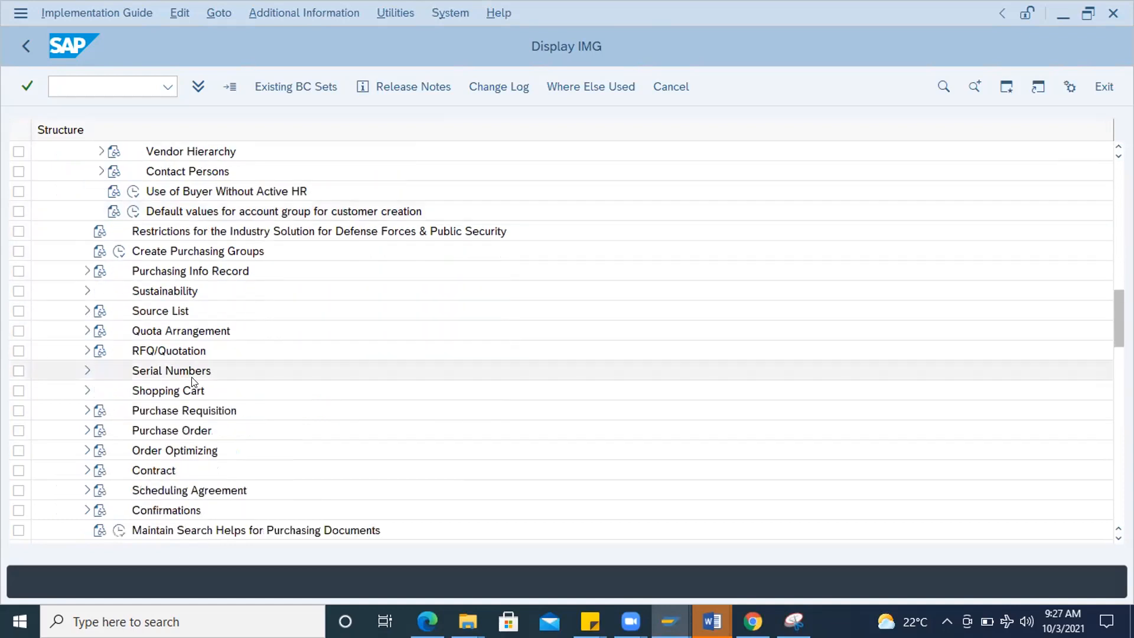
scroll(192, 381, "up", 19)
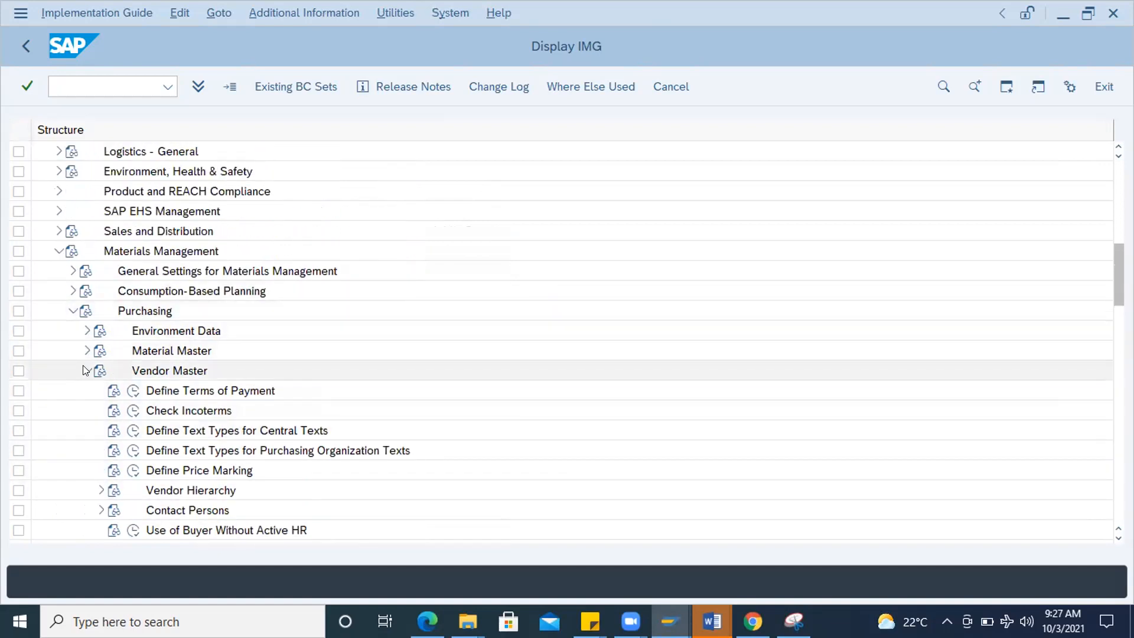
left_click(87, 370)
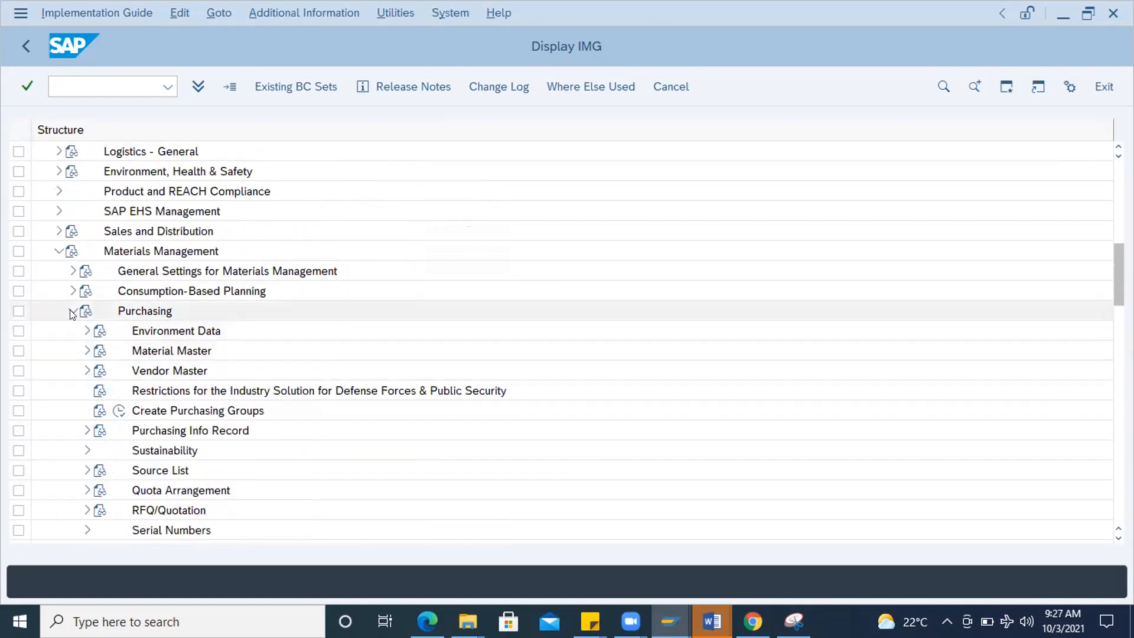
left_click(72, 312)
scroll(95, 396, "down", 1)
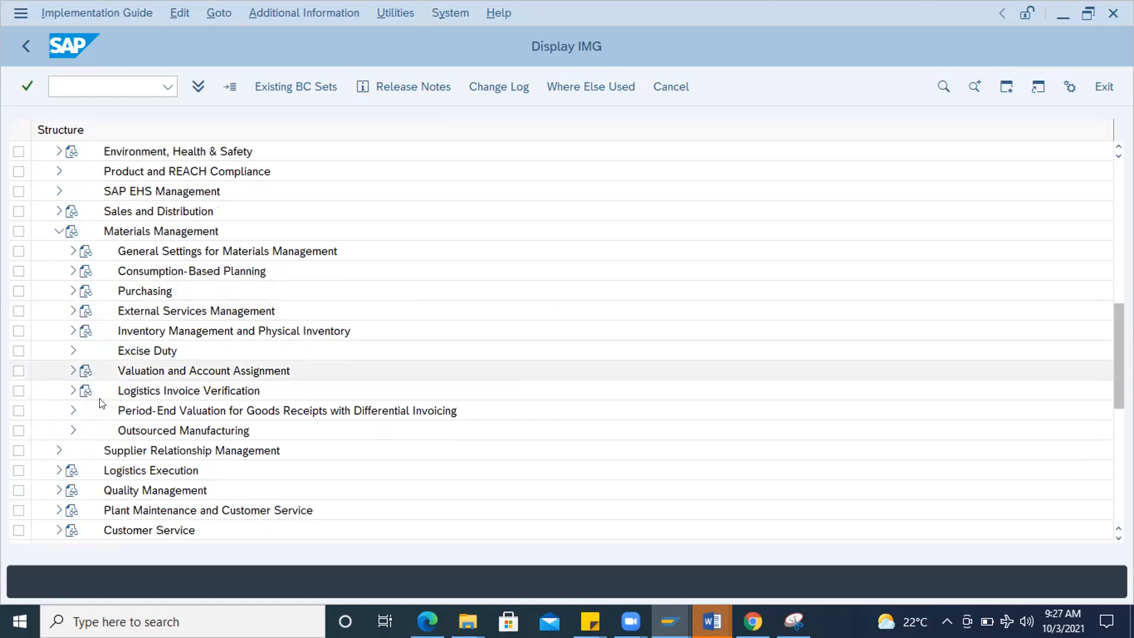
scroll(100, 404, "down", 5)
scroll(101, 403, "up", 7)
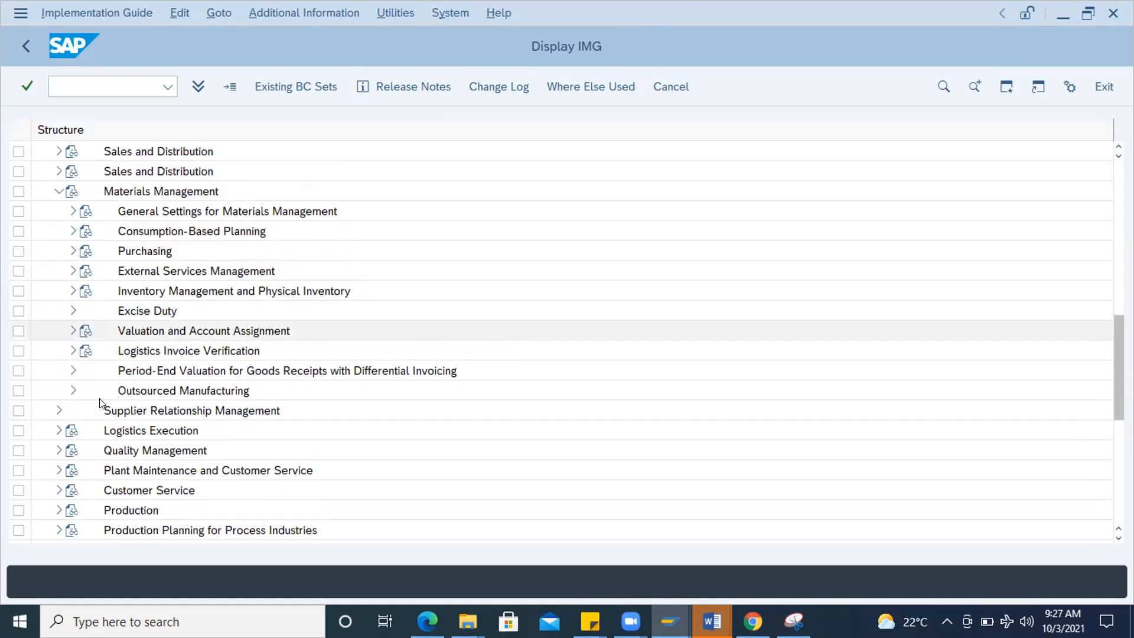
left_click(58, 271)
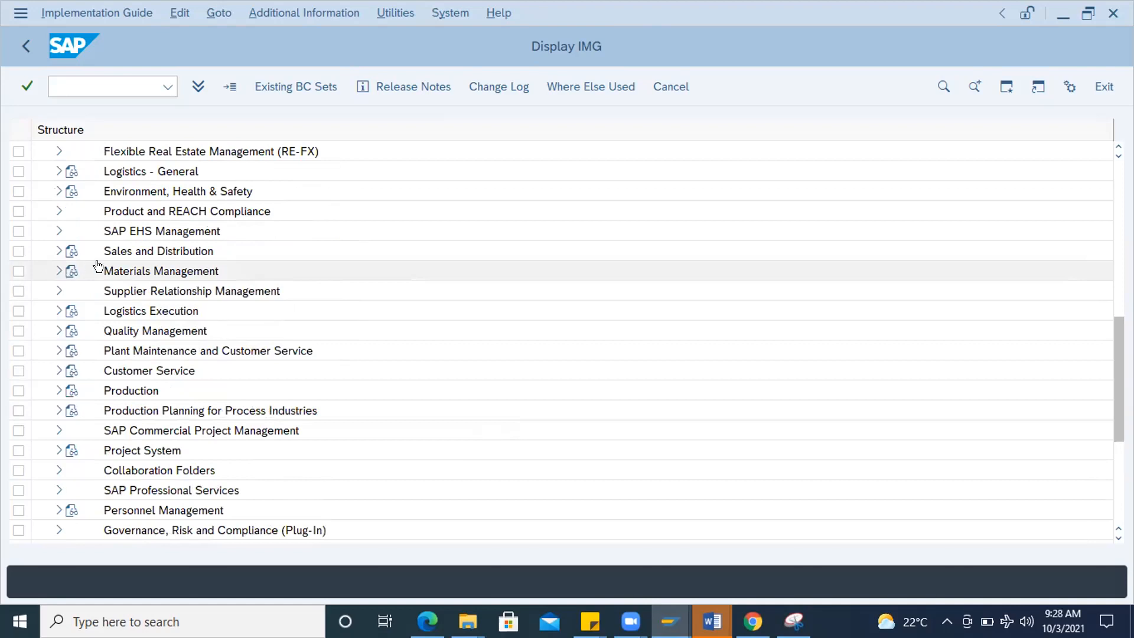
scroll(57, 421, "down", 2)
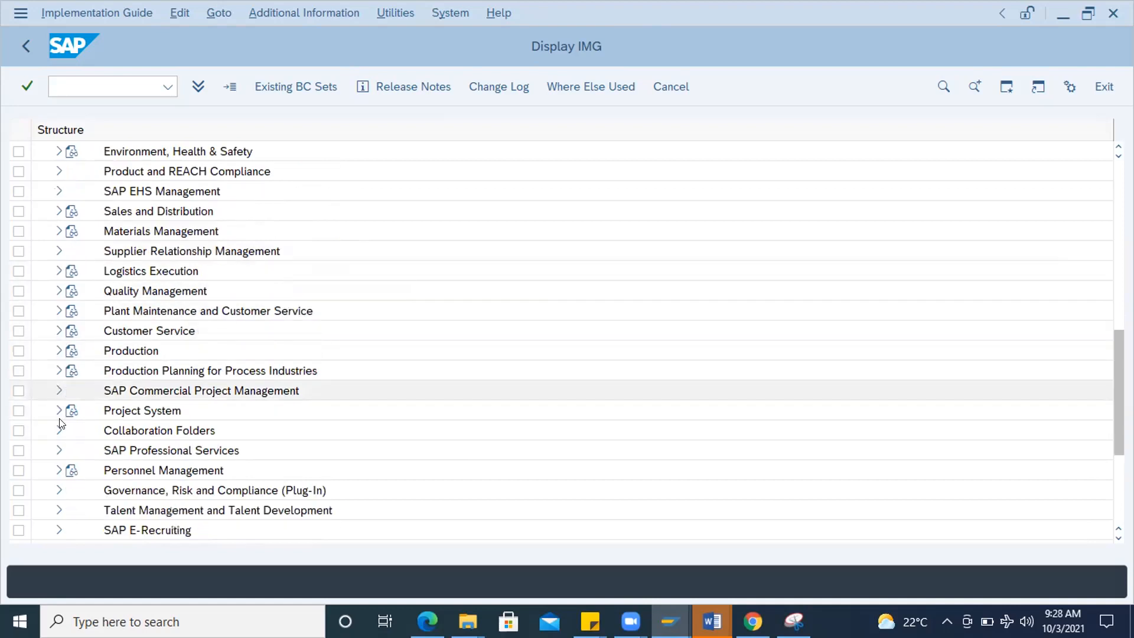
scroll(60, 423, "up", 3)
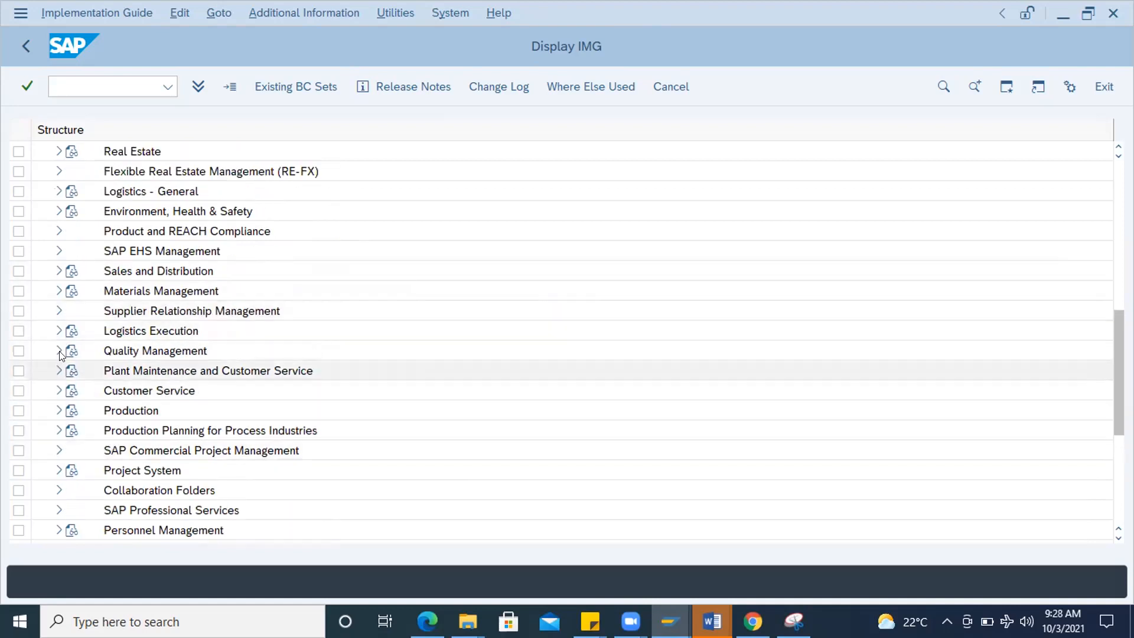
- Open Define Account Groups and Field Selection (Vendor) under Logistics - General > Business Partner > Vendors > Control
left_click(59, 191)
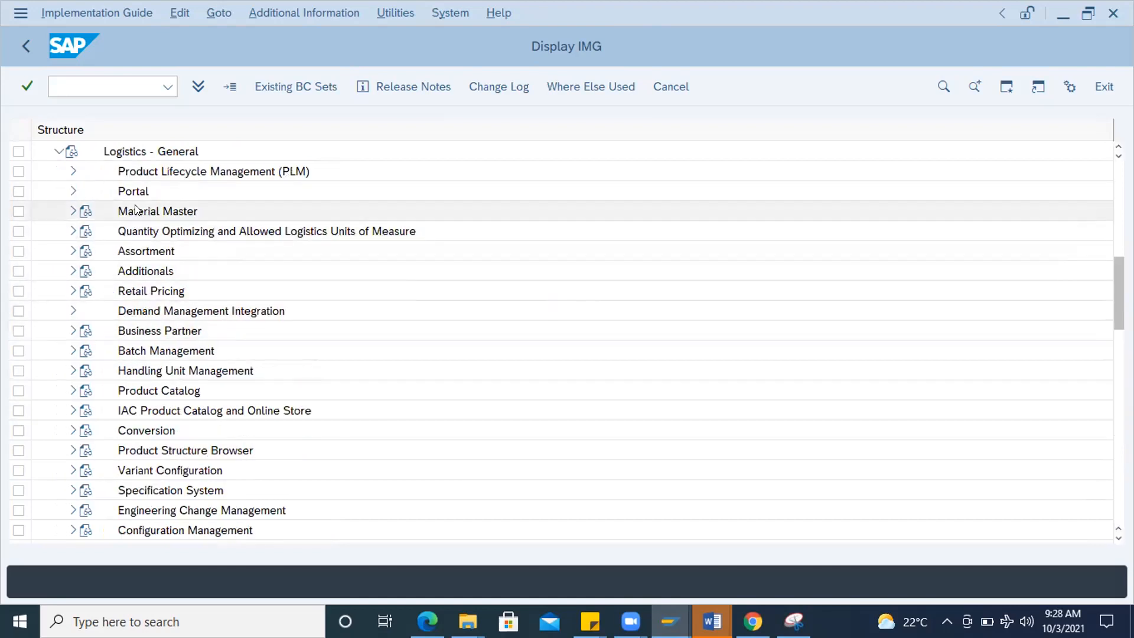
left_click(73, 331)
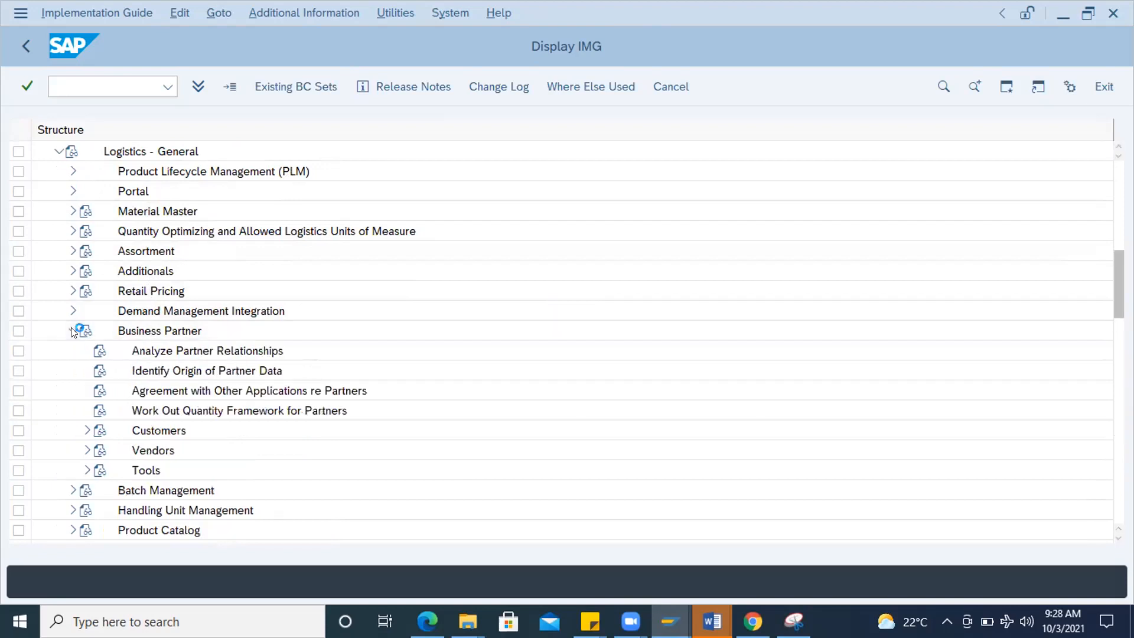
left_click(89, 451)
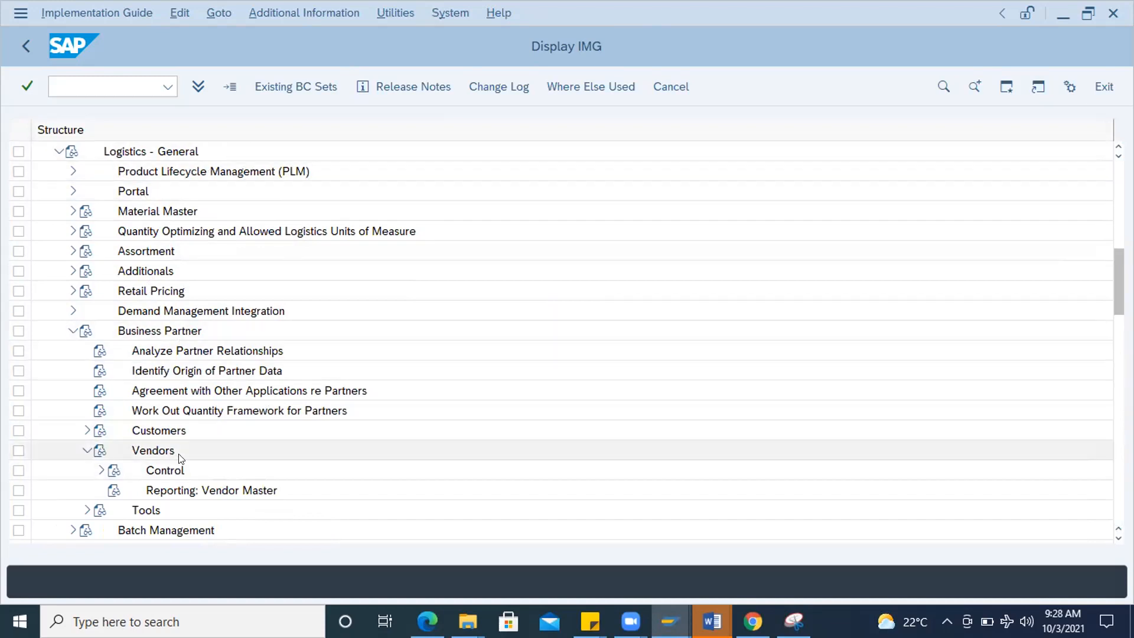
left_click(100, 469)
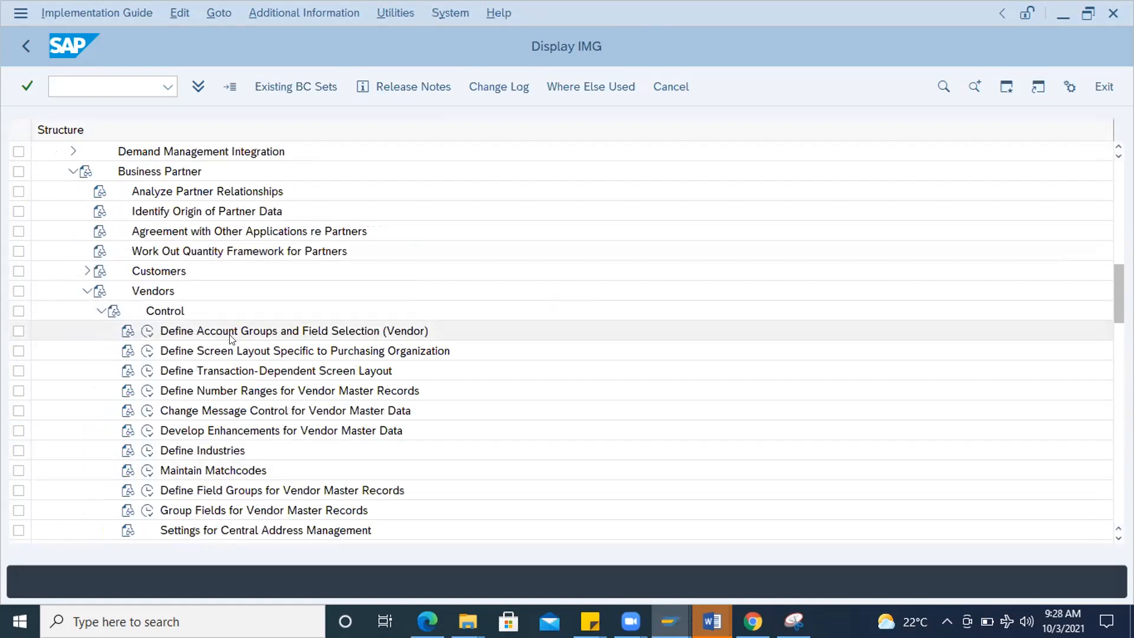
left_click(148, 331)
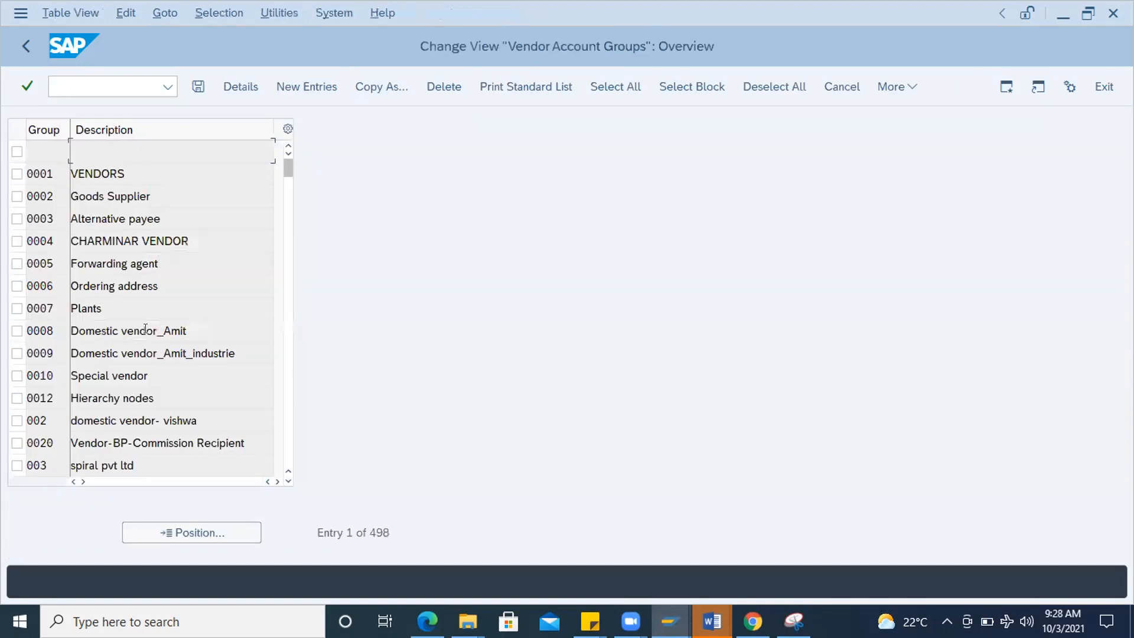
- Locate vendor account group KRED in the overview and open its details
left_click(190, 532)
type("KRED")
key("Return")
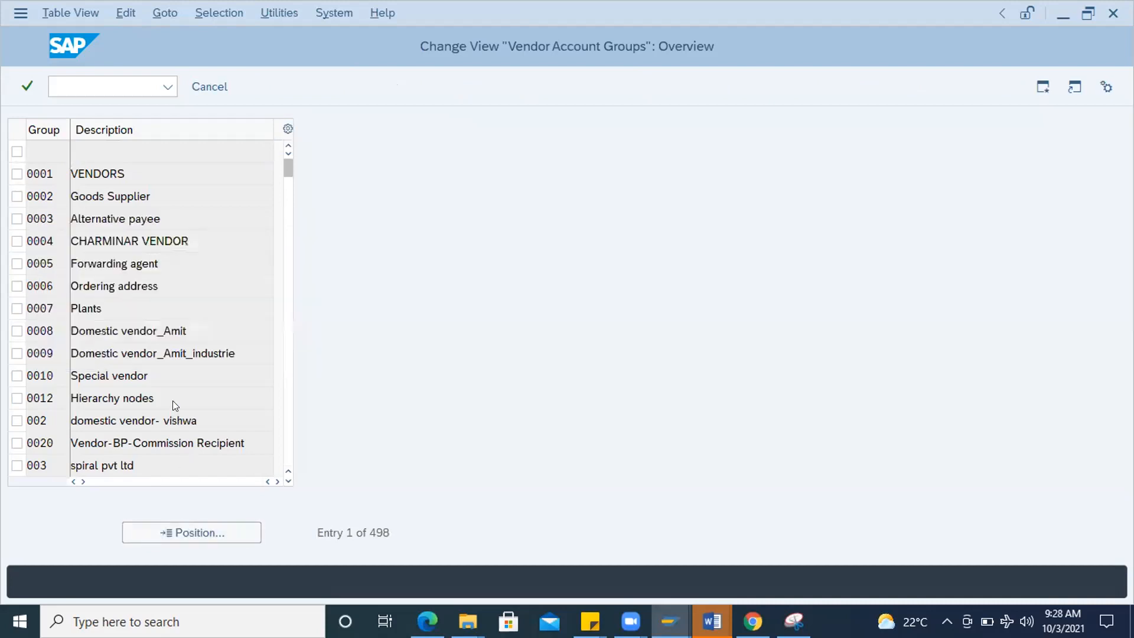
left_click(16, 151)
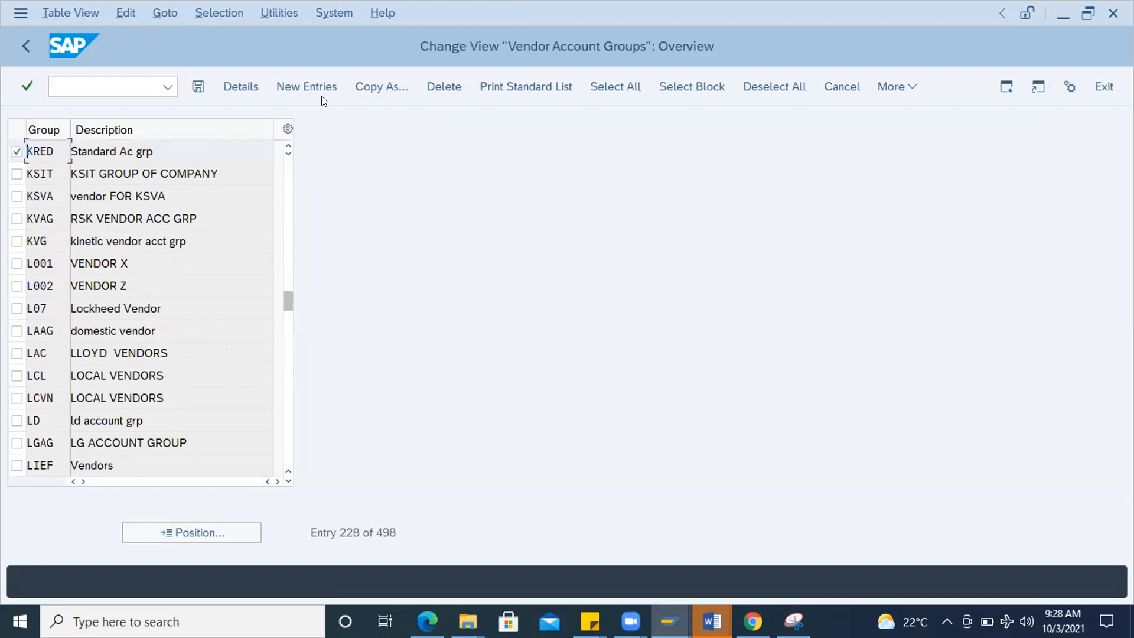
left_click(238, 86)
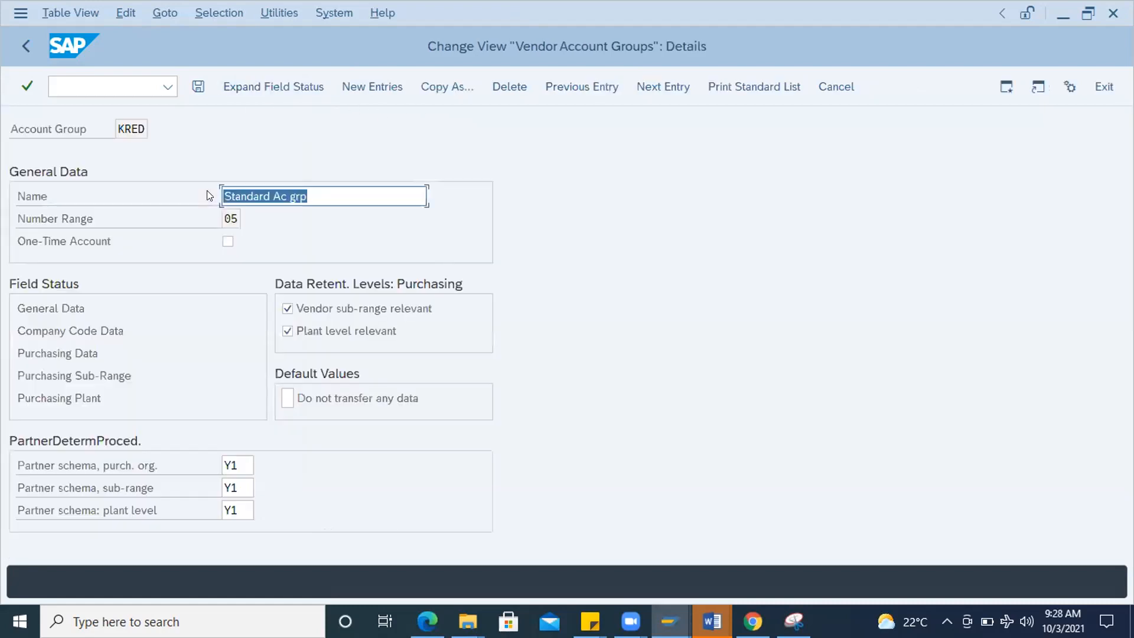
- Set Terms of payment to optional entry in KRED's purchasing data field status and save it with the proposed customizing request
double_click(58, 352)
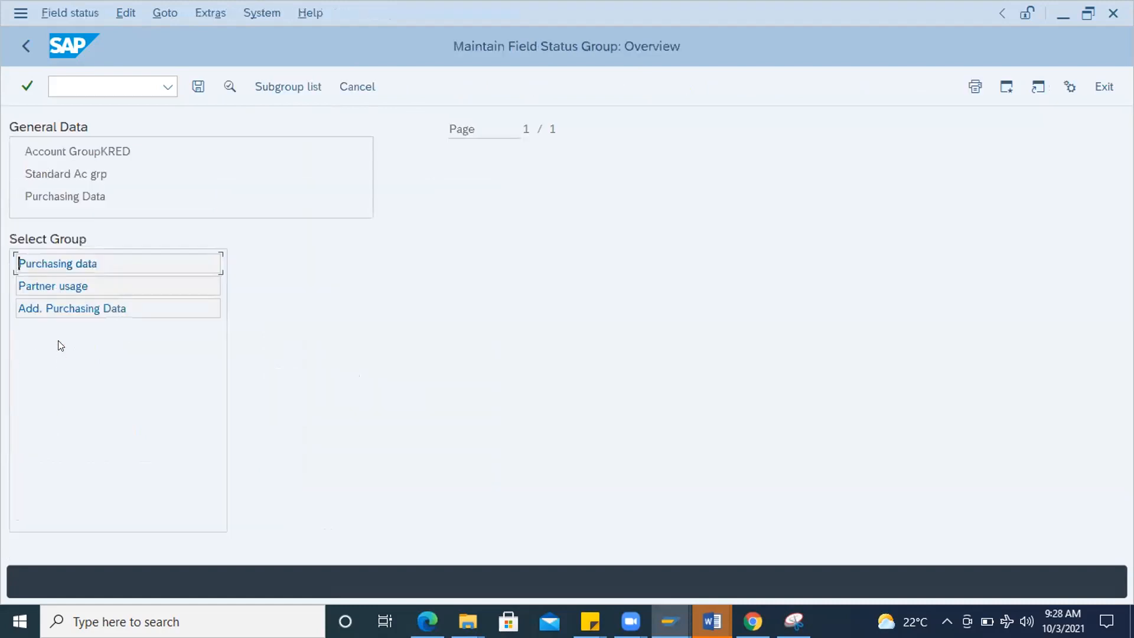
double_click(57, 265)
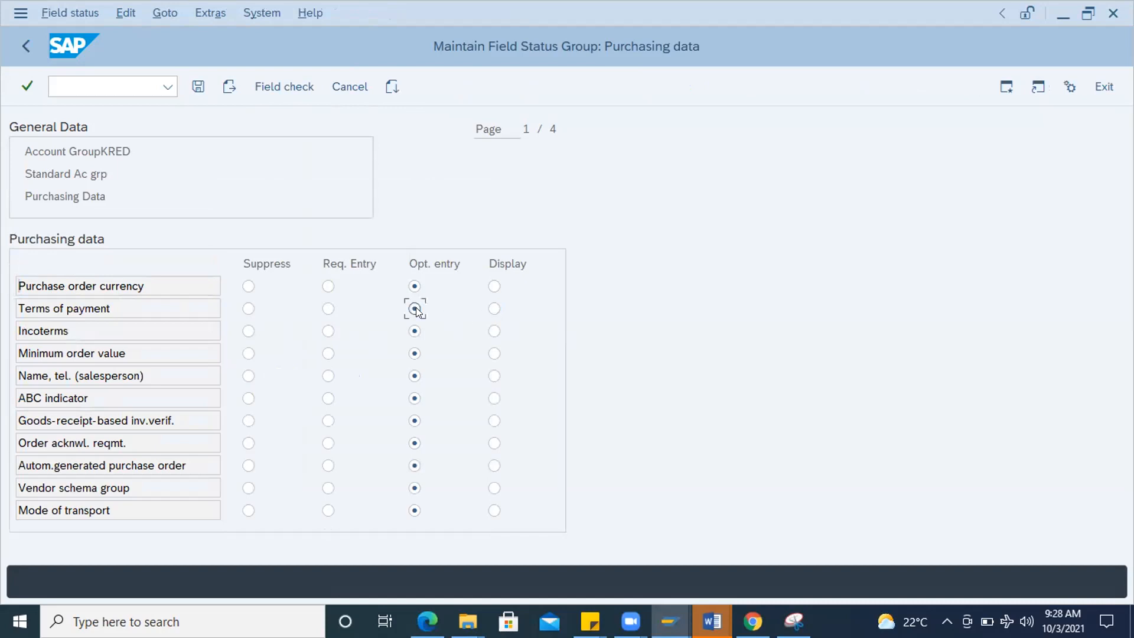
left_click(199, 86)
left_click(321, 353)
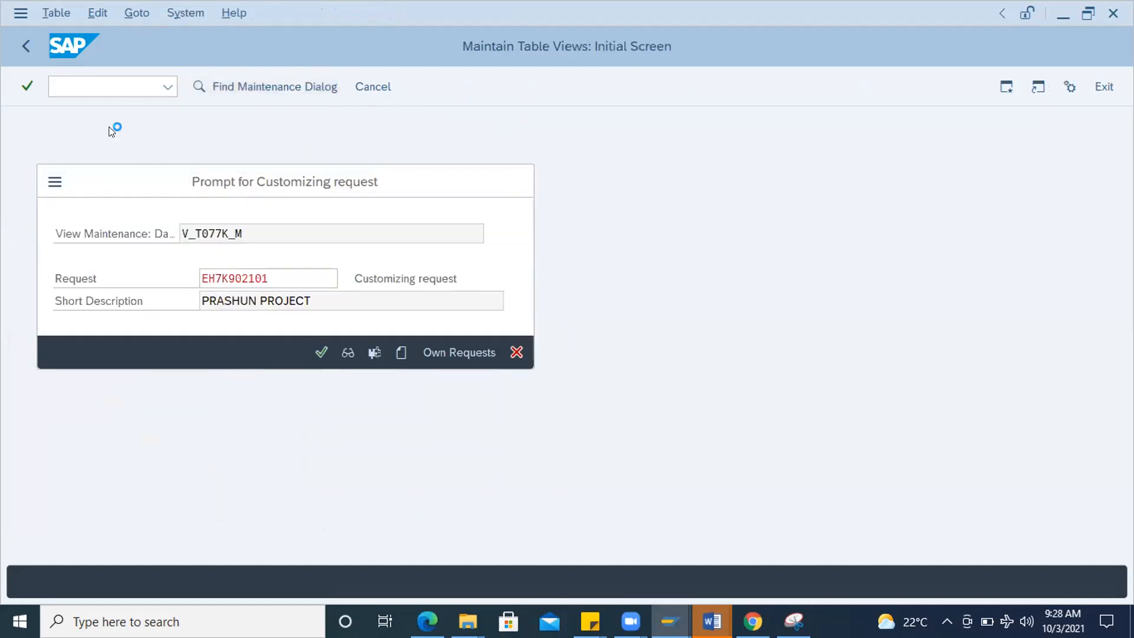
- Start transaction XK02 and select vendor PIPL PUNE by searching vendors of purchasing organization APOR
type("/nxk02")
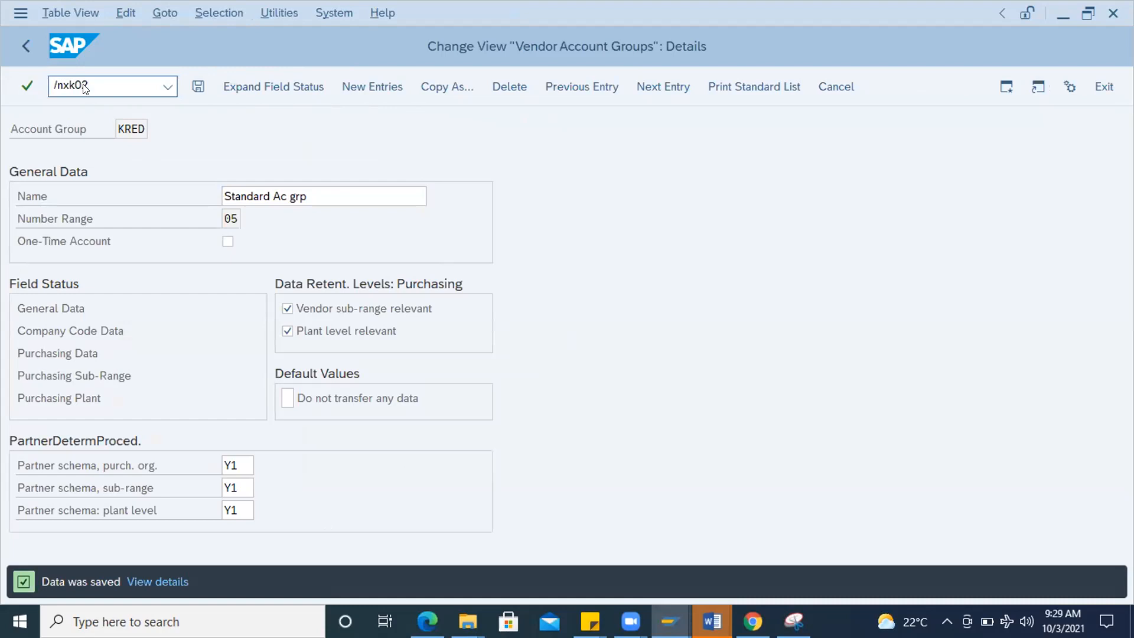
key("Return")
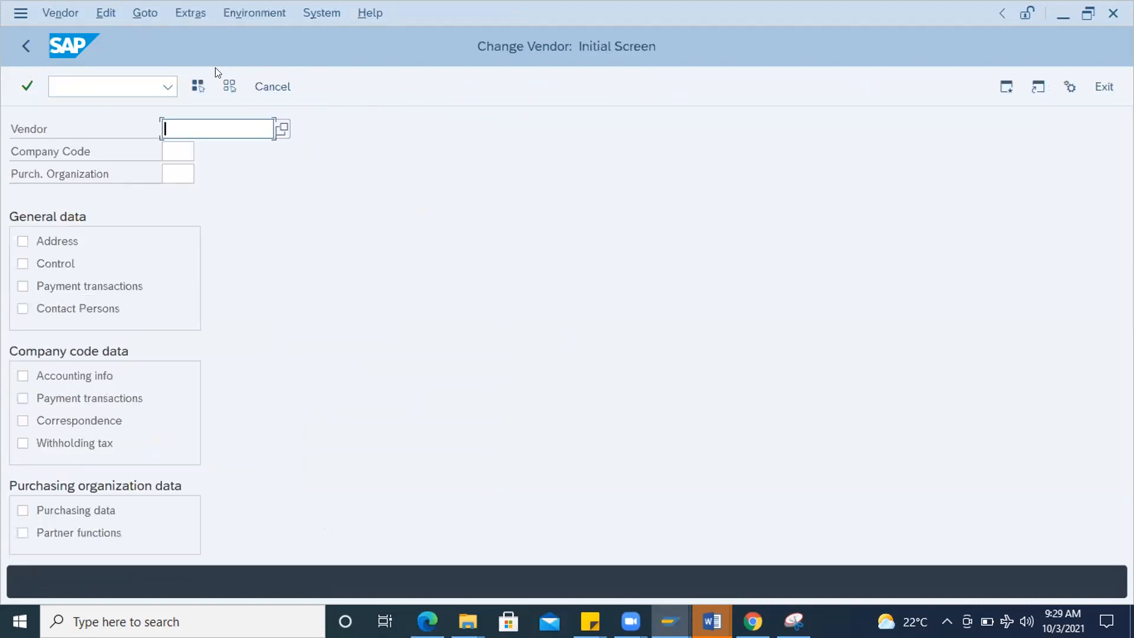
left_click(292, 226)
key("F4")
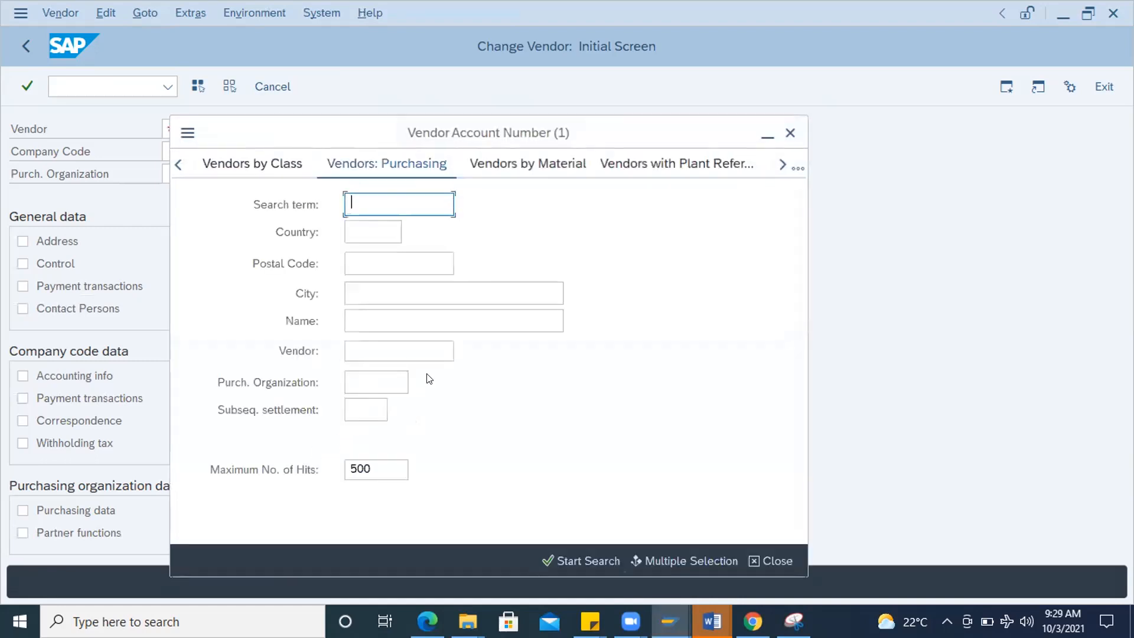
left_click(367, 373)
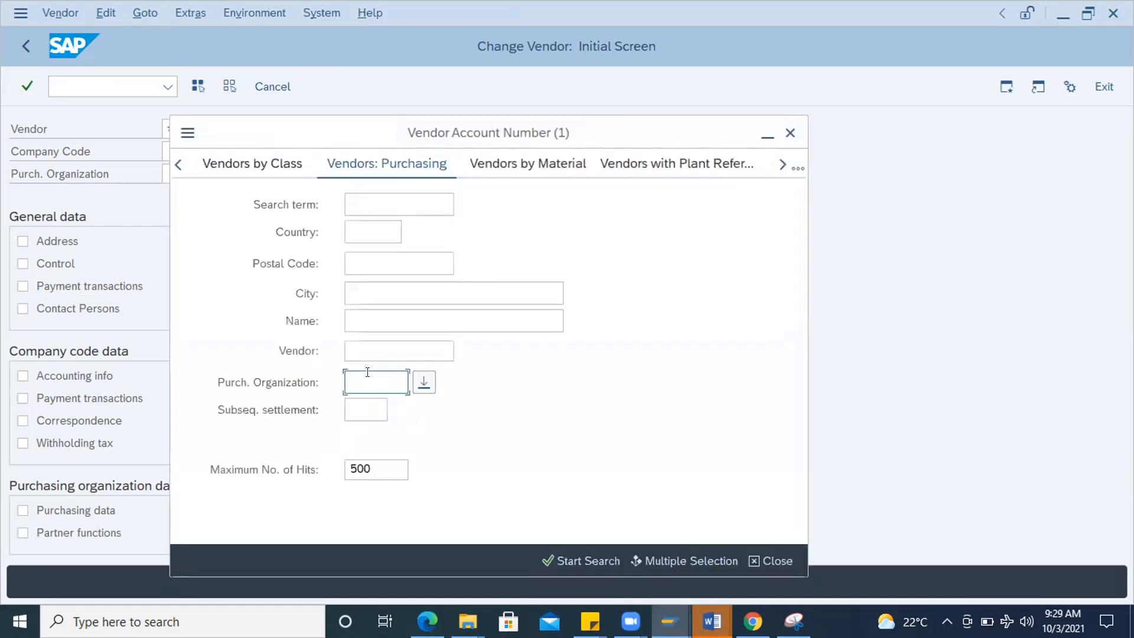
type("APOR")
key("Return")
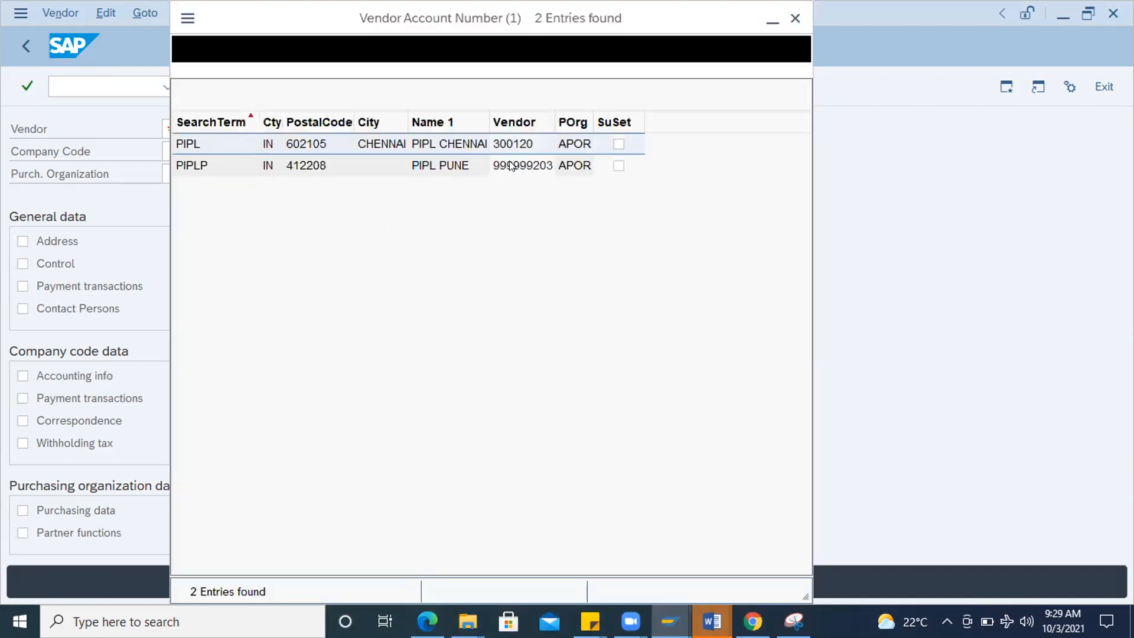
double_click(508, 164)
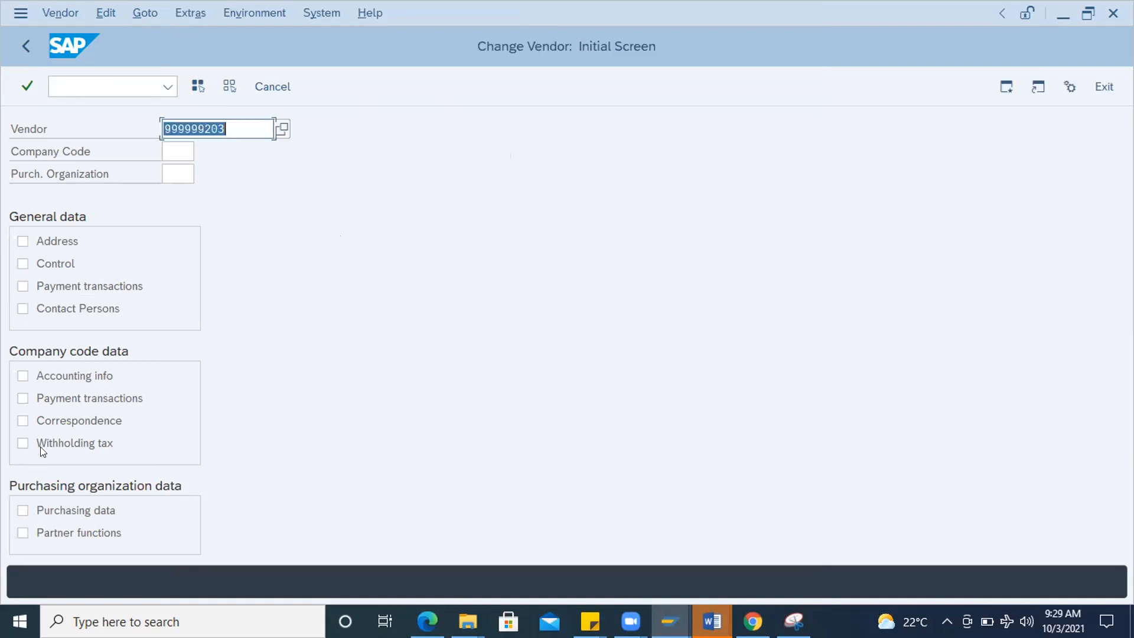
- Open only the Purchasing data view of the selected vendor for purchasing organization APOR
left_click(23, 510)
key("Return")
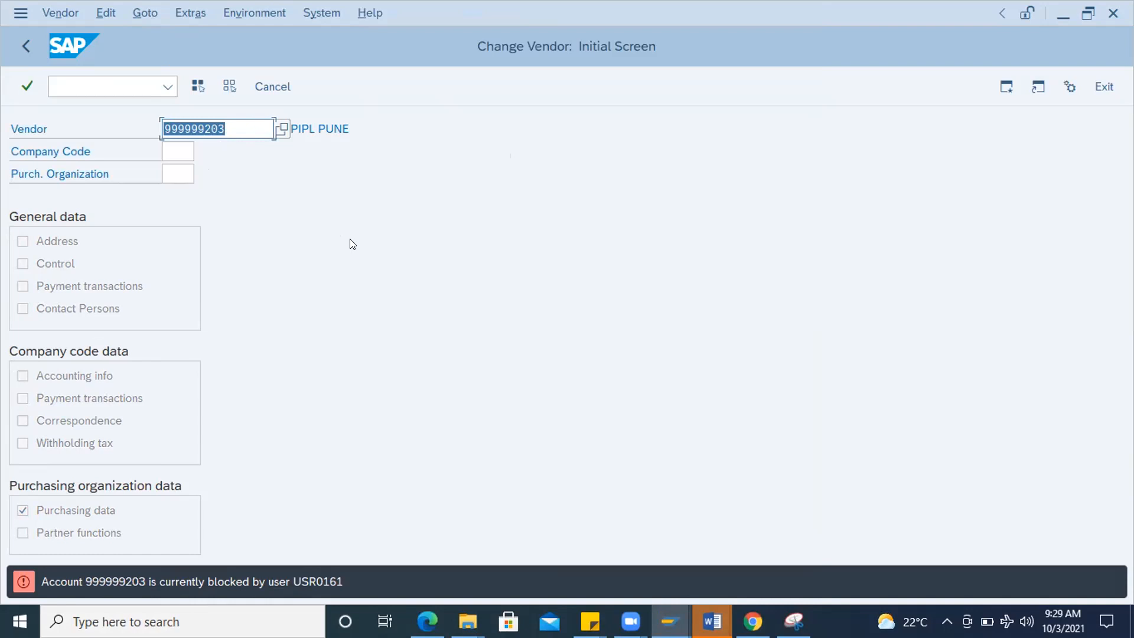
key("Return")
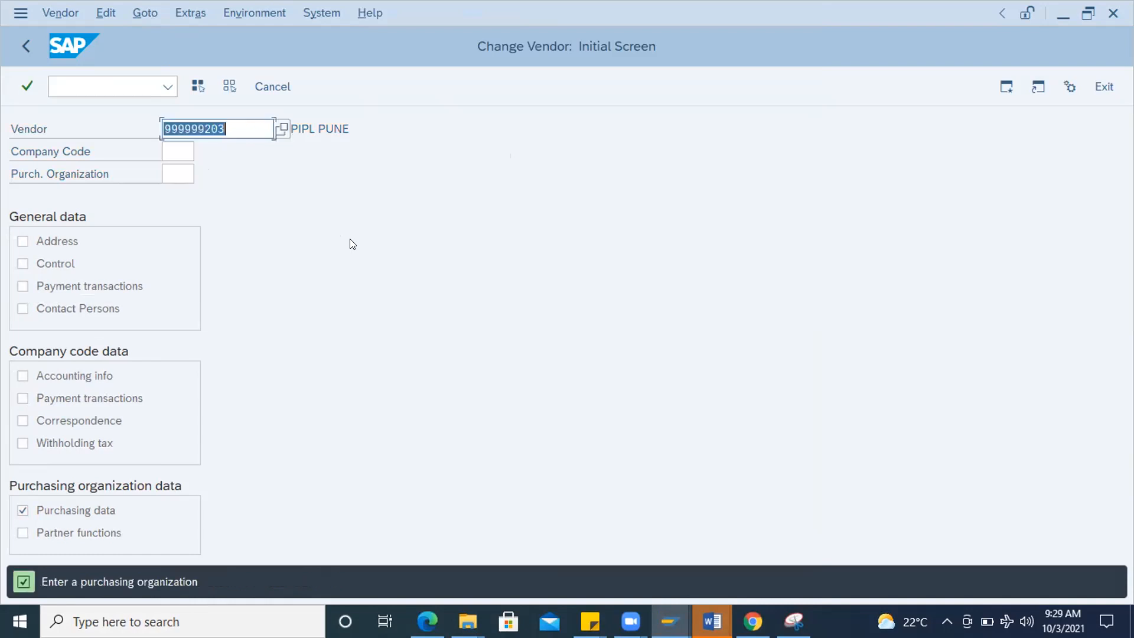
left_click(183, 145)
left_click(172, 171)
type("AC")
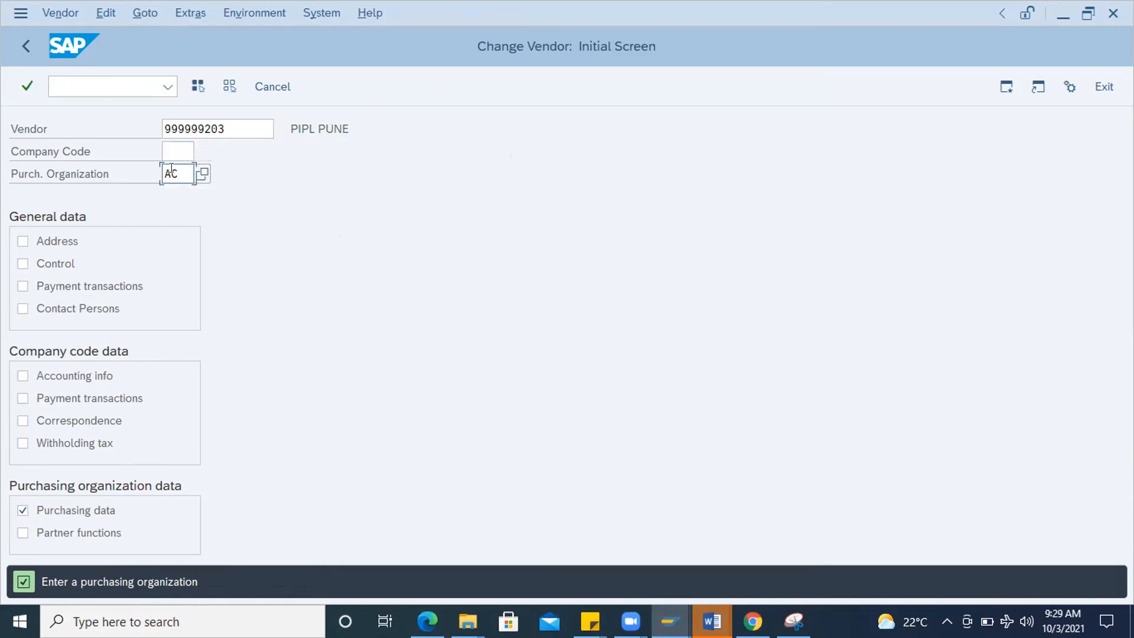
key("BackSpace")
type("POR")
key("Return")
- Set the vendor's terms of payment to ZAP in the purchasing conditions, save, and return to the SAP Easy Access screen
left_click(182, 240)
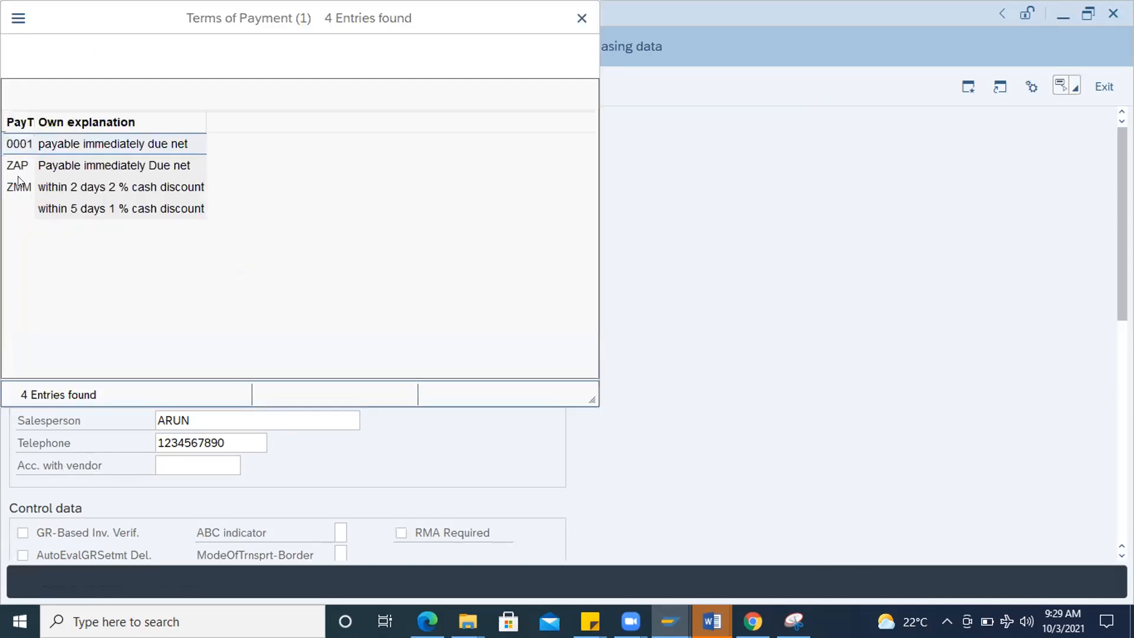
double_click(18, 165)
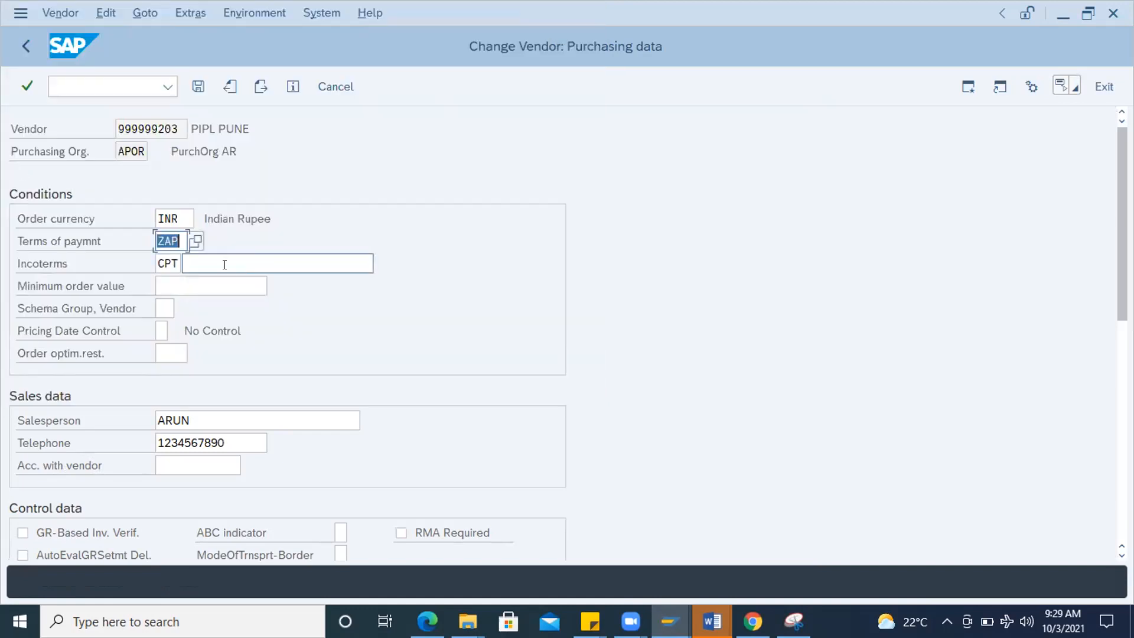
key("Return")
left_click(257, 416)
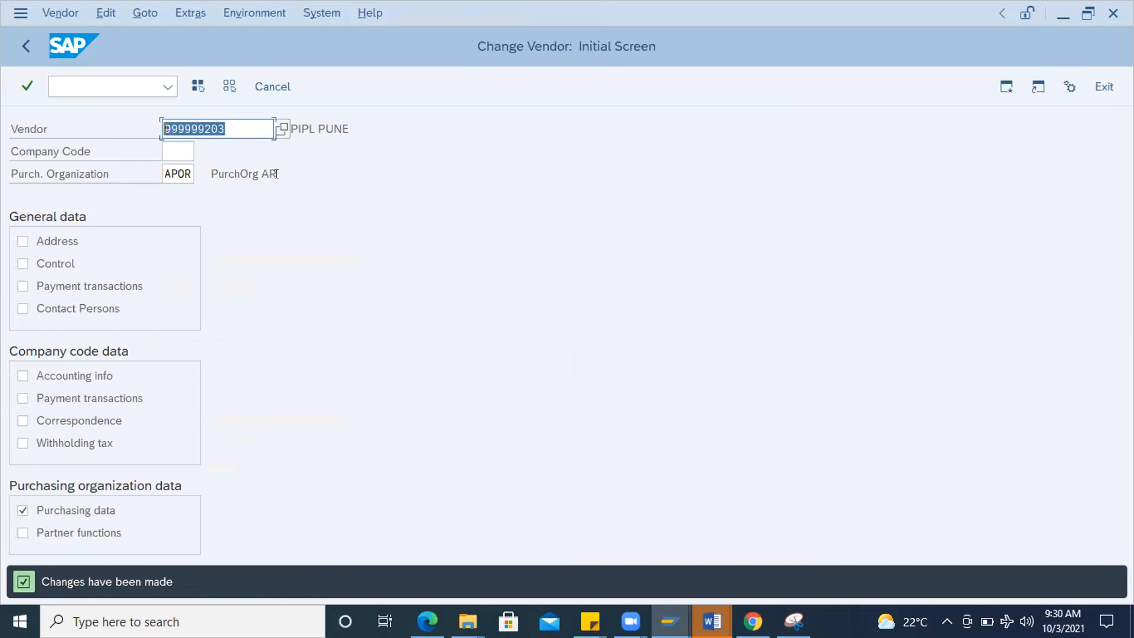
left_click(57, 82)
type("/n")
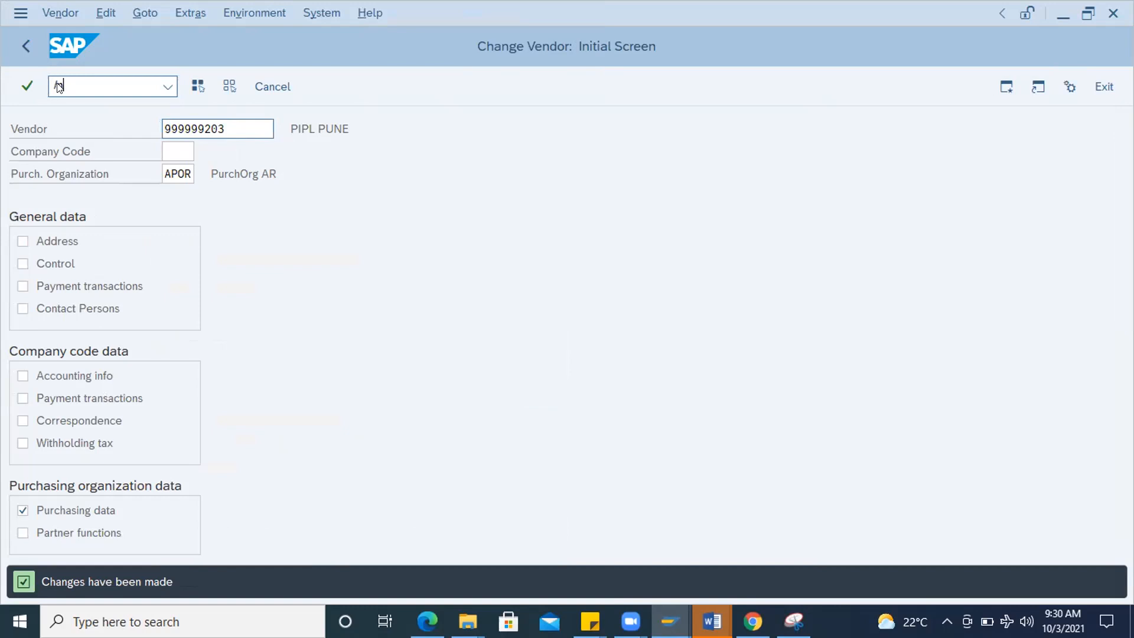
key("Return")
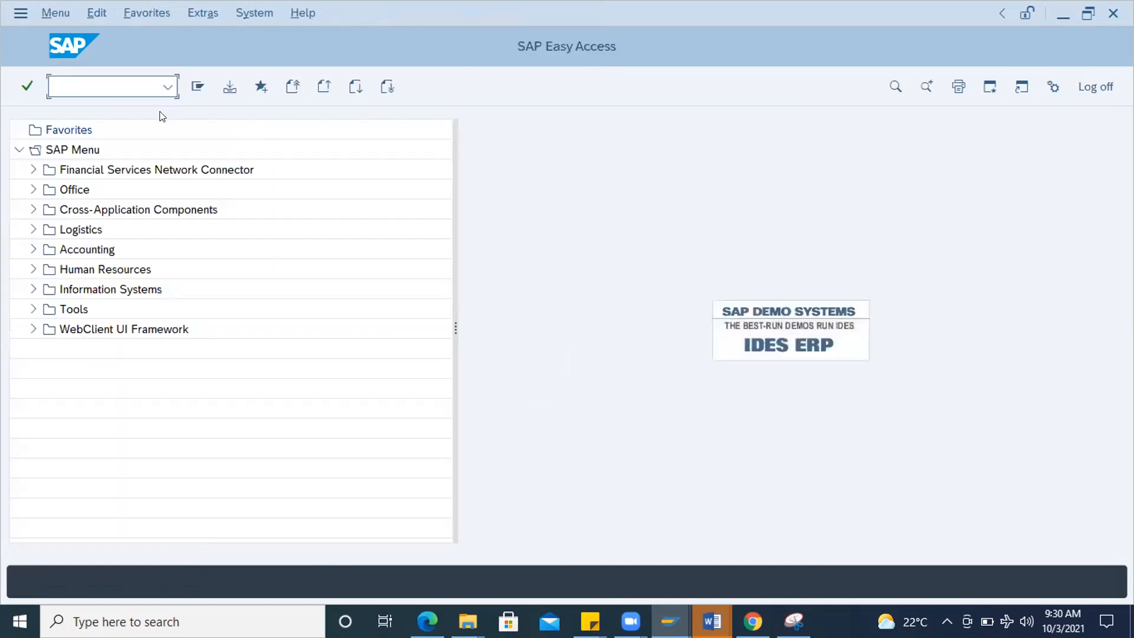